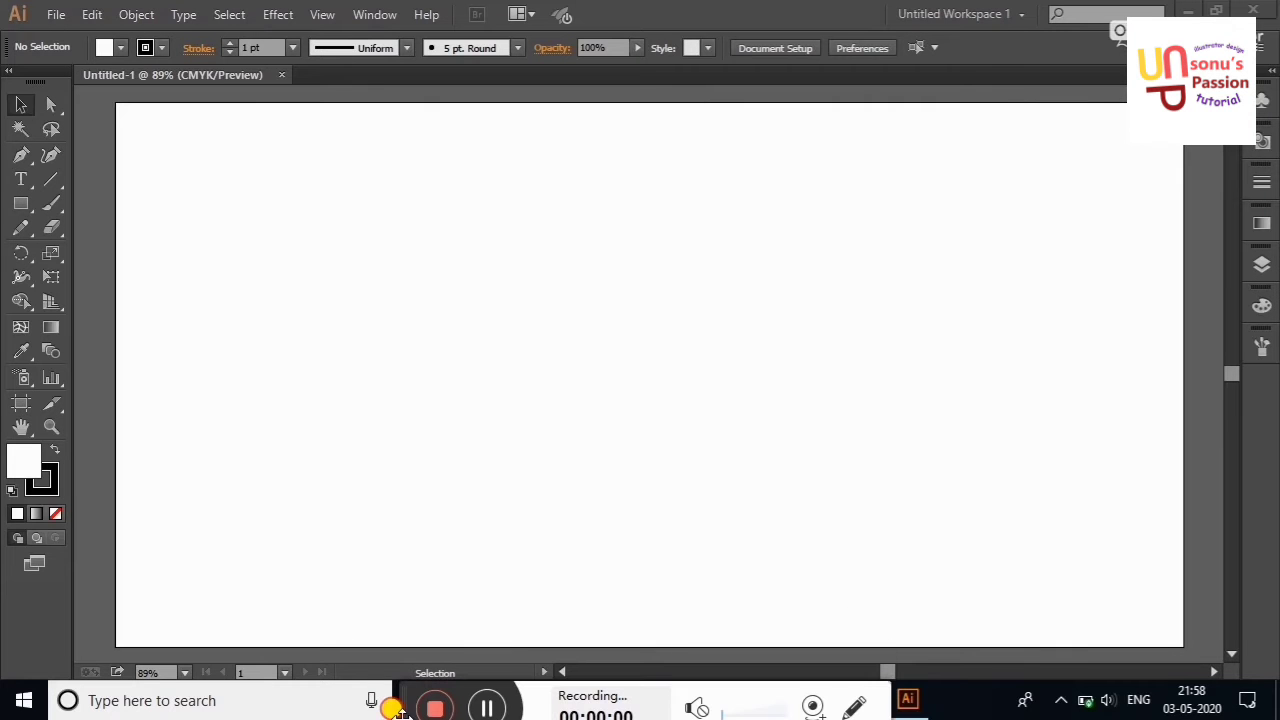
# Draw a long wide rectangle across the lower artboard
pyautogui.click(20, 203)
pyautogui.moveTo(114, 422); pyautogui.dragTo(1058, 580)
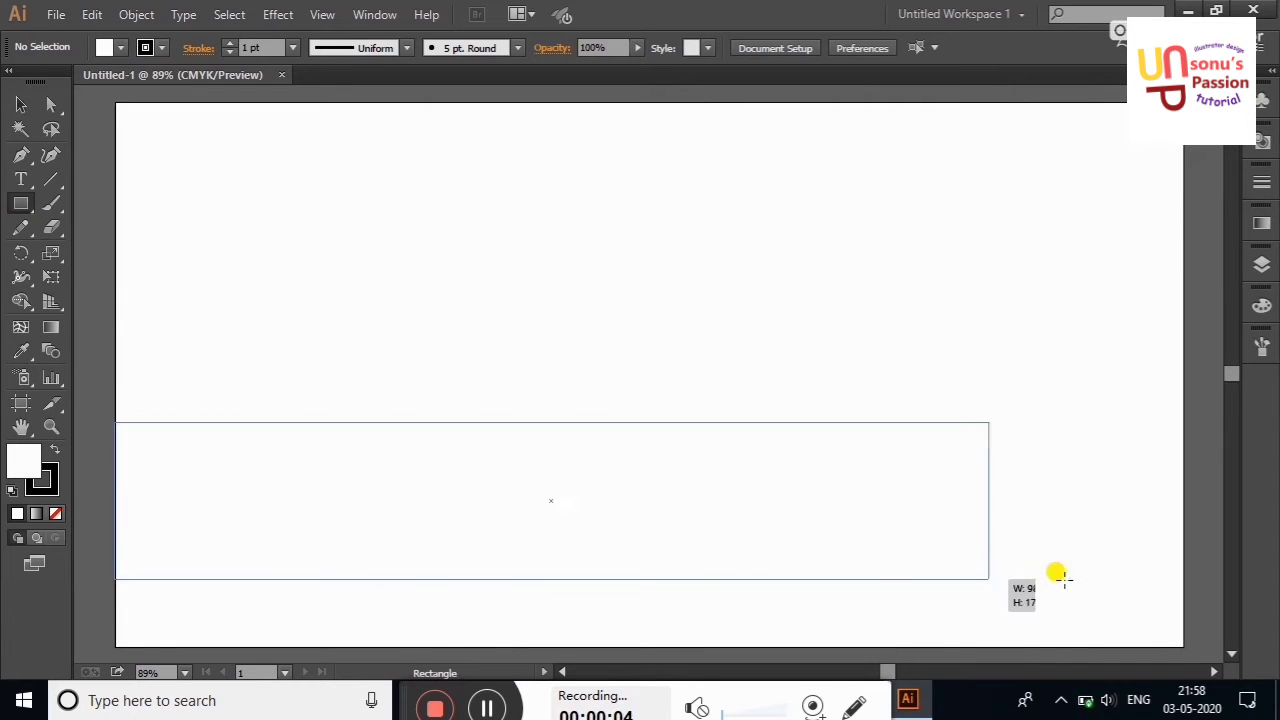
pyautogui.moveTo(1066, 414)
pyautogui.mouseDown()
pyautogui.moveTo(629, 457)
pyautogui.moveTo(737, 407)
pyautogui.mouseUp()
# Add a small rectangle rotated onto the band's edge, plus a taller tilted rectangle above it
pyautogui.click(676, 405)
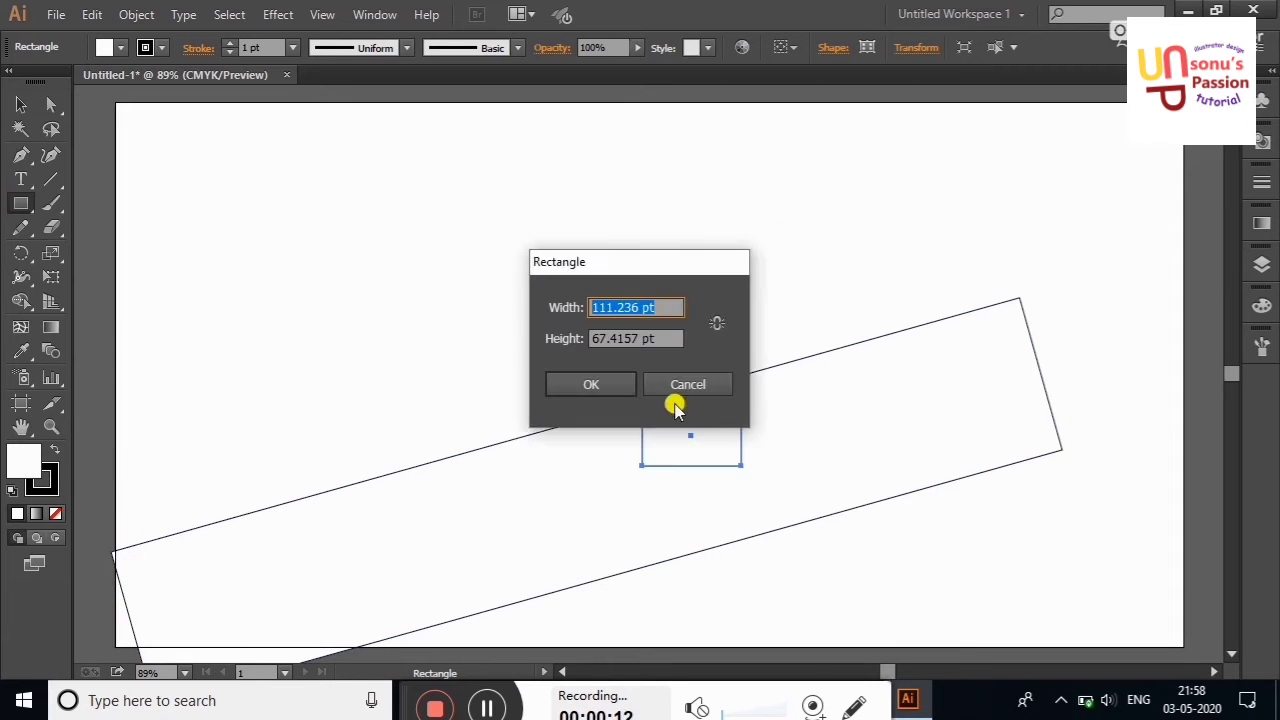
pyautogui.click(680, 388)
pyautogui.click(21, 104)
pyautogui.click(600, 390)
pyautogui.moveTo(700, 440)
pyautogui.mouseDown()
pyautogui.moveTo(520, 468)
pyautogui.moveTo(564, 443)
pyautogui.mouseUp()
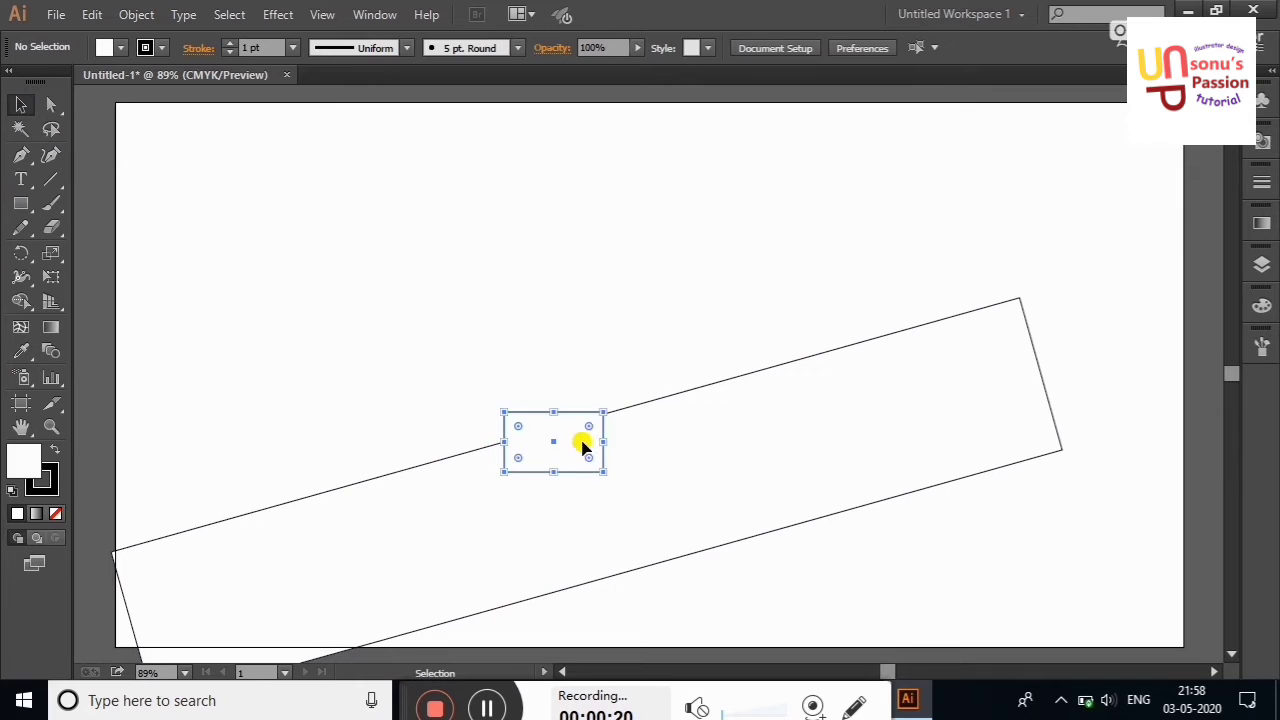
pyautogui.moveTo(608, 406); pyautogui.dragTo(600, 383)
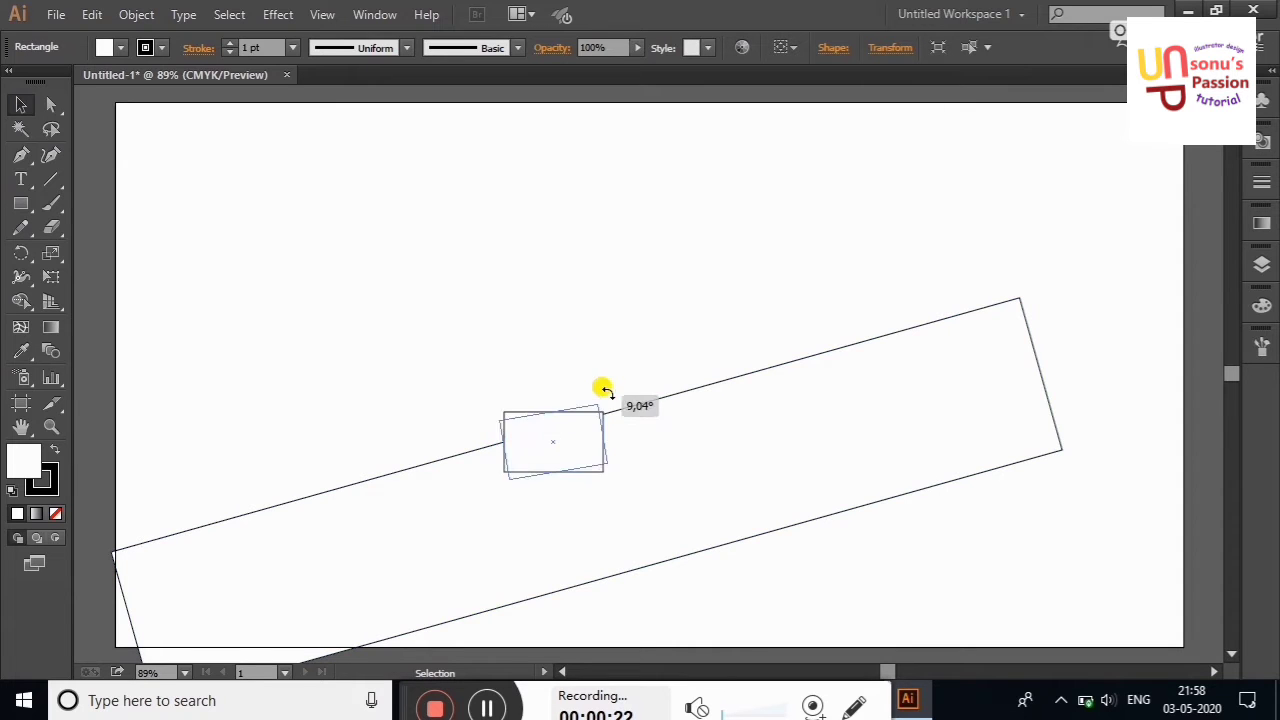
pyautogui.click(503, 318)
pyautogui.click(550, 425)
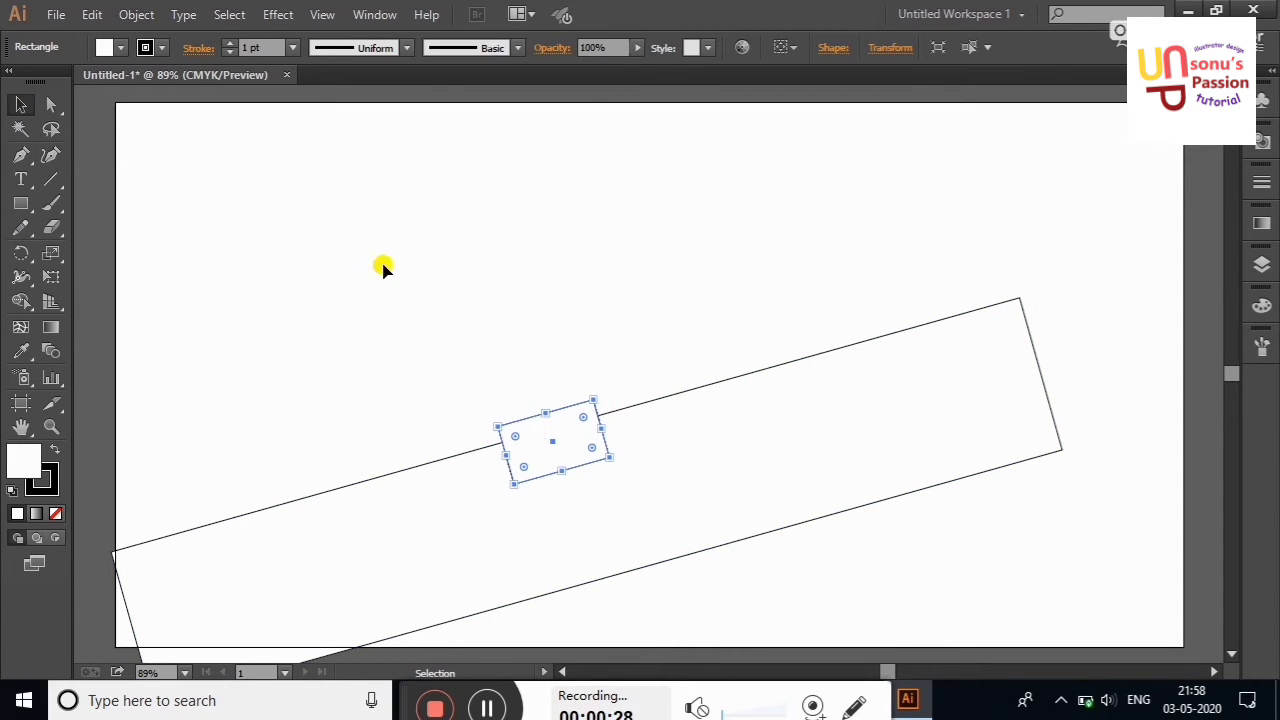
pyautogui.moveTo(349, 263)
pyautogui.mouseDown()
pyautogui.moveTo(457, 284)
pyautogui.moveTo(443, 420)
pyautogui.mouseUp()
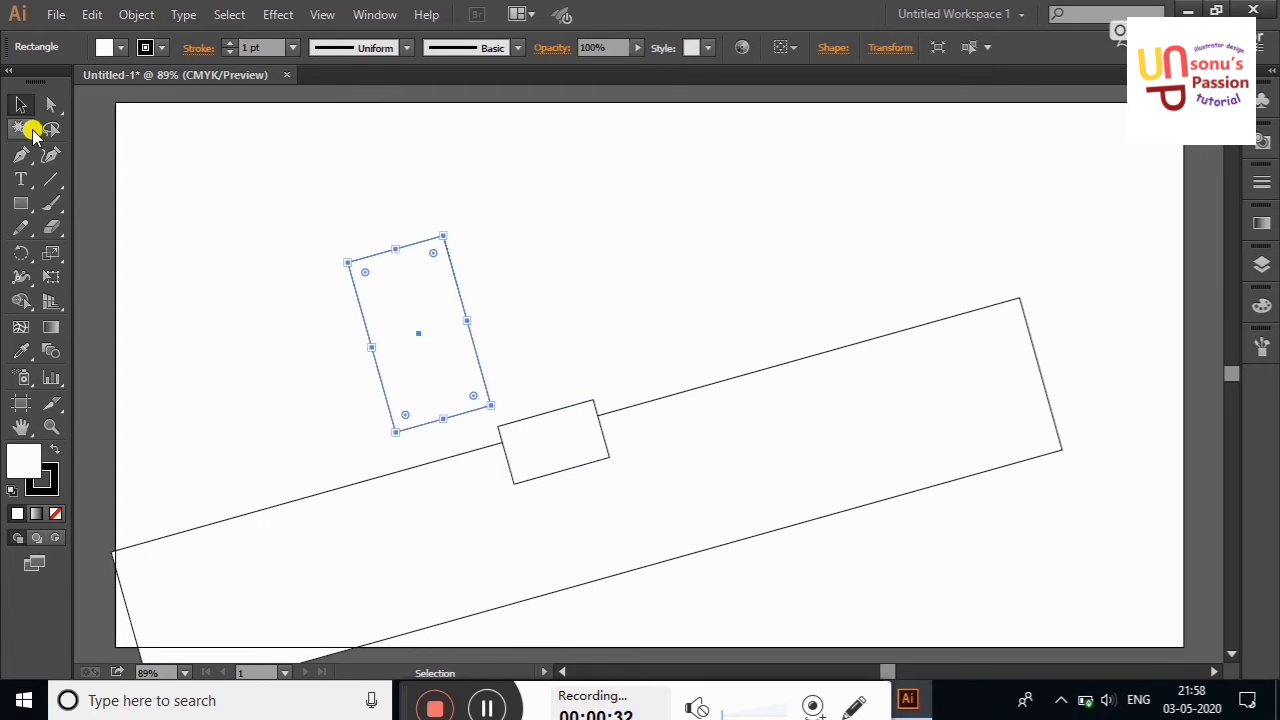
# Set the tall rectangle into the widened small base, then draw a new rectangle top left
pyautogui.moveTo(392, 347); pyautogui.dragTo(506, 380)
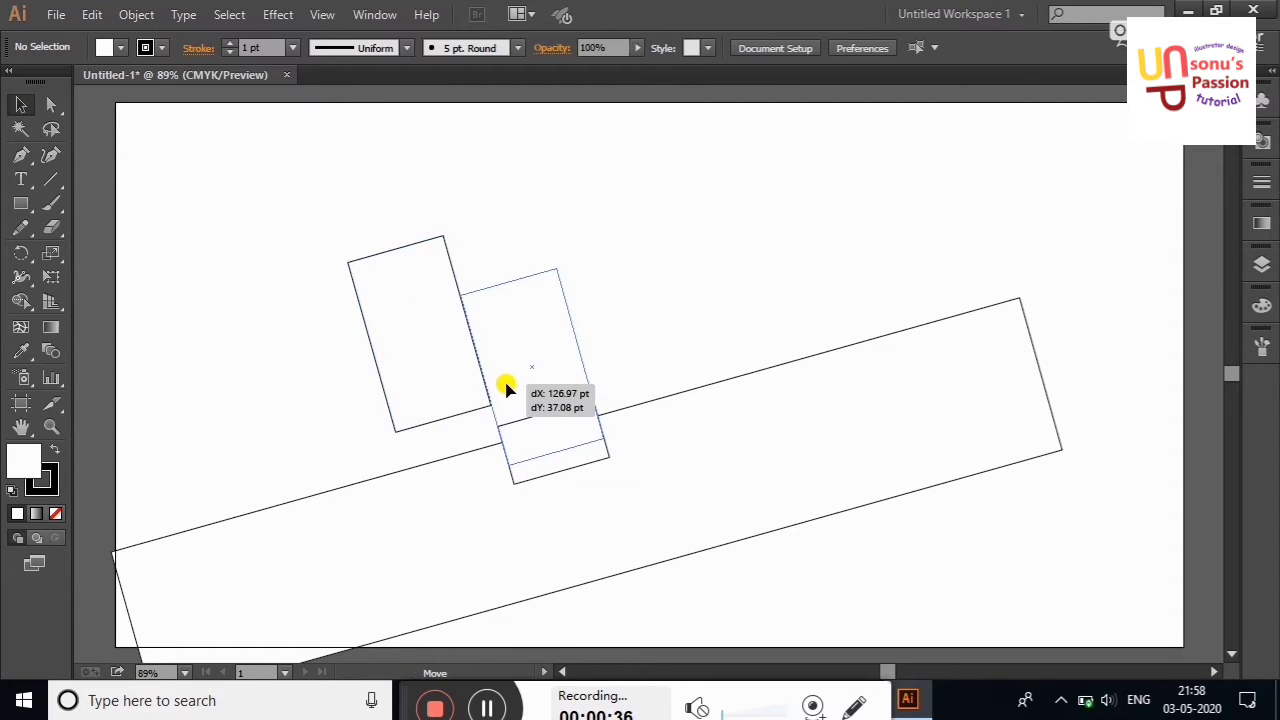
pyautogui.click(606, 447)
pyautogui.moveTo(594, 423)
pyautogui.mouseDown()
pyautogui.moveTo(643, 418)
pyautogui.moveTo(607, 425)
pyautogui.mouseUp()
pyautogui.click(623, 377)
pyautogui.click(677, 294)
pyautogui.click(21, 203)
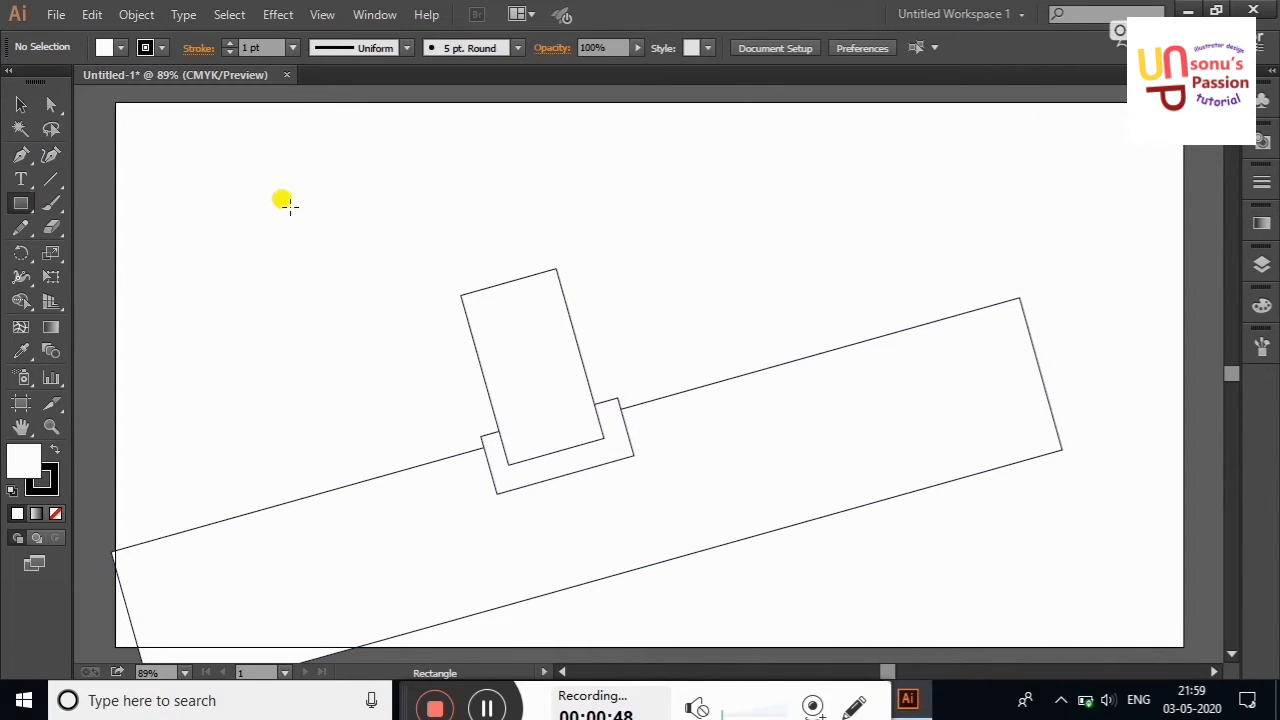
pyautogui.moveTo(229, 173); pyautogui.dragTo(346, 325)
# Round the new rectangle into a pill, then tilt, widen and cap the tall rectangle with it
pyautogui.moveTo(334, 189); pyautogui.dragTo(320, 272)
pyautogui.click(21, 104)
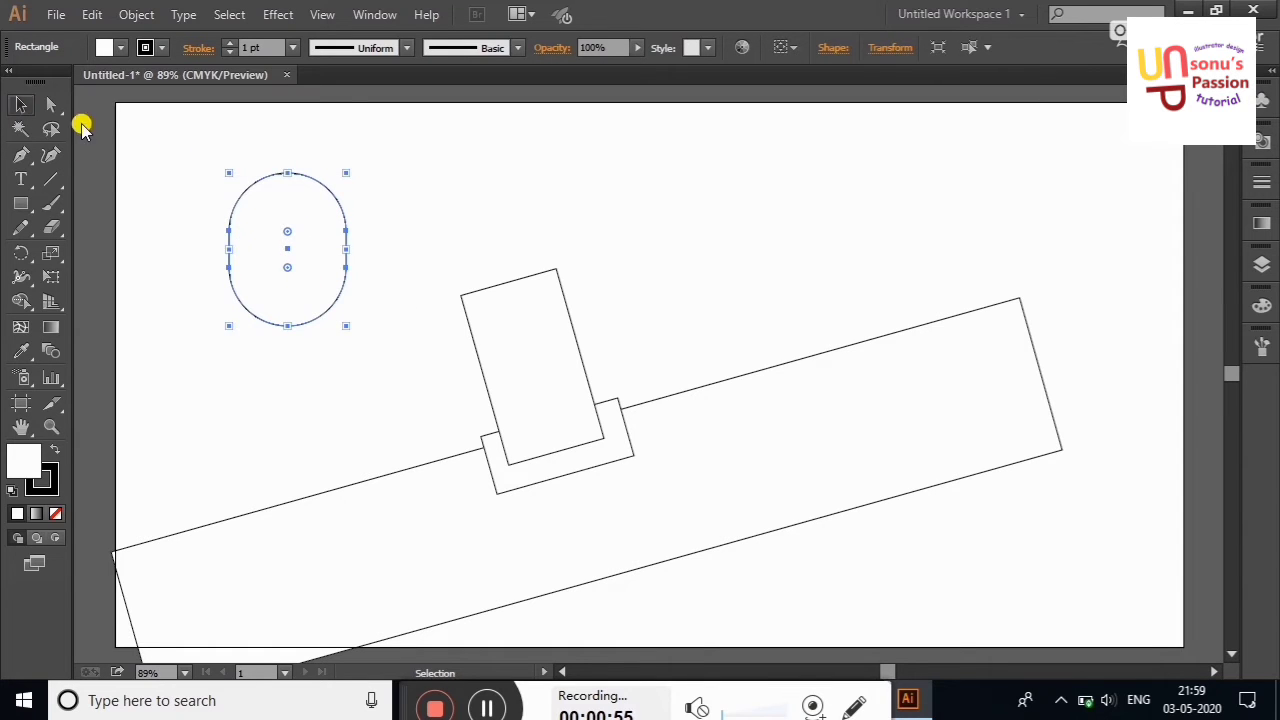
pyautogui.click(257, 211)
pyautogui.moveTo(347, 157); pyautogui.dragTo(306, 149)
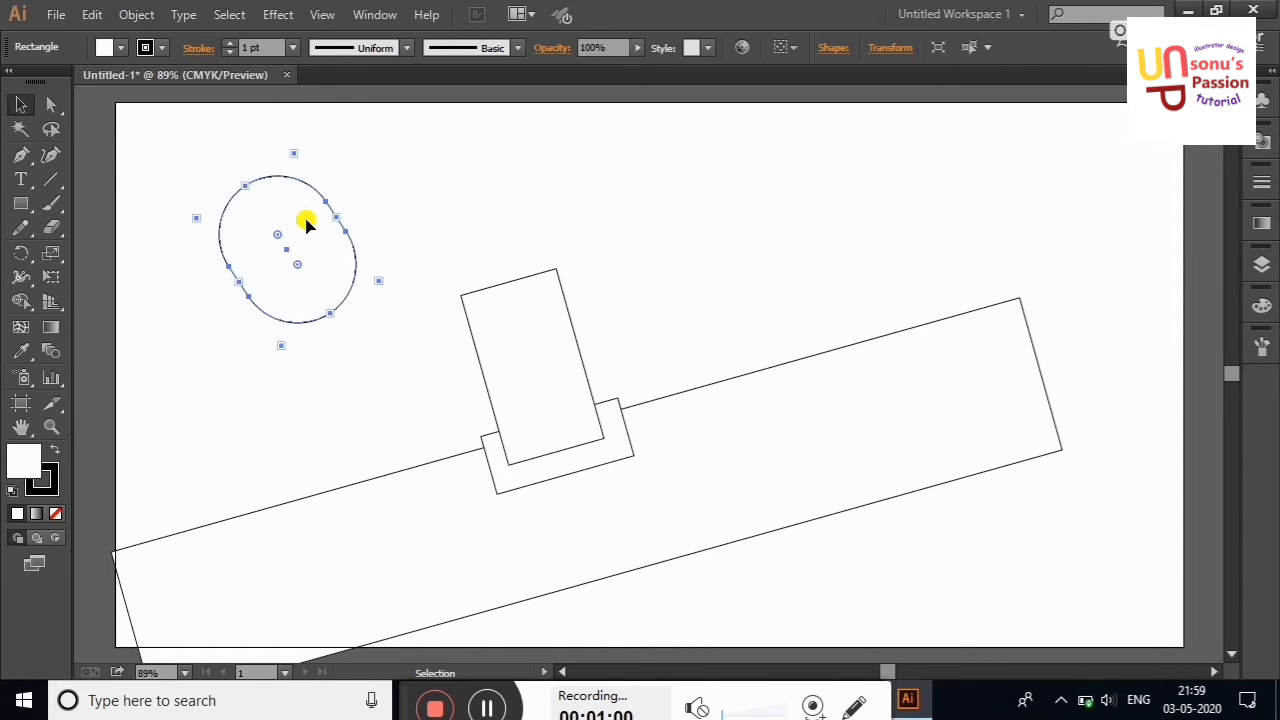
pyautogui.moveTo(306, 220)
pyautogui.mouseDown()
pyautogui.moveTo(490, 218)
pyautogui.moveTo(514, 203)
pyautogui.mouseUp()
pyautogui.click(636, 228)
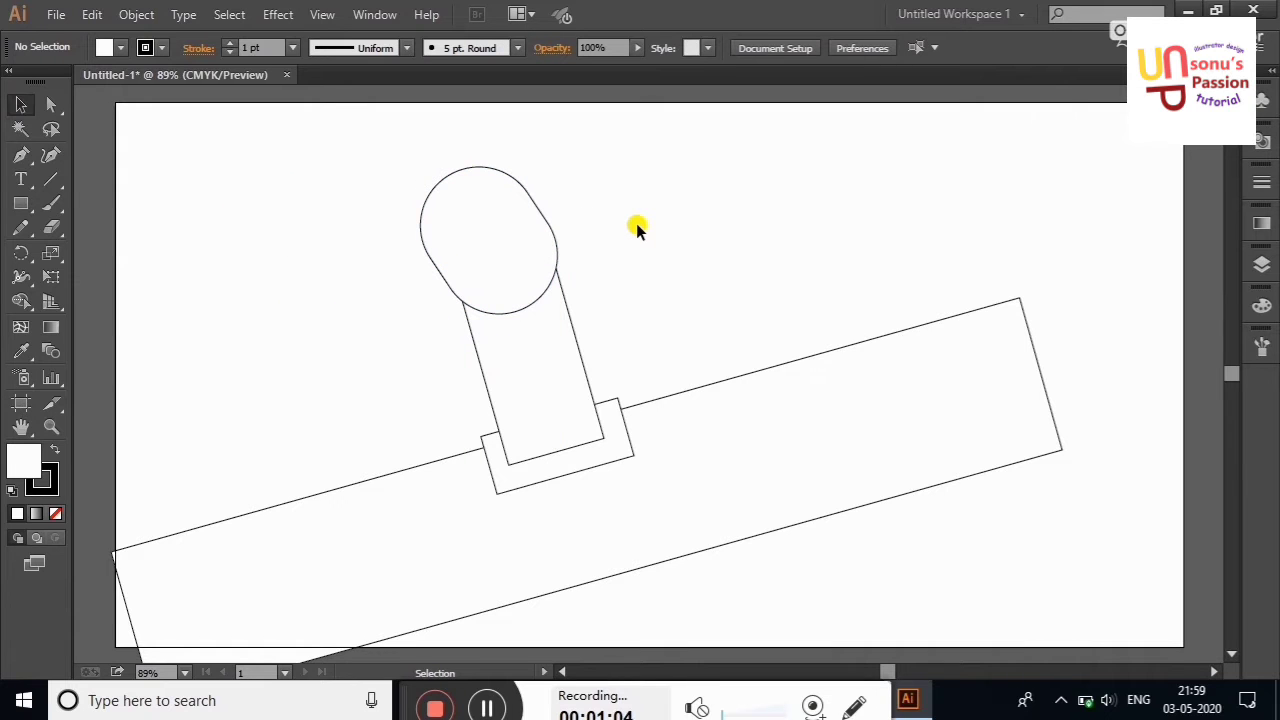
pyautogui.click(540, 262)
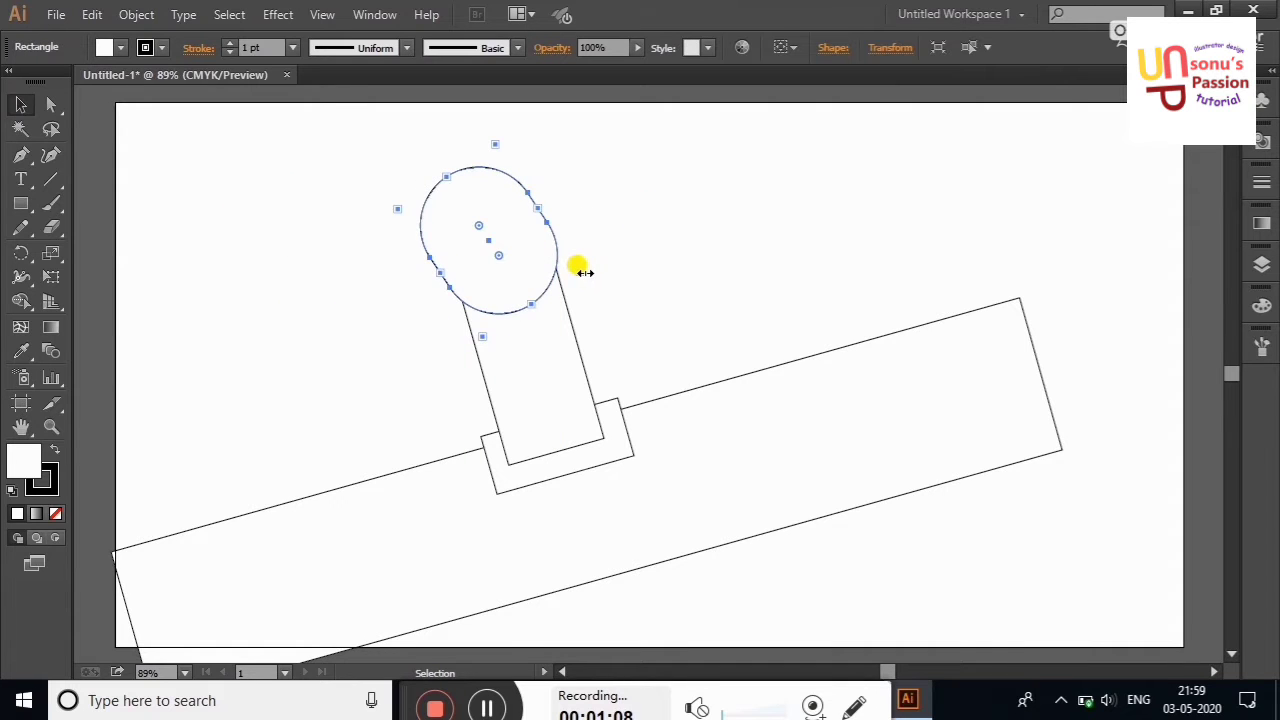
pyautogui.moveTo(585, 272)
pyautogui.mouseDown()
pyautogui.moveTo(623, 234)
pyautogui.moveTo(523, 258)
pyautogui.mouseUp()
pyautogui.click(623, 268)
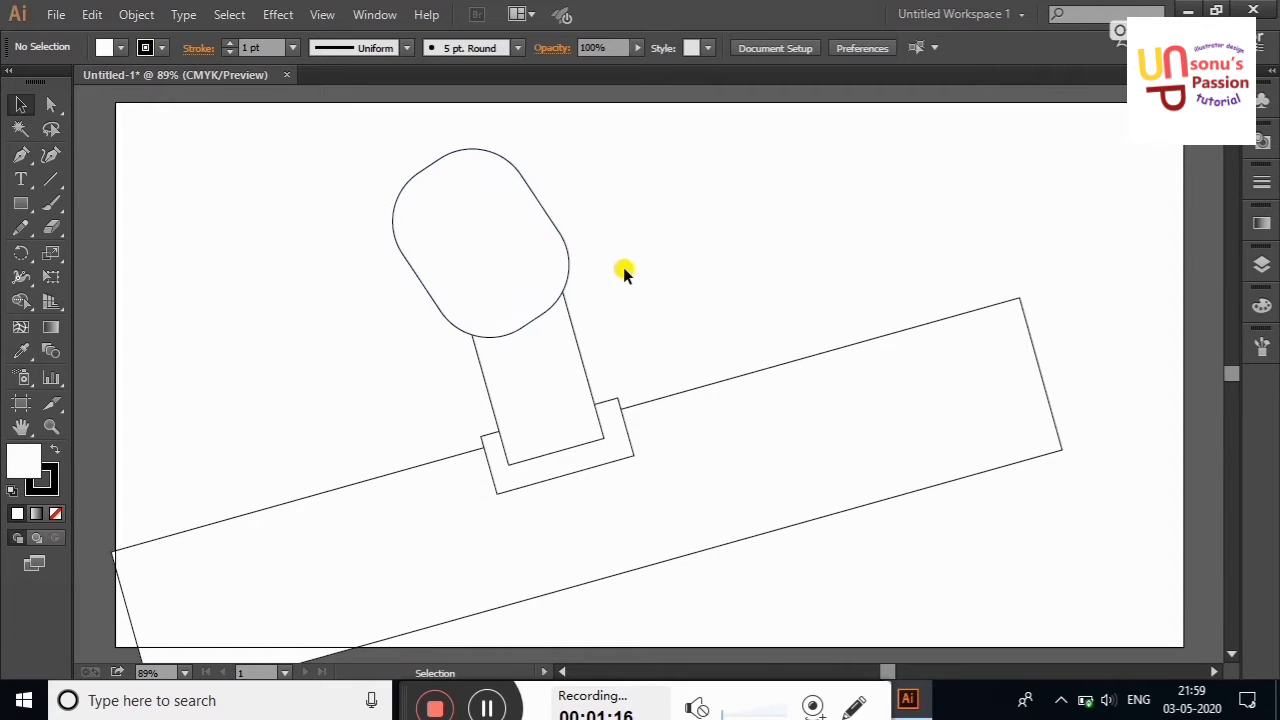
# Trace a closed wavy cloud-like outline around the pill head's upper left with the Curvature tool
pyautogui.click(52, 154)
pyautogui.click(412, 272)
pyautogui.click(345, 297)
pyautogui.click(297, 289)
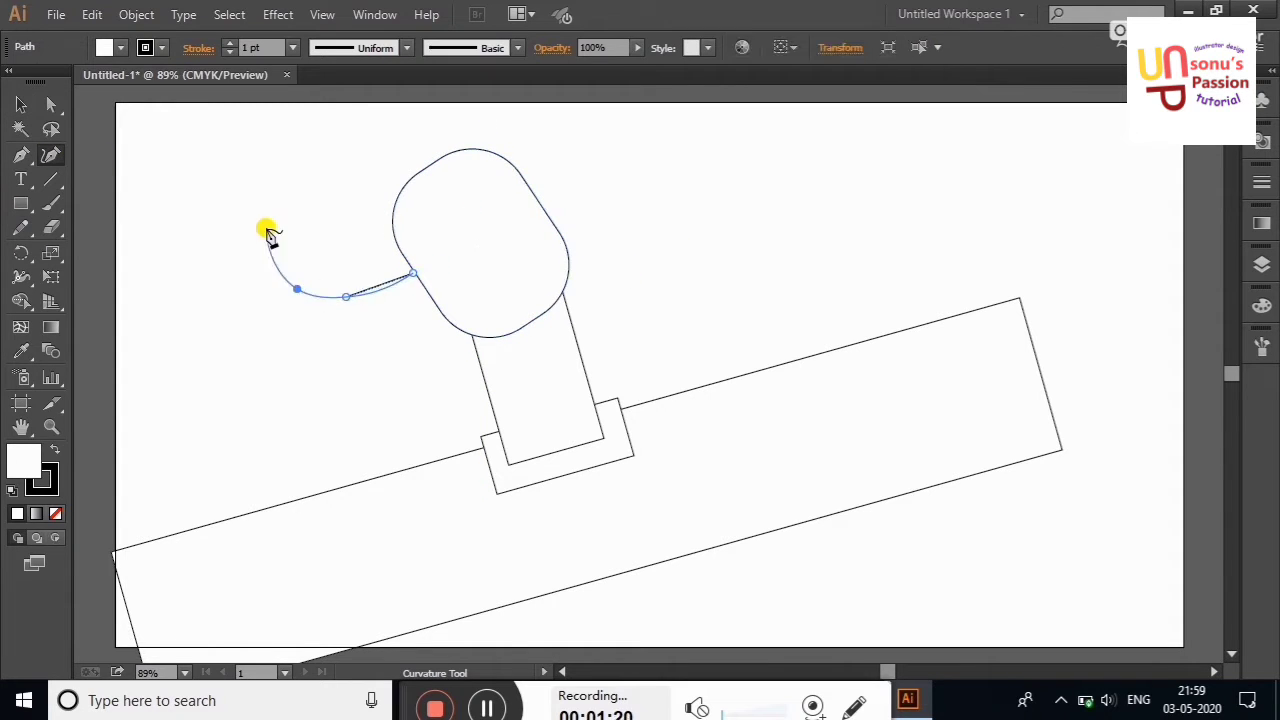
pyautogui.click(262, 213)
pyautogui.click(416, 121)
pyautogui.click(466, 109)
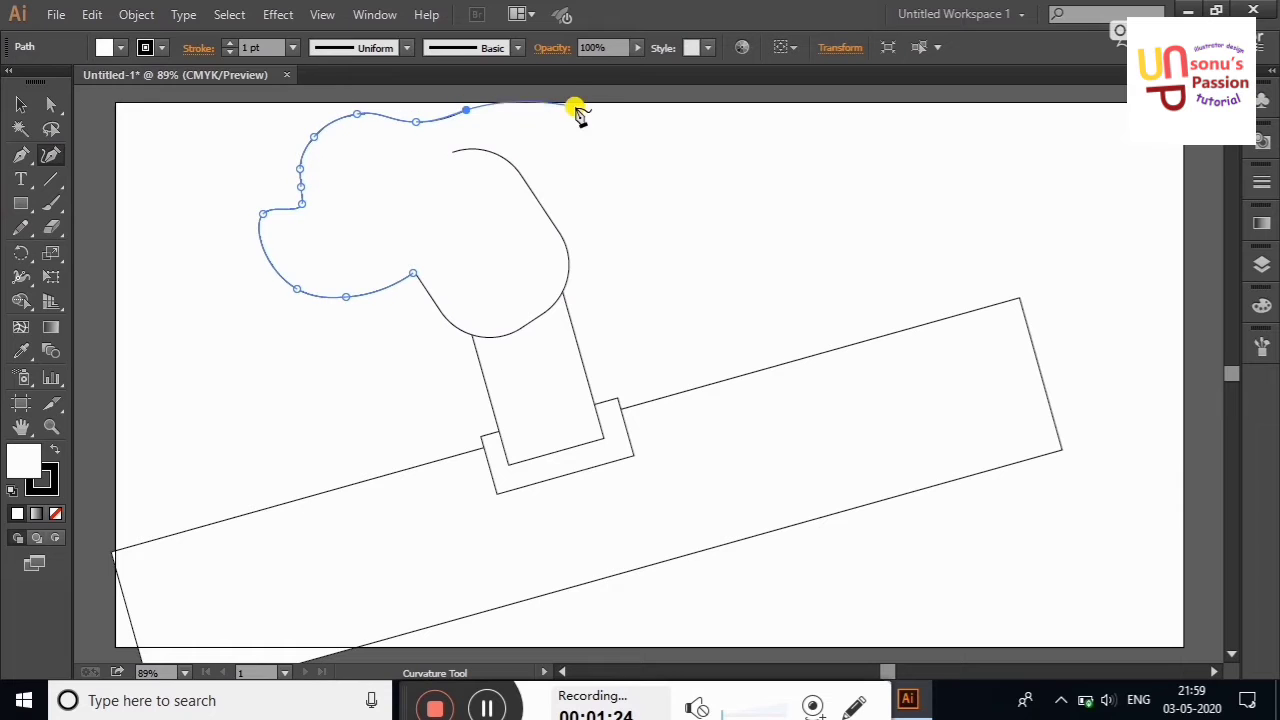
pyautogui.click(575, 106)
pyautogui.click(585, 153)
pyautogui.click(528, 181)
pyautogui.click(413, 273)
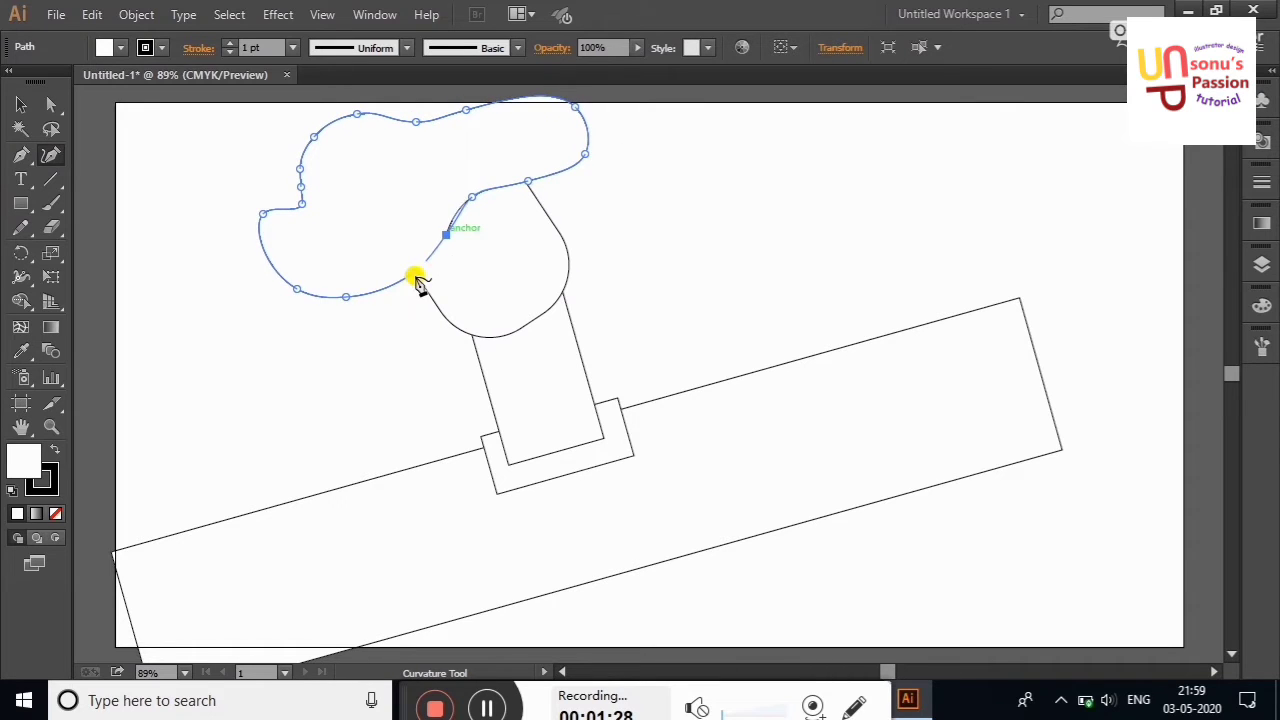
pyautogui.press('v')
pyautogui.click(137, 197)
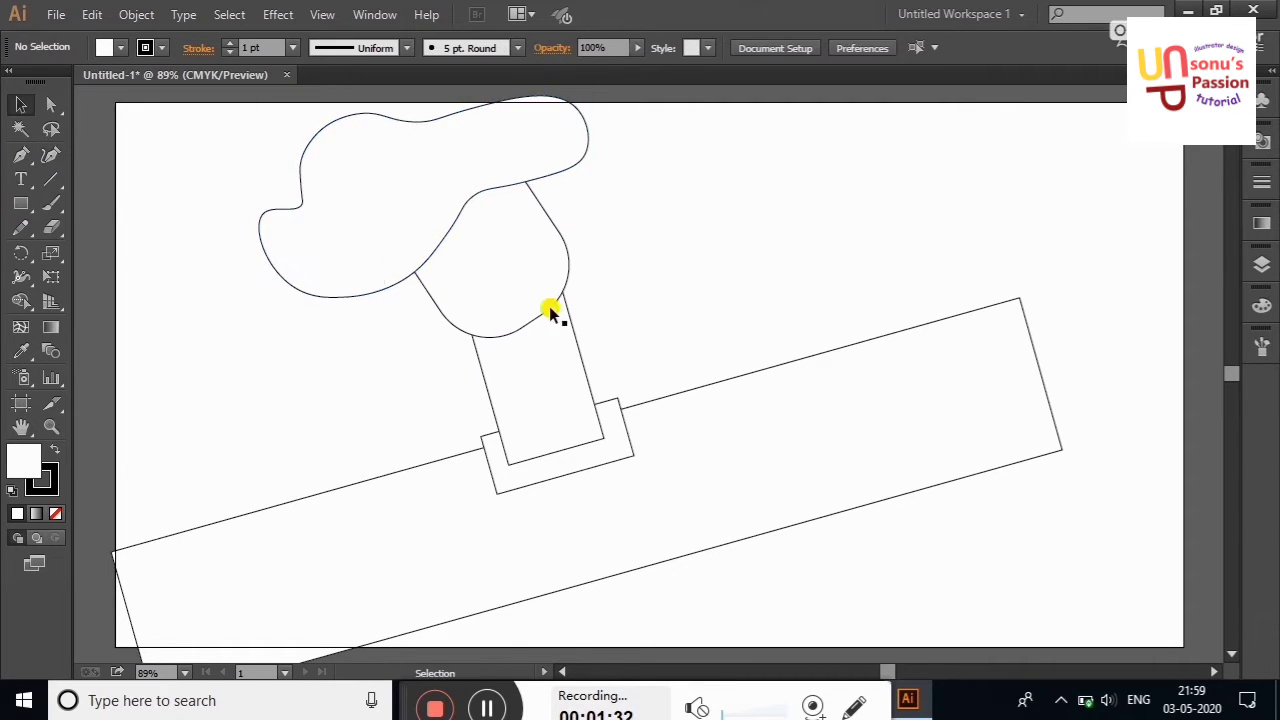
# Draw a curled mitt-like closed shape over the head's lower right with the Curvature tool
pyautogui.click(49, 160)
pyautogui.click(447, 319)
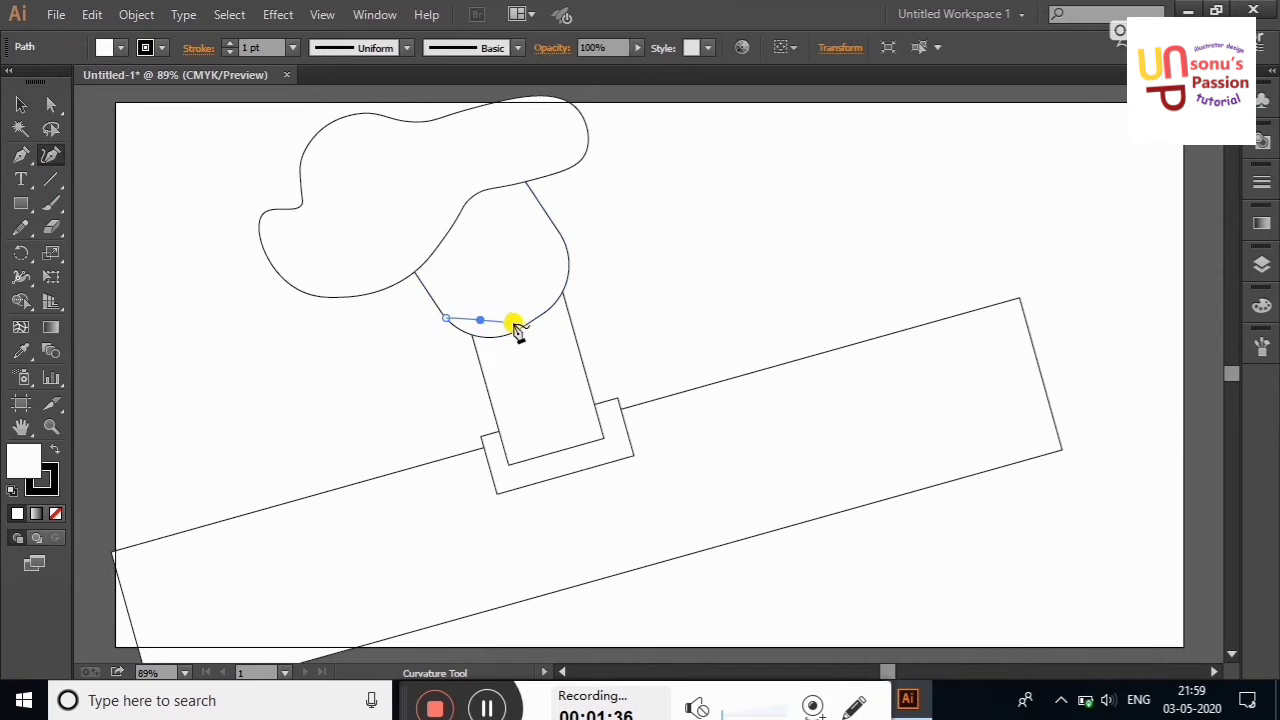
pyautogui.click(562, 233)
pyautogui.click(598, 246)
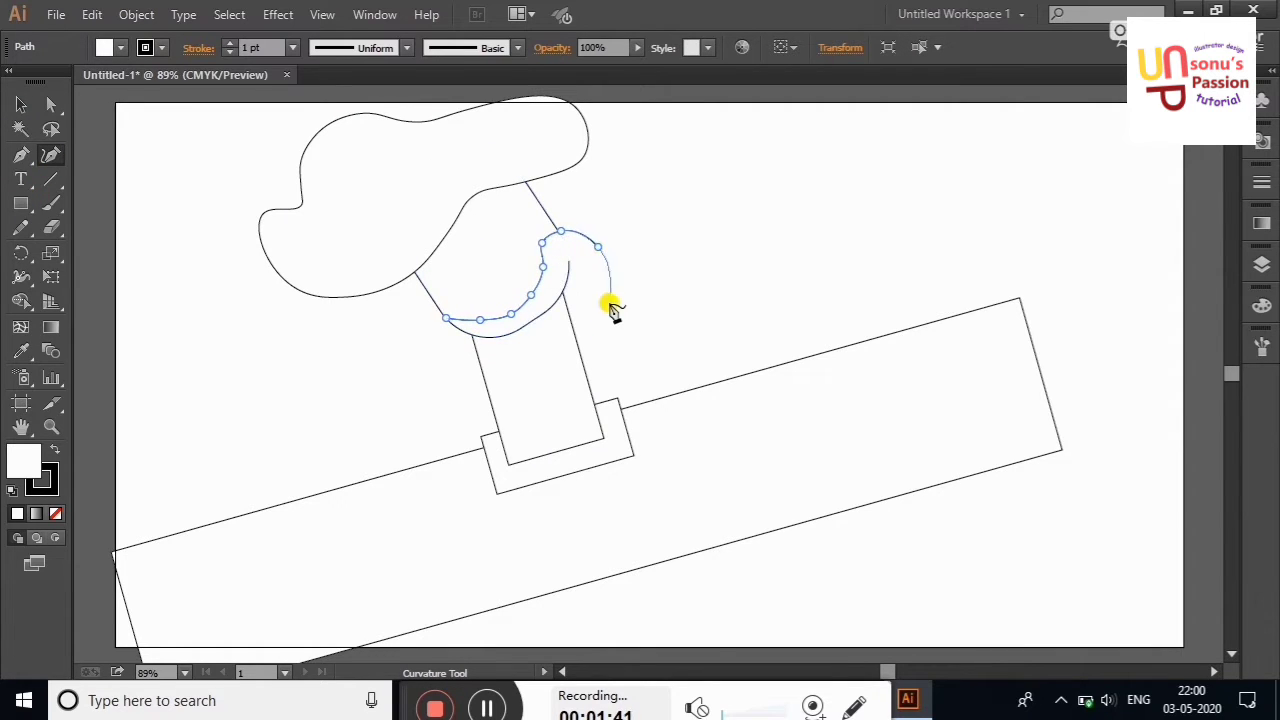
pyautogui.click(449, 321)
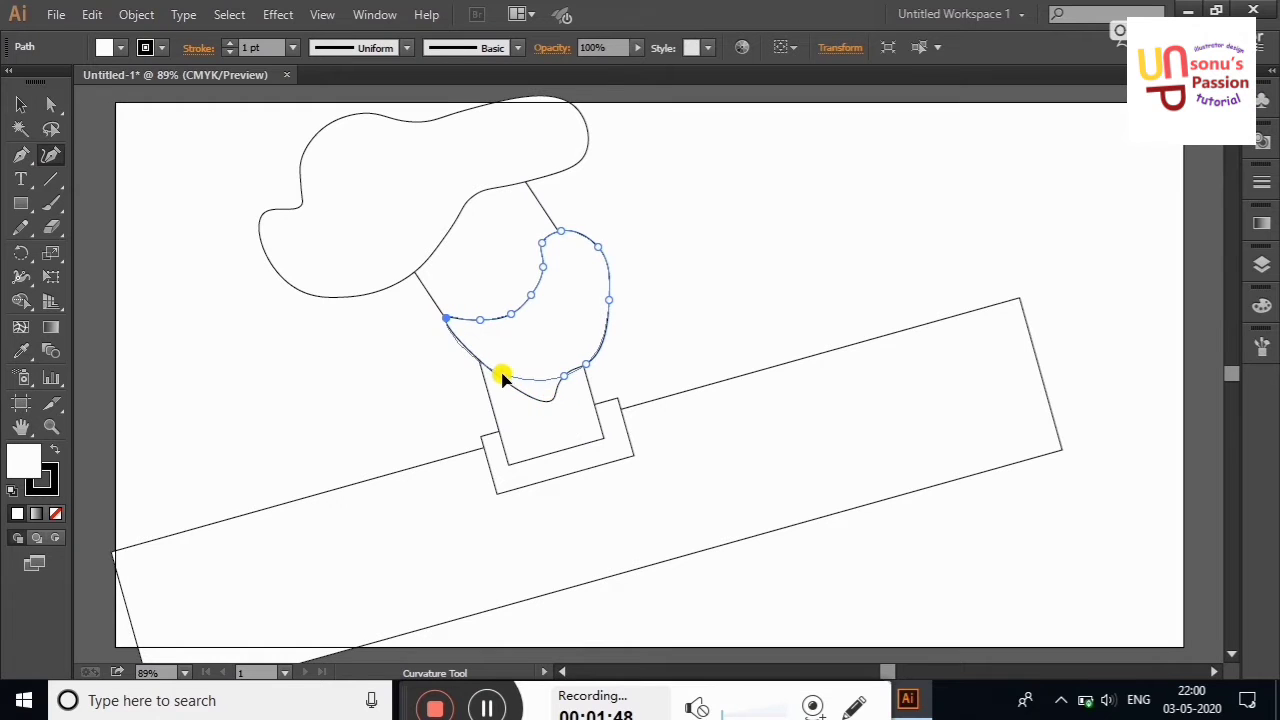
pyautogui.click(21, 104)
pyautogui.click(119, 202)
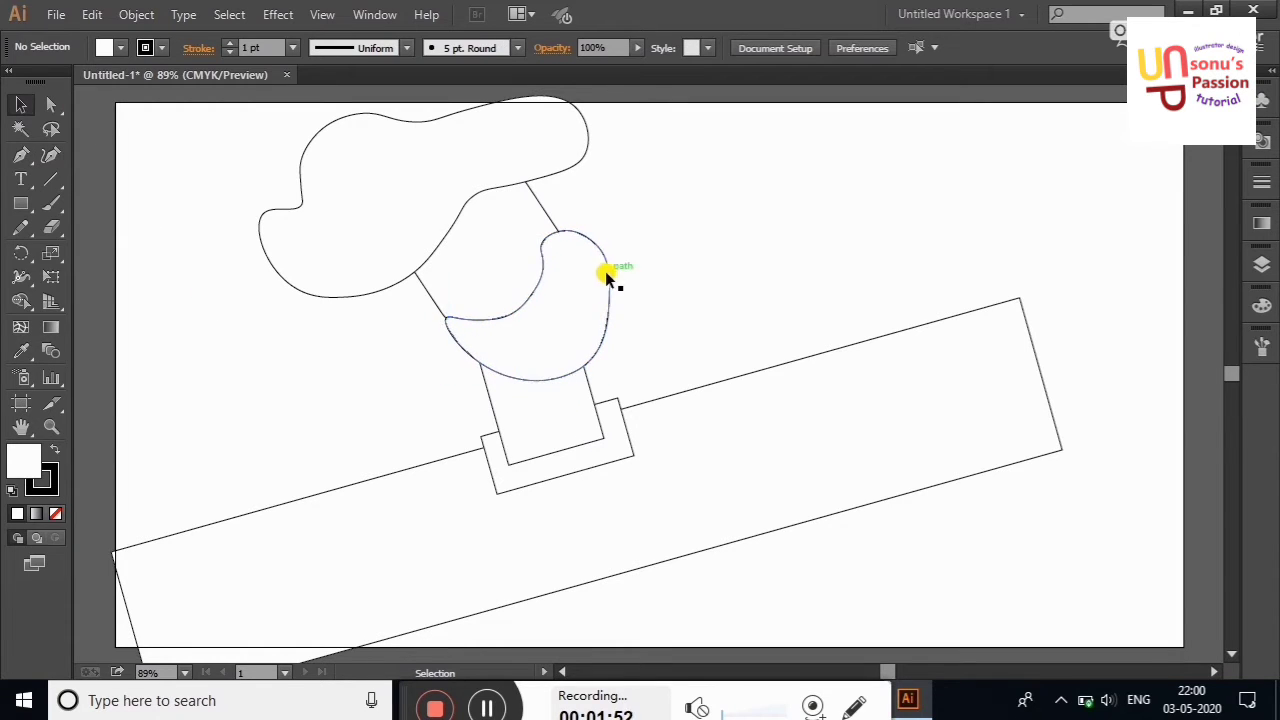
pyautogui.click(605, 271)
pyautogui.click(52, 157)
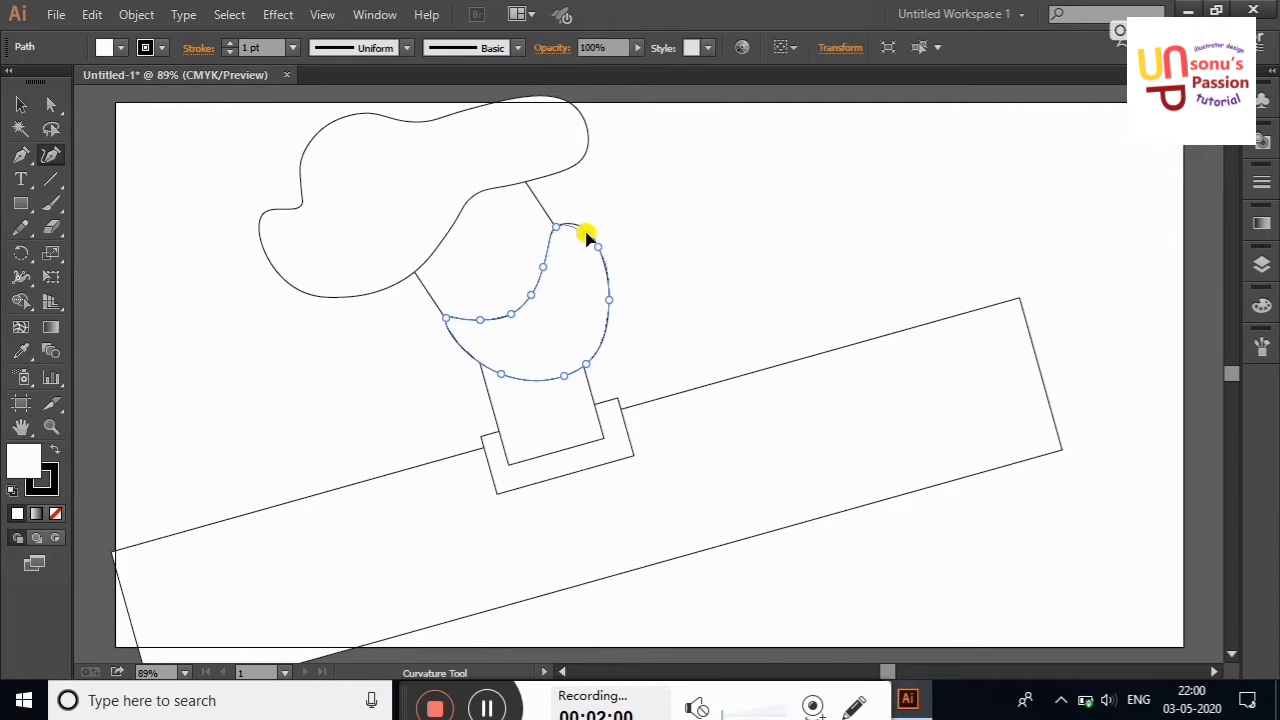
pyautogui.press('v')
pyautogui.click(142, 185)
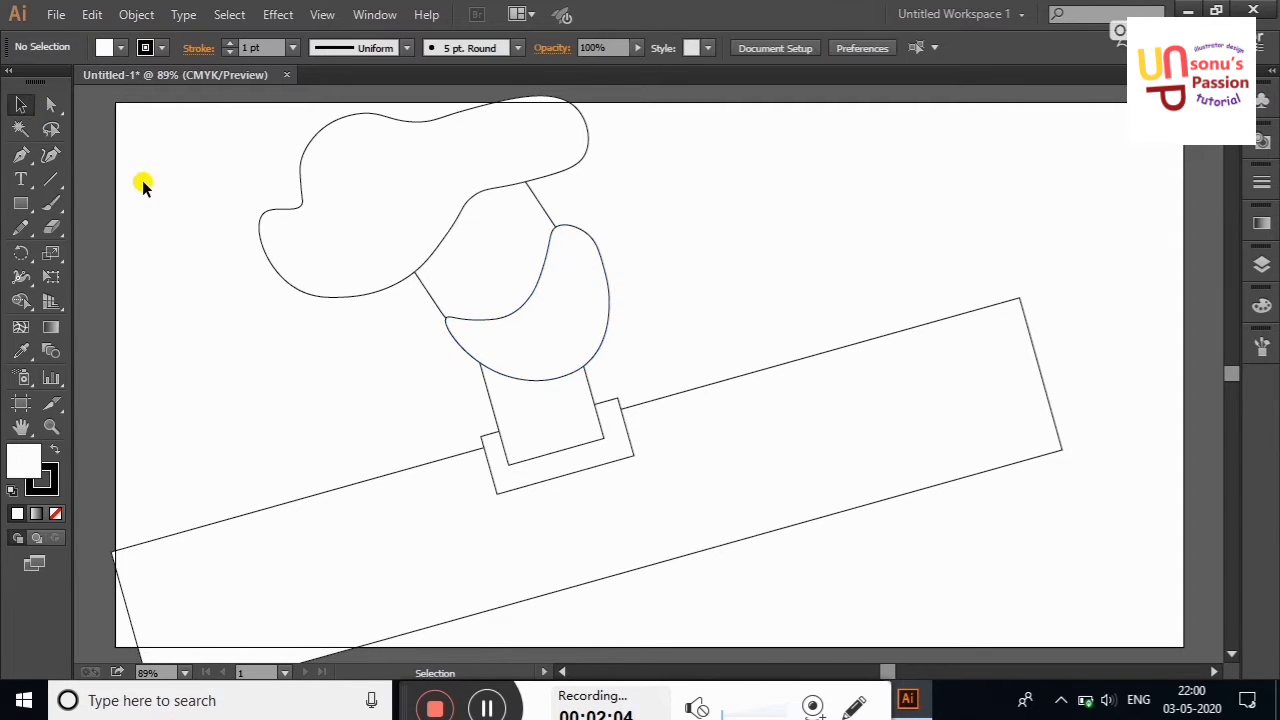
# Nudge the mitt shape up-left and draw a wide rectangle near the band's bottom
pyautogui.moveTo(581, 295); pyautogui.dragTo(571, 288)
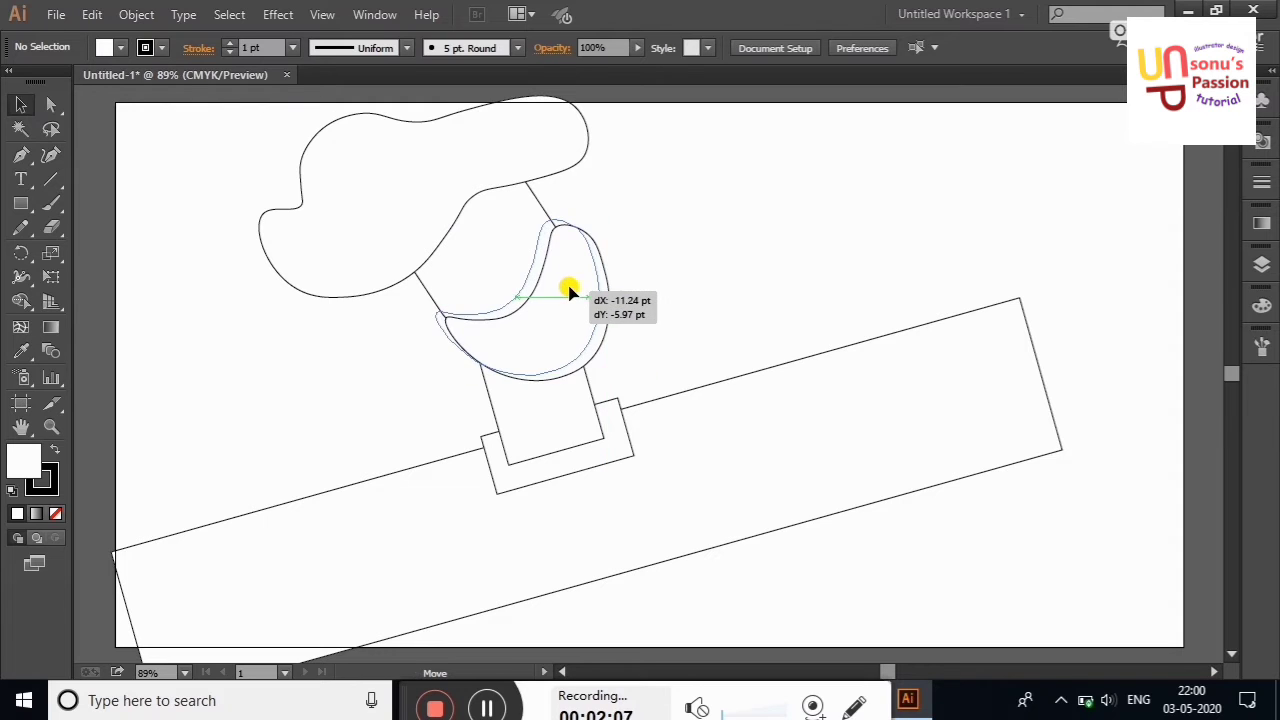
pyautogui.click(753, 249)
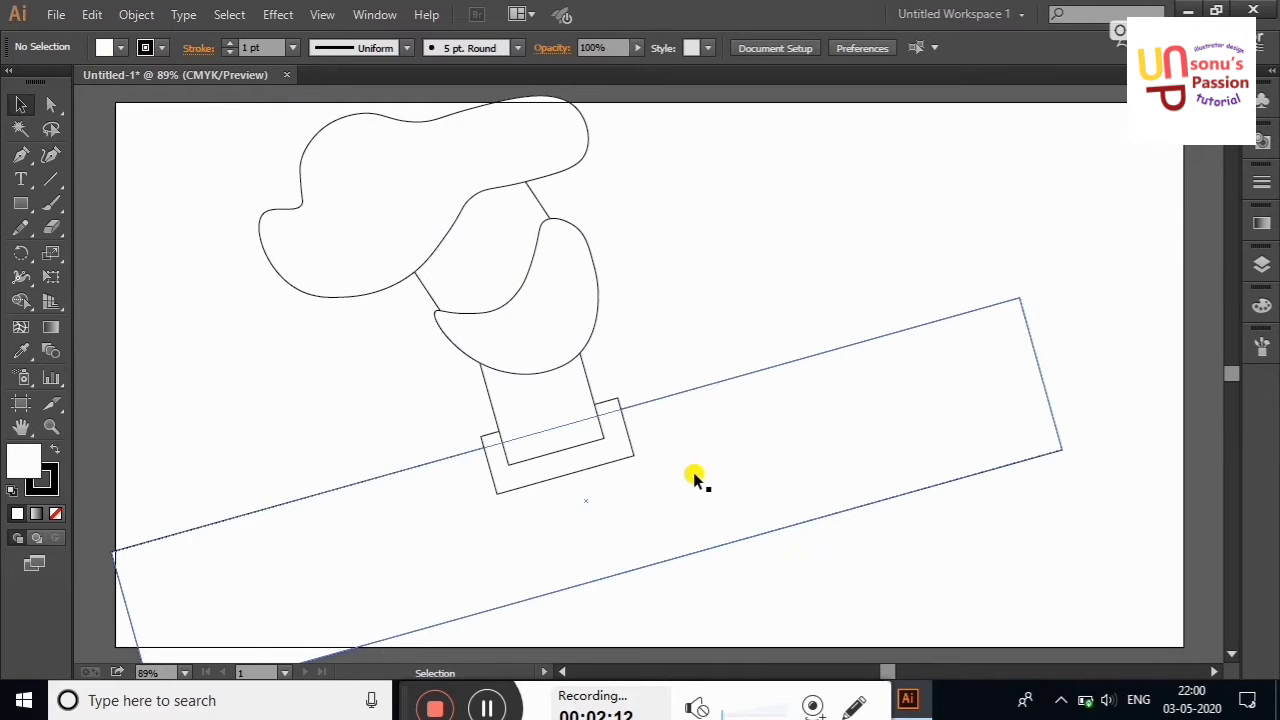
pyautogui.click(20, 205)
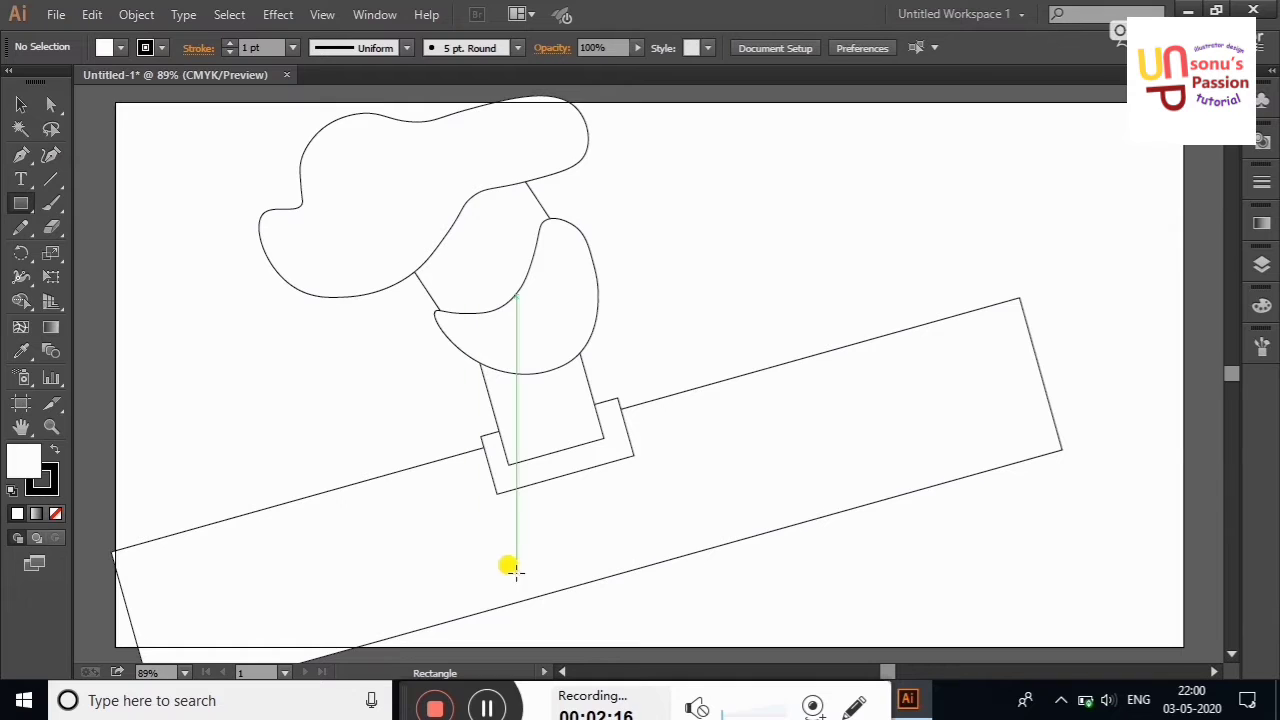
pyautogui.scroll(-1, 1232, 375)
pyautogui.moveTo(434, 528); pyautogui.dragTo(742, 619)
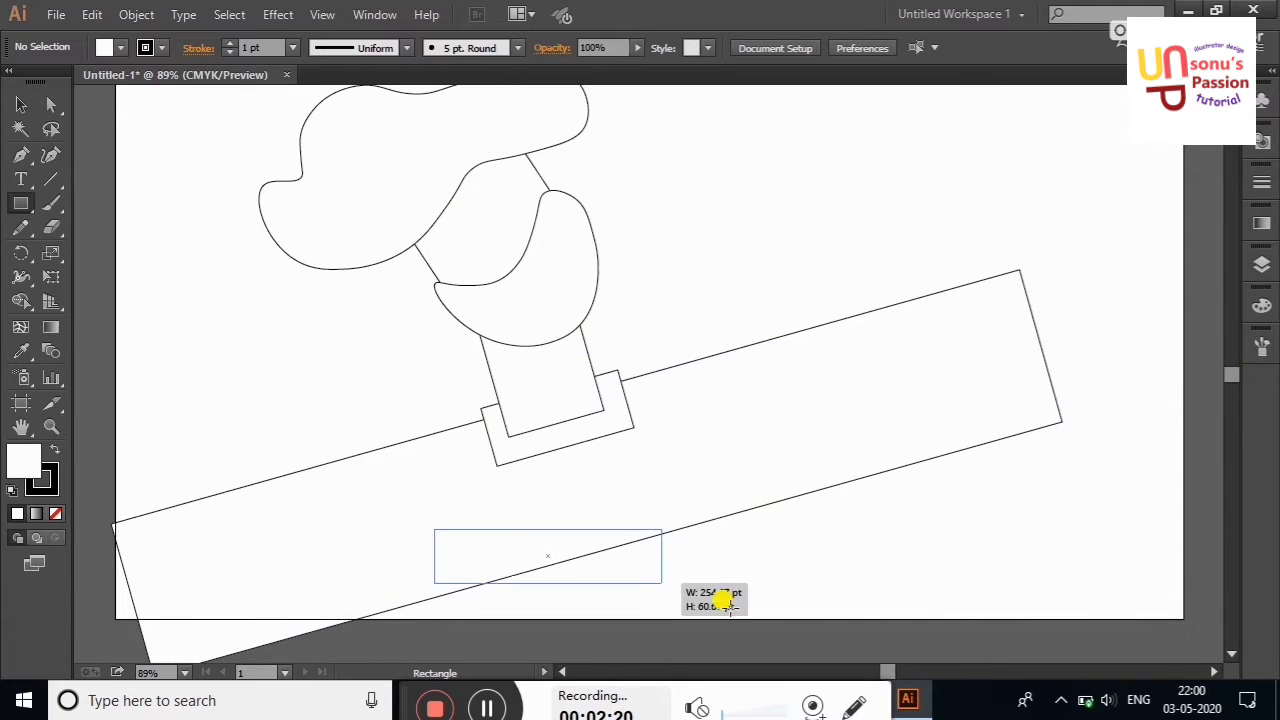
# Stretch the new rectangle taller, tilt it about 10.75°, and seat it across the band's lower edge
pyautogui.click(21, 105)
pyautogui.click(234, 389)
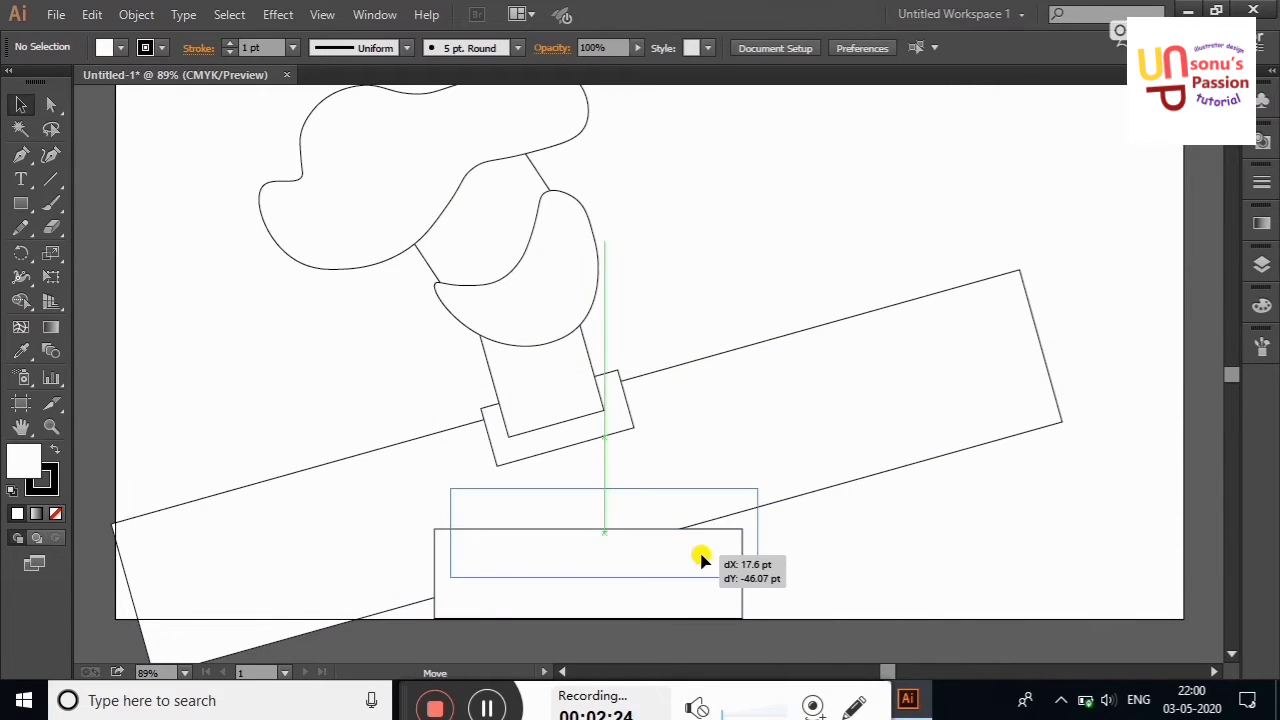
pyautogui.moveTo(684, 594); pyautogui.dragTo(700, 558)
pyautogui.moveTo(604, 580); pyautogui.dragTo(604, 622)
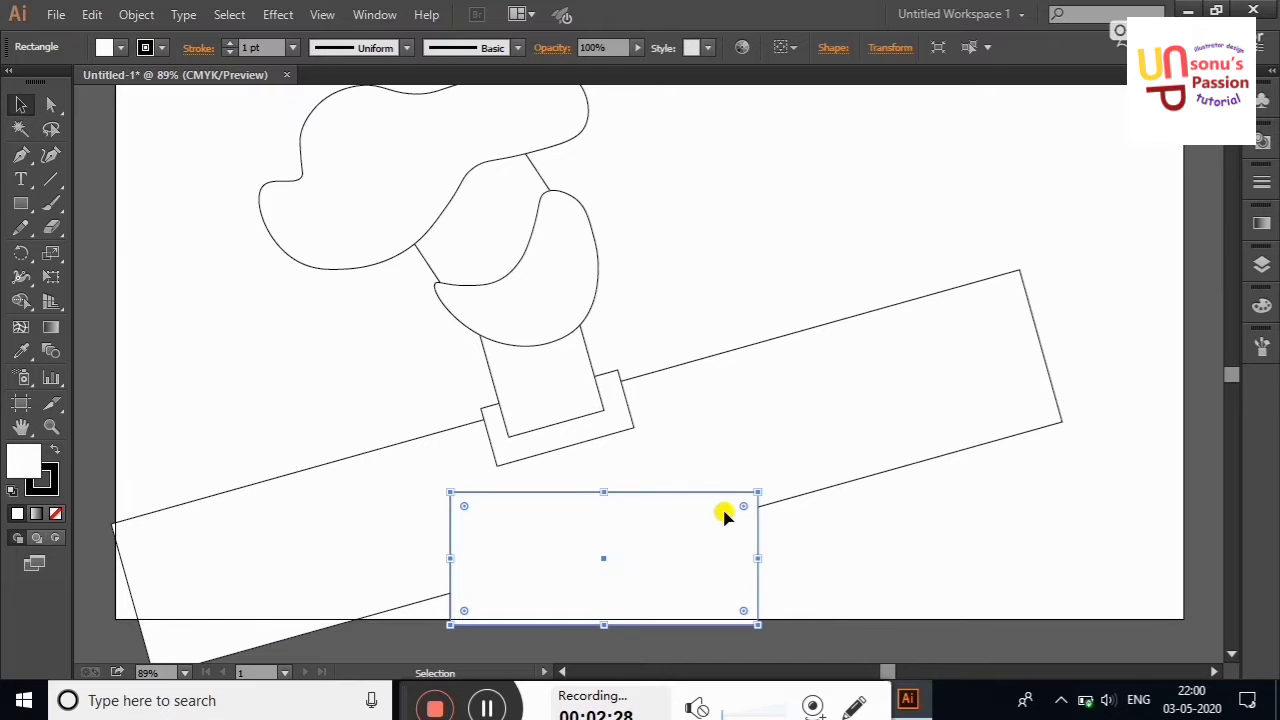
pyautogui.moveTo(757, 486); pyautogui.dragTo(726, 469)
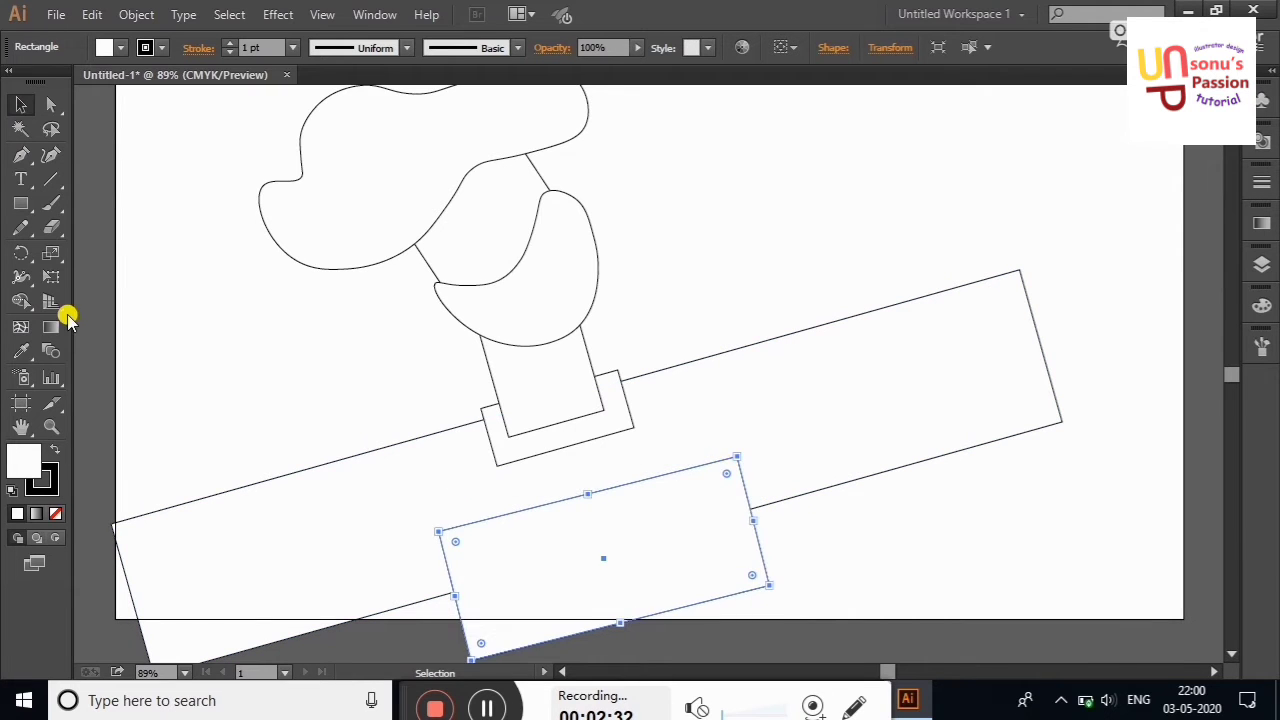
pyautogui.hotkey('ctrl', 'shift', 'a')
pyautogui.moveTo(617, 620); pyautogui.dragTo(627, 651)
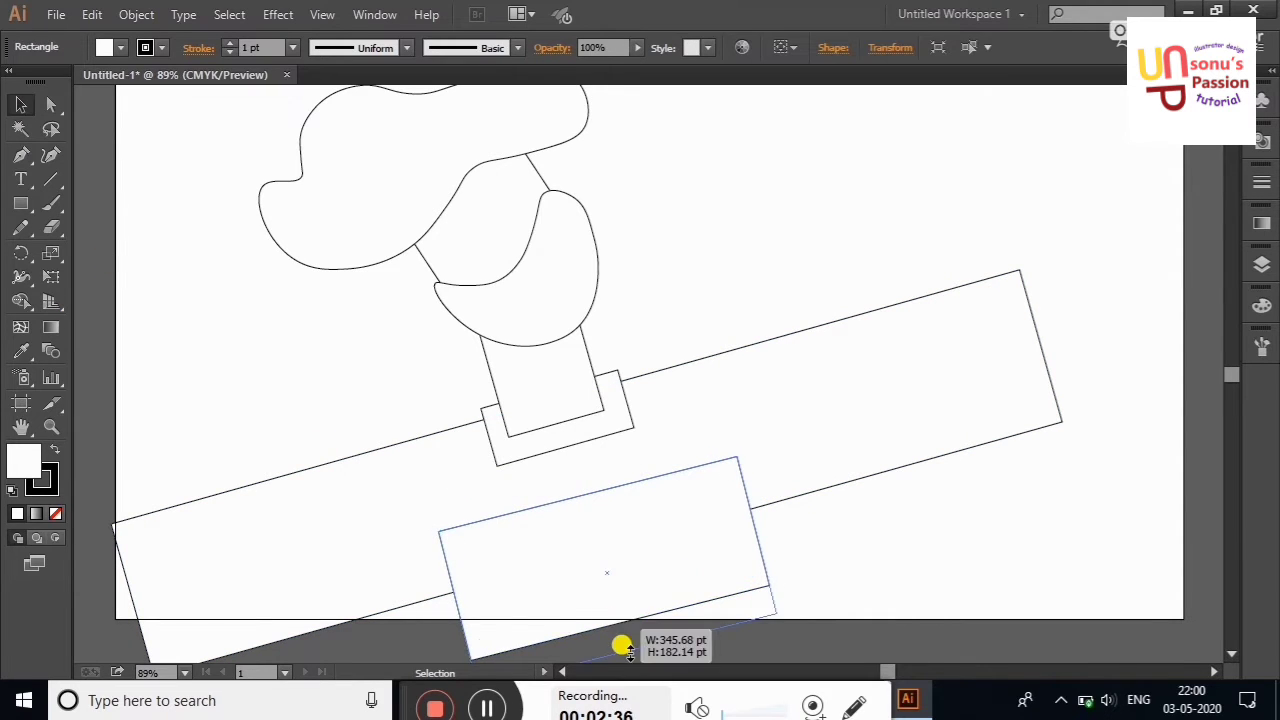
pyautogui.moveTo(676, 542); pyautogui.dragTo(669, 542)
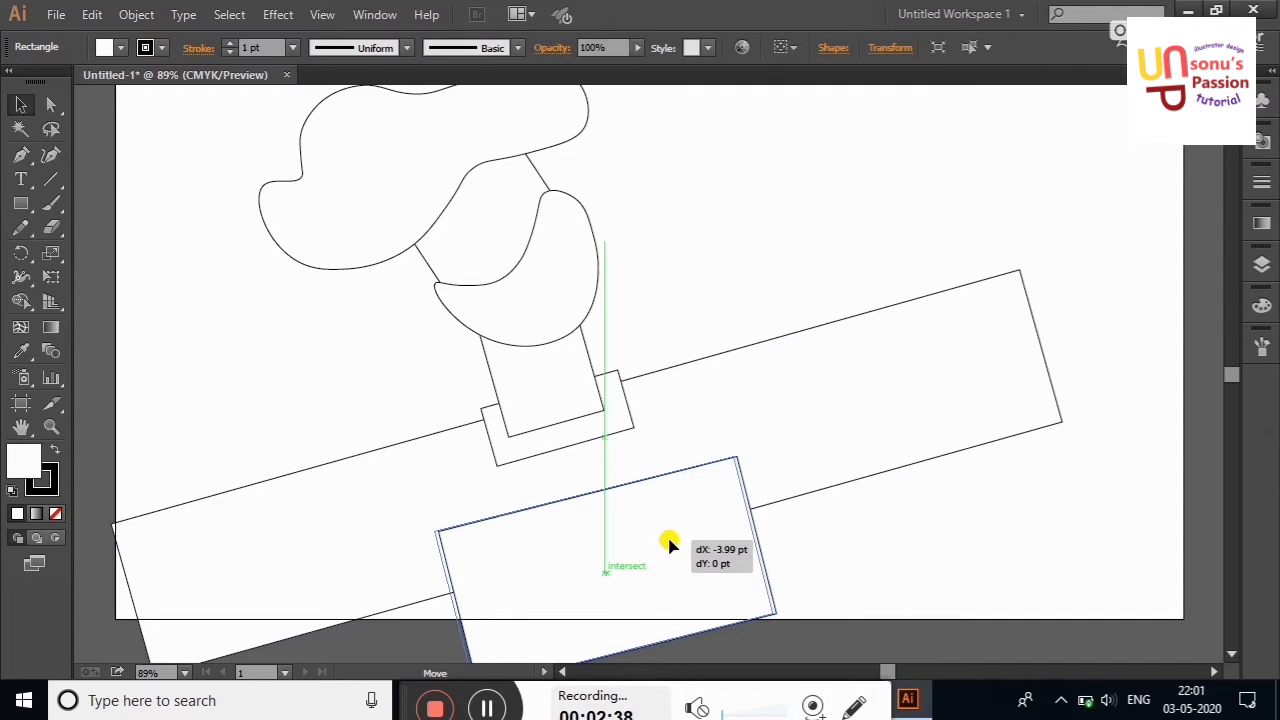
pyautogui.click(874, 556)
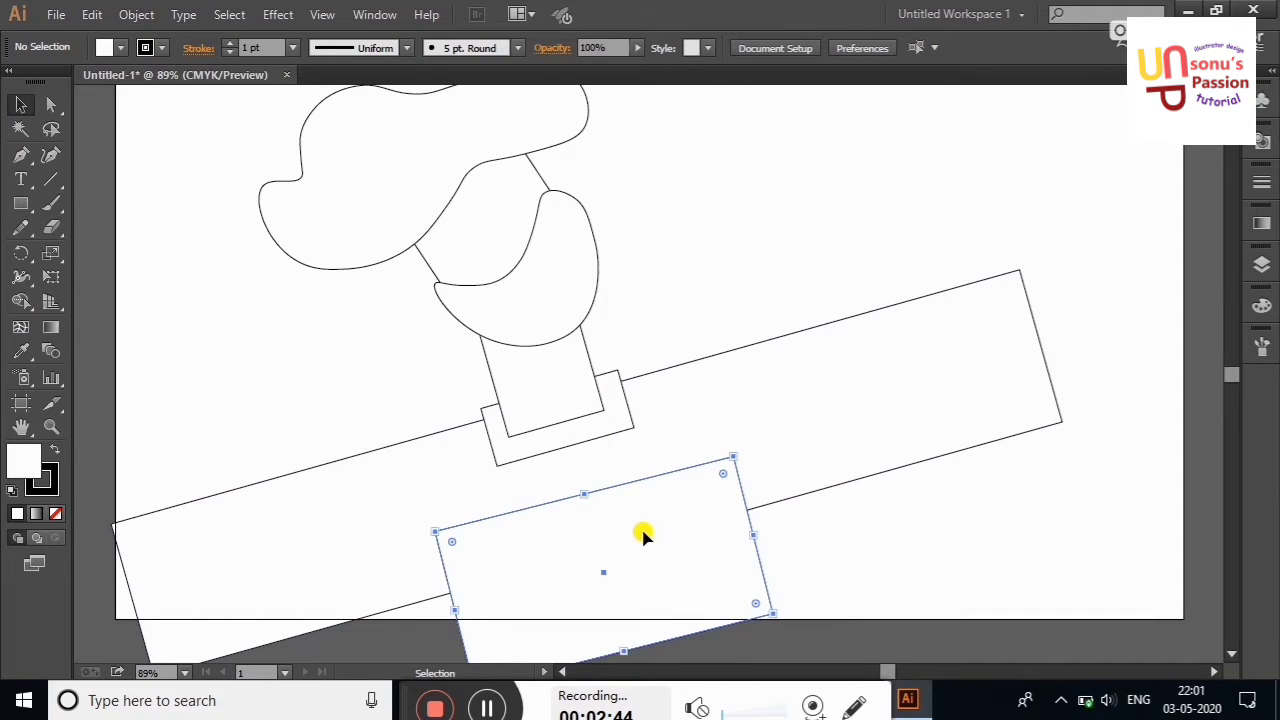
pyautogui.click(986, 529)
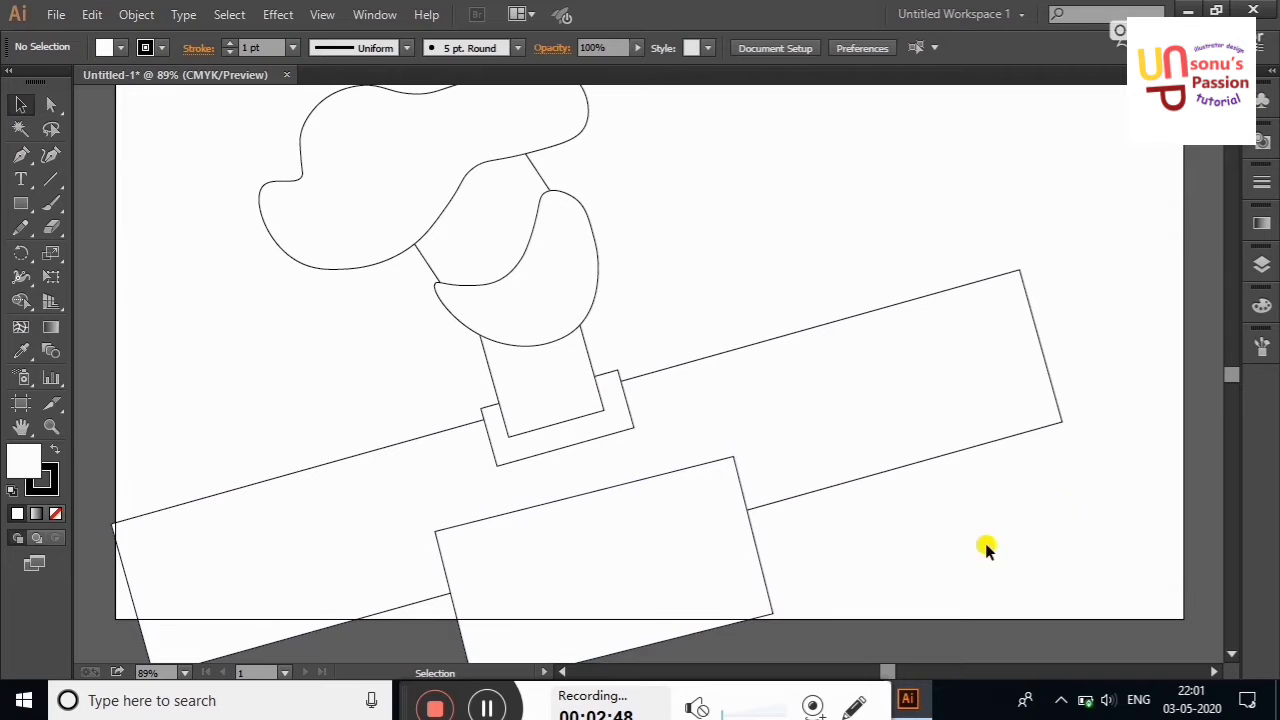
pyautogui.moveTo(1238, 388); pyautogui.dragTo(1238, 378)
# Make two fully rounded pill eyes, tilt them about 34° and place them in the face
pyautogui.scroll(-3, 1238, 380)
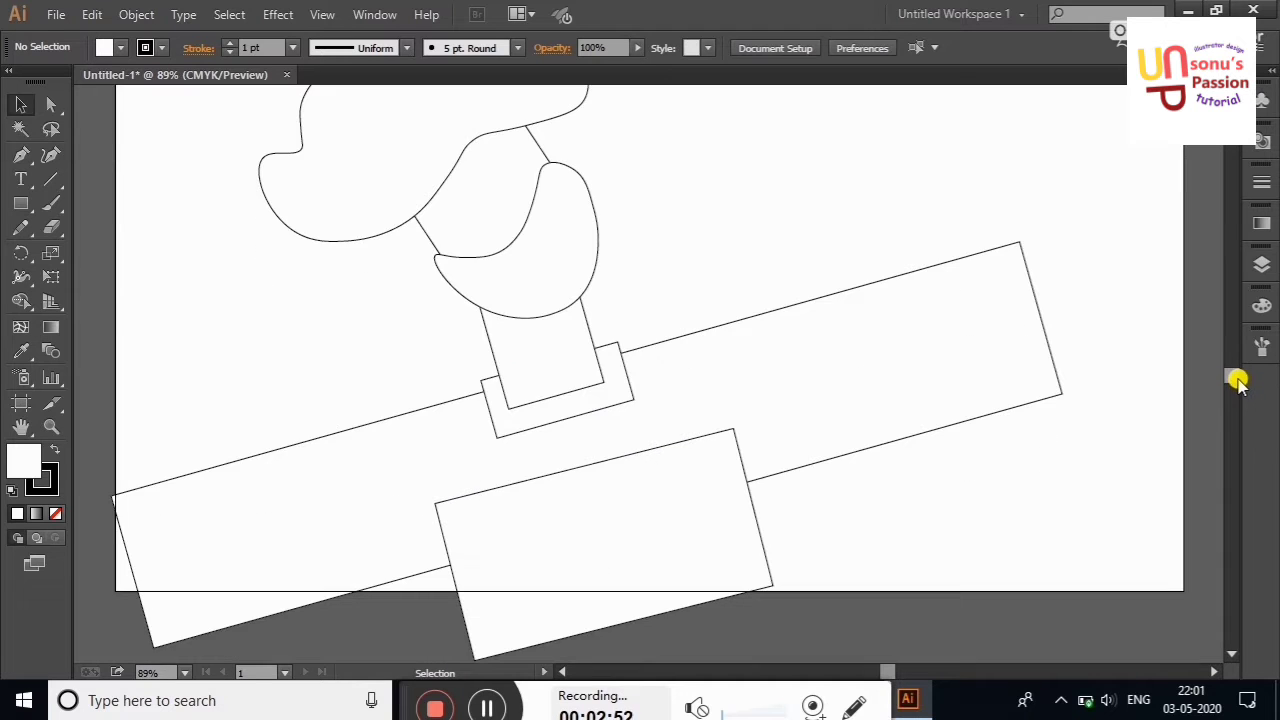
pyautogui.click(21, 203)
pyautogui.moveTo(193, 241)
pyautogui.mouseDown()
pyautogui.moveTo(219, 281)
pyautogui.moveTo(210, 270)
pyautogui.moveTo(257, 267)
pyautogui.mouseUp()
pyautogui.click(51, 104)
pyautogui.click(21, 104)
pyautogui.click(220, 183)
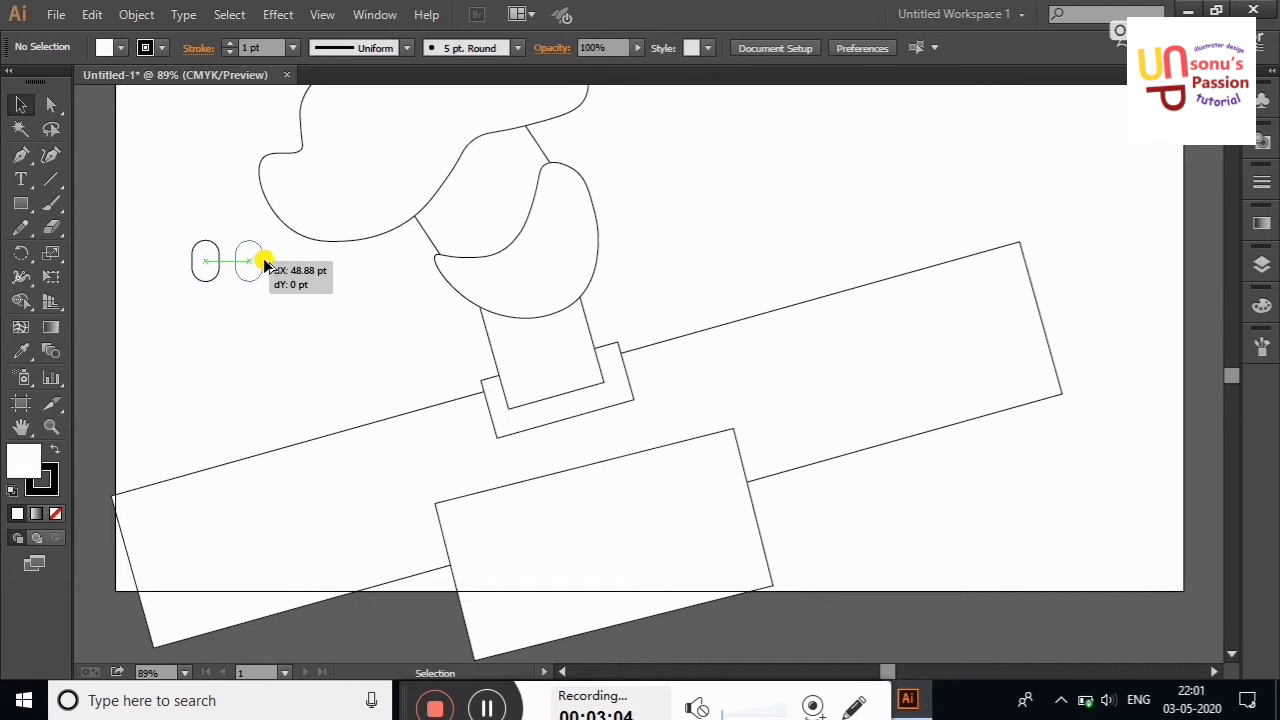
pyautogui.click(207, 317)
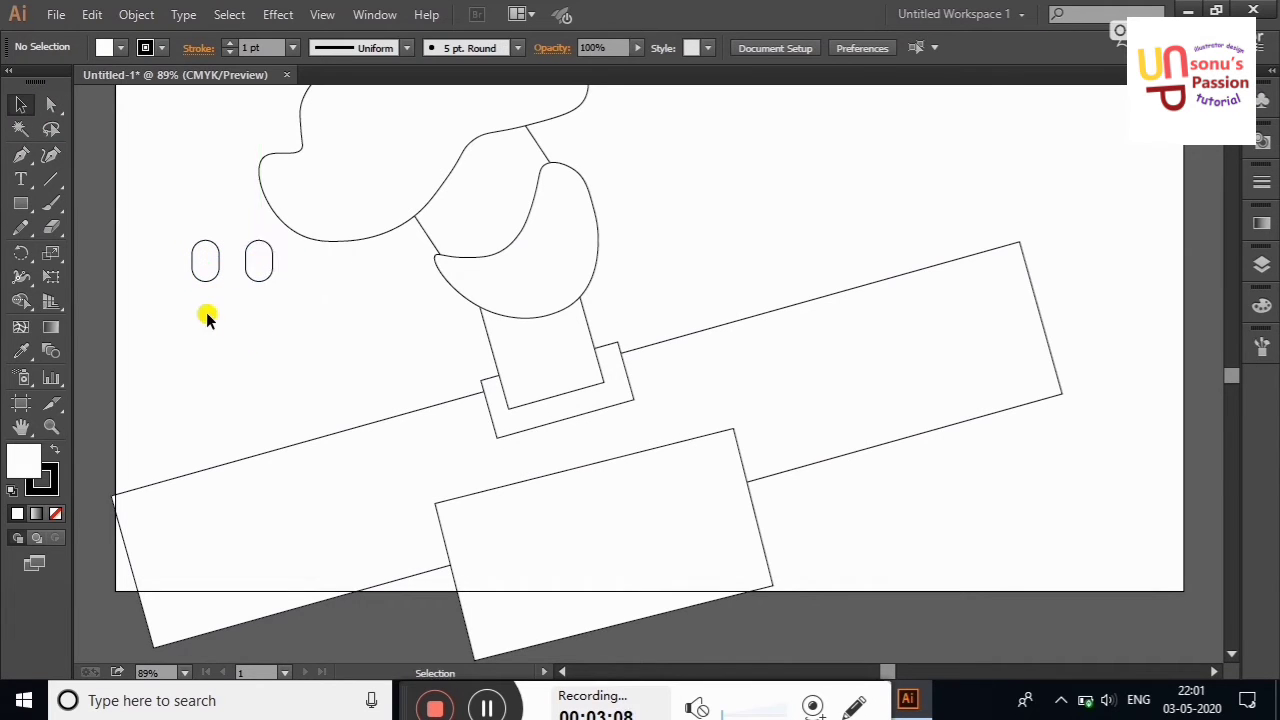
pyautogui.moveTo(287, 298); pyautogui.dragTo(286, 296)
pyautogui.moveTo(282, 233)
pyautogui.mouseDown()
pyautogui.moveTo(256, 219)
pyautogui.moveTo(503, 183)
pyautogui.mouseUp()
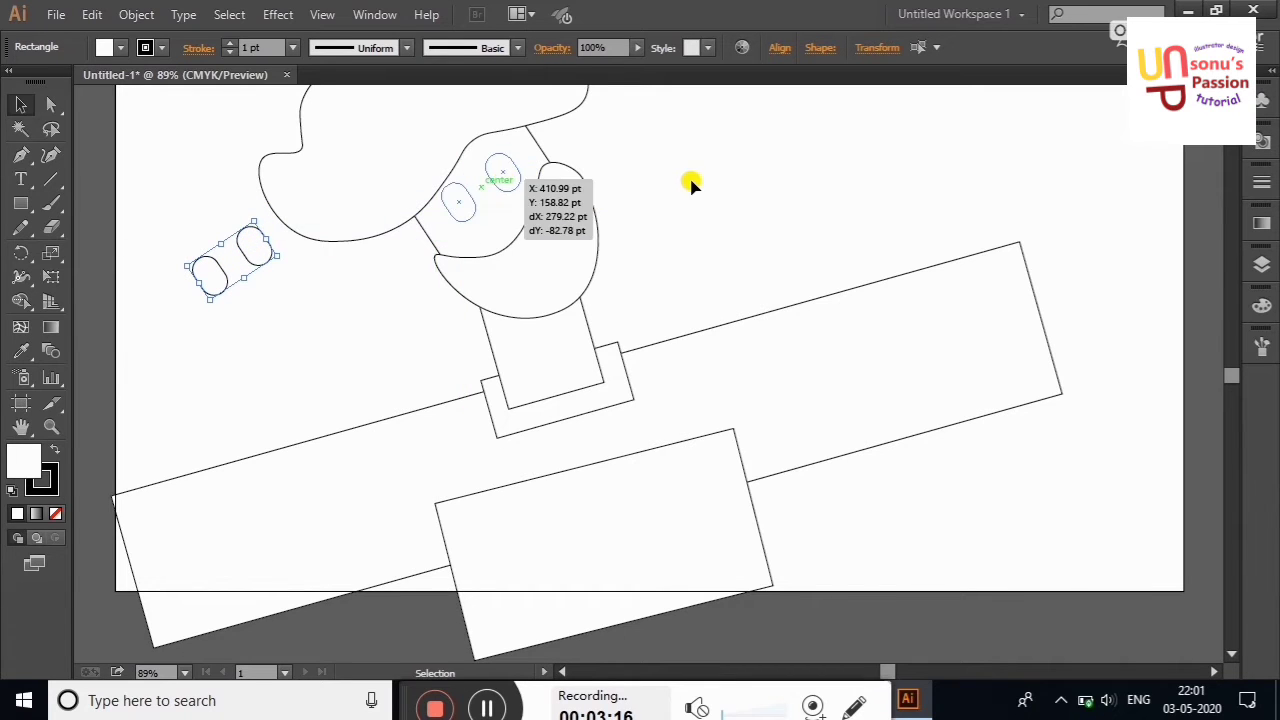
pyautogui.click(689, 180)
# Curve both sides of the neck inward with added Curvature tool points
pyautogui.click(592, 335)
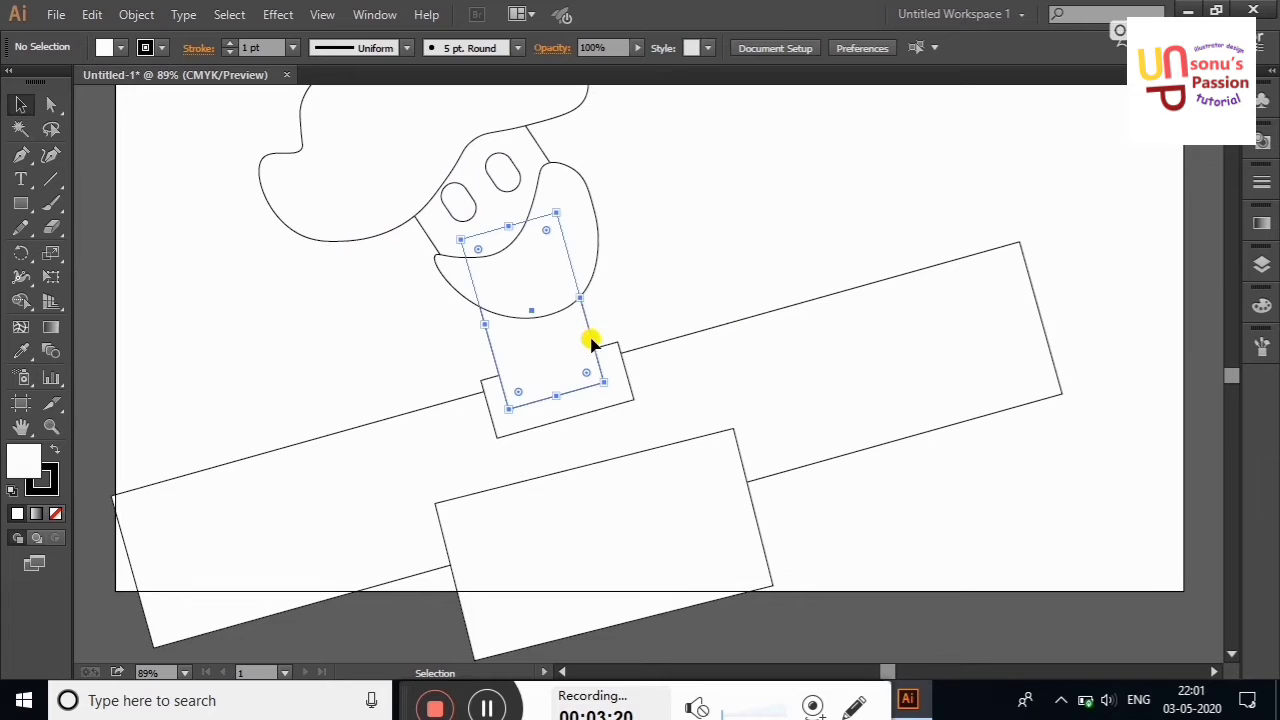
pyautogui.click(50, 157)
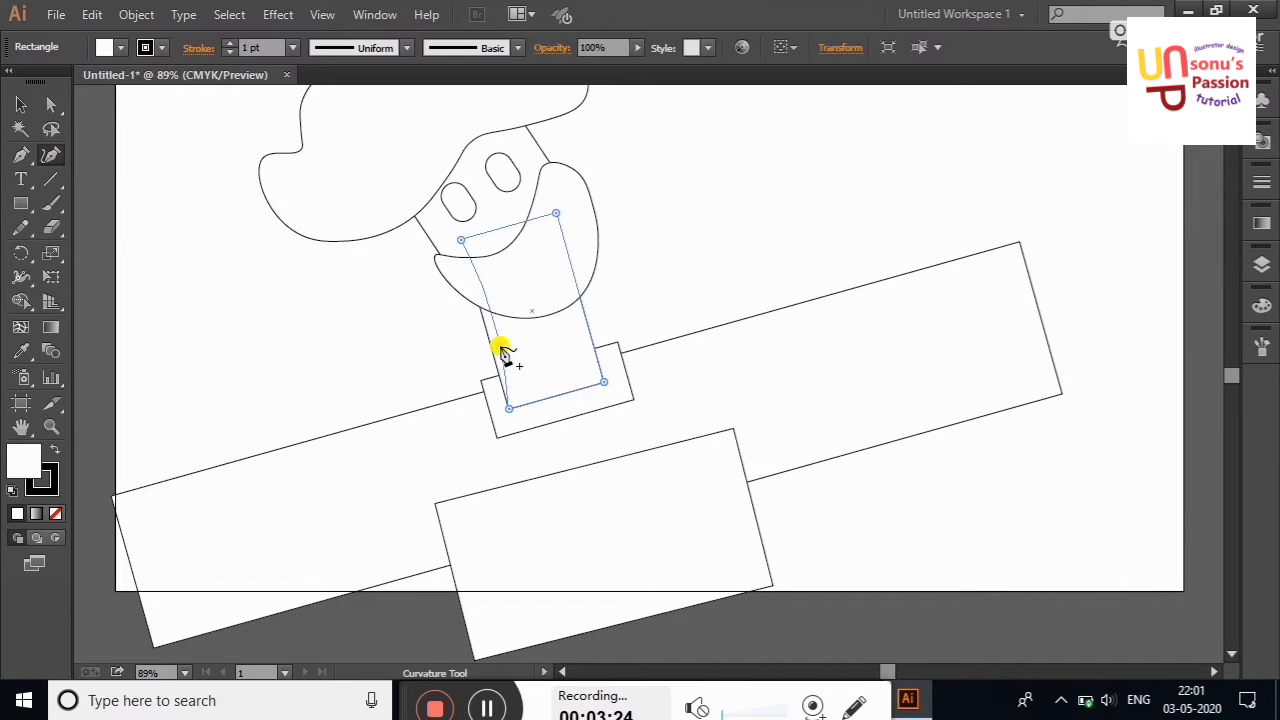
pyautogui.click(500, 347)
pyautogui.click(572, 322)
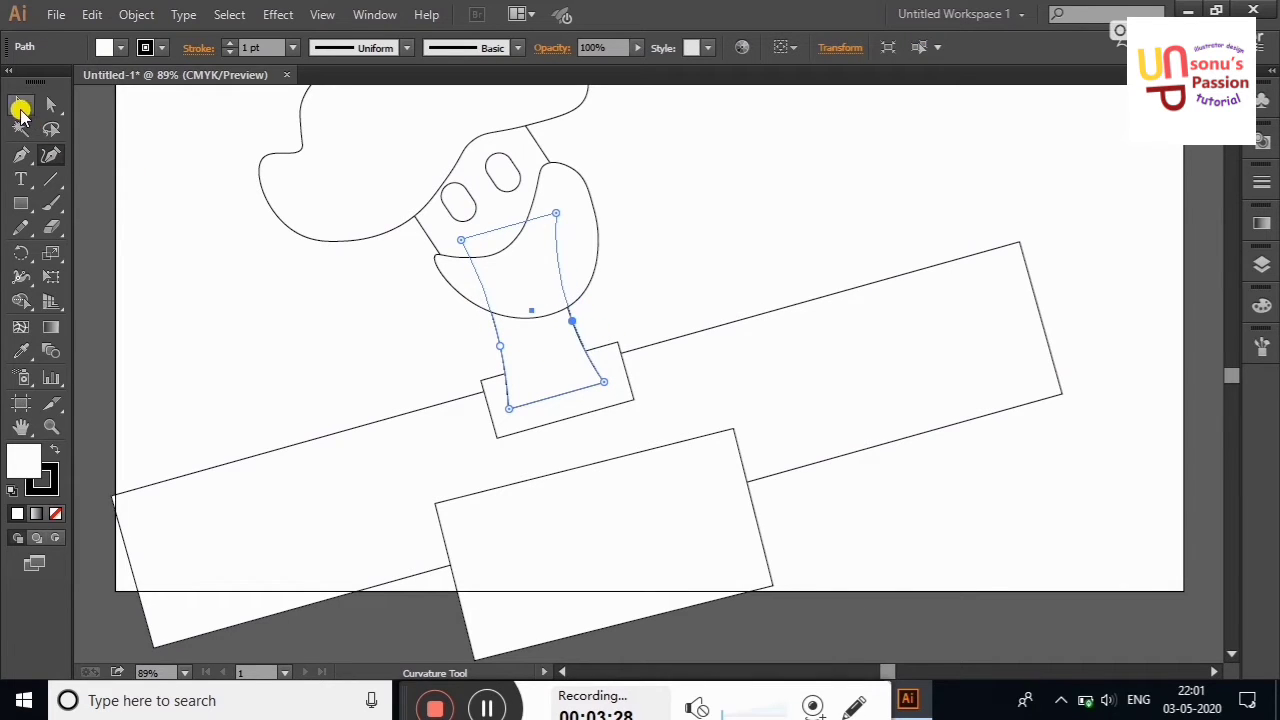
pyautogui.click(20, 108)
pyautogui.click(155, 196)
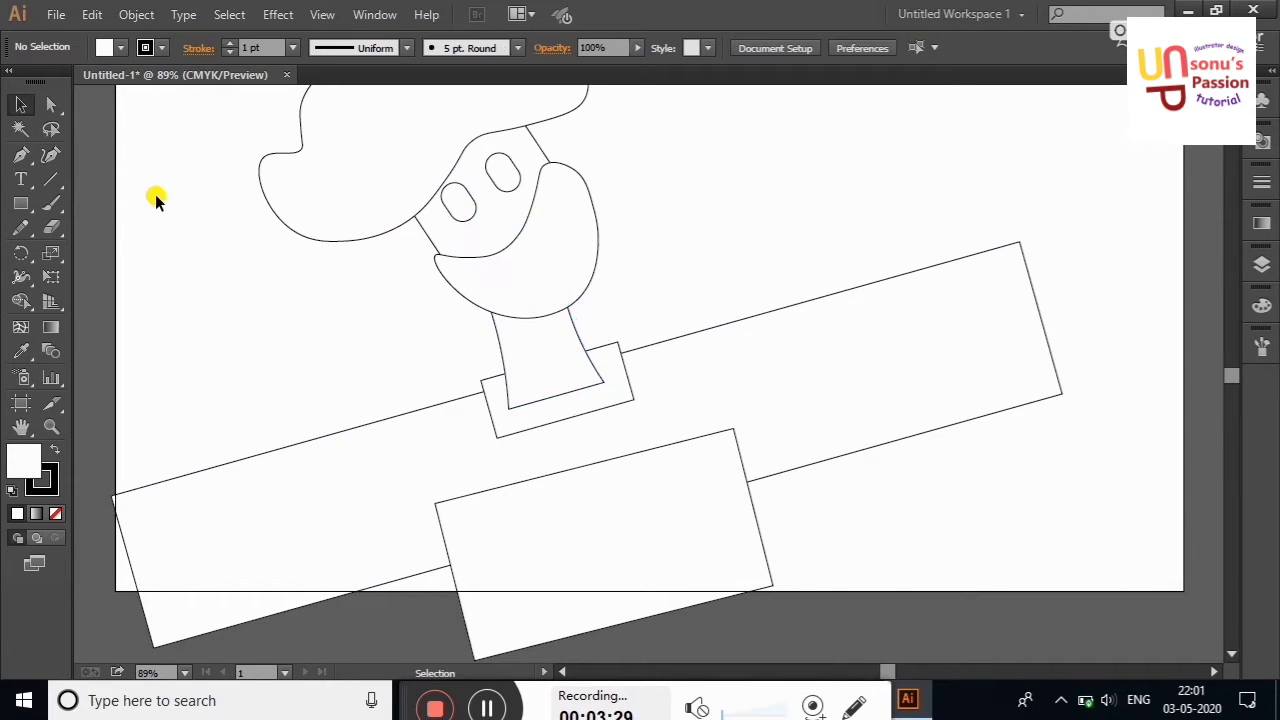
# Shorten the long slanted bar from its right end
pyautogui.click(955, 368)
pyautogui.moveTo(1039, 320); pyautogui.dragTo(960, 341)
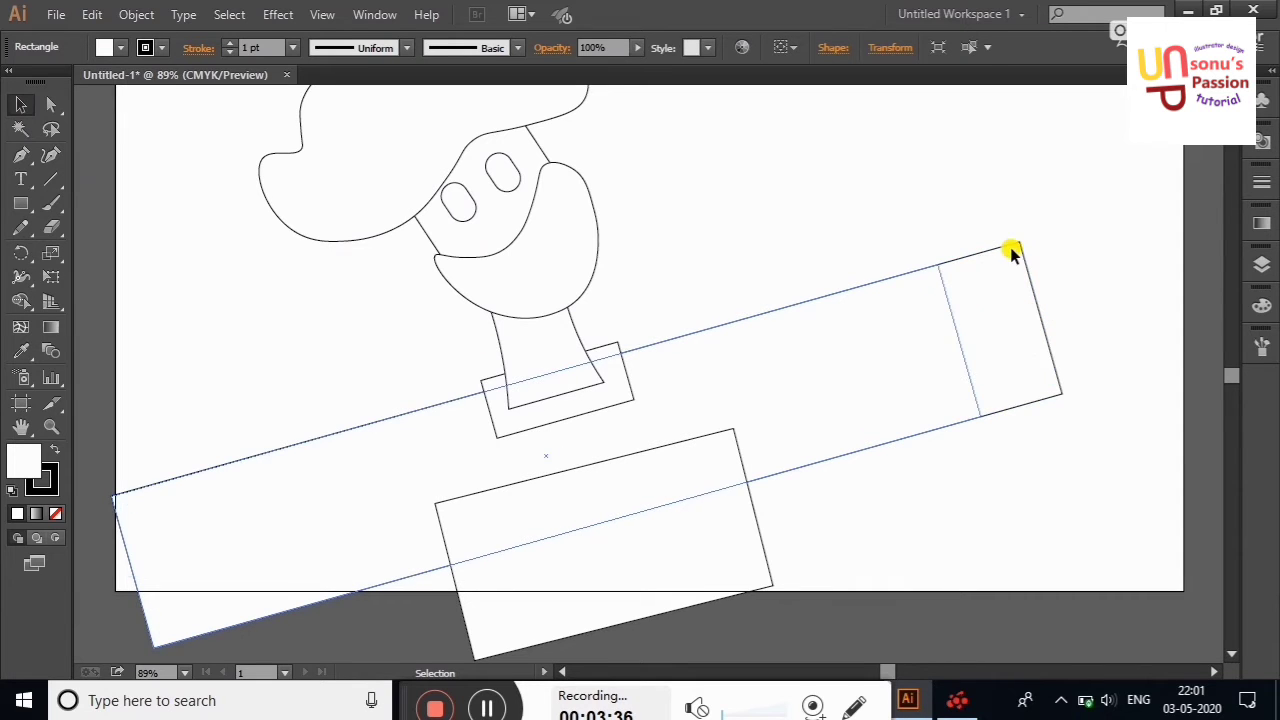
pyautogui.click(1004, 200)
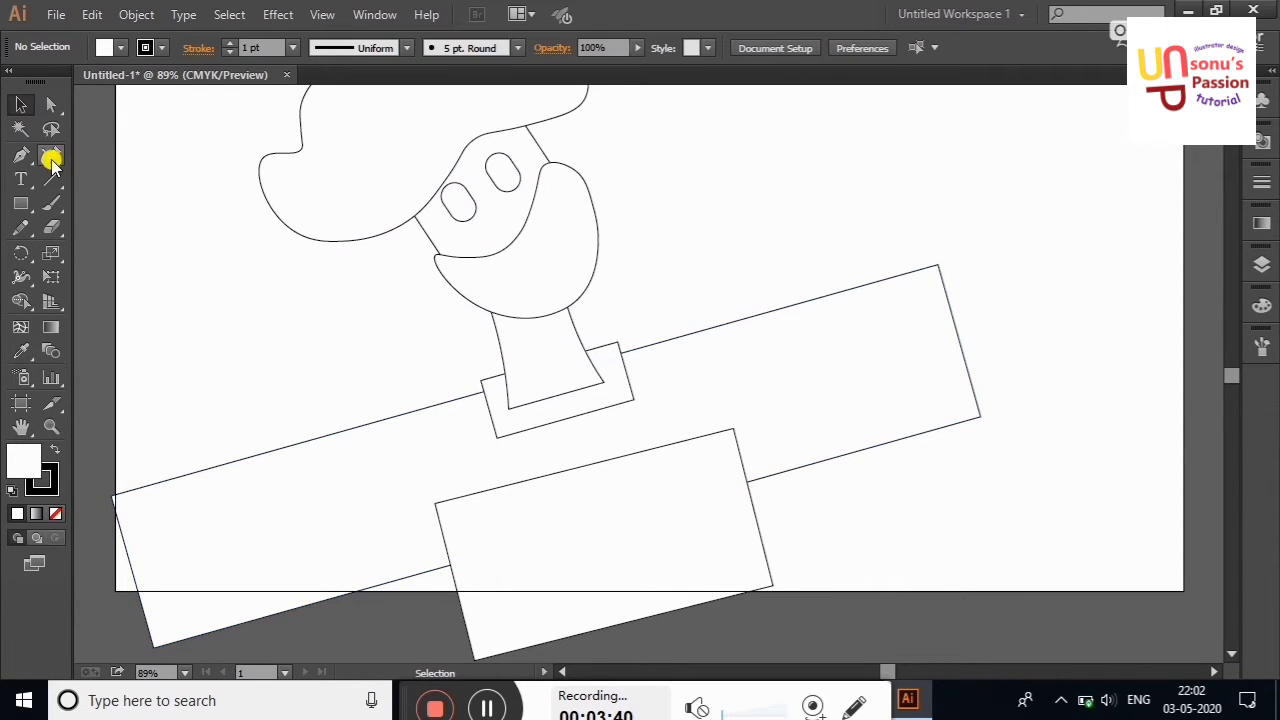
# Draw a rectangle tilted about 14.72° against the bar's right end
pyautogui.moveTo(944, 285); pyautogui.dragTo(1042, 405)
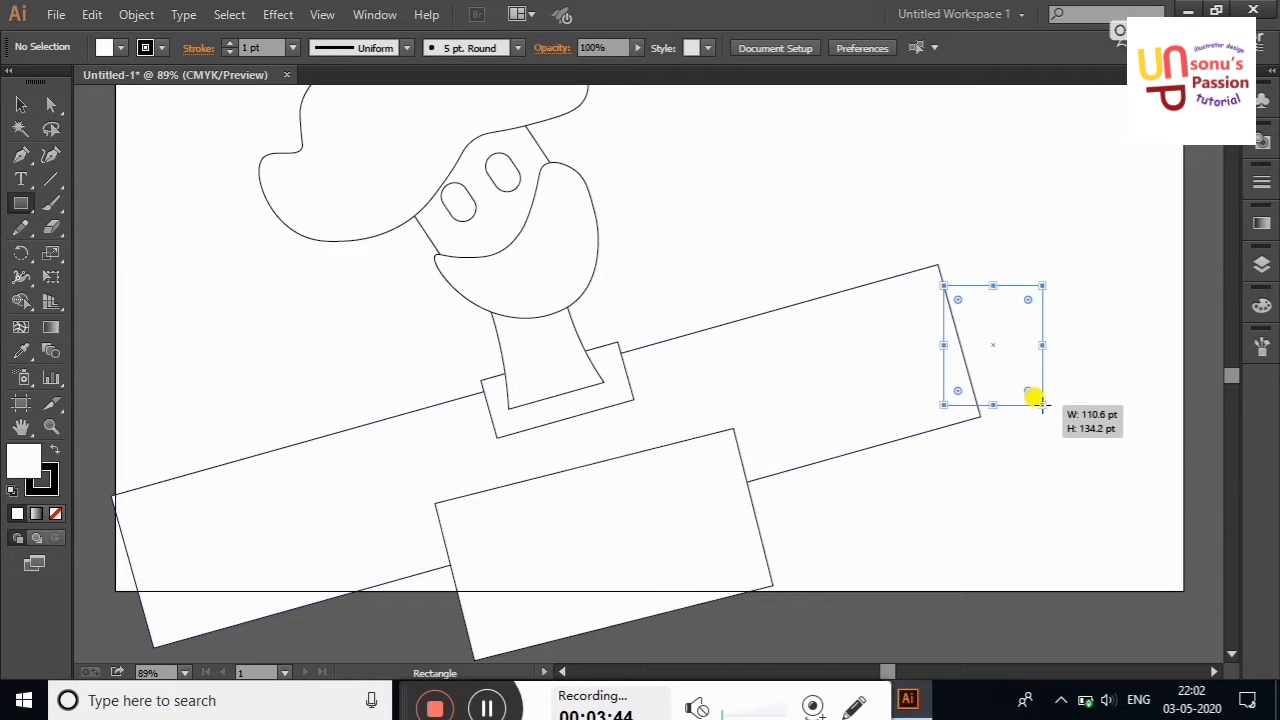
pyautogui.moveTo(1045, 279); pyautogui.dragTo(1027, 259)
pyautogui.press('v')
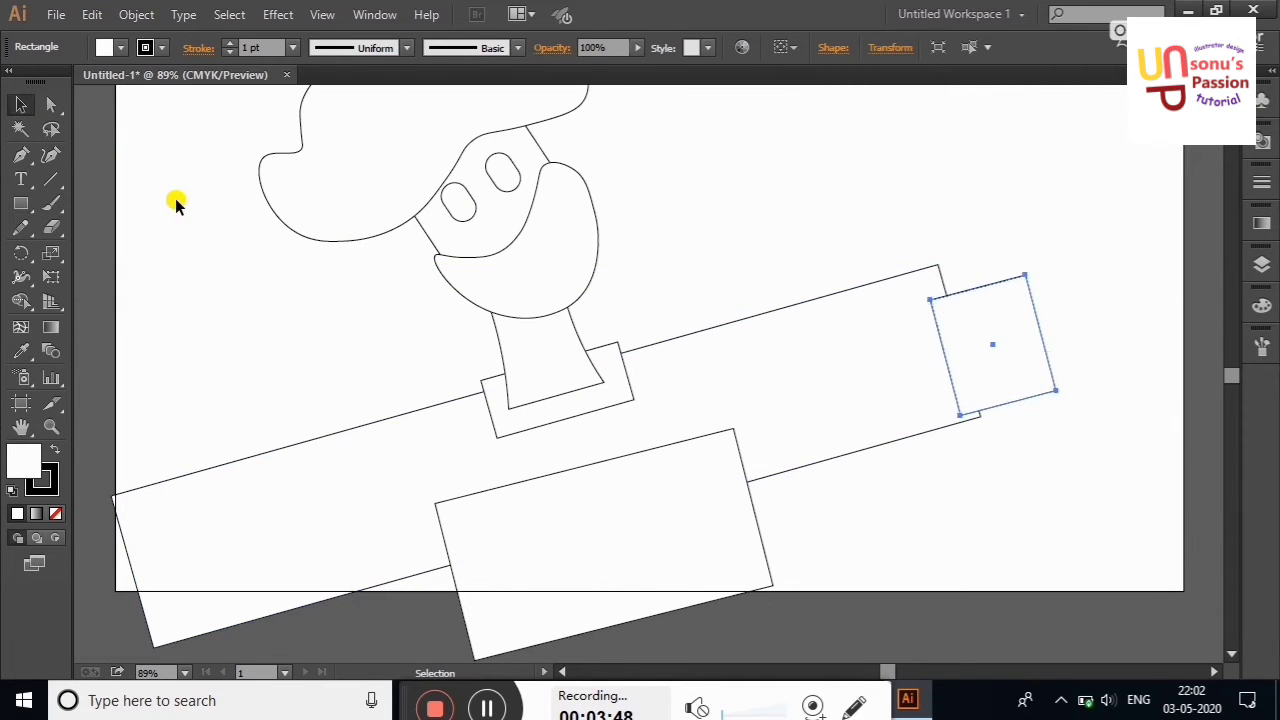
pyautogui.click(177, 200)
pyautogui.moveTo(1036, 362); pyautogui.dragTo(1050, 340)
pyautogui.click(1100, 241)
# Delete the stray extra rectangle and the tilted block at the bar's end
pyautogui.click(20, 203)
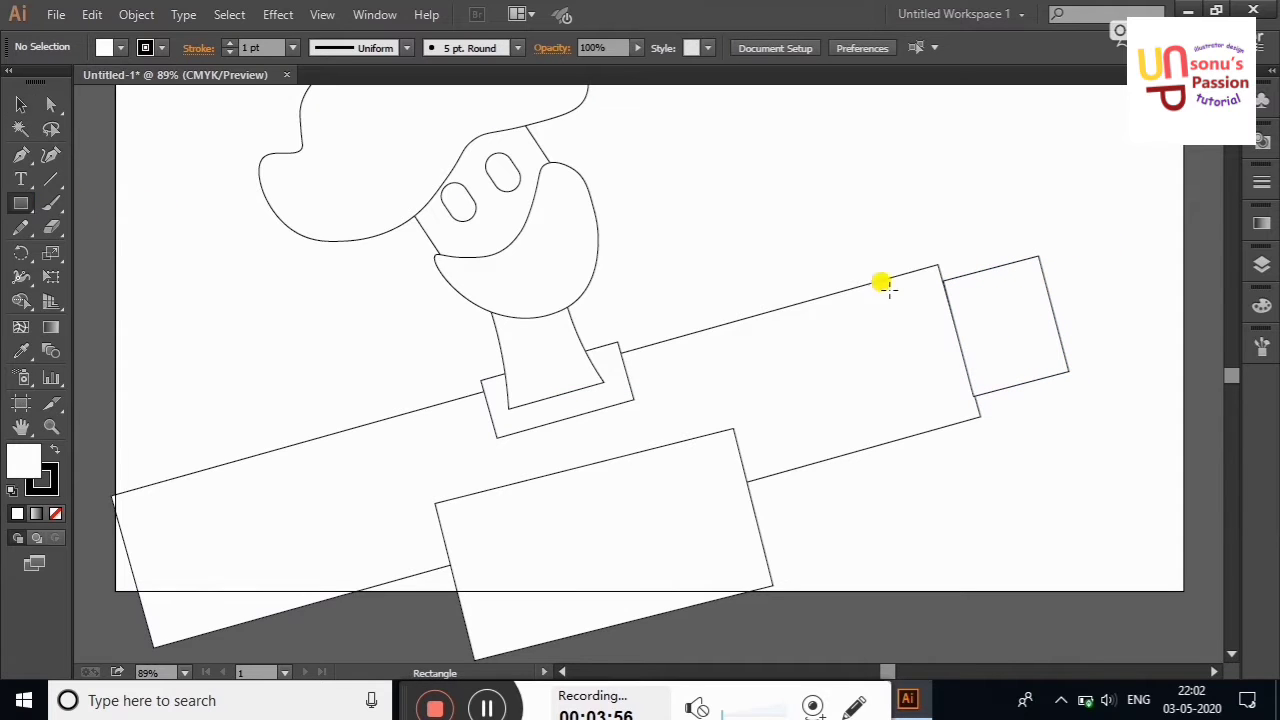
pyautogui.moveTo(758, 154); pyautogui.dragTo(790, 219)
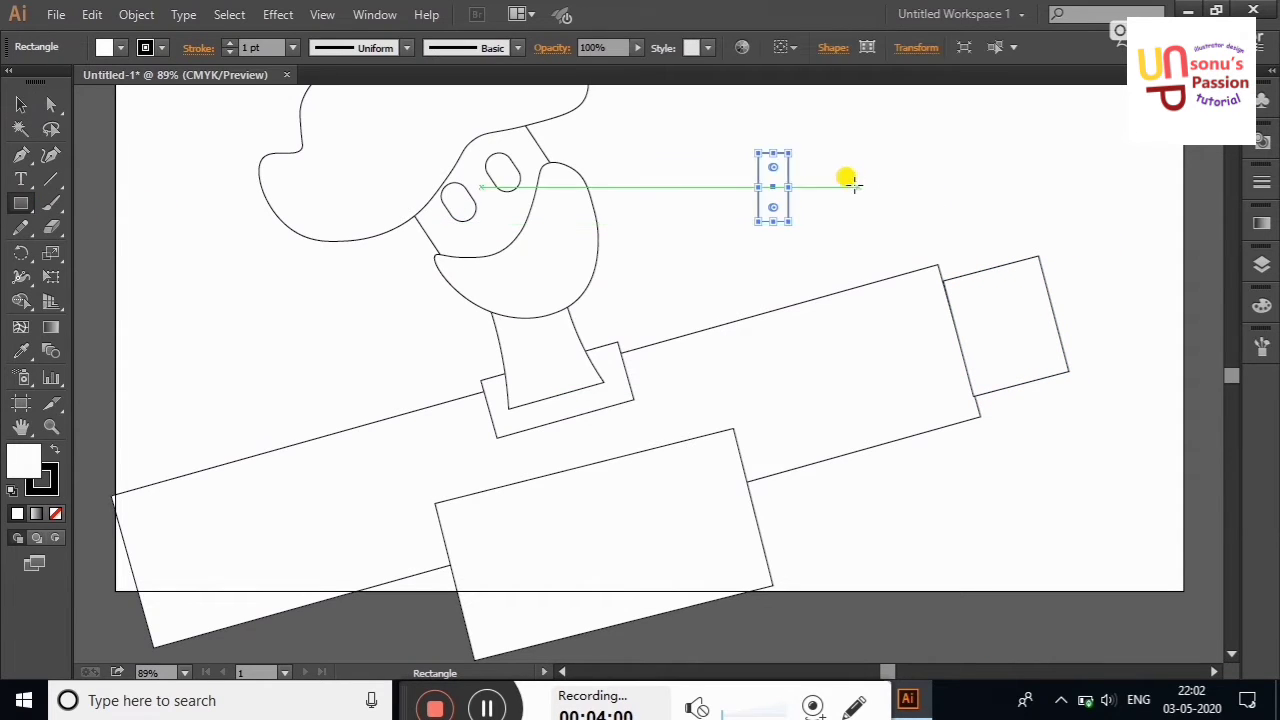
pyautogui.press('Delete')
pyautogui.press('v')
pyautogui.click(990, 340)
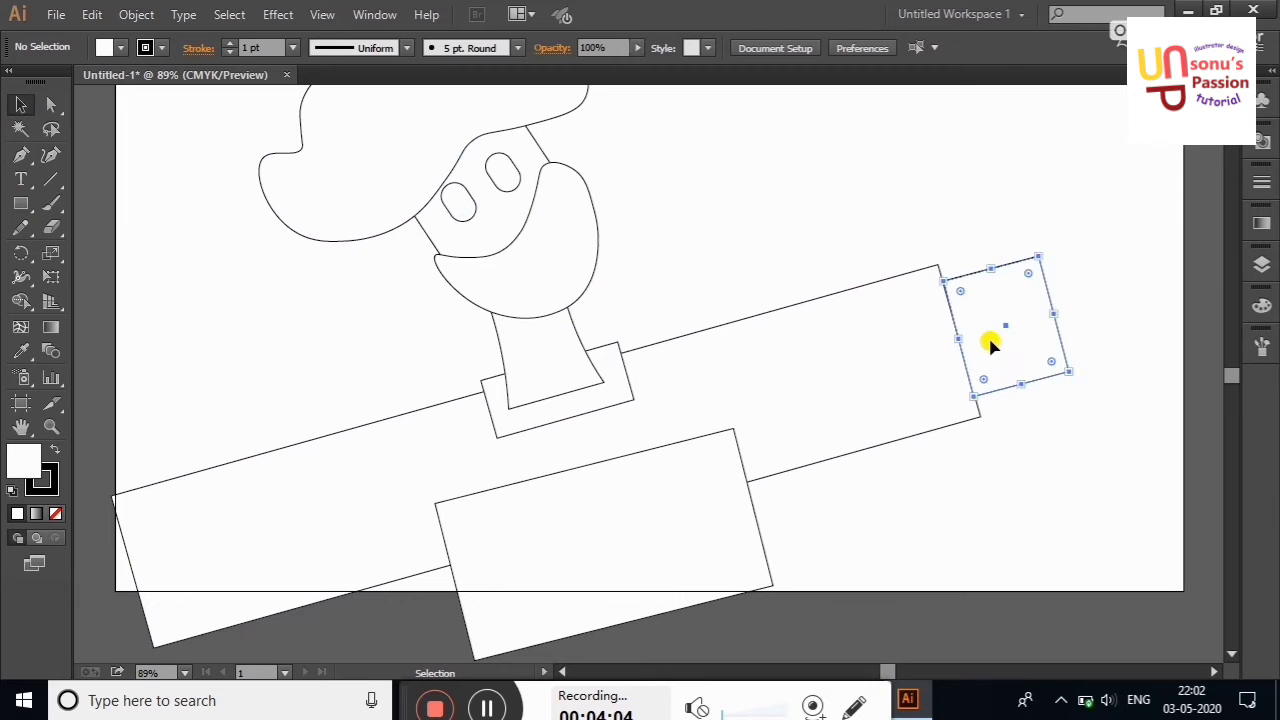
pyautogui.press('Delete')
pyautogui.click(20, 203)
# Draw a palm rectangle in the upper right with finger rectangles on top
pyautogui.moveTo(728, 140); pyautogui.dragTo(837, 234)
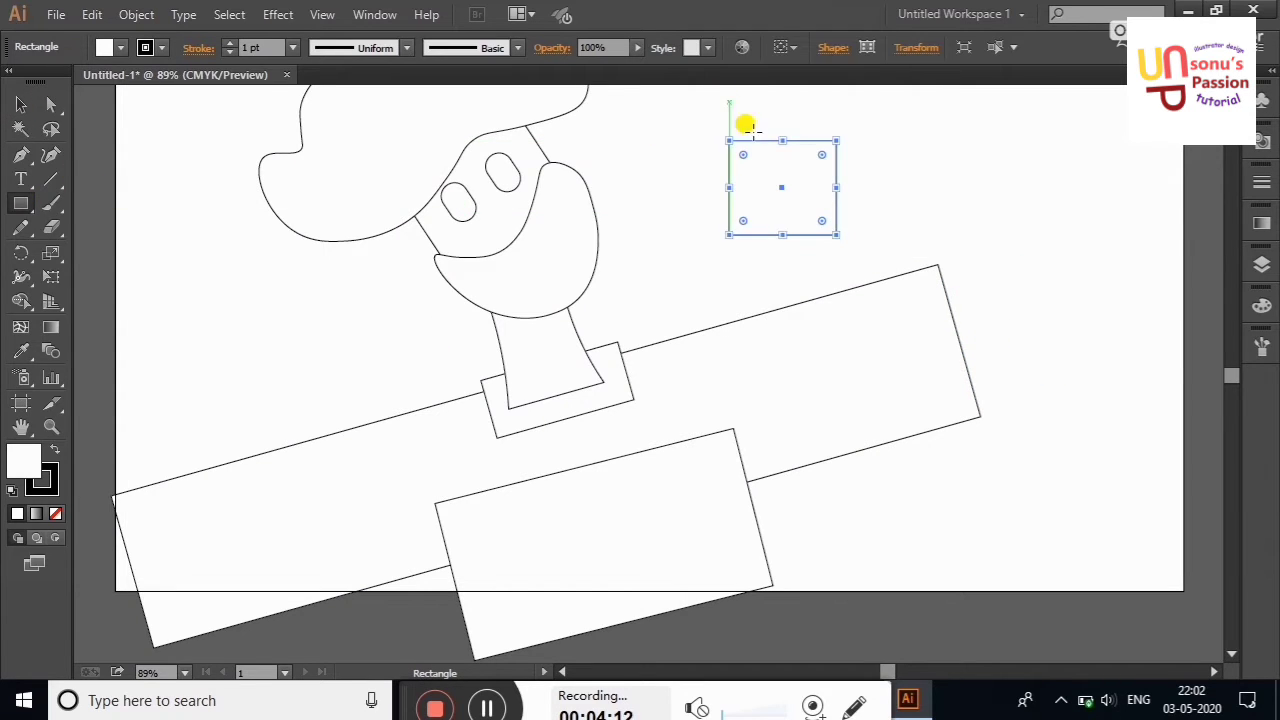
pyautogui.moveTo(729, 101); pyautogui.dragTo(763, 162)
pyautogui.moveTo(782, 101)
pyautogui.mouseDown()
pyautogui.moveTo(810, 160)
pyautogui.moveTo(774, 148)
pyautogui.moveTo(826, 143)
pyautogui.mouseUp()
pyautogui.press('v')
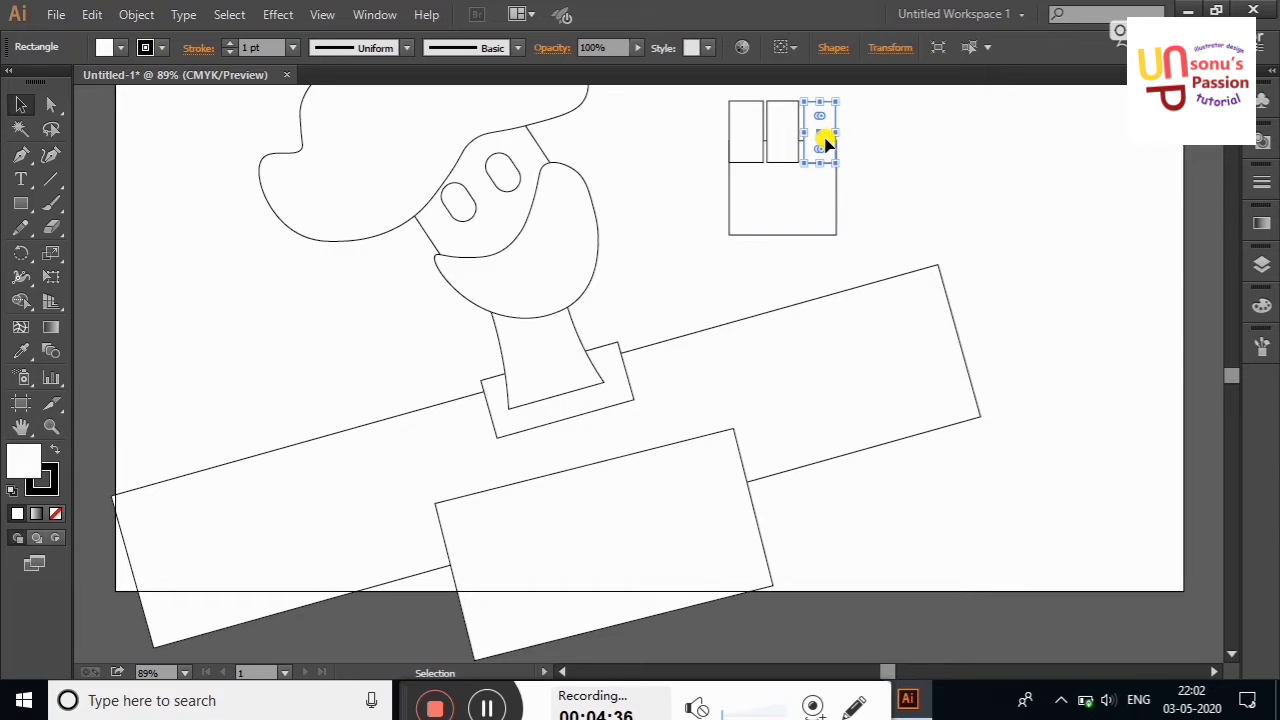
pyautogui.click(1024, 155)
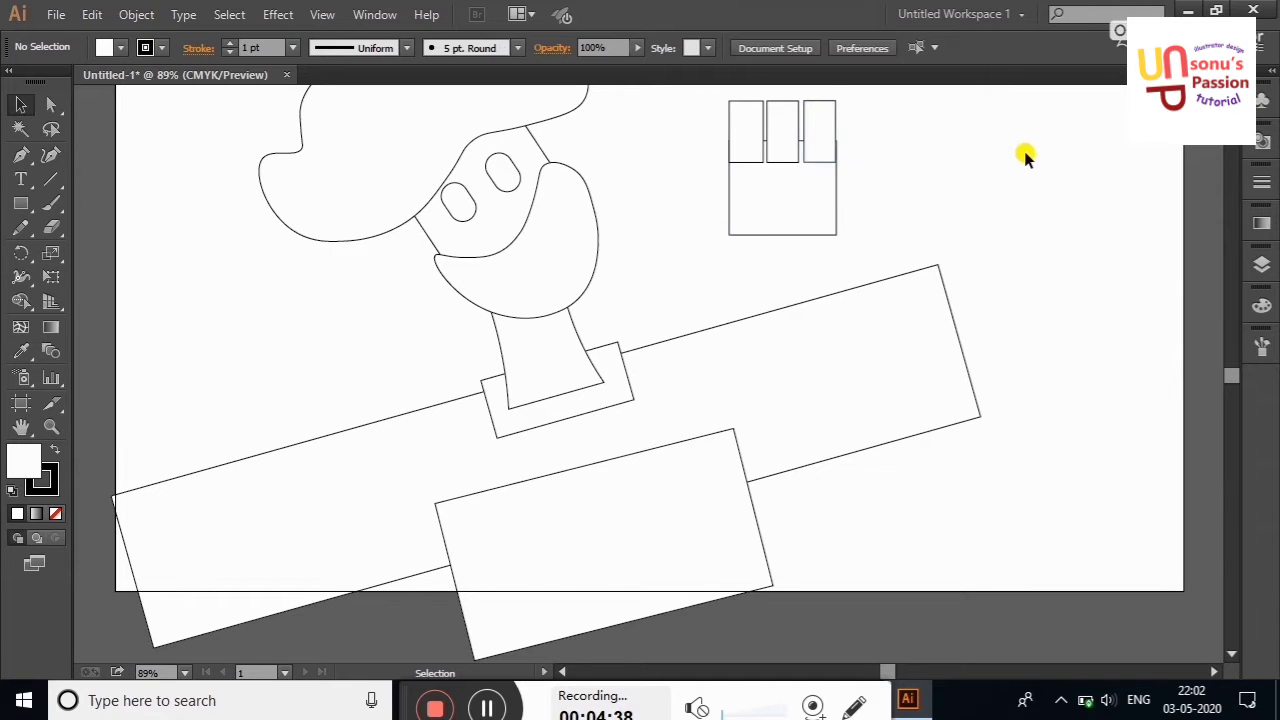
# Lengthen the middle finger upward and undo its accidental rotation
pyautogui.click(783, 125)
pyautogui.moveTo(1232, 375); pyautogui.dragTo(1232, 371)
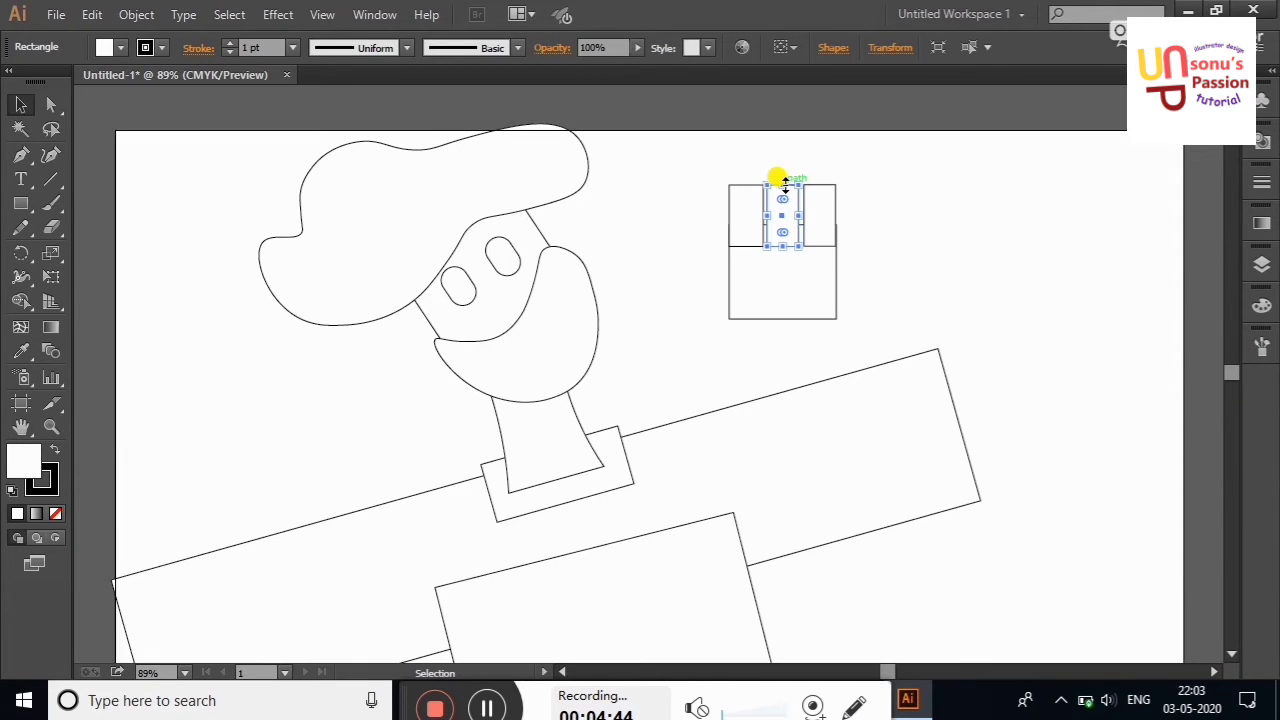
pyautogui.moveTo(785, 185)
pyautogui.mouseDown()
pyautogui.moveTo(785, 172)
pyautogui.moveTo(834, 200)
pyautogui.moveTo(805, 216)
pyautogui.moveTo(820, 222)
pyautogui.moveTo(733, 226)
pyautogui.mouseUp()
pyautogui.click(791, 168)
pyautogui.click(785, 190)
pyautogui.rightClick(966, 183)
pyautogui.click(990, 191)
# Round the finger rectangles fully into pills with the Direct Selection corner widgets
pyautogui.press('a')
pyautogui.click(817, 206)
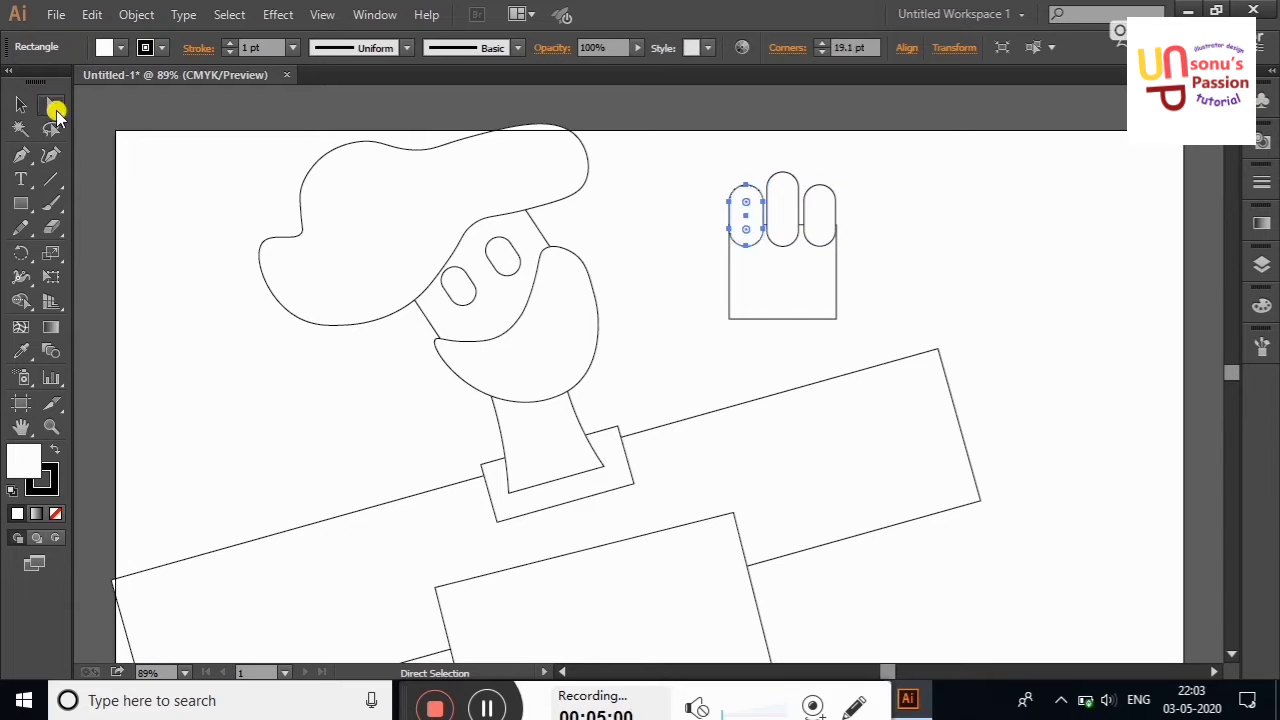
pyautogui.press('v')
pyautogui.click(121, 190)
# Draw a thumb rectangle and an overlapping ellipse at the hand's lower left
pyautogui.click(21, 203)
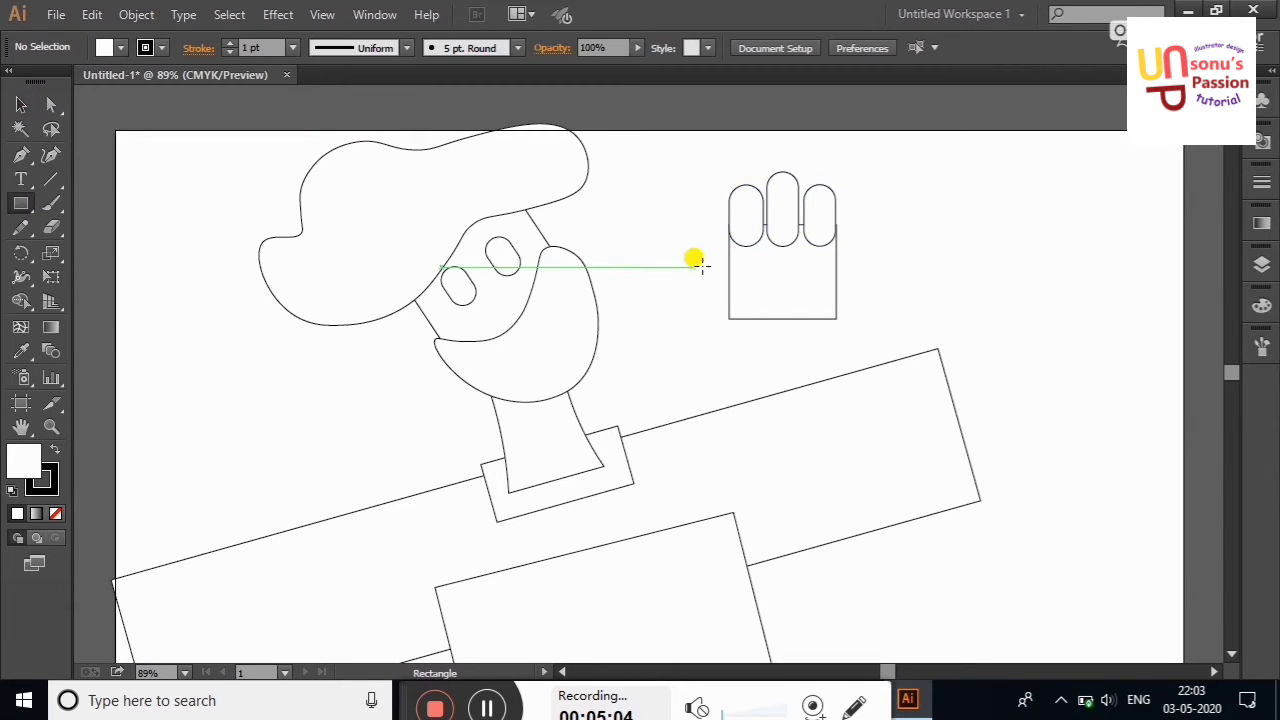
pyautogui.moveTo(701, 238); pyautogui.dragTo(731, 291)
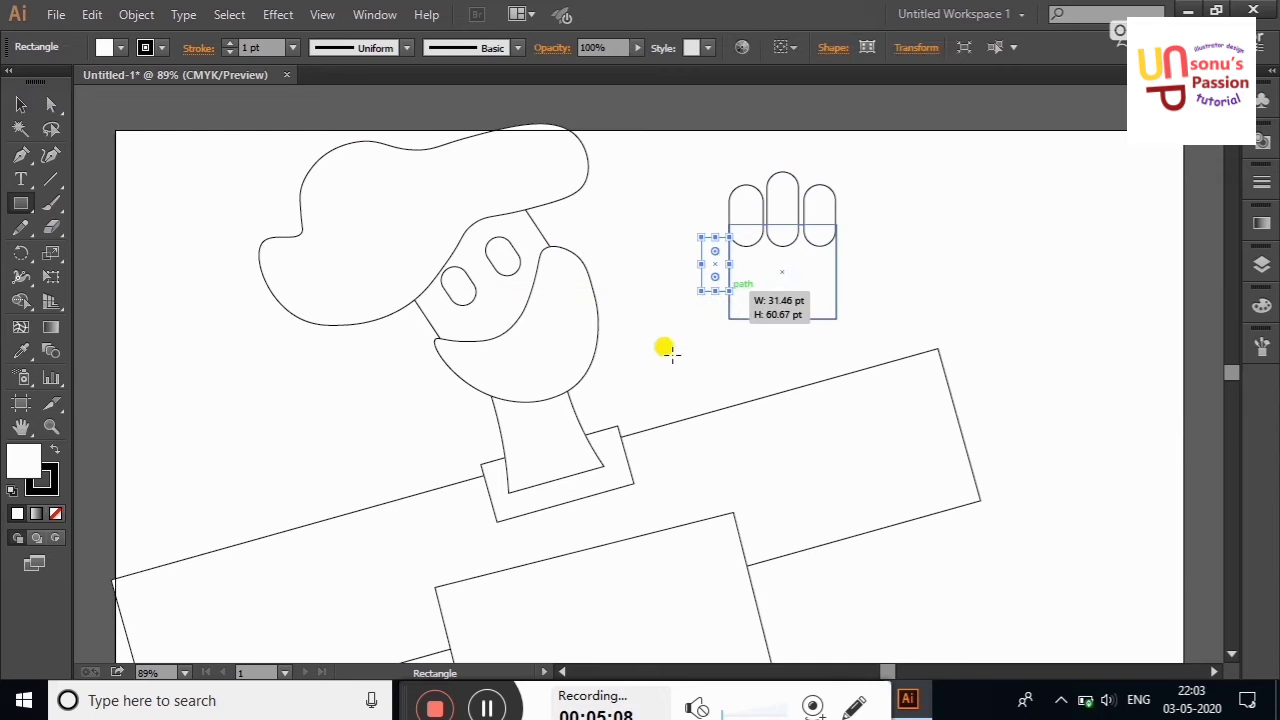
pyautogui.moveTo(24, 212); pyautogui.dragTo(91, 249)
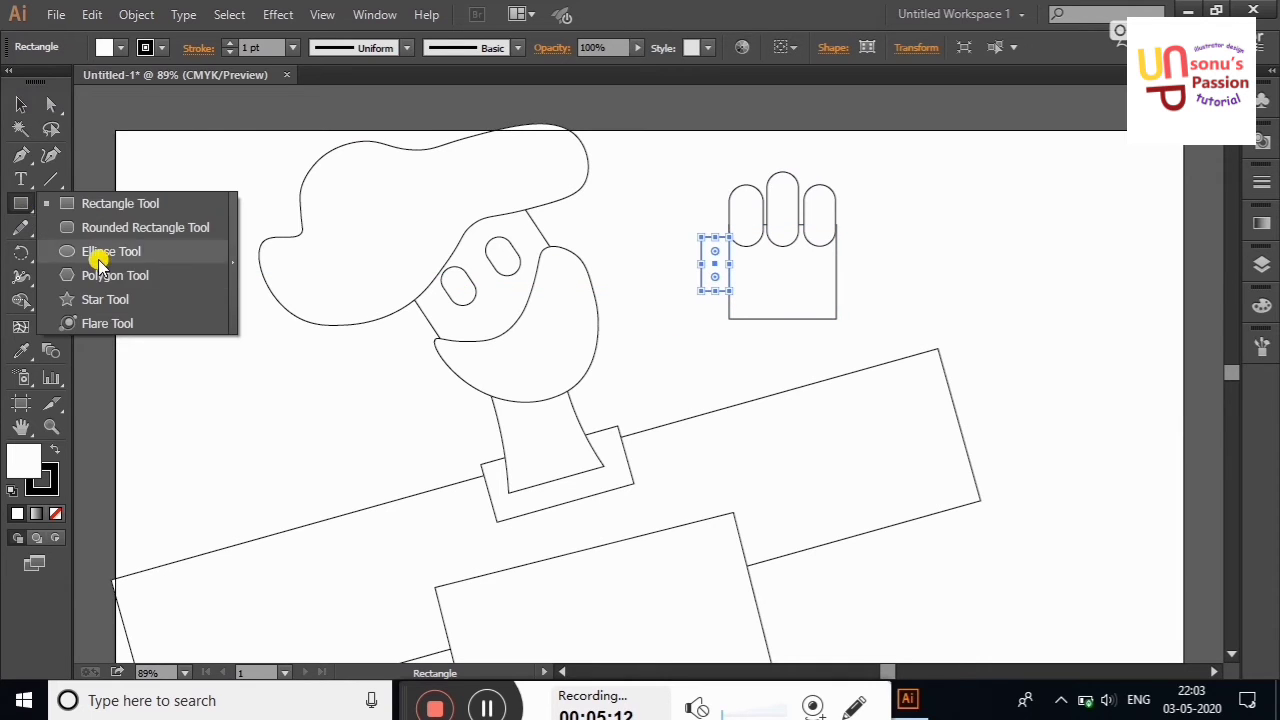
pyautogui.moveTo(700, 271); pyautogui.dragTo(768, 319)
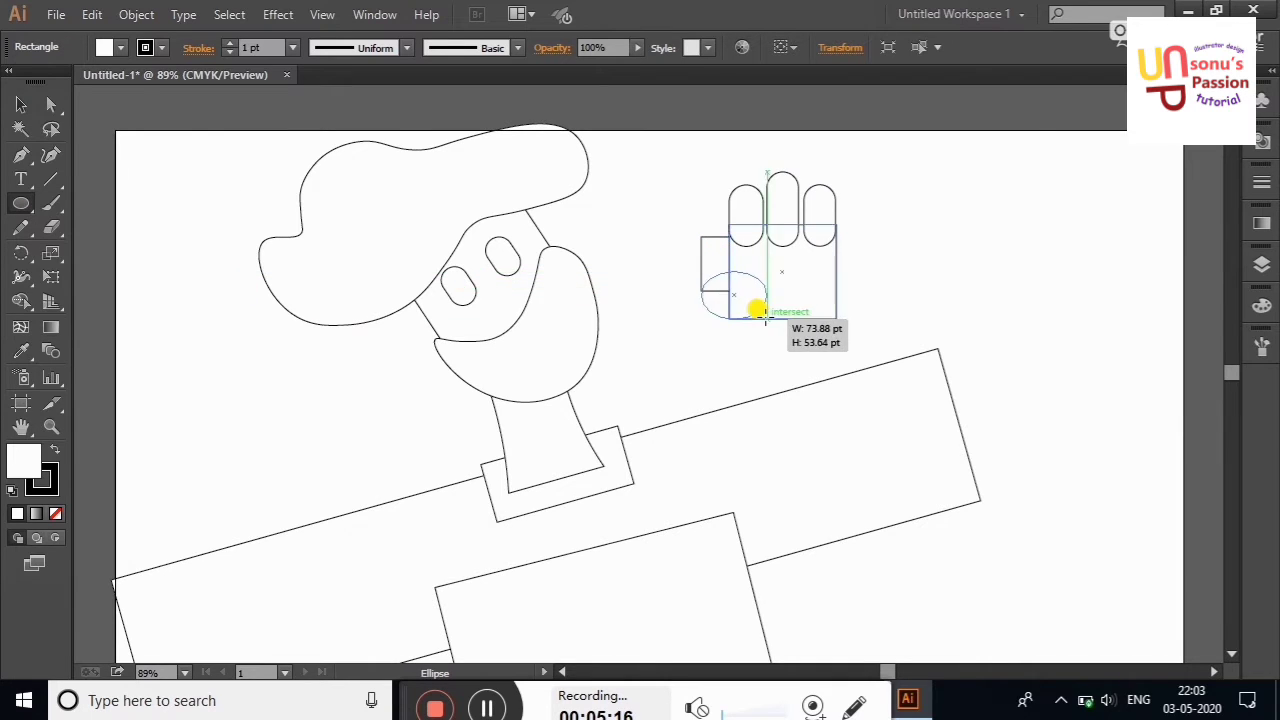
# Round the thumb rectangle's corners and merge it with the ellipse into one thumb
pyautogui.press('v')
pyautogui.click(688, 247)
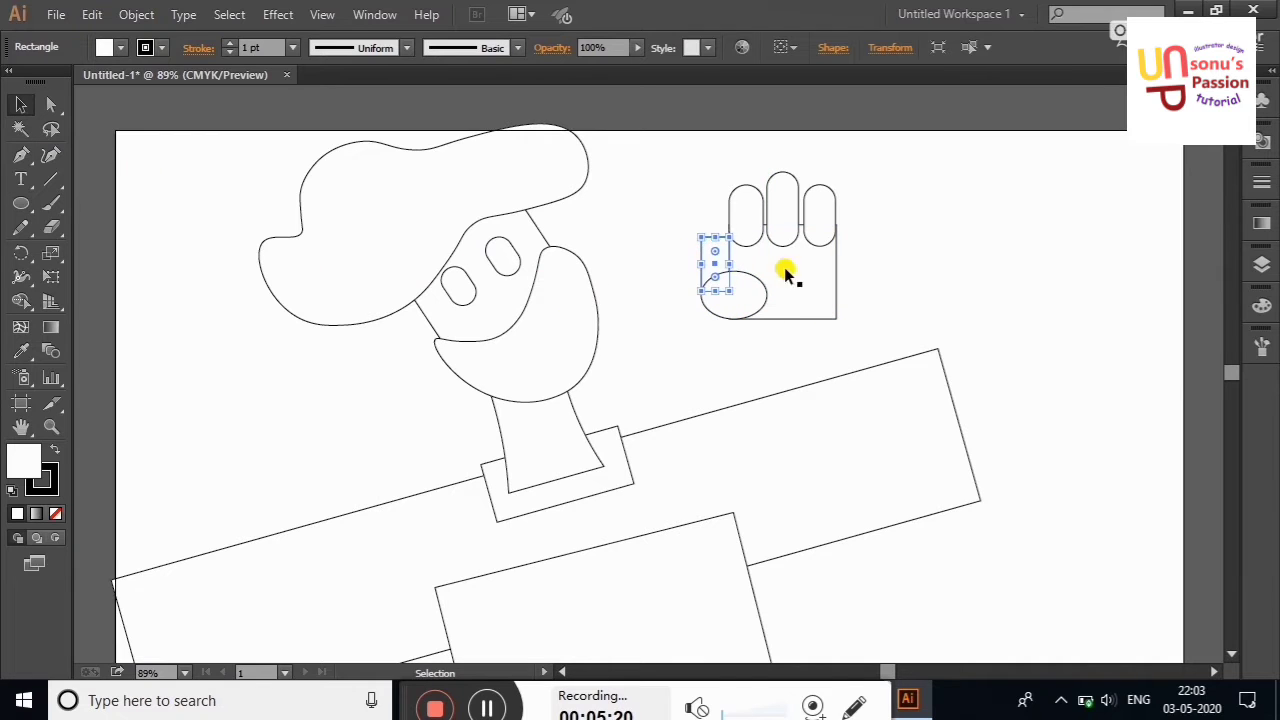
pyautogui.moveTo(714, 266)
pyautogui.mouseDown()
pyautogui.moveTo(717, 238)
pyautogui.moveTo(718, 262)
pyautogui.mouseUp()
pyautogui.press('a')
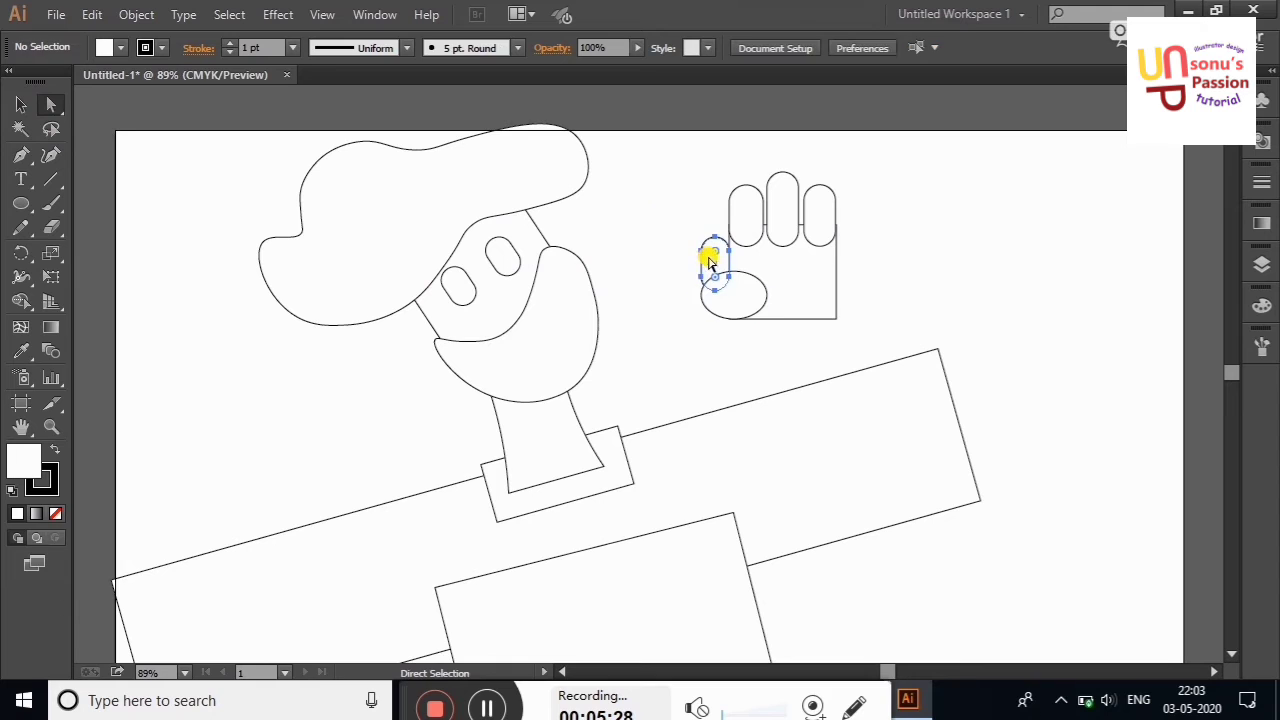
pyautogui.click(708, 257)
pyautogui.keyDown('shift'); pyautogui.click(737, 294); pyautogui.keyUp('shift')
pyautogui.click(22, 300)
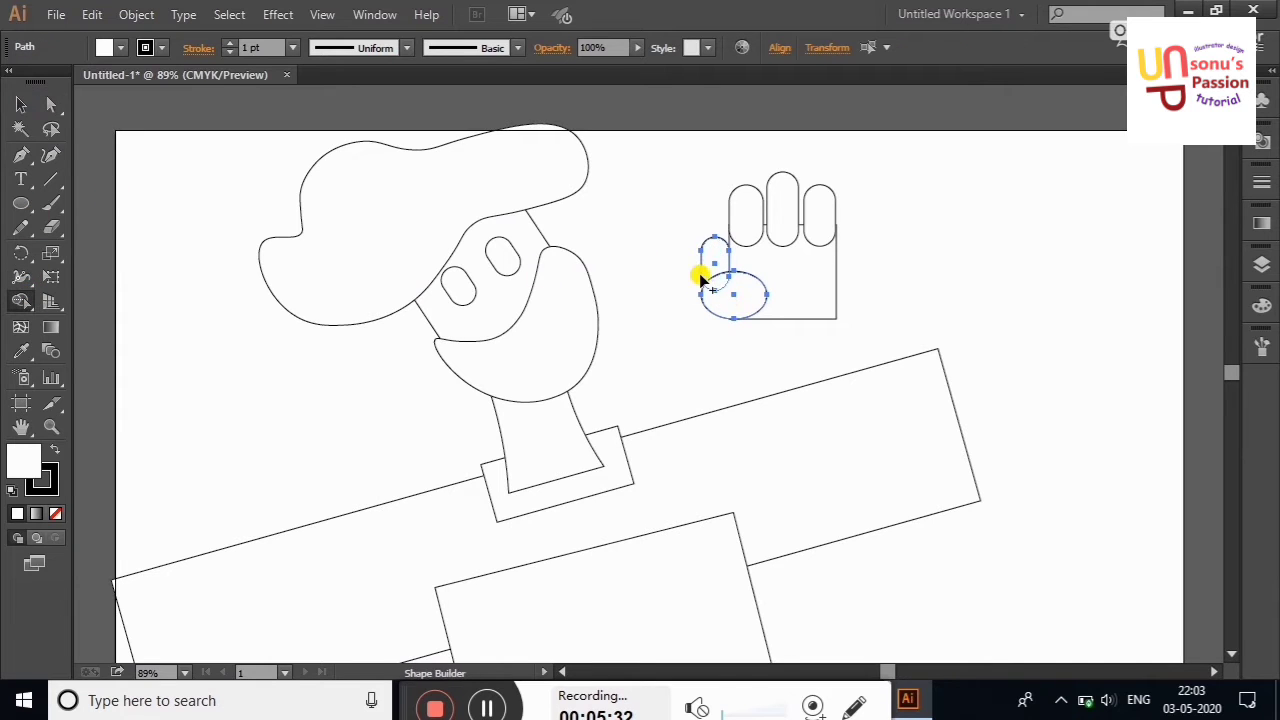
pyautogui.moveTo(714, 266); pyautogui.dragTo(724, 288)
# Rotate the whole hand about 68° so the fingers lie sideways, then move it down right
pyautogui.click(21, 104)
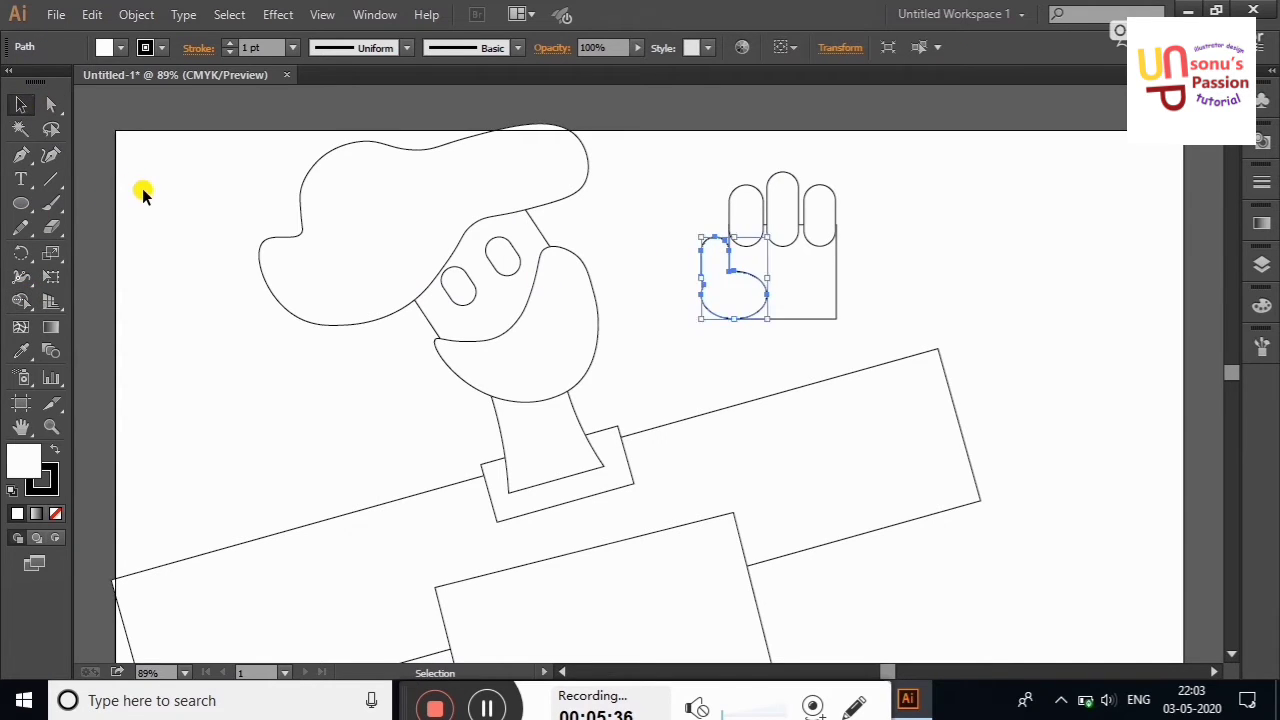
pyautogui.click(143, 191)
pyautogui.moveTo(852, 308); pyautogui.dragTo(850, 306)
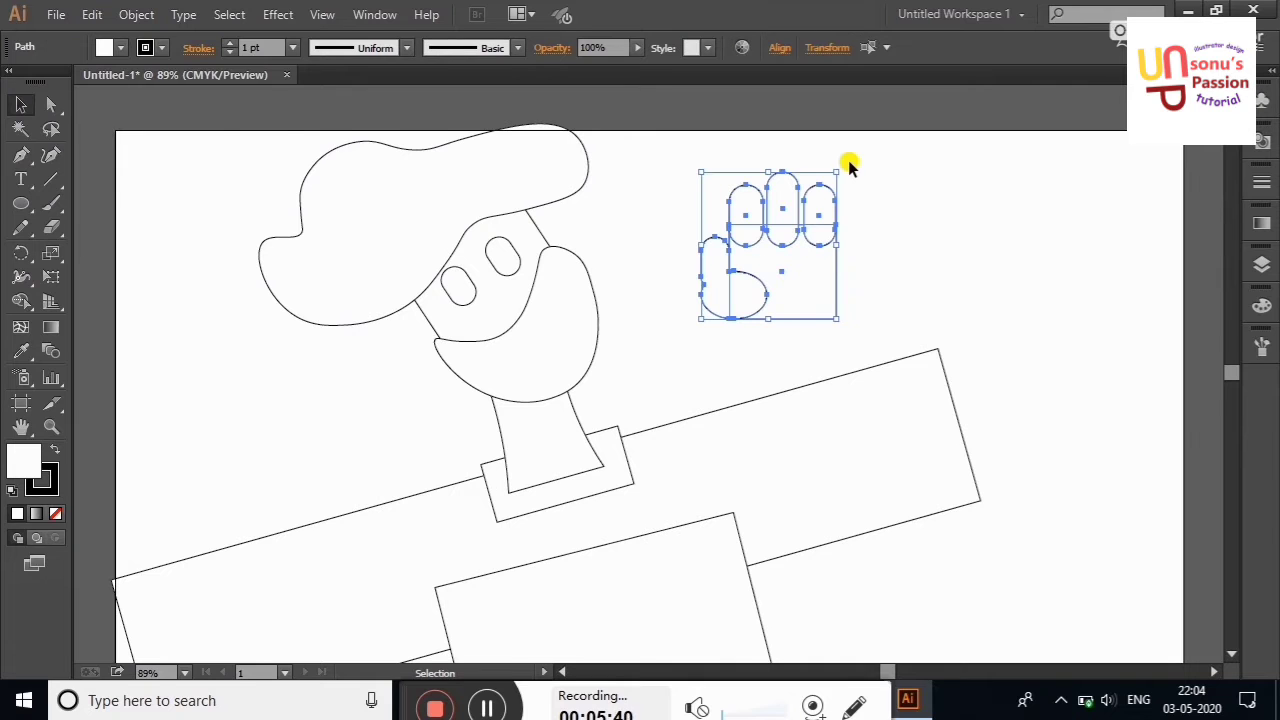
pyautogui.moveTo(849, 163)
pyautogui.mouseDown()
pyautogui.moveTo(884, 288)
pyautogui.moveTo(886, 271)
pyautogui.mouseUp()
pyautogui.moveTo(742, 272); pyautogui.dragTo(1017, 396)
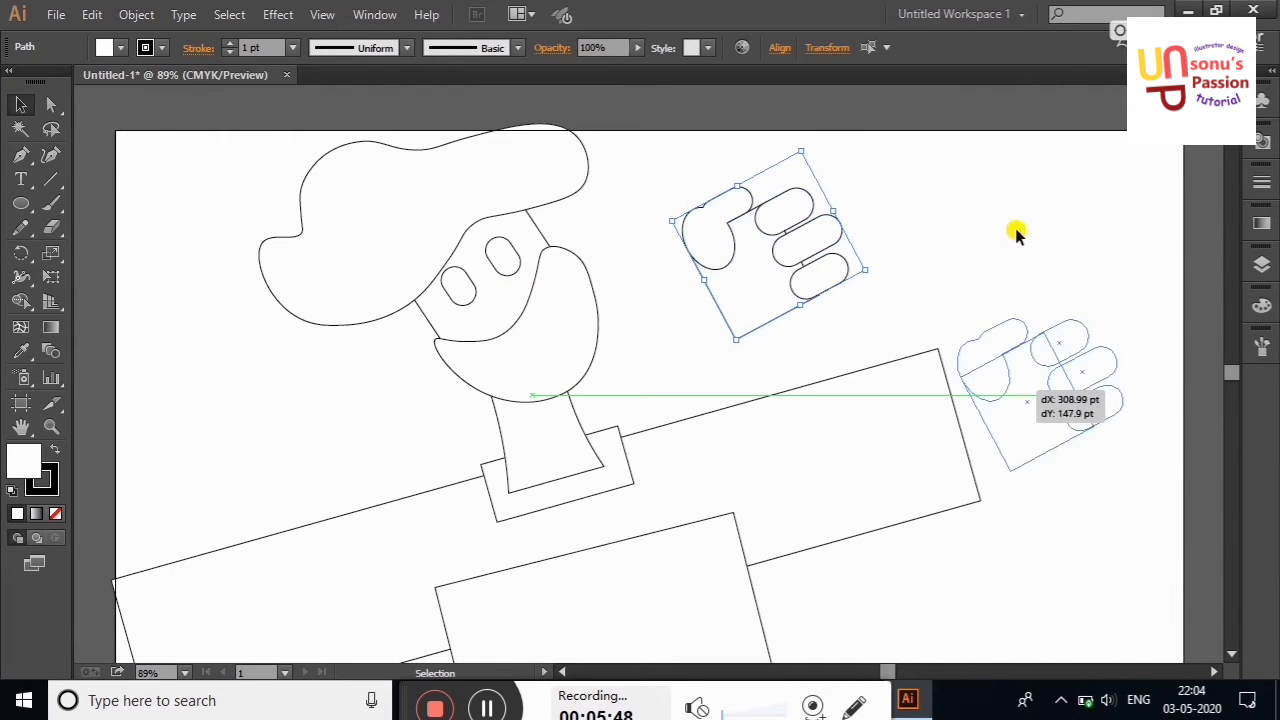
# Undo the hand's move and rotation so the fist stands upright again
pyautogui.click(1008, 222)
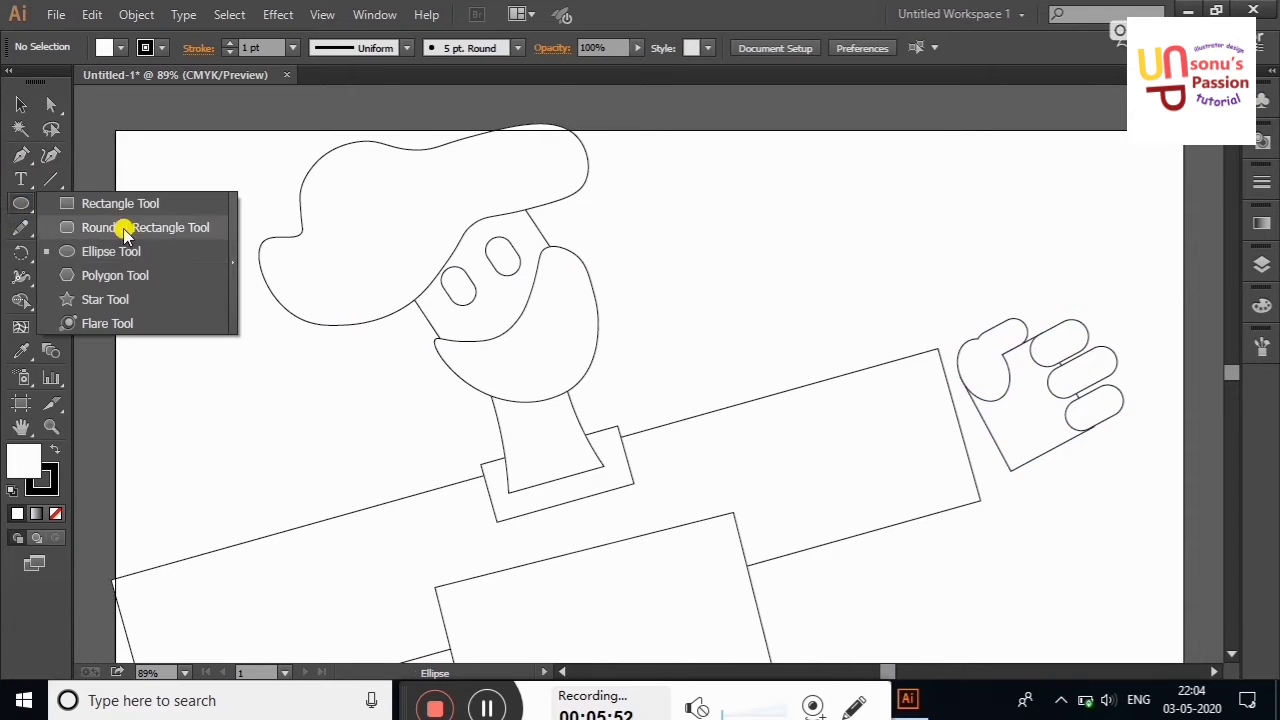
pyautogui.moveTo(12, 214); pyautogui.dragTo(126, 206)
pyautogui.moveTo(188, 333); pyautogui.dragTo(238, 401)
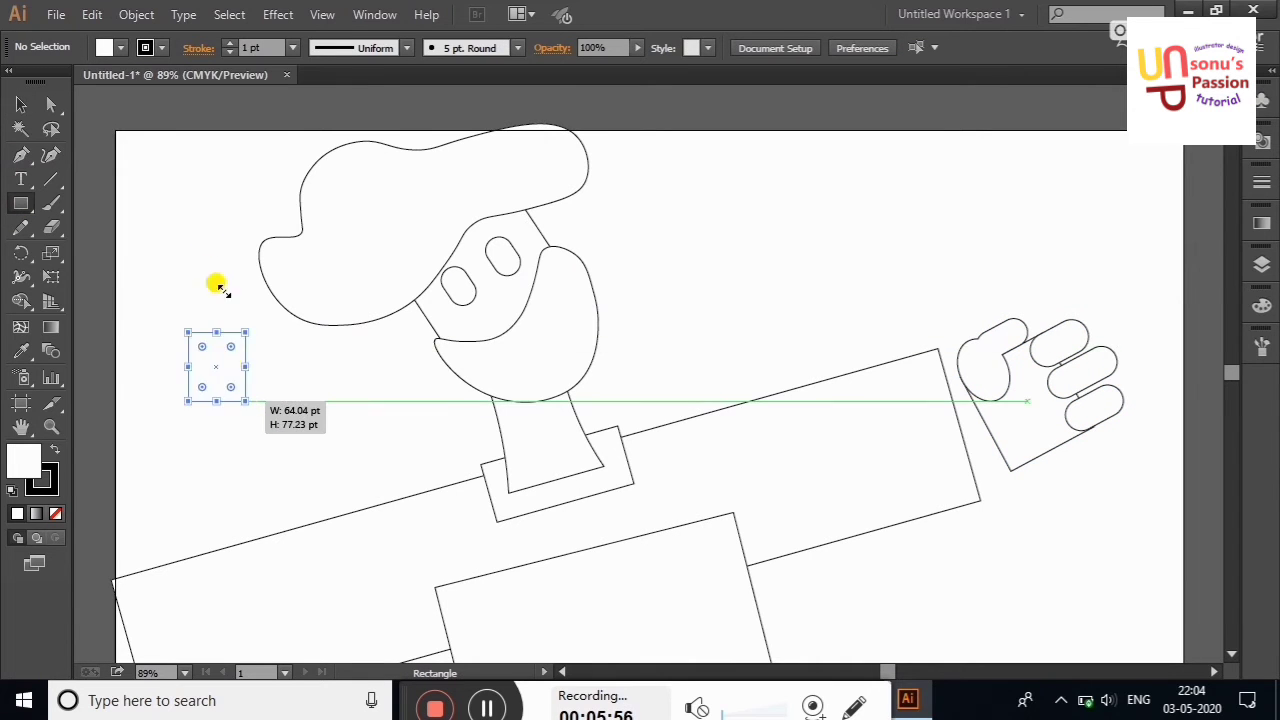
pyautogui.rightClick(210, 230)
pyautogui.click(223, 237)
pyautogui.rightClick(195, 198)
pyautogui.click(214, 214)
pyautogui.rightClick(200, 195)
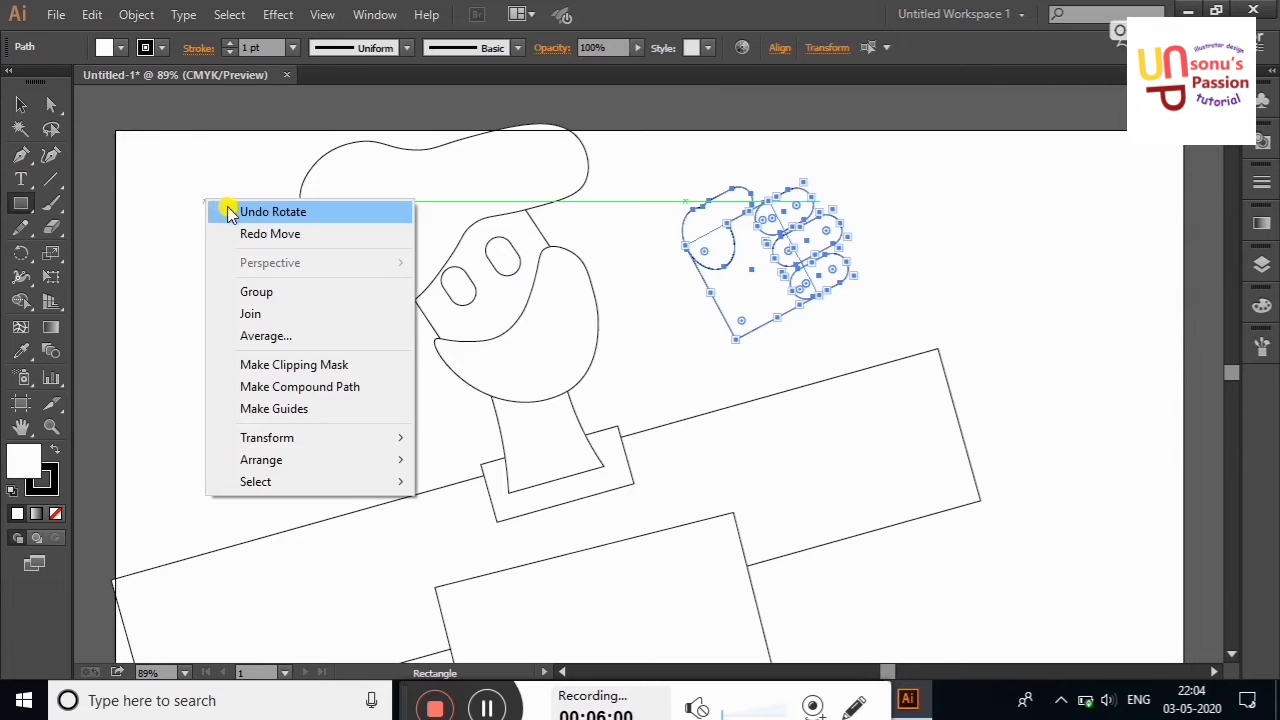
pyautogui.click(229, 209)
pyautogui.click(184, 185)
pyautogui.click(681, 397)
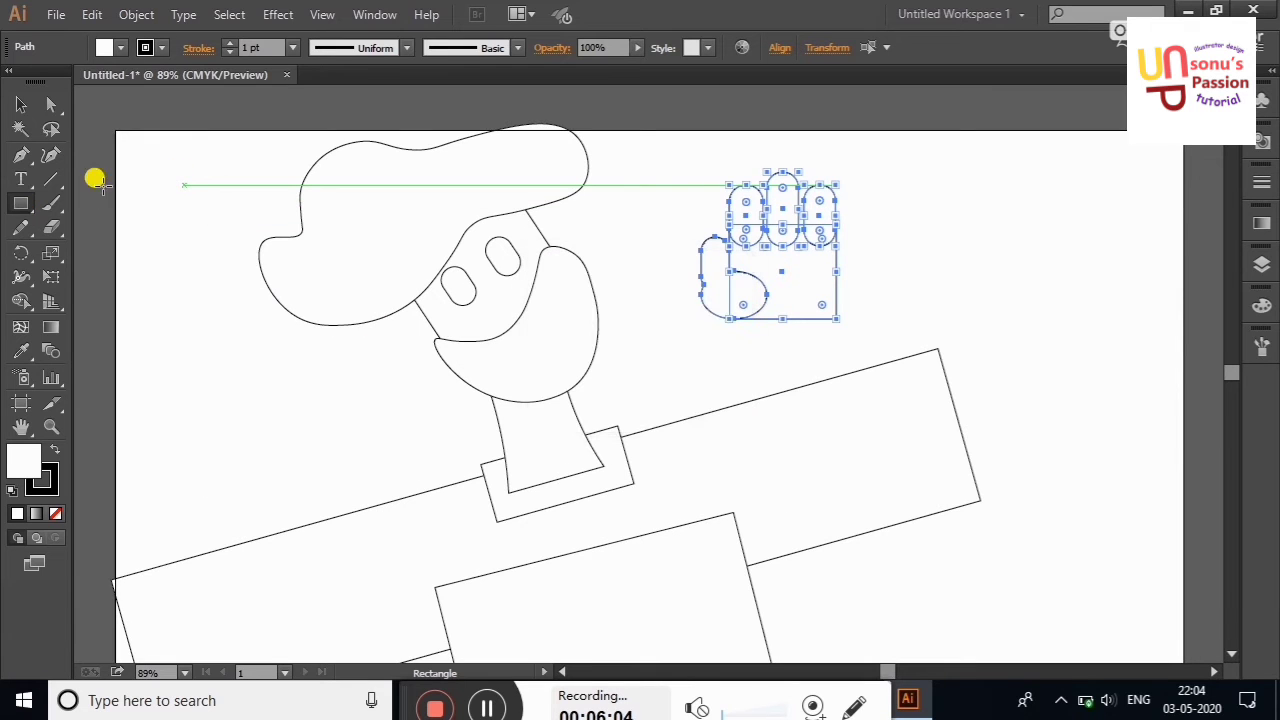
# Draw a small wrist rectangle just below the palm and widen it
pyautogui.click(51, 205)
pyautogui.moveTo(754, 324)
pyautogui.mouseDown()
pyautogui.moveTo(811, 370)
pyautogui.moveTo(780, 361)
pyautogui.mouseUp()
pyautogui.click(21, 104)
pyautogui.click(513, 366)
pyautogui.moveTo(814, 346); pyautogui.dragTo(790, 343)
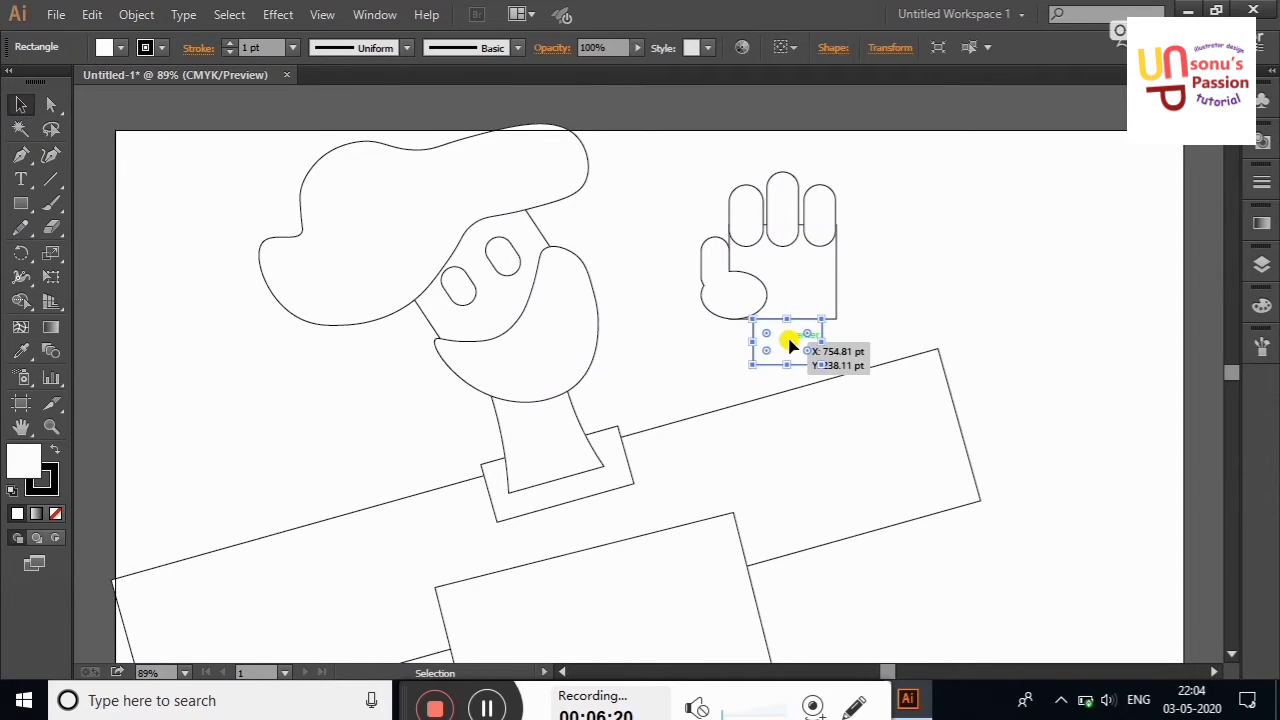
# Give the palm rectangle slightly rounded corners
pyautogui.click(893, 283)
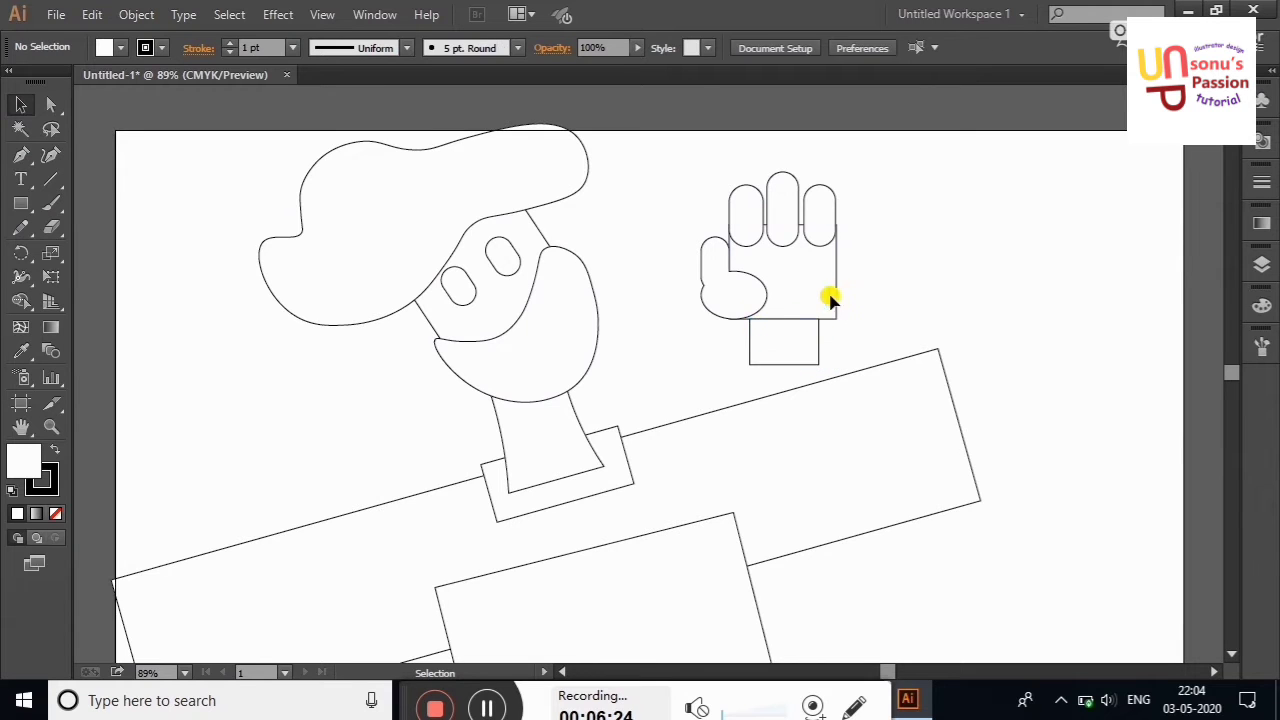
pyautogui.click(829, 294)
pyautogui.moveTo(823, 301); pyautogui.dragTo(805, 285)
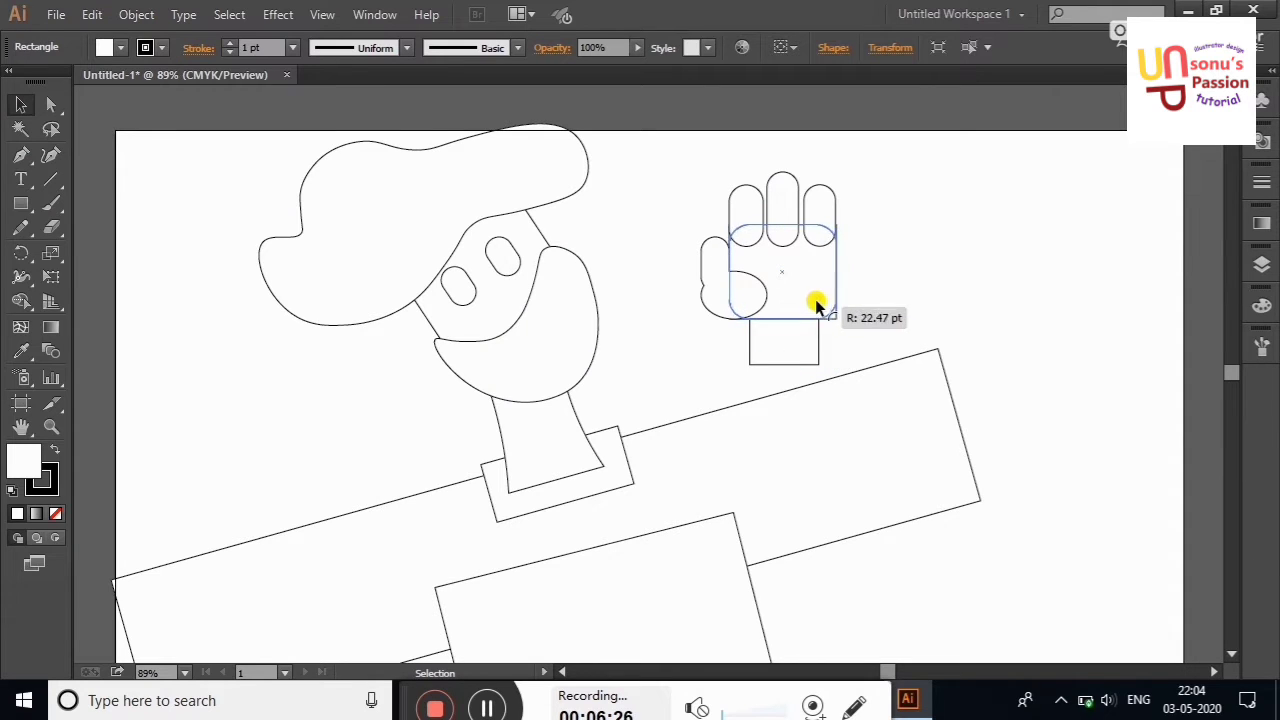
pyautogui.click(918, 260)
pyautogui.moveTo(697, 160); pyautogui.dragTo(857, 357)
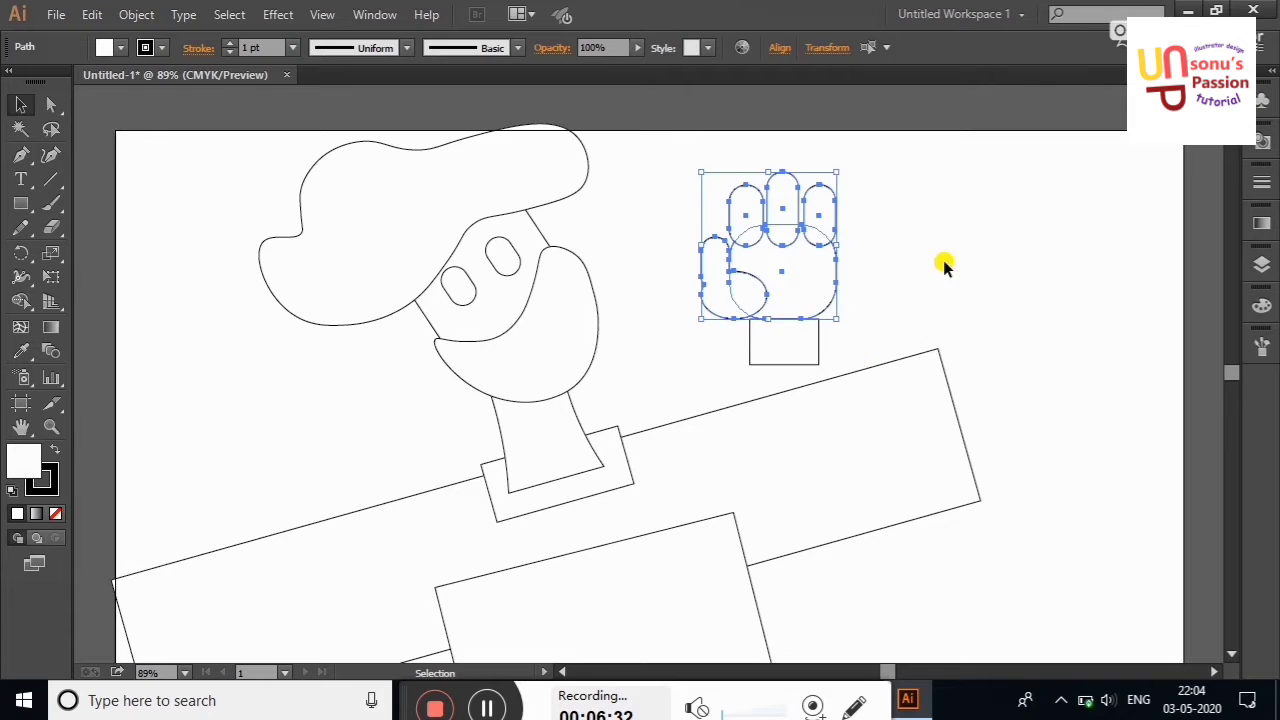
pyautogui.click(943, 263)
pyautogui.click(837, 314)
pyautogui.moveTo(800, 283); pyautogui.dragTo(814, 294)
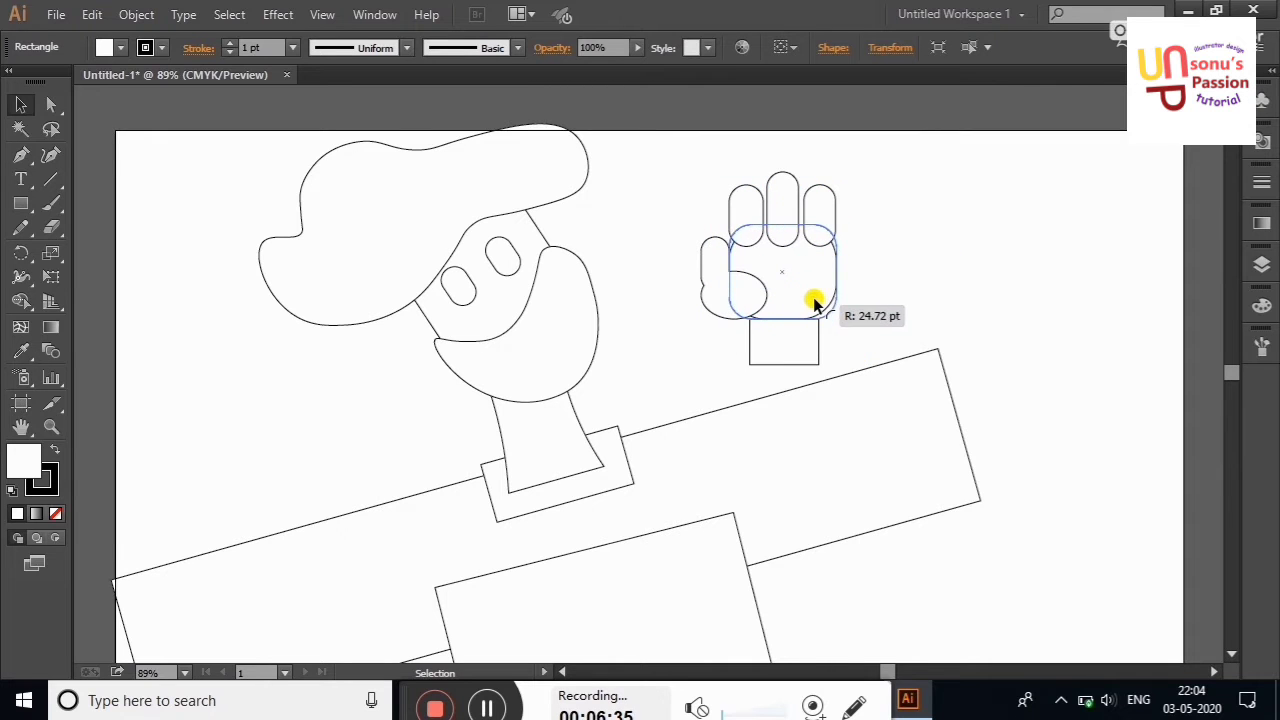
pyautogui.click(920, 263)
# Rotate the hand and wrist about -80° and attach them to the arm's right end
pyautogui.moveTo(698, 166); pyautogui.dragTo(850, 343)
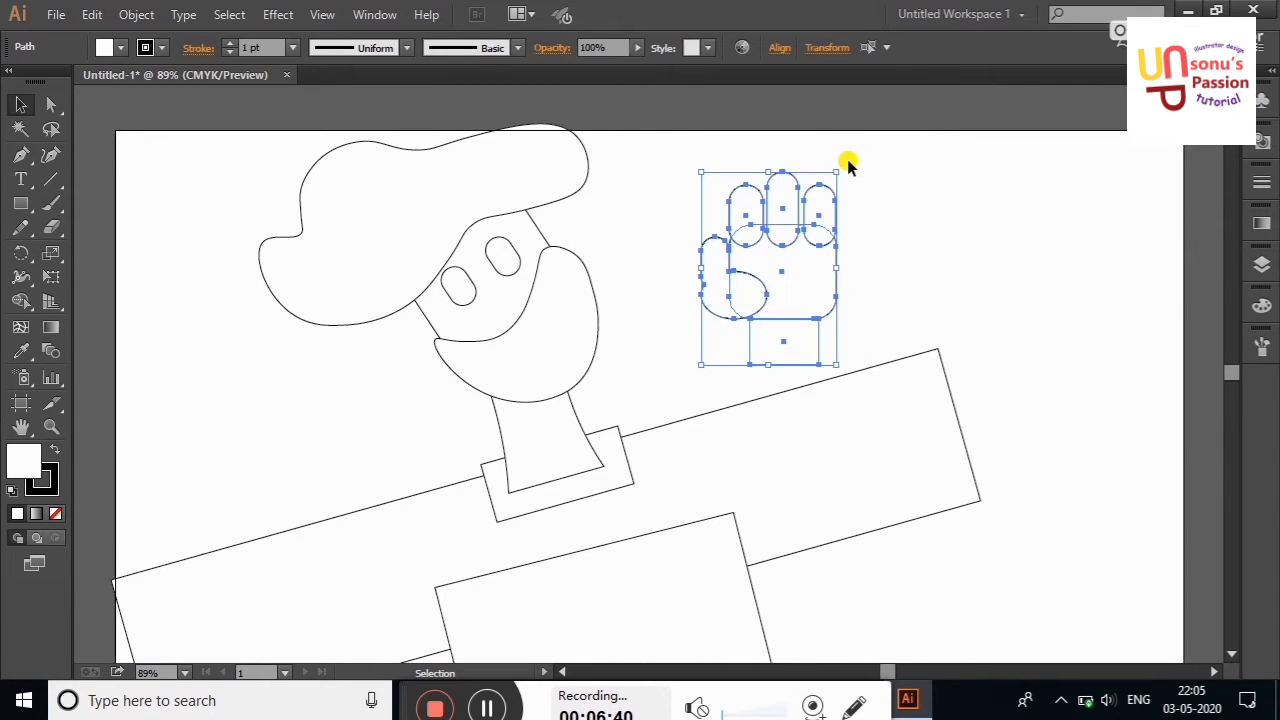
pyautogui.moveTo(847, 165)
pyautogui.mouseDown()
pyautogui.moveTo(886, 323)
pyautogui.moveTo(886, 309)
pyautogui.mouseUp()
pyautogui.moveTo(767, 289); pyautogui.dragTo(1062, 418)
pyautogui.moveTo(1140, 297); pyautogui.dragTo(1123, 290)
pyautogui.click(1073, 218)
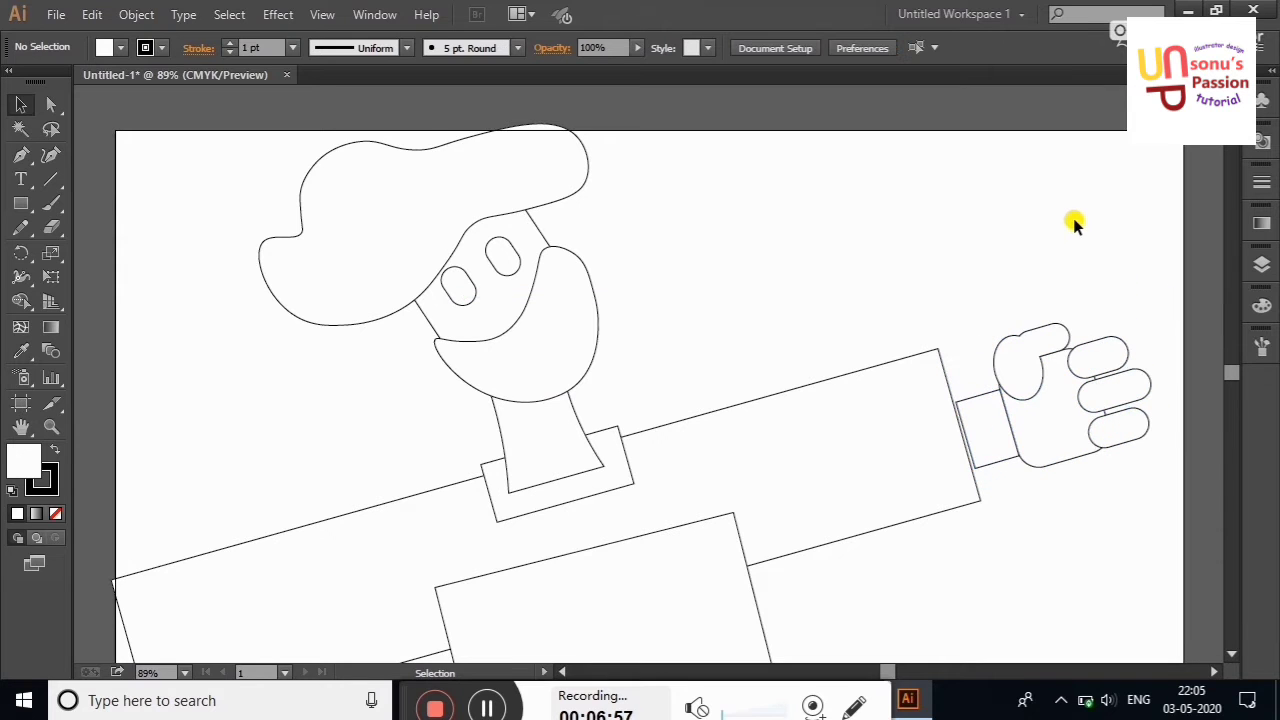
# Fill the hair dark blue and the face tan
pyautogui.moveTo(1230, 372); pyautogui.dragTo(1233, 374)
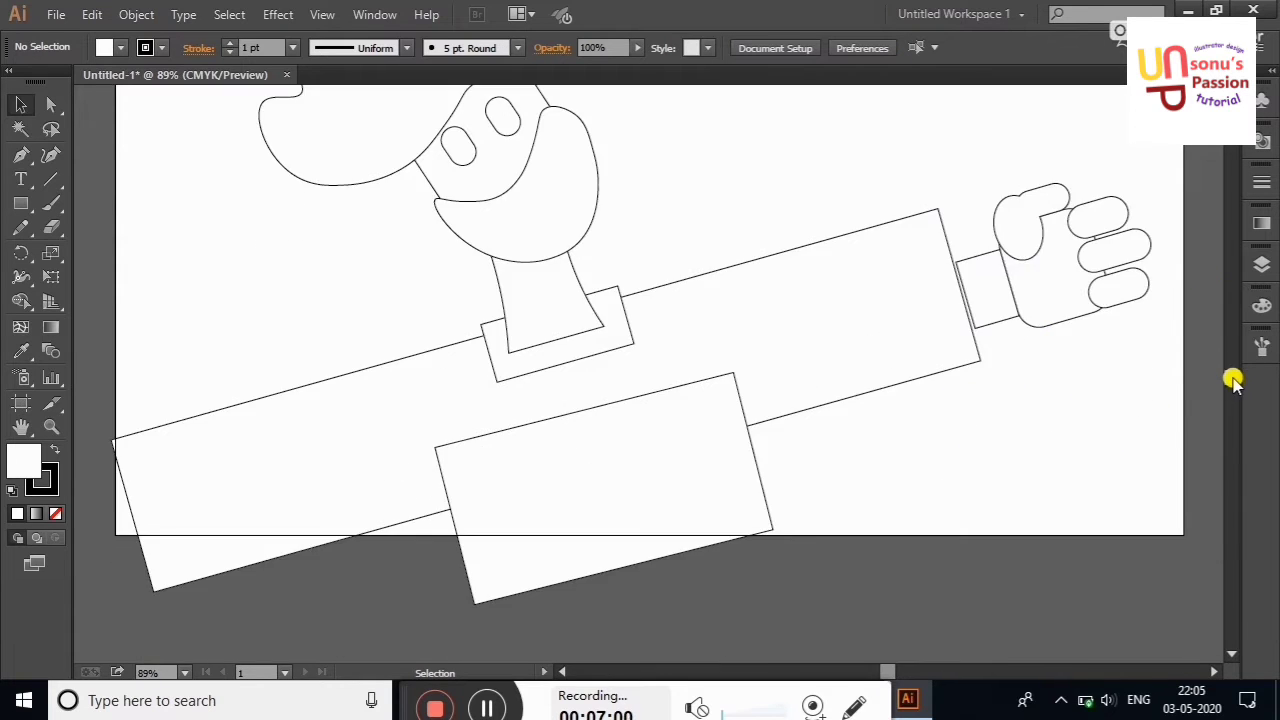
pyautogui.scroll(-2, 1235, 375)
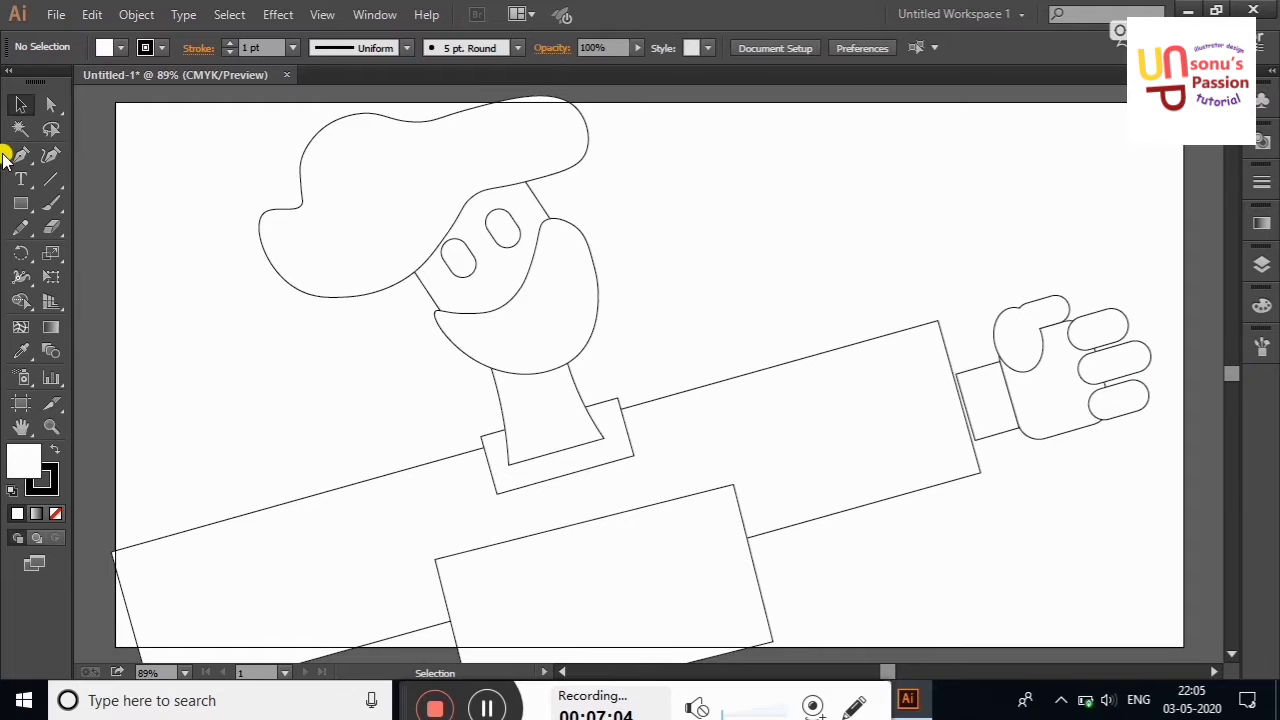
pyautogui.click(365, 212)
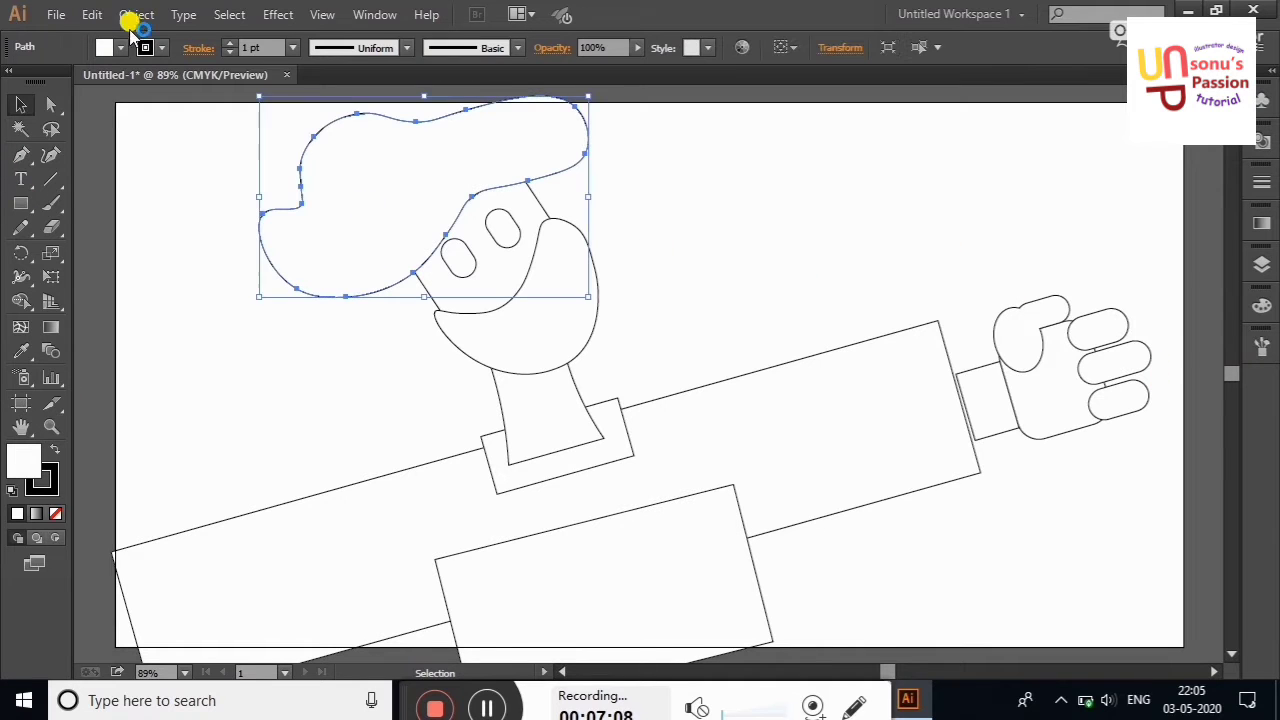
pyautogui.click(120, 47)
pyautogui.click(125, 81)
pyautogui.click(201, 307)
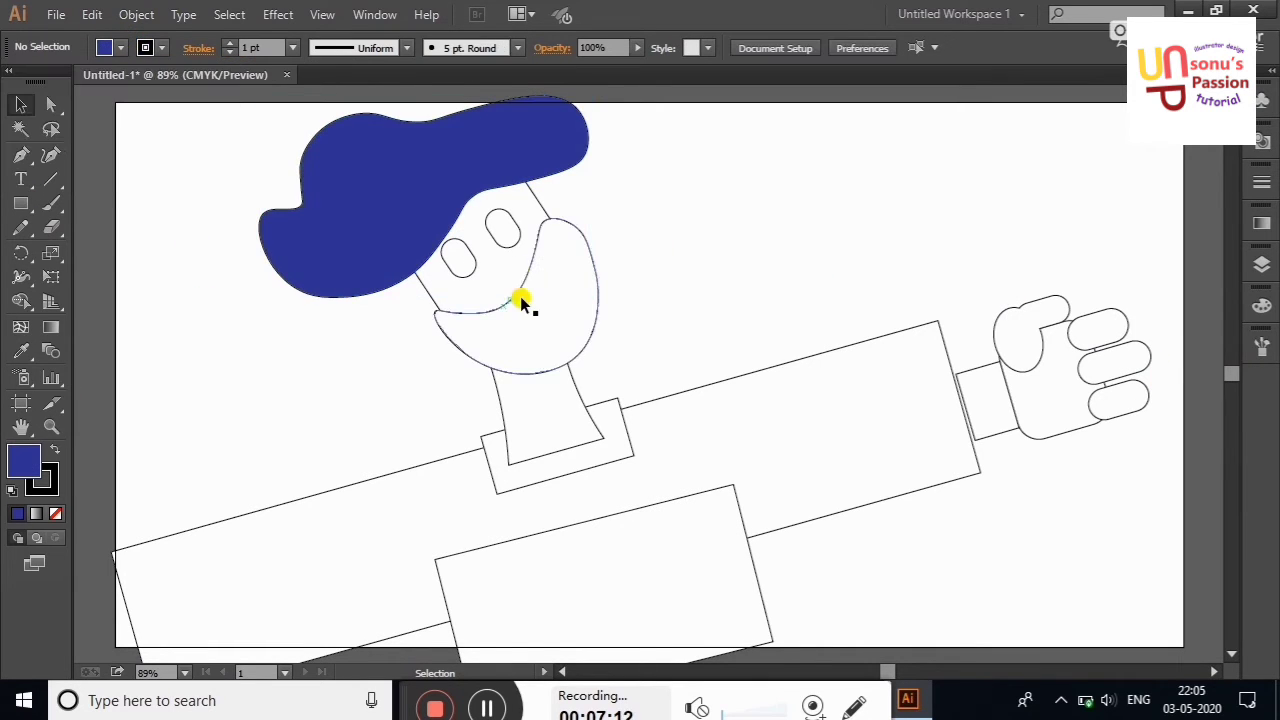
pyautogui.click(522, 304)
pyautogui.click(120, 47)
pyautogui.click(120, 112)
pyautogui.click(168, 362)
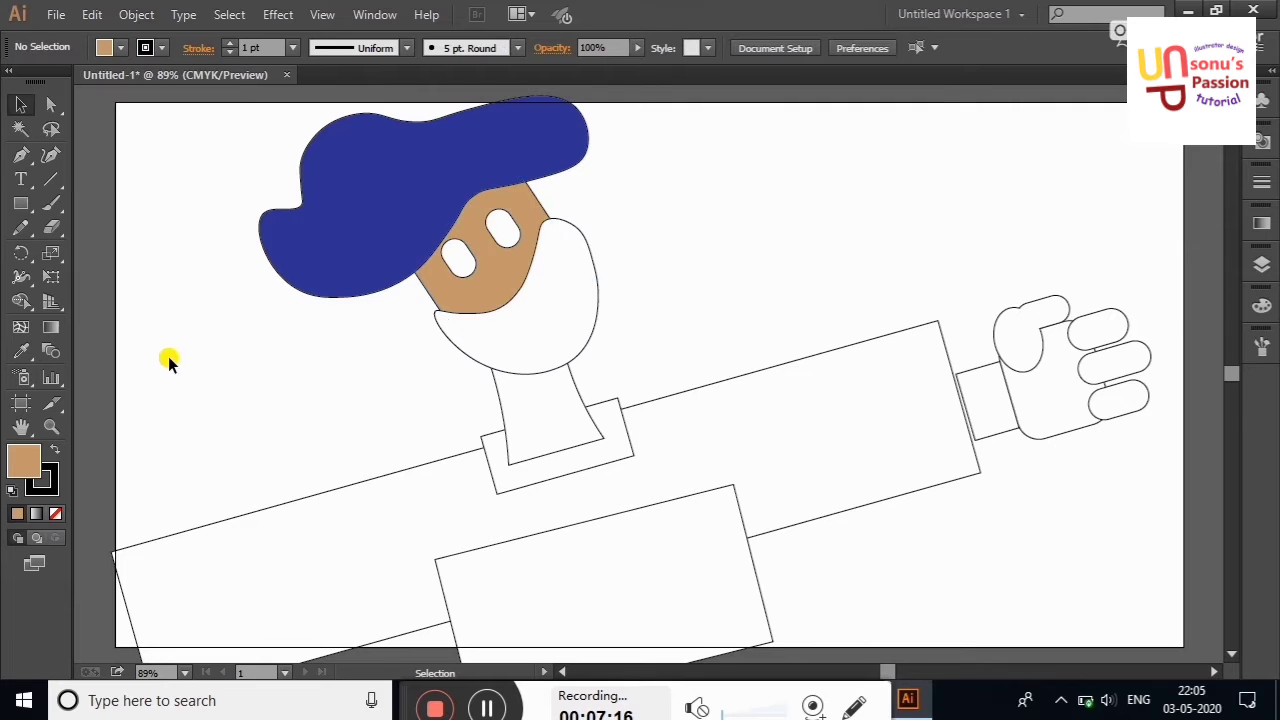
# Fill the chin mask light blue and give the neck the face's tan
pyautogui.click(490, 342)
pyautogui.click(120, 47)
pyautogui.click(165, 118)
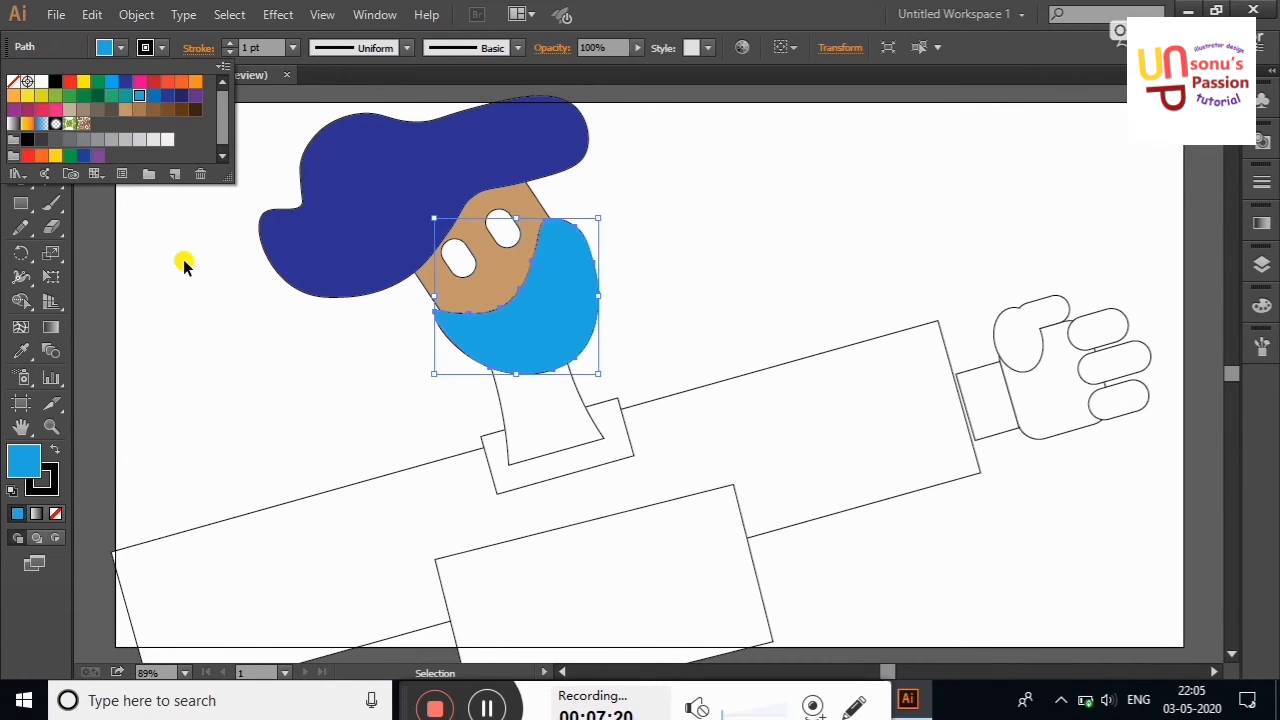
pyautogui.click(195, 318)
pyautogui.click(562, 408)
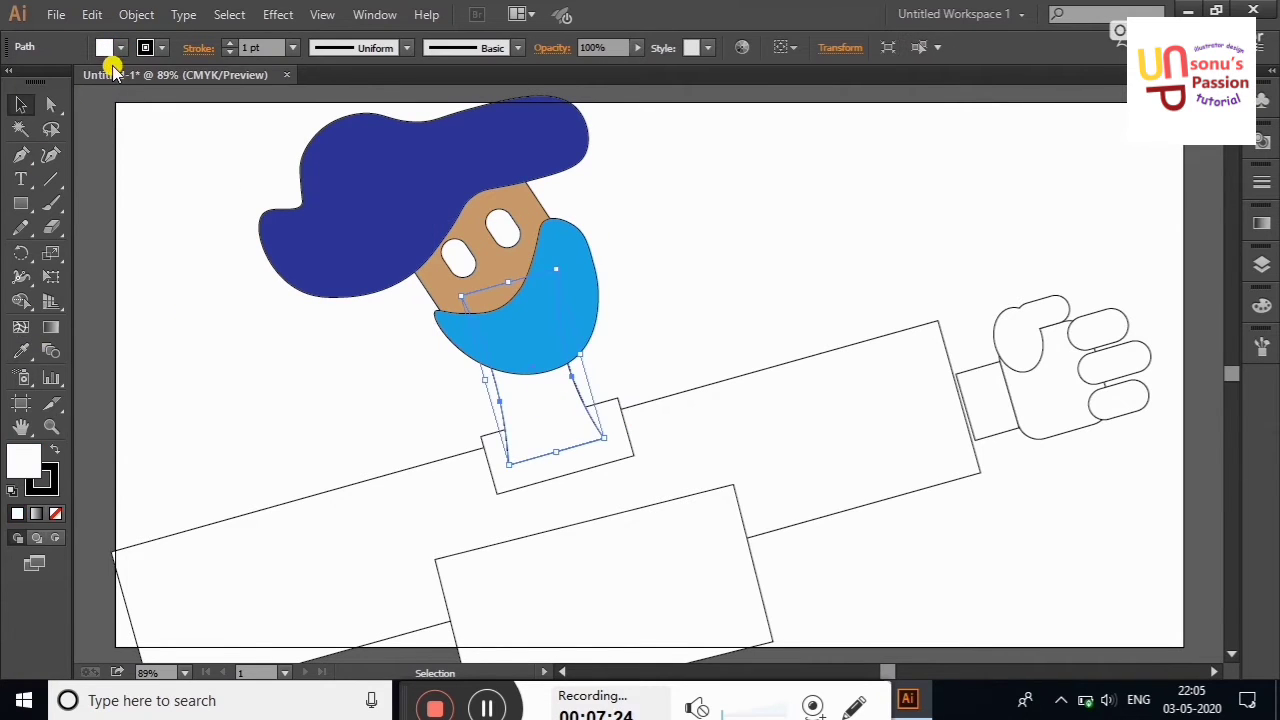
pyautogui.click(21, 351)
pyautogui.click(440, 283)
pyautogui.click(21, 104)
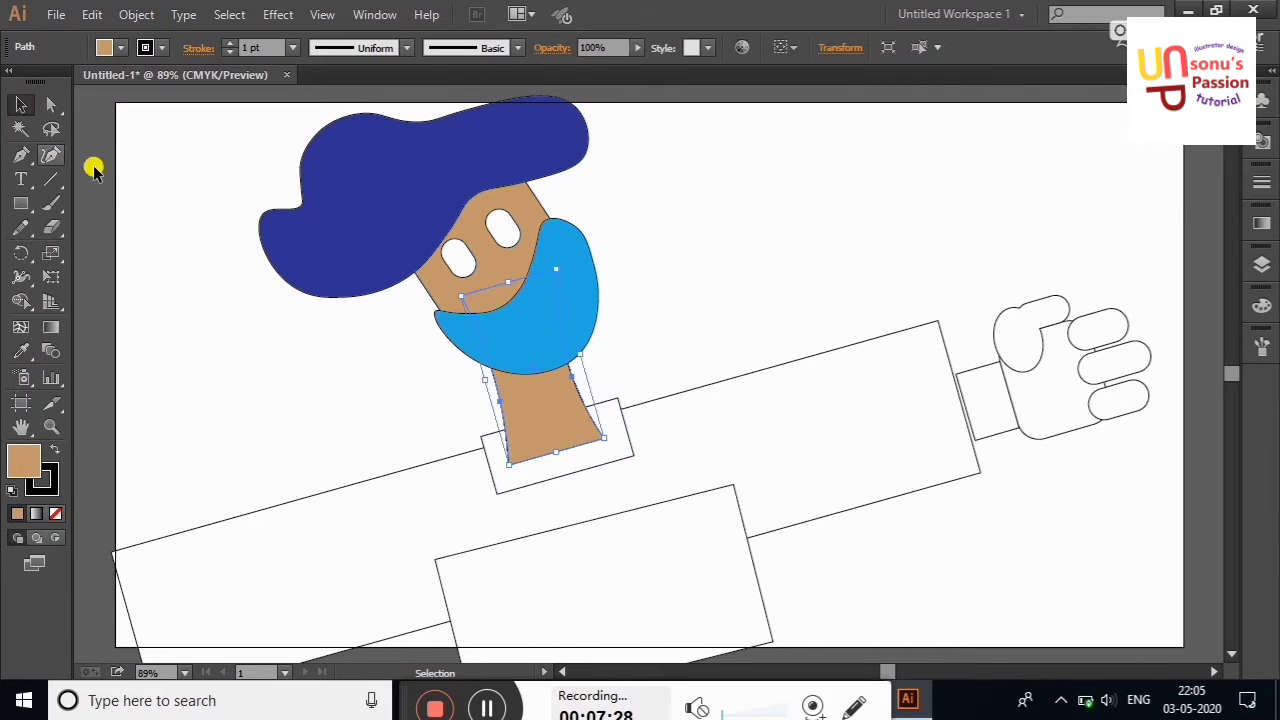
pyautogui.click(179, 252)
# Fill the collar red and the long sleeve rectangle purple
pyautogui.click(484, 455)
pyautogui.click(120, 47)
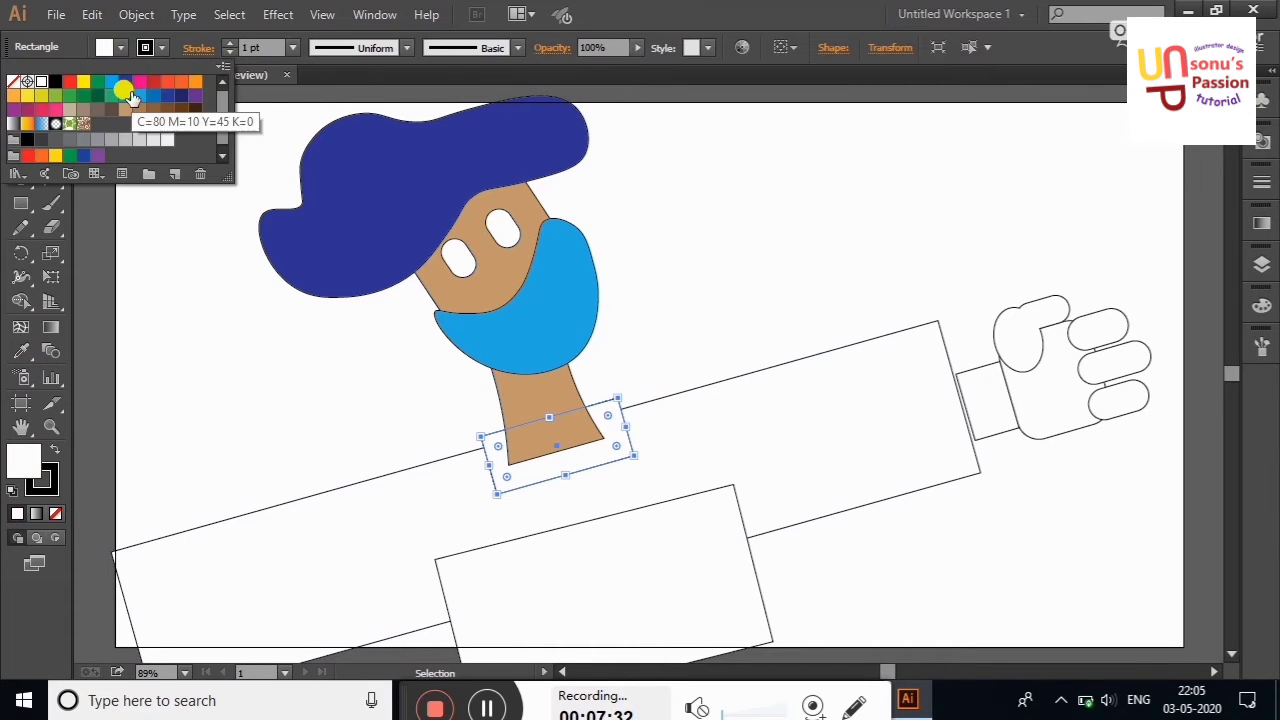
pyautogui.click(125, 92)
pyautogui.click(223, 331)
pyautogui.click(287, 487)
pyautogui.click(120, 47)
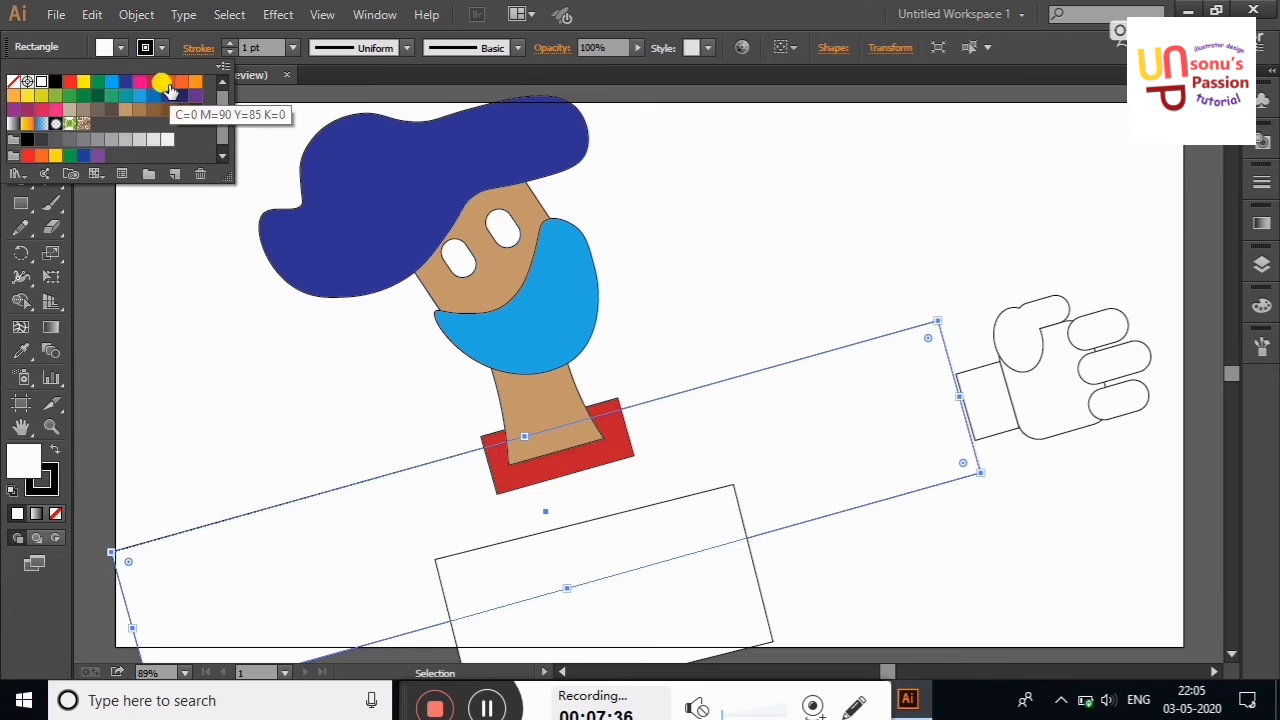
pyautogui.click(167, 82)
pyautogui.click(181, 84)
pyautogui.click(183, 97)
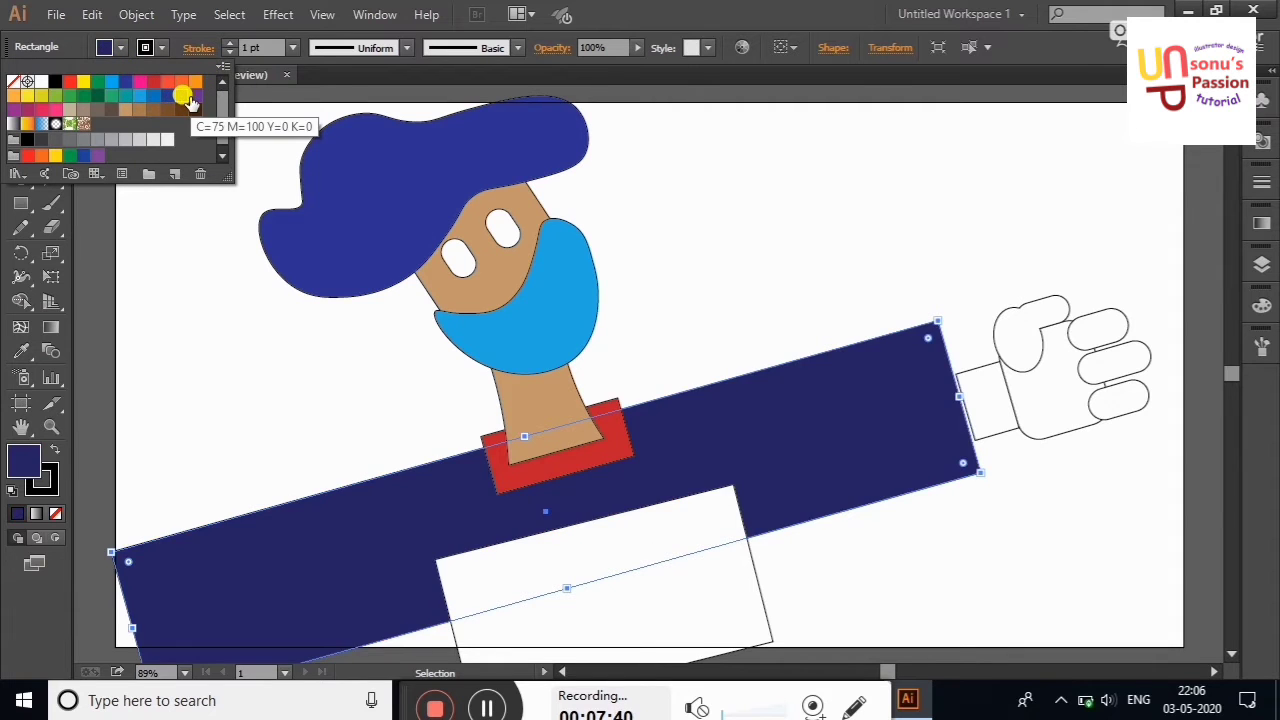
pyautogui.click(195, 97)
pyautogui.click(212, 328)
# Fill the lower torso rectangle orange
pyautogui.click(610, 595)
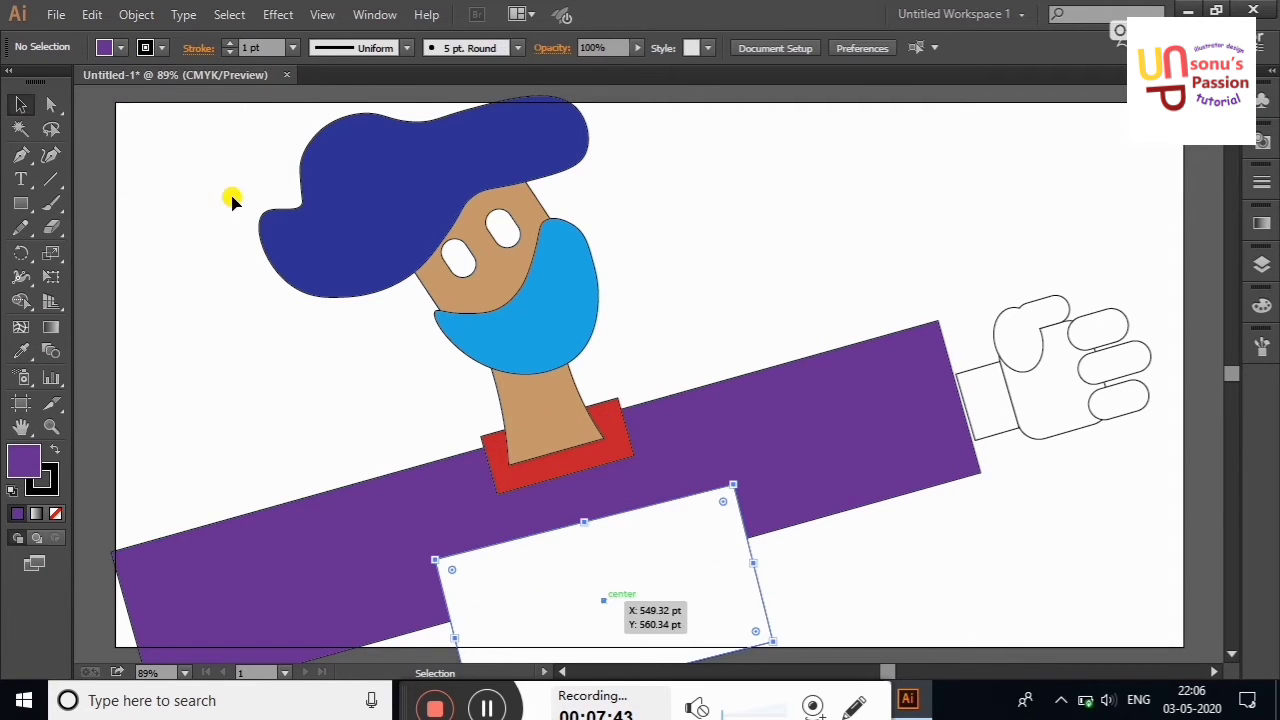
pyautogui.click(108, 47)
pyautogui.click(196, 82)
pyautogui.click(208, 207)
# Draw a tall orange strip on the sleeve and rotate it to the sleeve's angle
pyautogui.click(208, 207)
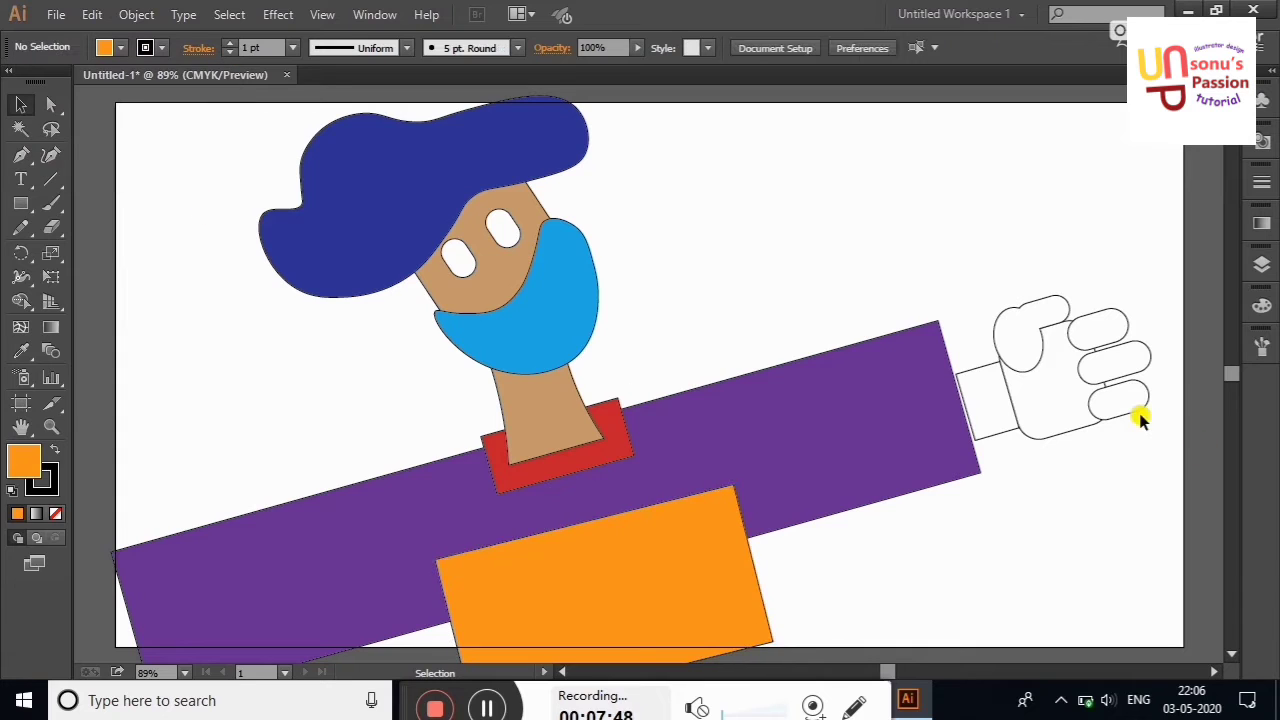
pyautogui.scroll(-3, 1235, 378)
pyautogui.scroll(3, 1235, 378)
pyautogui.click(20, 207)
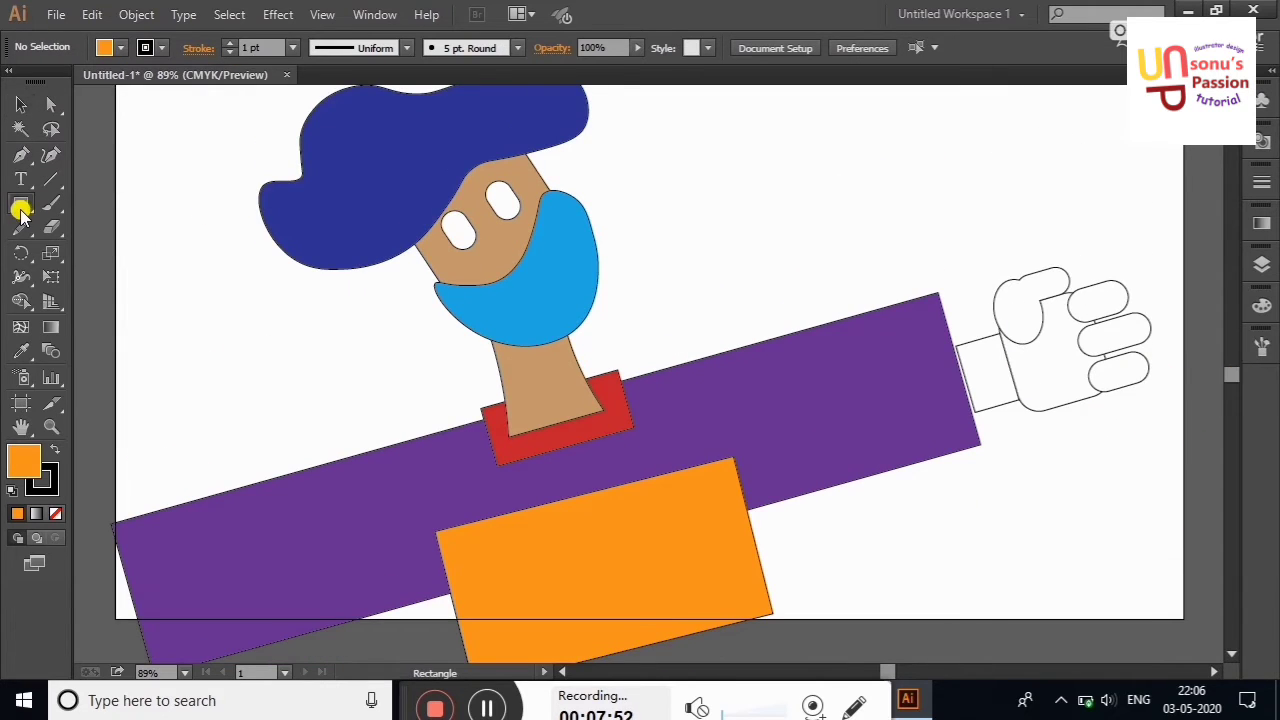
pyautogui.moveTo(774, 339); pyautogui.dragTo(830, 487)
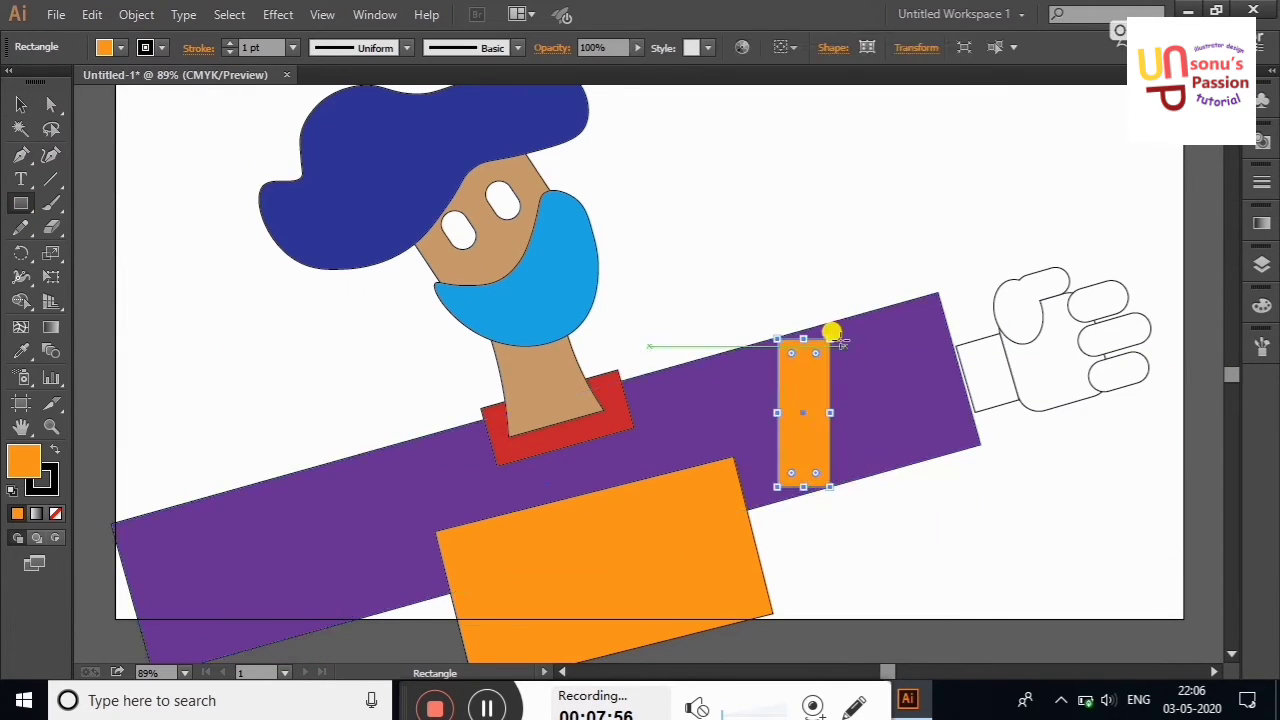
pyautogui.moveTo(831, 332); pyautogui.dragTo(798, 310)
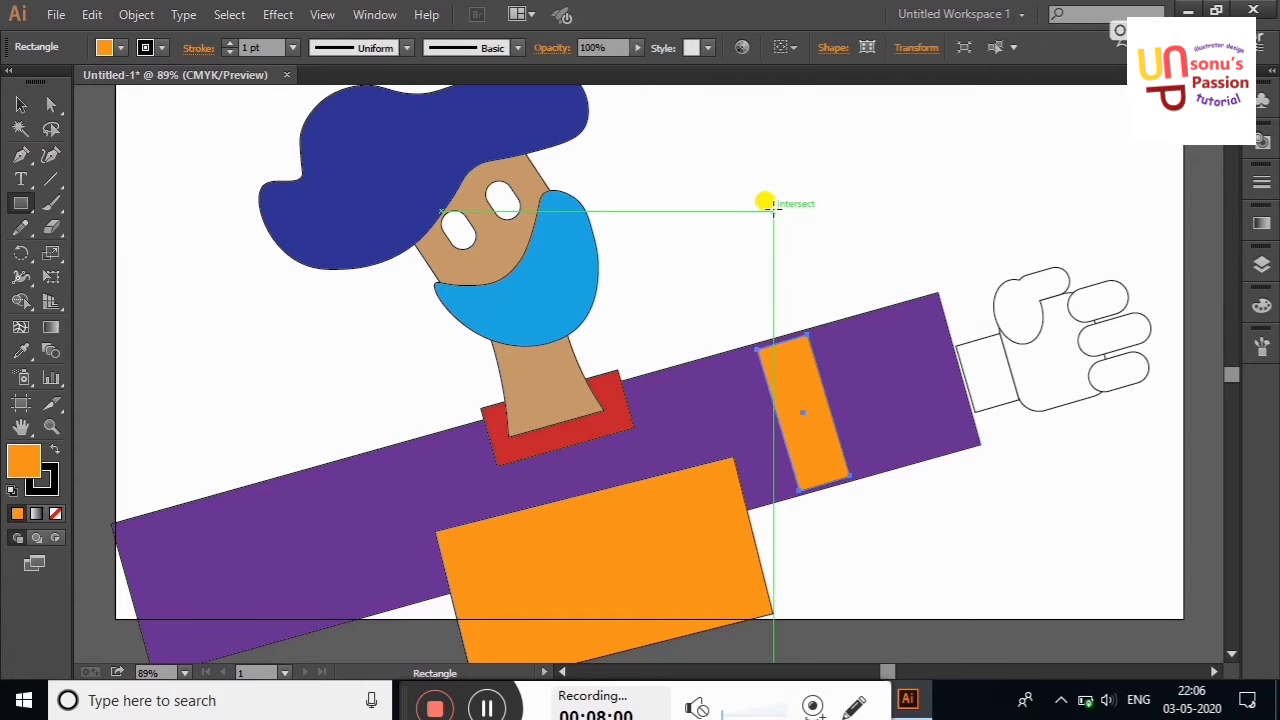
pyautogui.click(766, 200)
pyautogui.click(688, 371)
# Stretch the strip past both sleeve edges and place it as a cuff by the hand
pyautogui.click(20, 104)
pyautogui.click(115, 178)
pyautogui.click(771, 340)
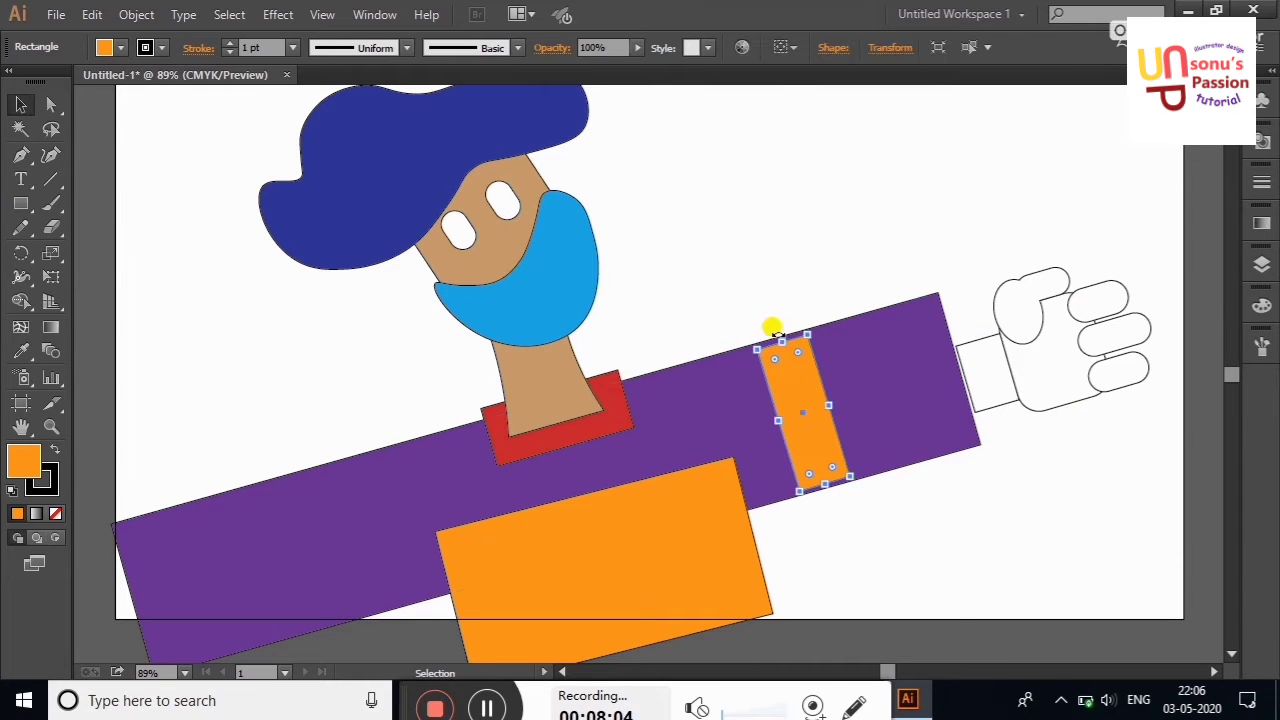
pyautogui.moveTo(771, 336); pyautogui.dragTo(773, 312)
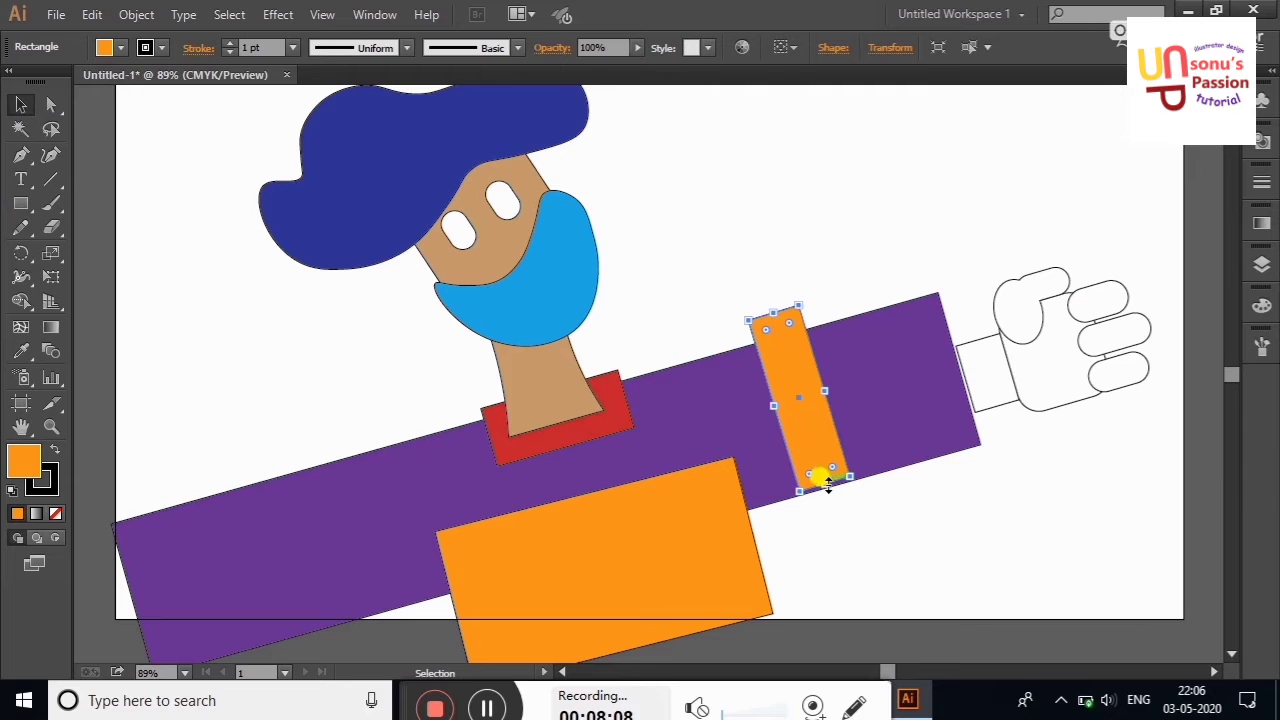
pyautogui.moveTo(827, 484); pyautogui.dragTo(826, 498)
pyautogui.click(206, 177)
pyautogui.moveTo(829, 410)
pyautogui.mouseDown()
pyautogui.moveTo(941, 374)
pyautogui.moveTo(146, 583)
pyautogui.mouseUp()
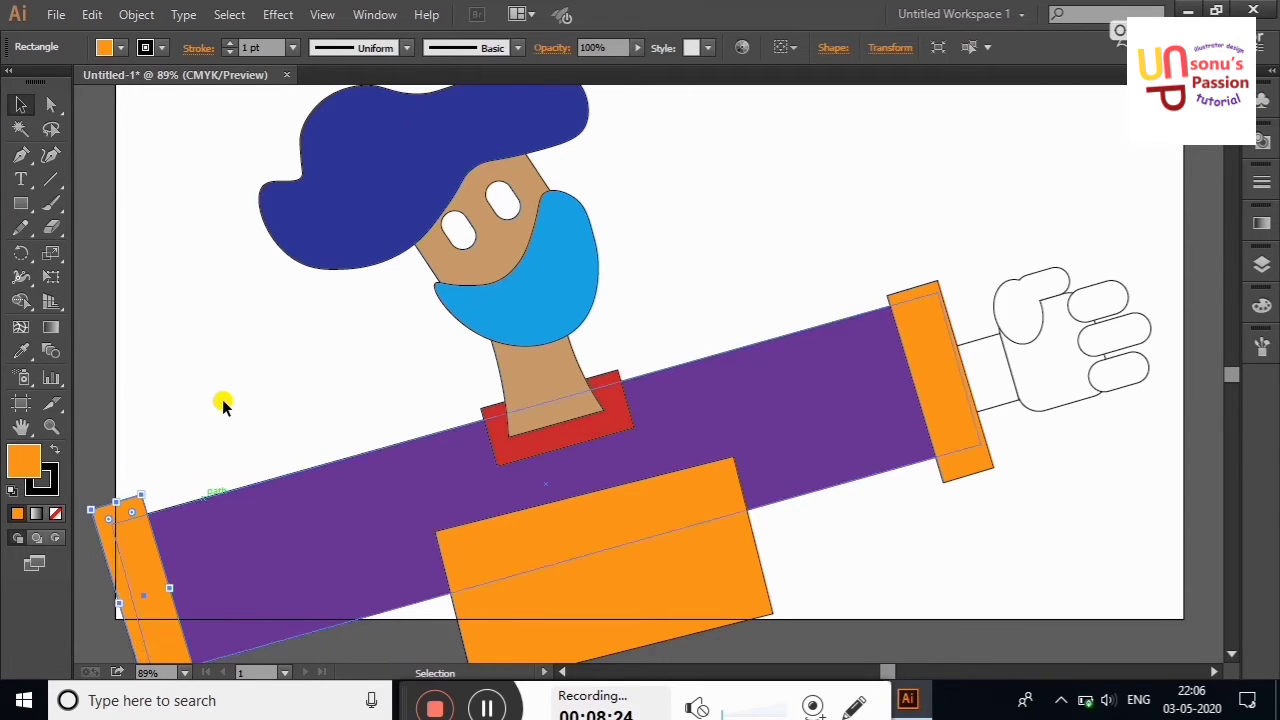
pyautogui.click(222, 403)
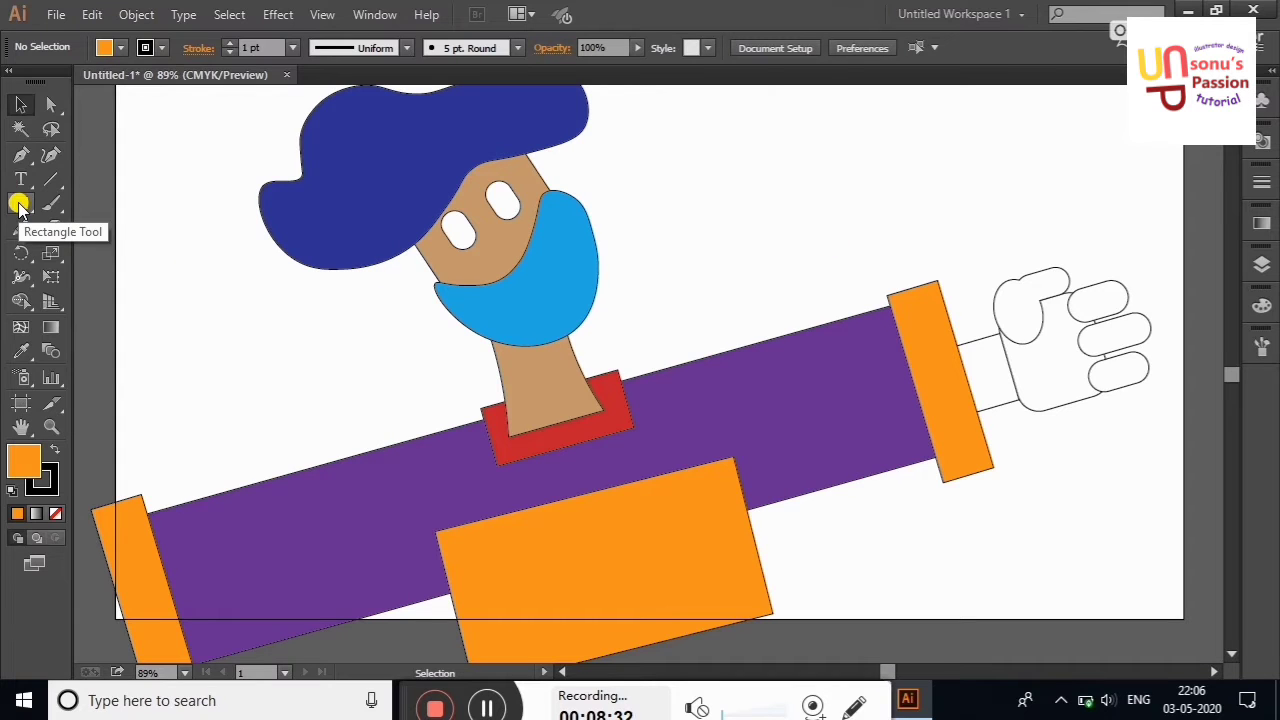
# Give the palm and wrist the face's tan colour
pyautogui.click(1043, 371)
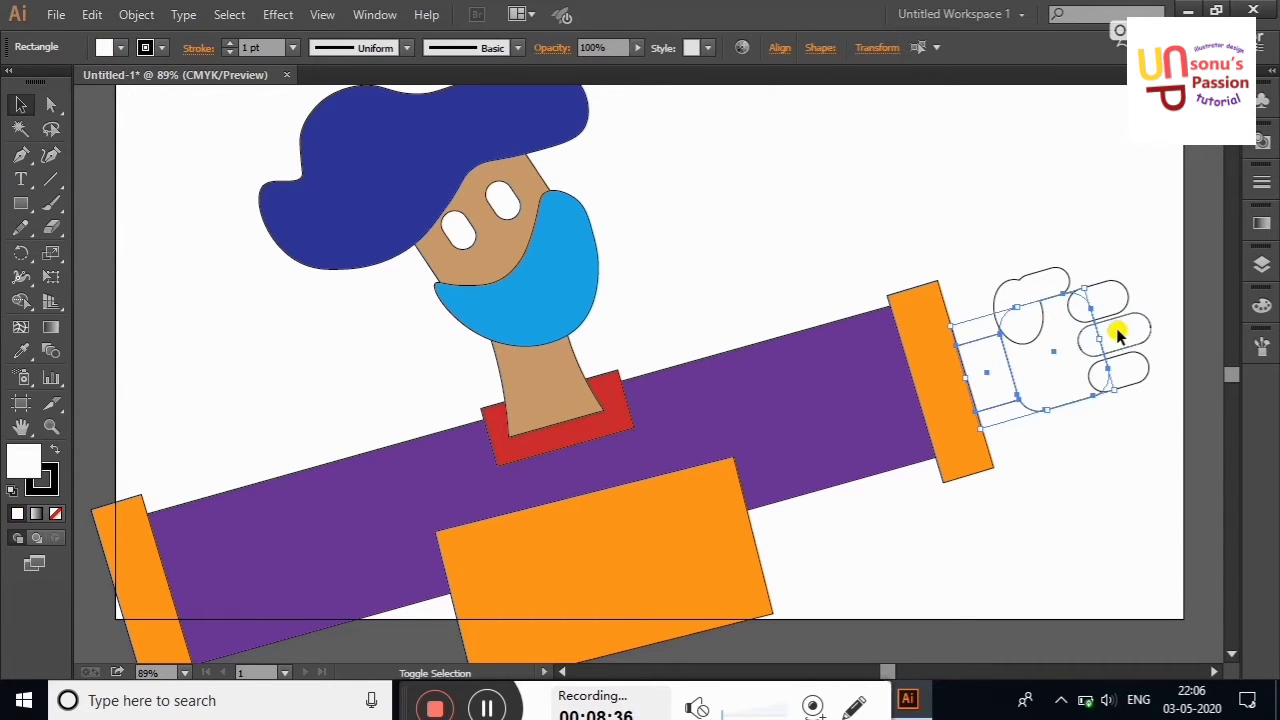
pyautogui.moveTo(1063, 374)
pyautogui.mouseDown()
pyautogui.moveTo(1145, 308)
pyautogui.moveTo(1143, 263)
pyautogui.moveTo(994, 386)
pyautogui.mouseUp()
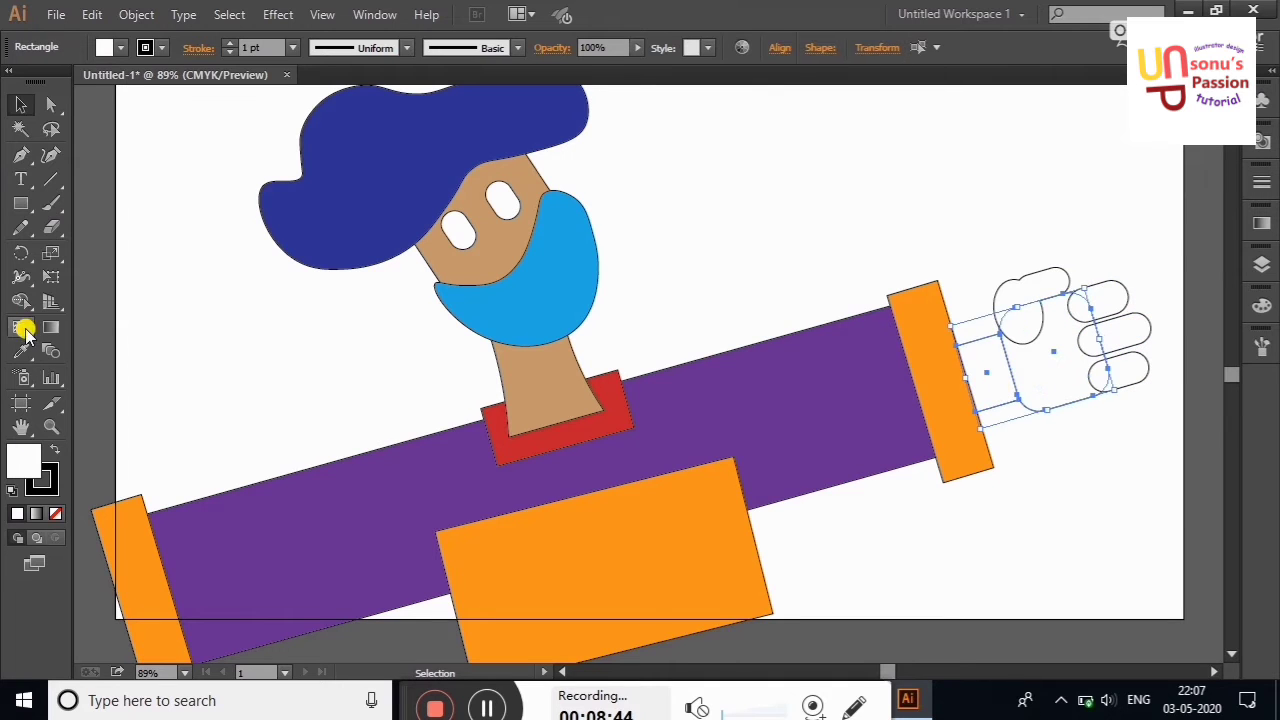
pyautogui.click(21, 350)
pyautogui.click(486, 216)
pyautogui.click(21, 104)
pyautogui.click(177, 271)
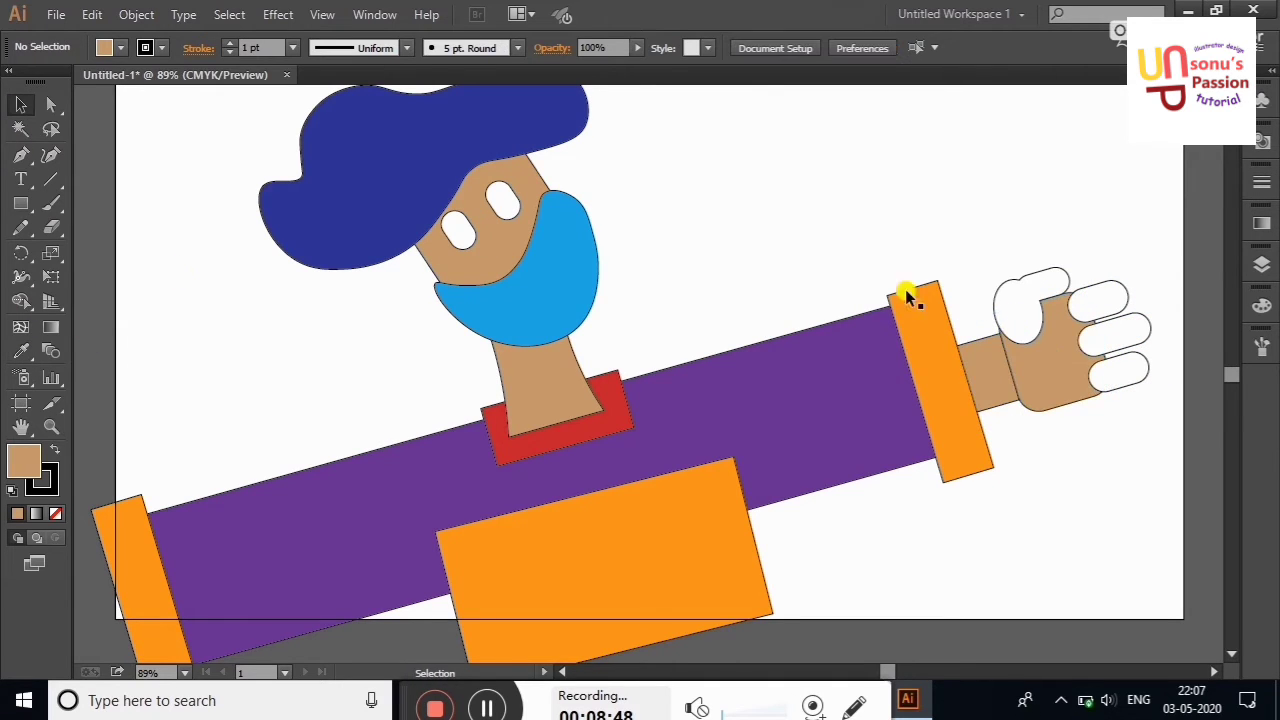
# Fill the thumb and three fingers with a lighter tan, #D8A979
pyautogui.click(1019, 299)
pyautogui.keyDown('shift'); pyautogui.click(1100, 300); pyautogui.keyUp('shift')
pyautogui.keyDown('shift'); pyautogui.click(1117, 332); pyautogui.keyUp('shift')
pyautogui.keyDown('shift'); pyautogui.click(1120, 372); pyautogui.keyUp('shift')
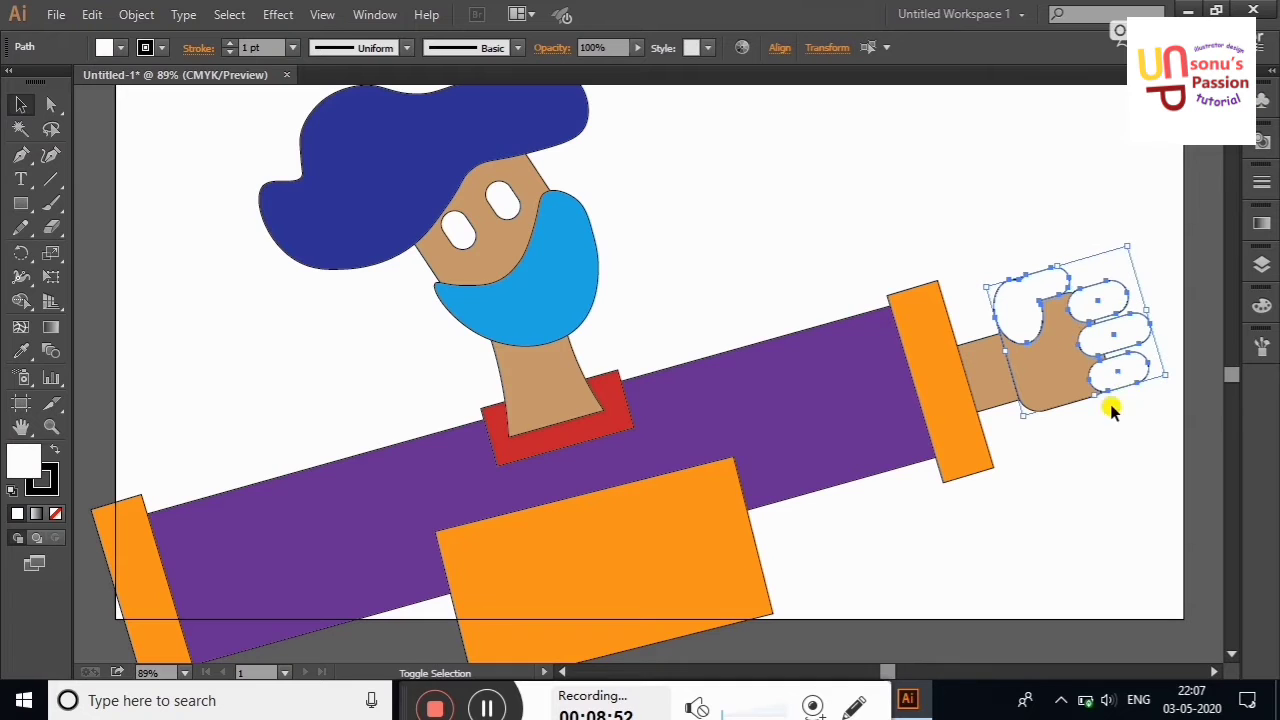
pyautogui.click(117, 47)
pyautogui.click(120, 114)
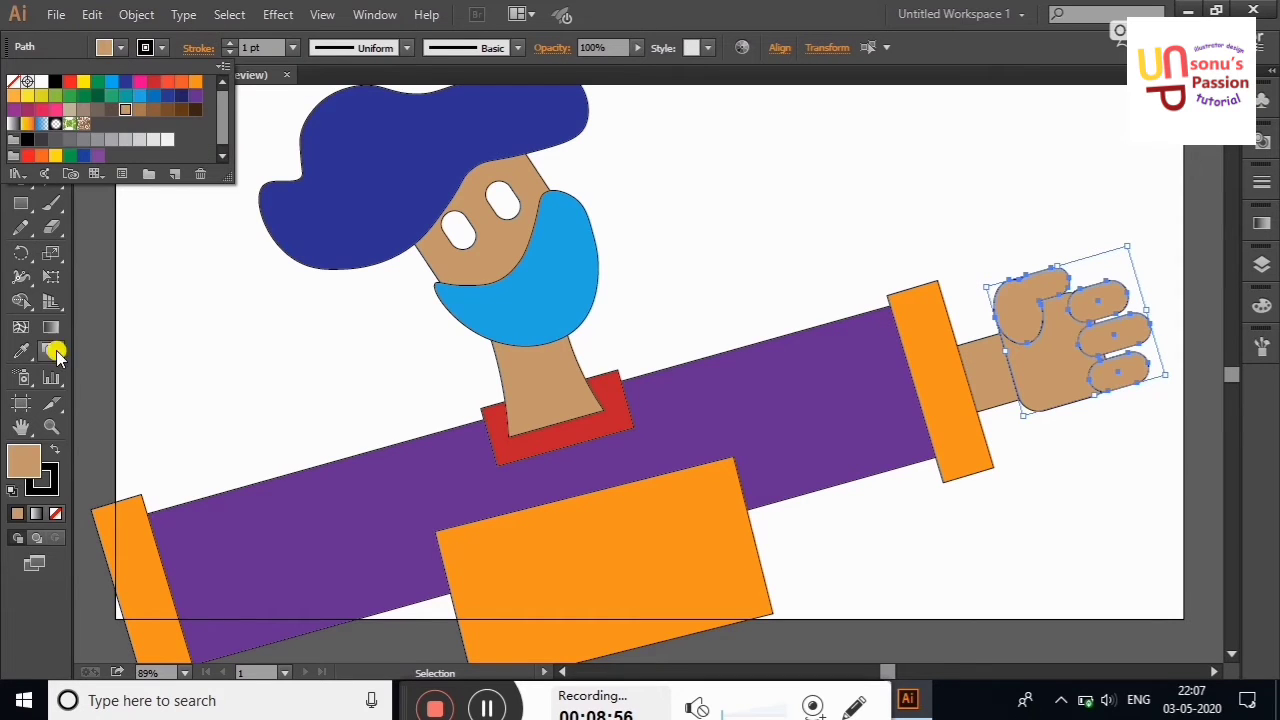
pyautogui.click(21, 465)
pyautogui.doubleClick(21, 466)
pyautogui.click(488, 252)
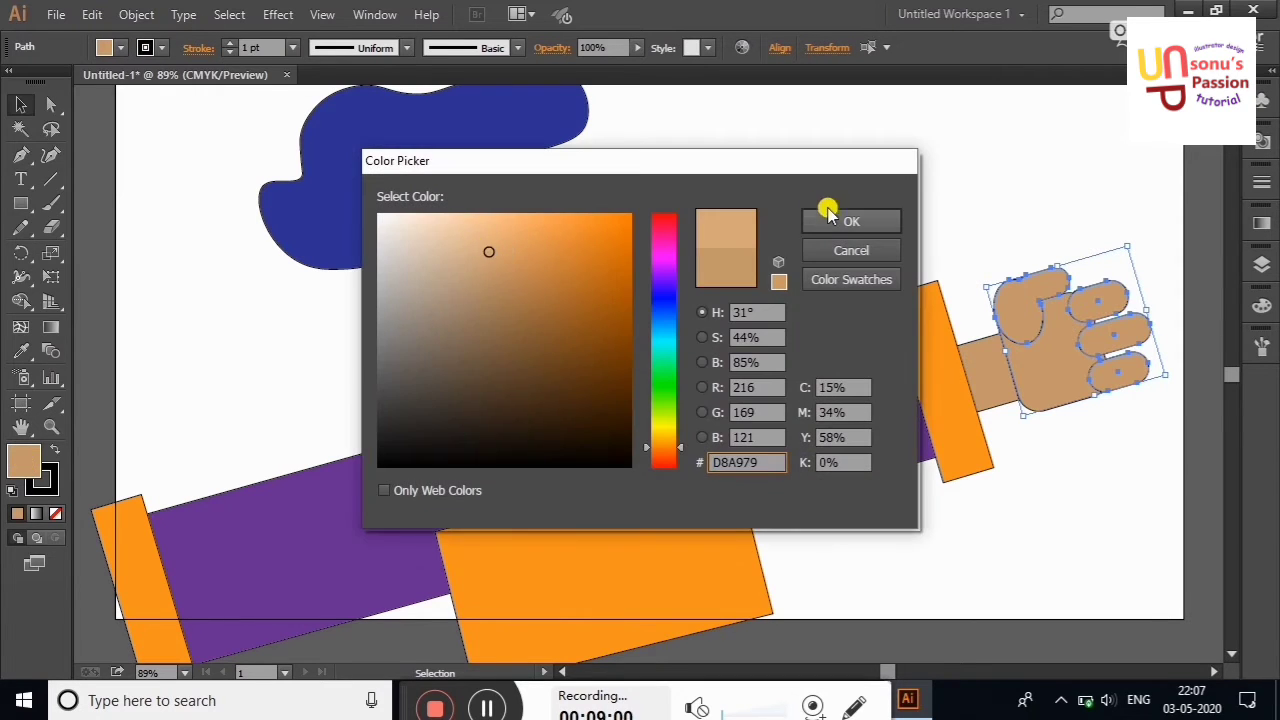
pyautogui.click(826, 219)
pyautogui.click(842, 150)
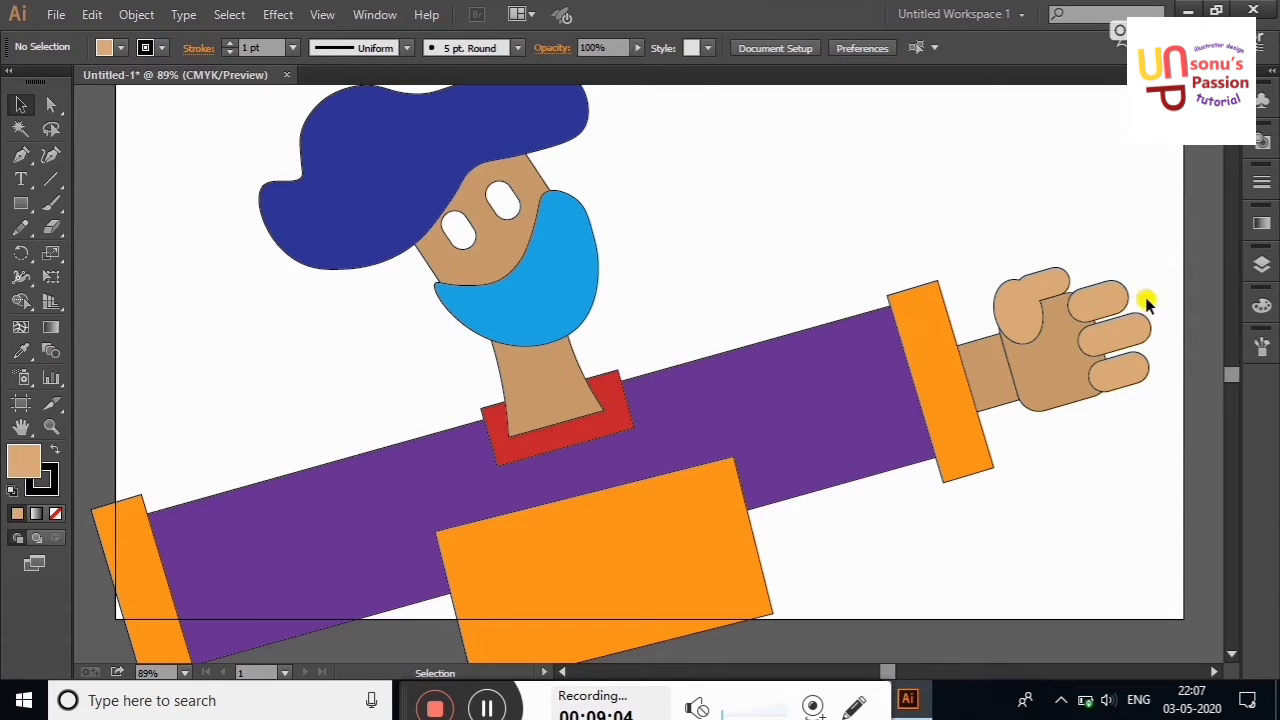
# Tuck the bottom finger closer to the palm
pyautogui.click(1107, 298)
pyautogui.click(1097, 206)
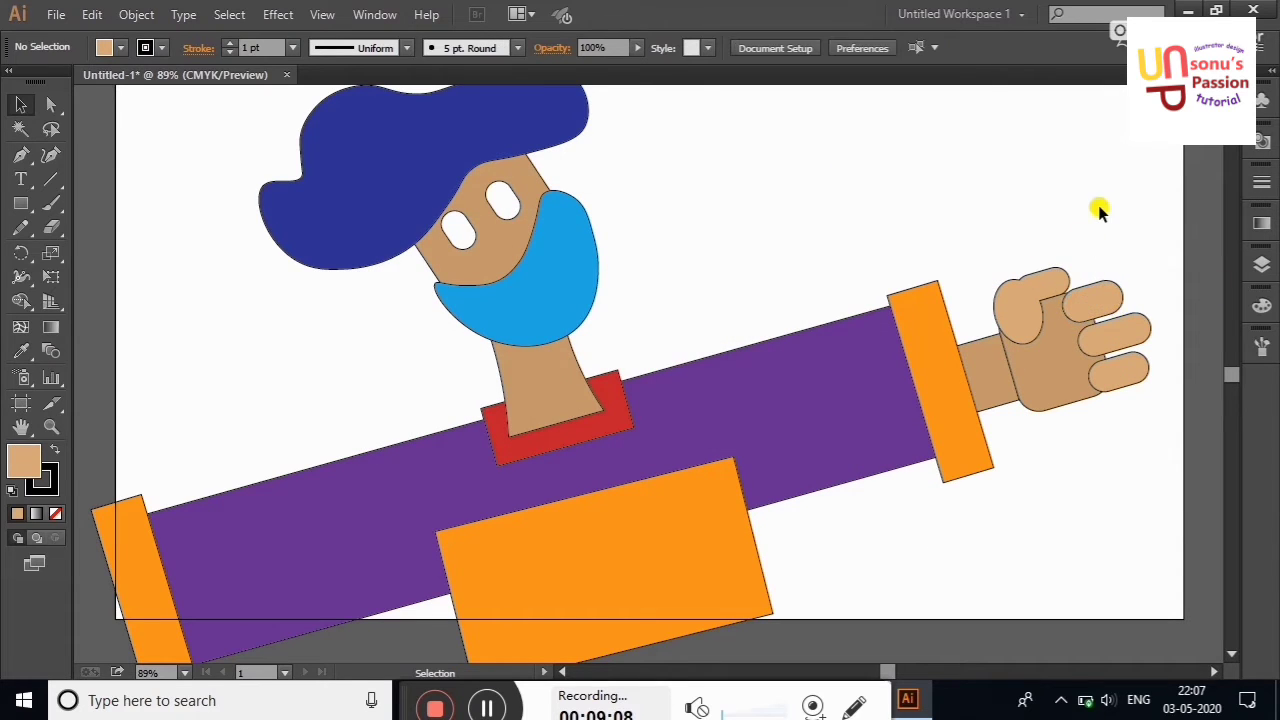
pyautogui.moveTo(1119, 312); pyautogui.dragTo(1139, 380)
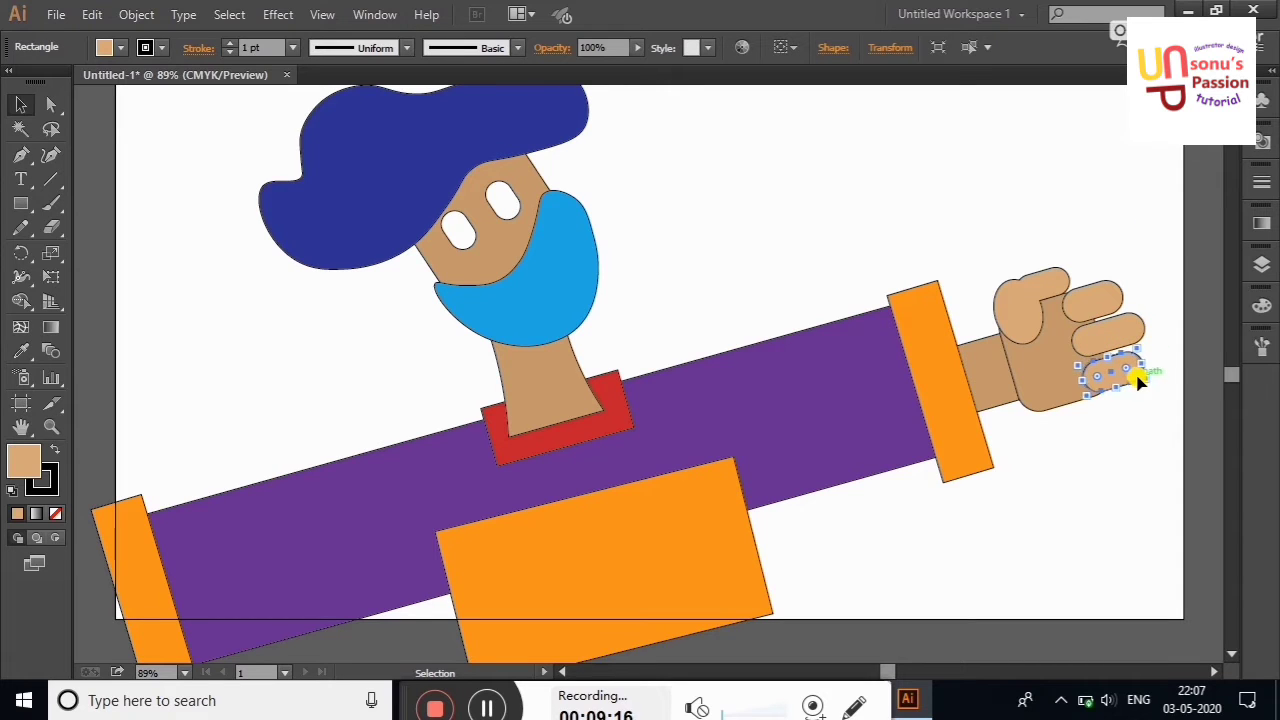
pyautogui.click(1093, 209)
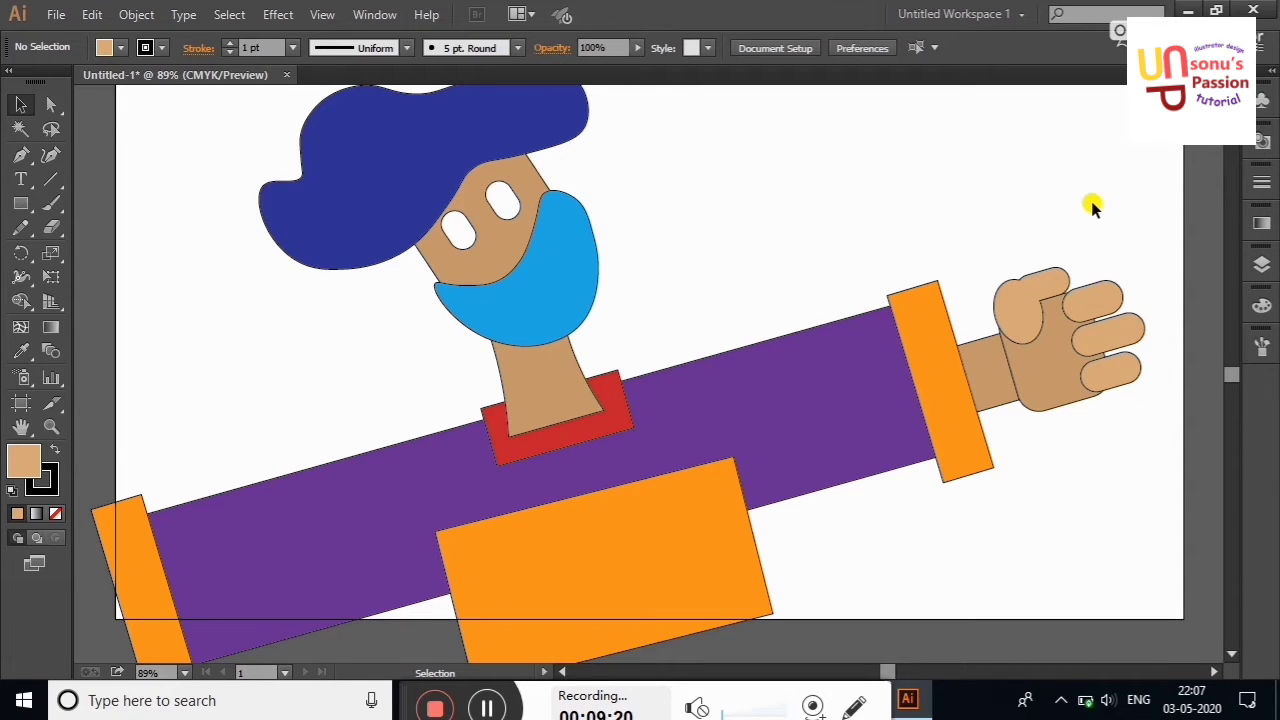
# Duplicate the palm above the hand and split the copy in two with the Eraser
pyautogui.moveTo(1062, 380); pyautogui.dragTo(950, 216)
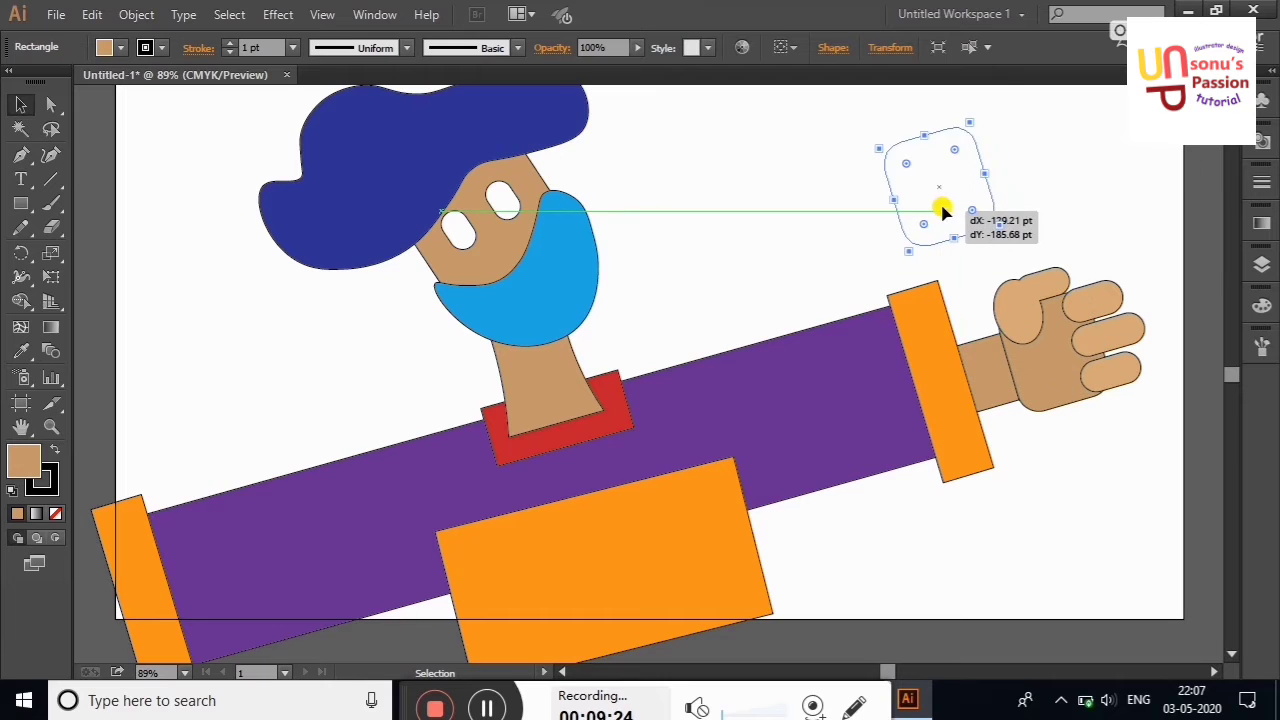
pyautogui.click(51, 228)
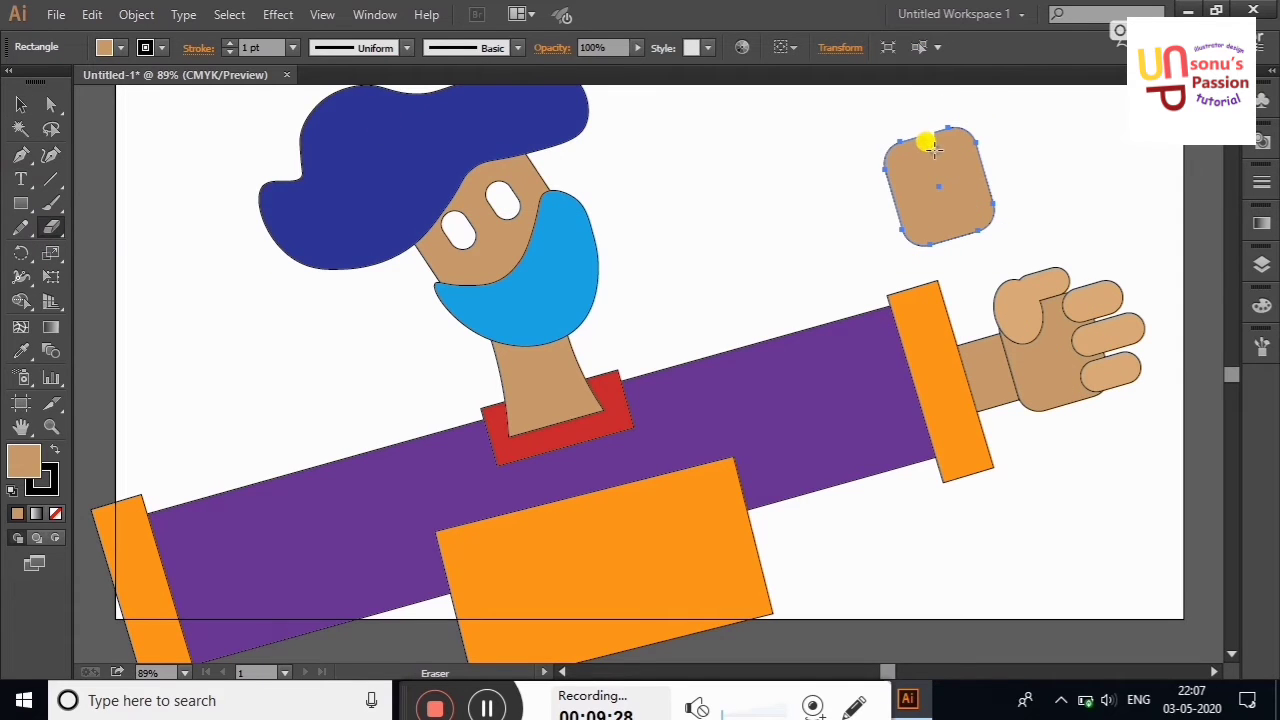
pyautogui.moveTo(975, 235)
pyautogui.mouseDown()
pyautogui.moveTo(1065, 365)
pyautogui.moveTo(1066, 350)
pyautogui.mouseUp()
pyautogui.click(21, 104)
pyautogui.click(928, 203)
# Fill the shading piece black and lower its opacity to about 16%
pyautogui.click(106, 48)
pyautogui.click(50, 84)
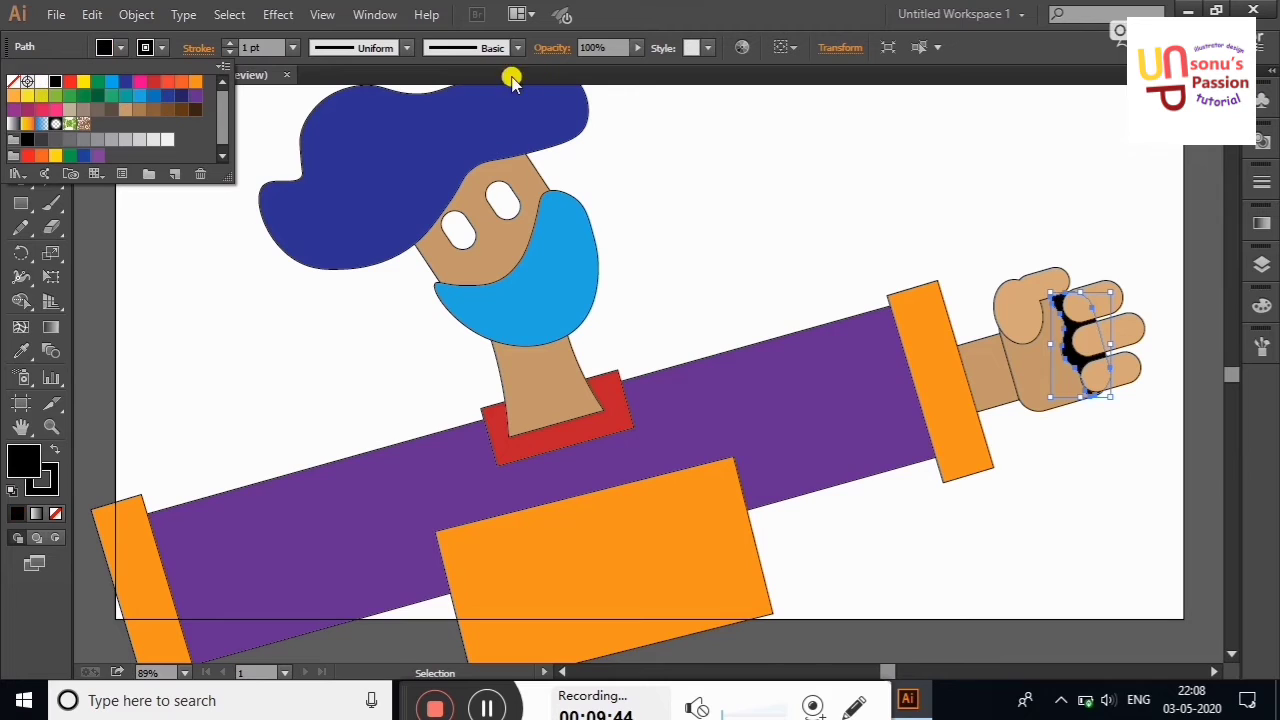
pyautogui.click(636, 50)
pyautogui.moveTo(636, 55); pyautogui.dragTo(567, 65)
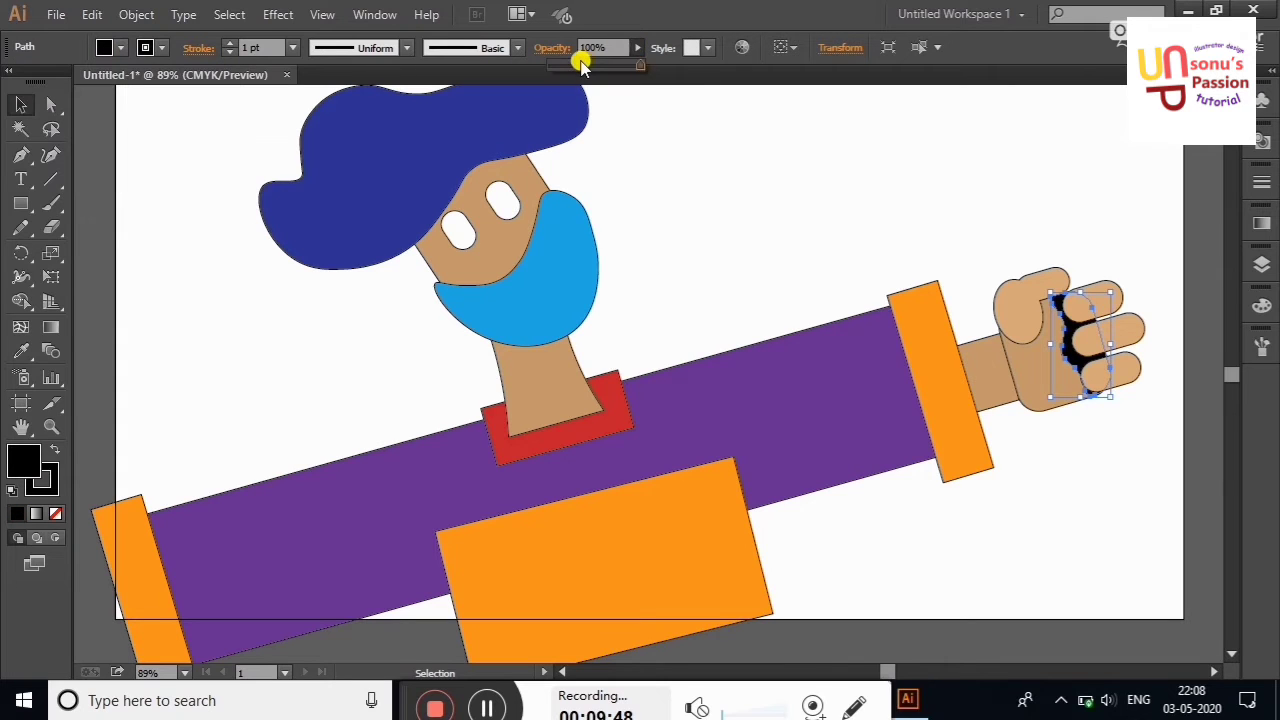
pyautogui.click(745, 171)
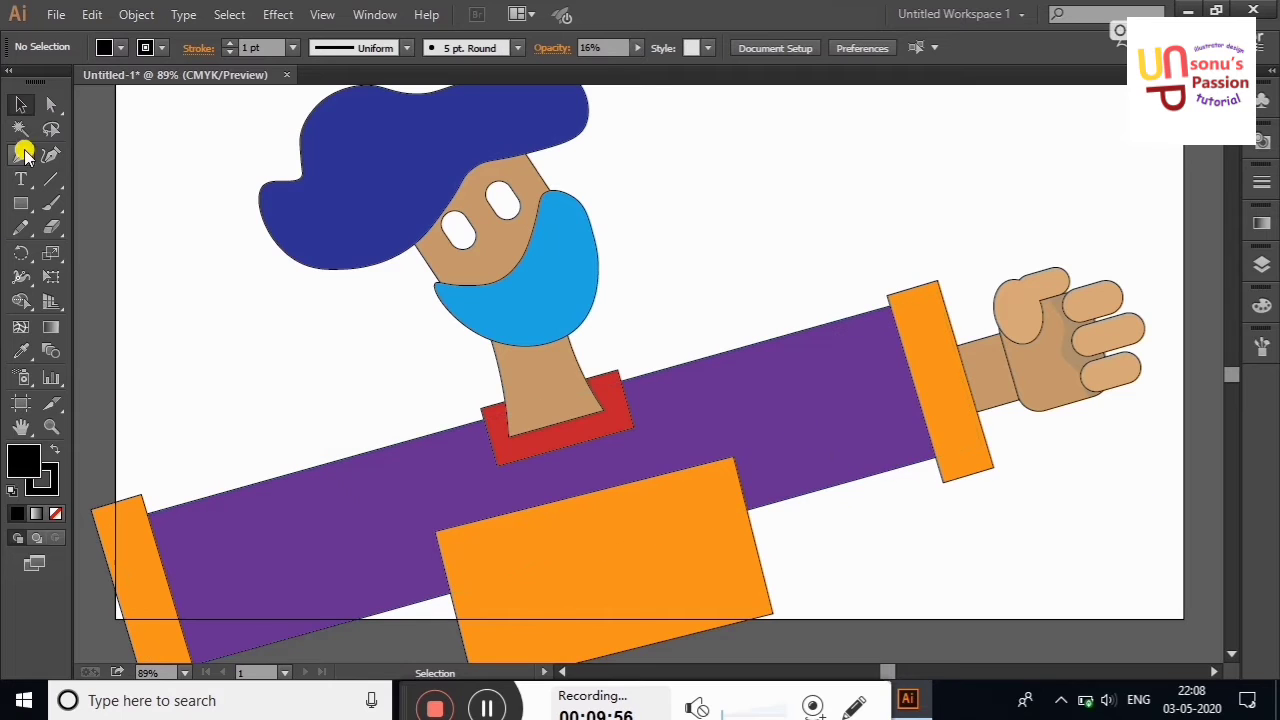
pyautogui.click(51, 154)
# Draw a closed black wavy shape along the sleeve from the left cuff to the right cuff
pyautogui.click(152, 528)
pyautogui.click(231, 536)
pyautogui.click(278, 503)
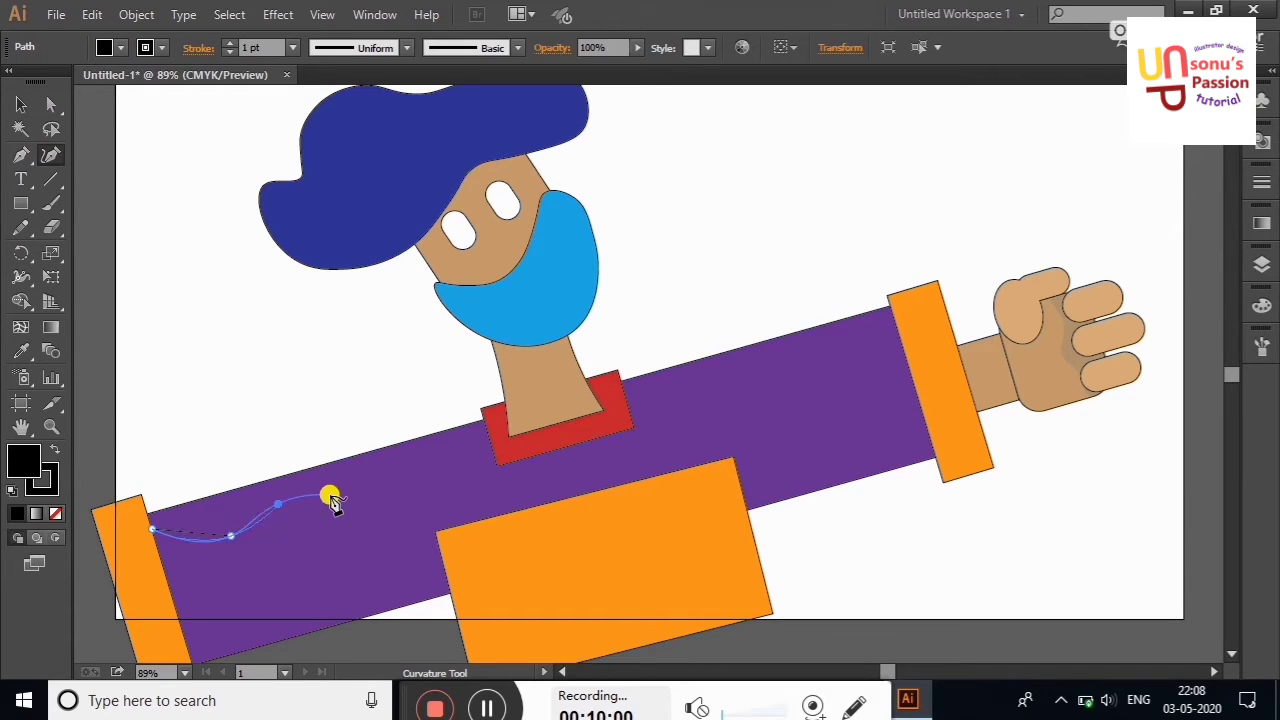
pyautogui.click(331, 494)
pyautogui.click(470, 458)
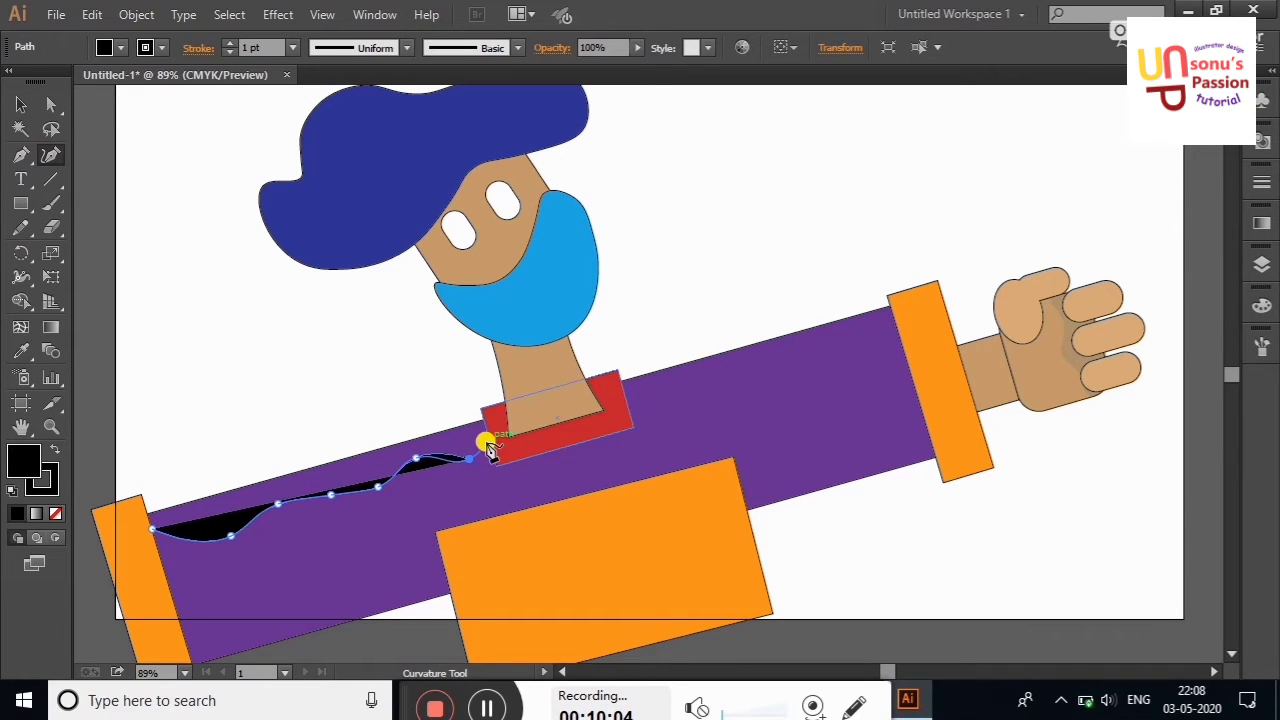
pyautogui.click(487, 442)
pyautogui.click(607, 439)
pyautogui.click(690, 403)
pyautogui.click(712, 373)
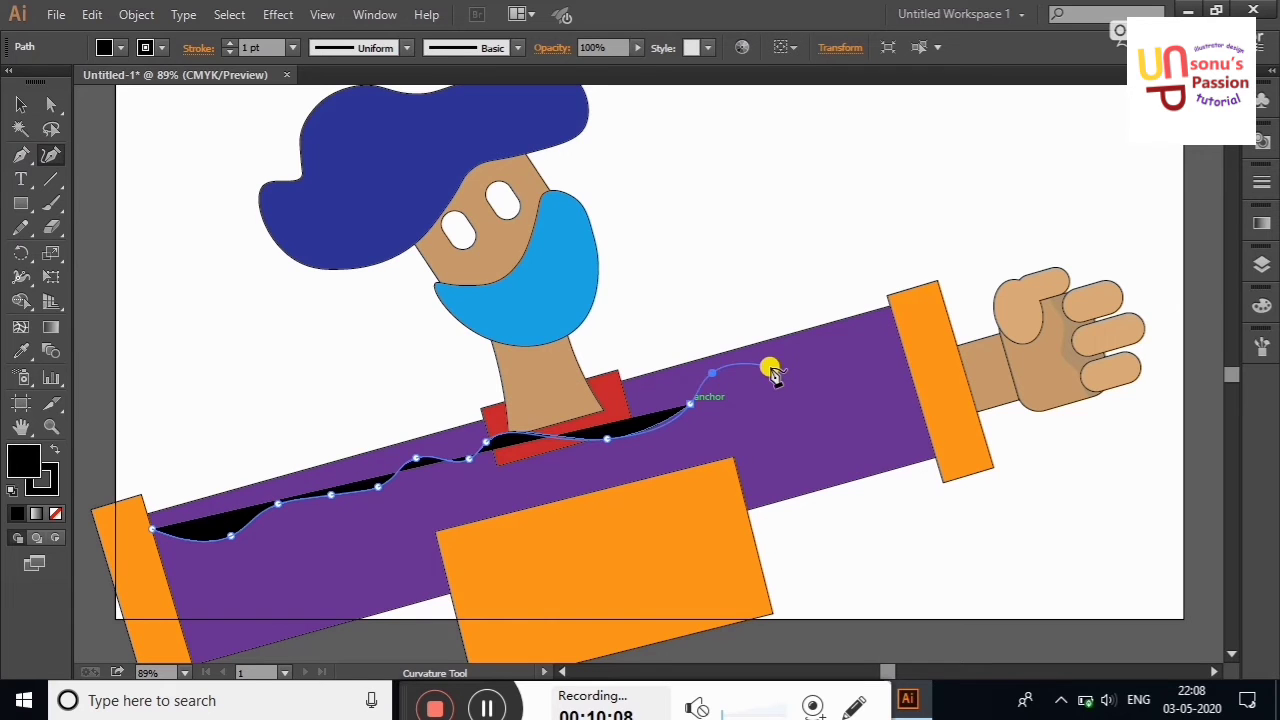
pyautogui.click(770, 368)
pyautogui.click(815, 357)
pyautogui.click(862, 328)
pyautogui.click(897, 270)
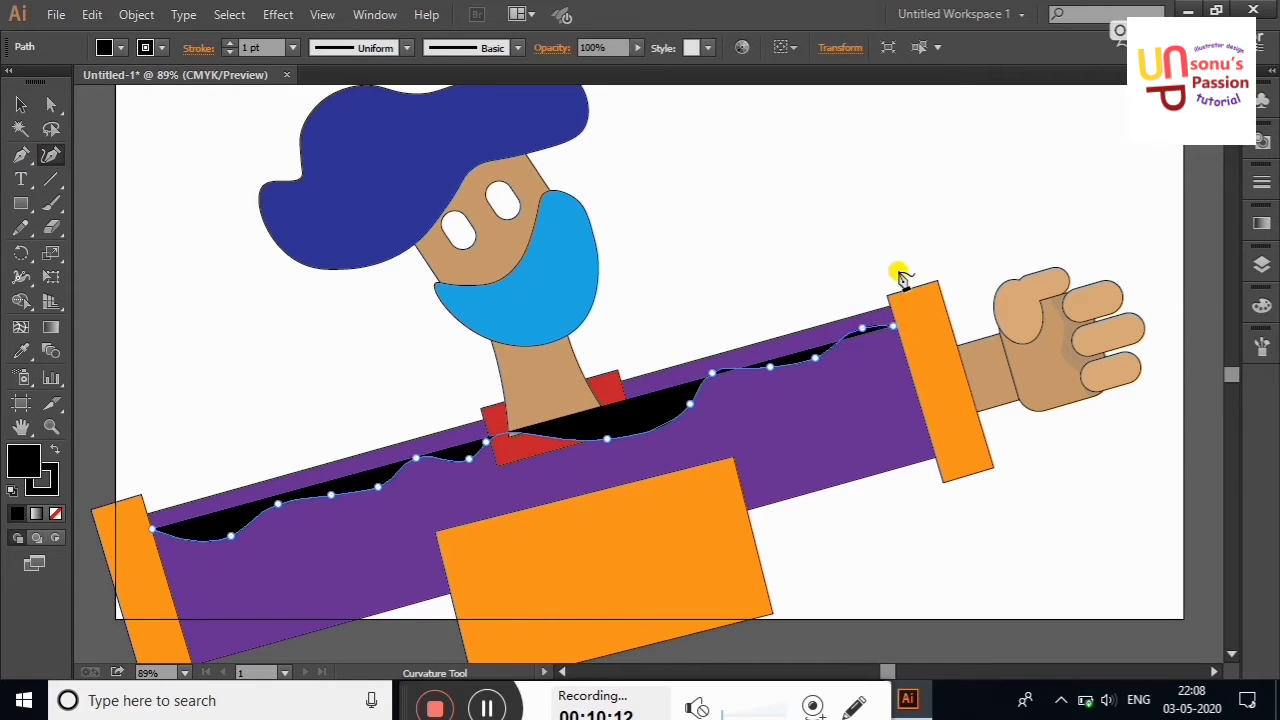
pyautogui.click(843, 248)
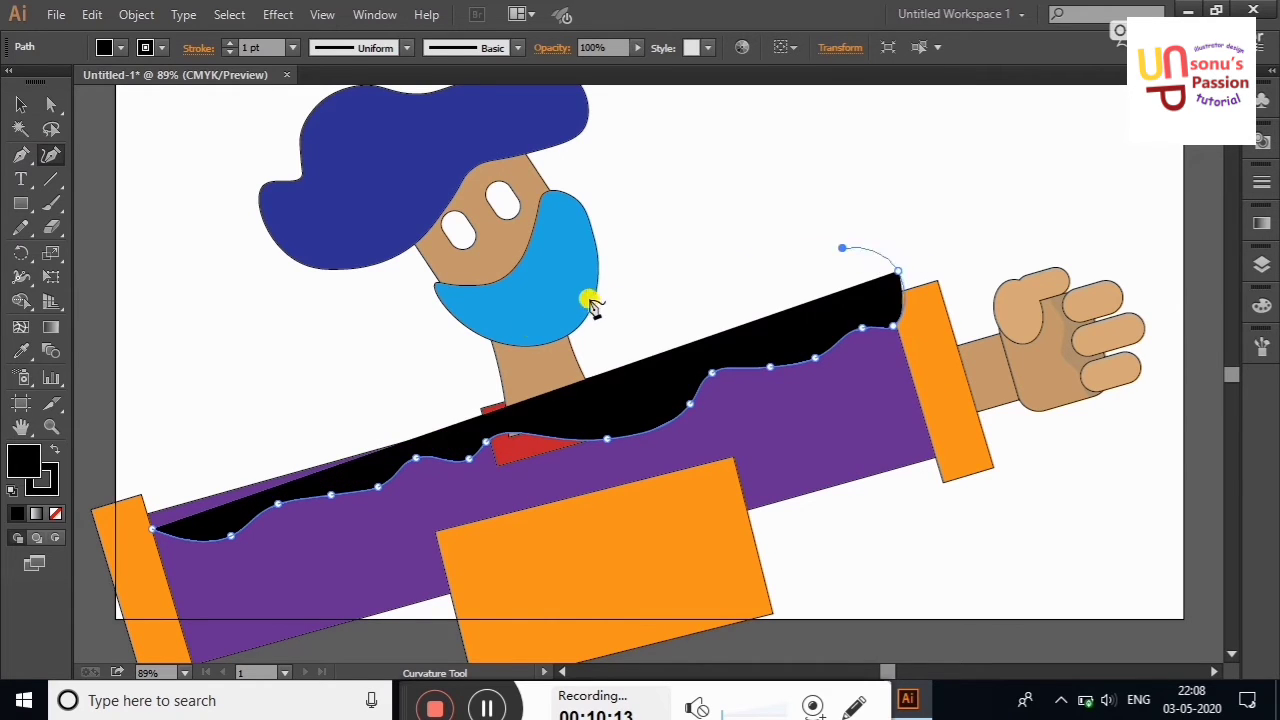
pyautogui.click(150, 527)
pyautogui.press('v')
# Select the black shape with the sleeve and delete its part above the sleeve using Shape Builder
pyautogui.click(177, 191)
pyautogui.click(301, 415)
pyautogui.keyDown('shift'); pyautogui.click(346, 537); pyautogui.keyUp('shift')
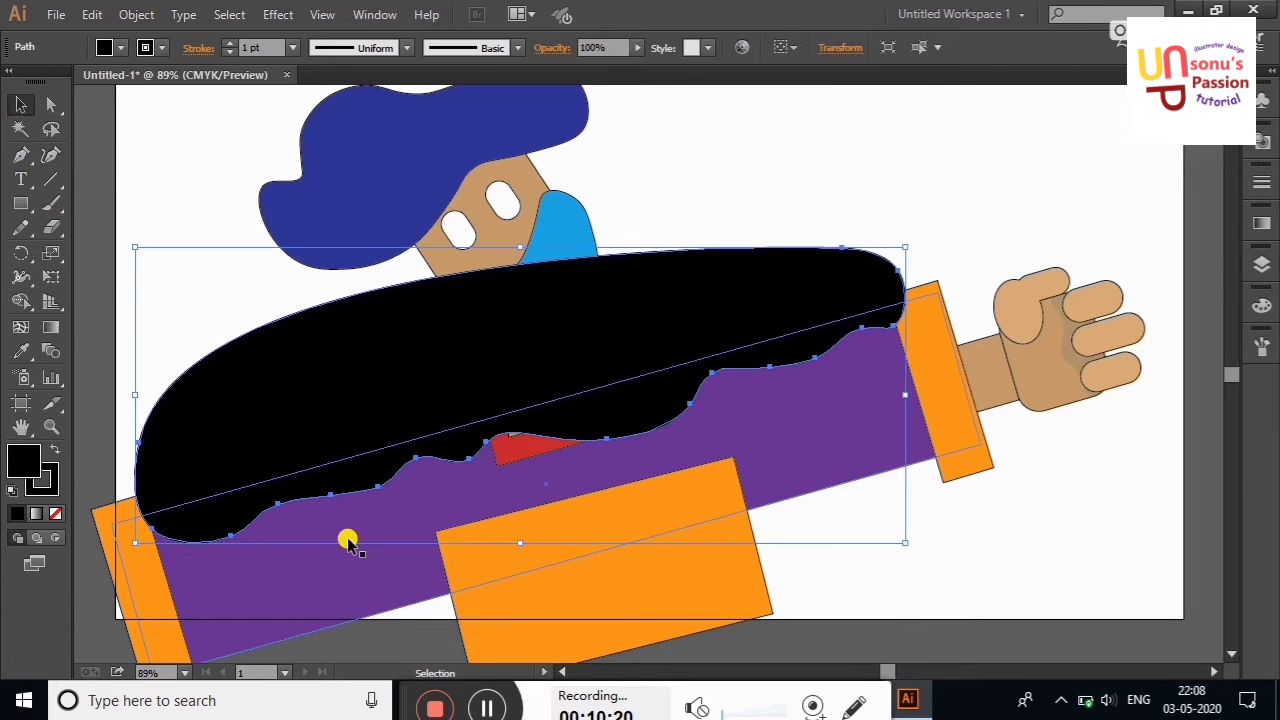
pyautogui.click(20, 301)
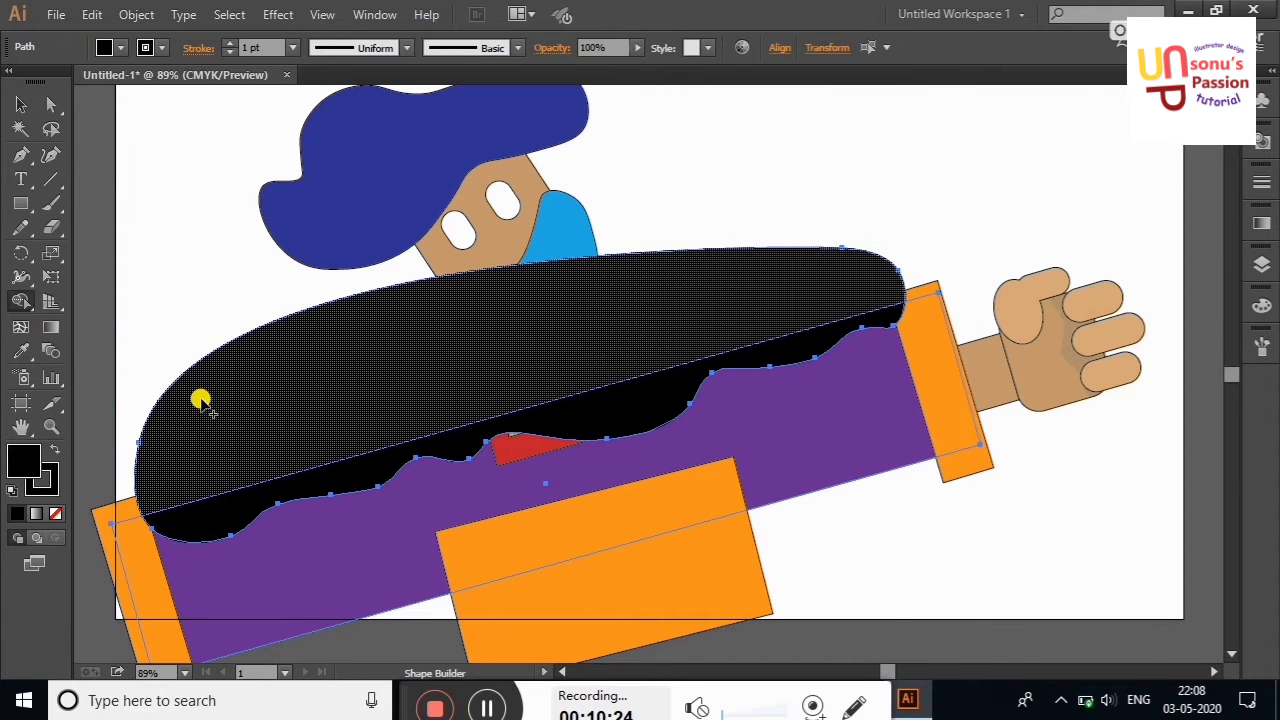
pyautogui.keyDown('alt'); pyautogui.click(197, 400); pyautogui.keyUp('alt')
# Merge the neck area and the red collar piece into the black shape with Shape Builder
pyautogui.click(20, 106)
pyautogui.click(243, 271)
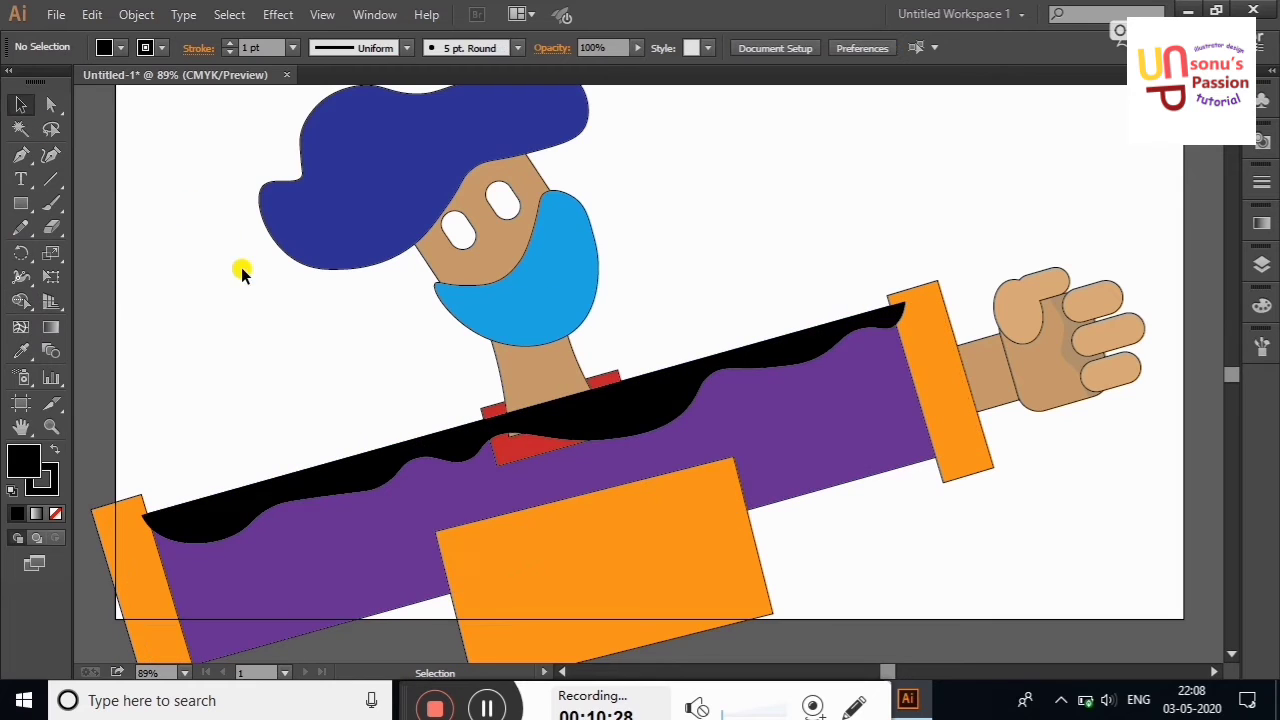
pyautogui.click(522, 449)
pyautogui.keyDown('shift'); pyautogui.click(520, 449); pyautogui.keyUp('shift')
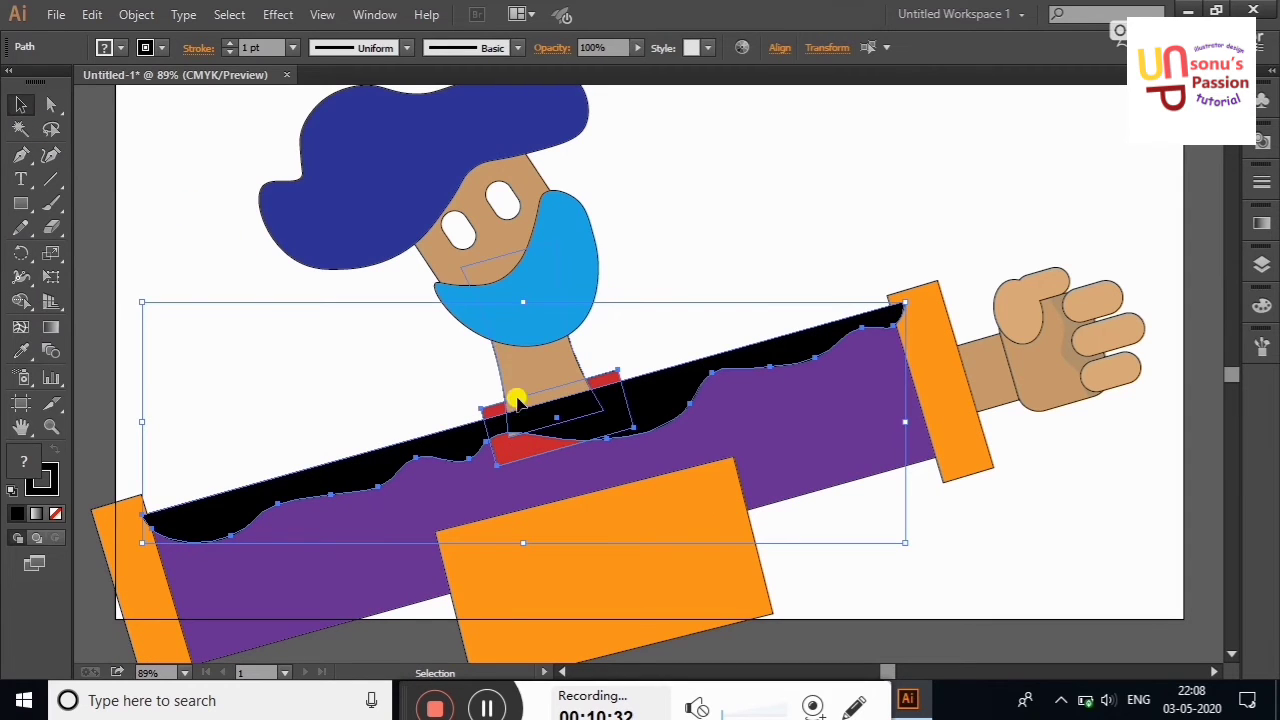
pyautogui.click(20, 301)
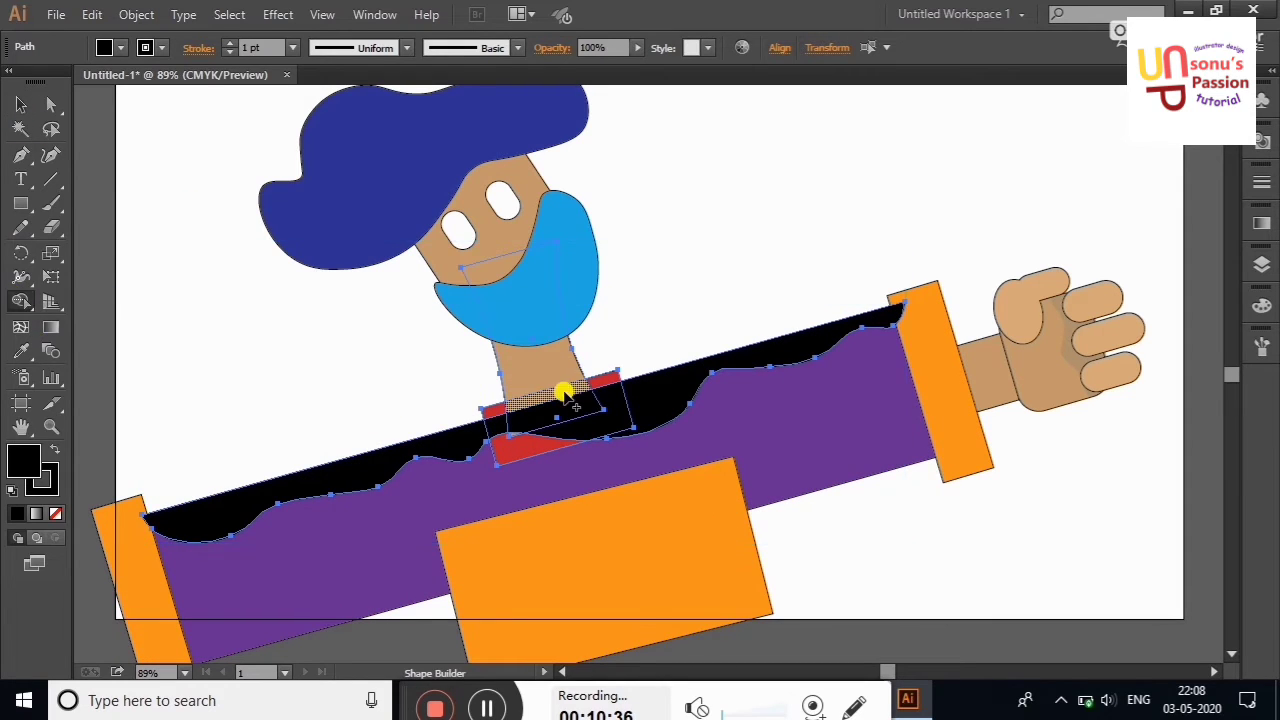
pyautogui.moveTo(548, 368)
pyautogui.mouseDown()
pyautogui.moveTo(562, 405)
pyautogui.moveTo(604, 378)
pyautogui.mouseUp()
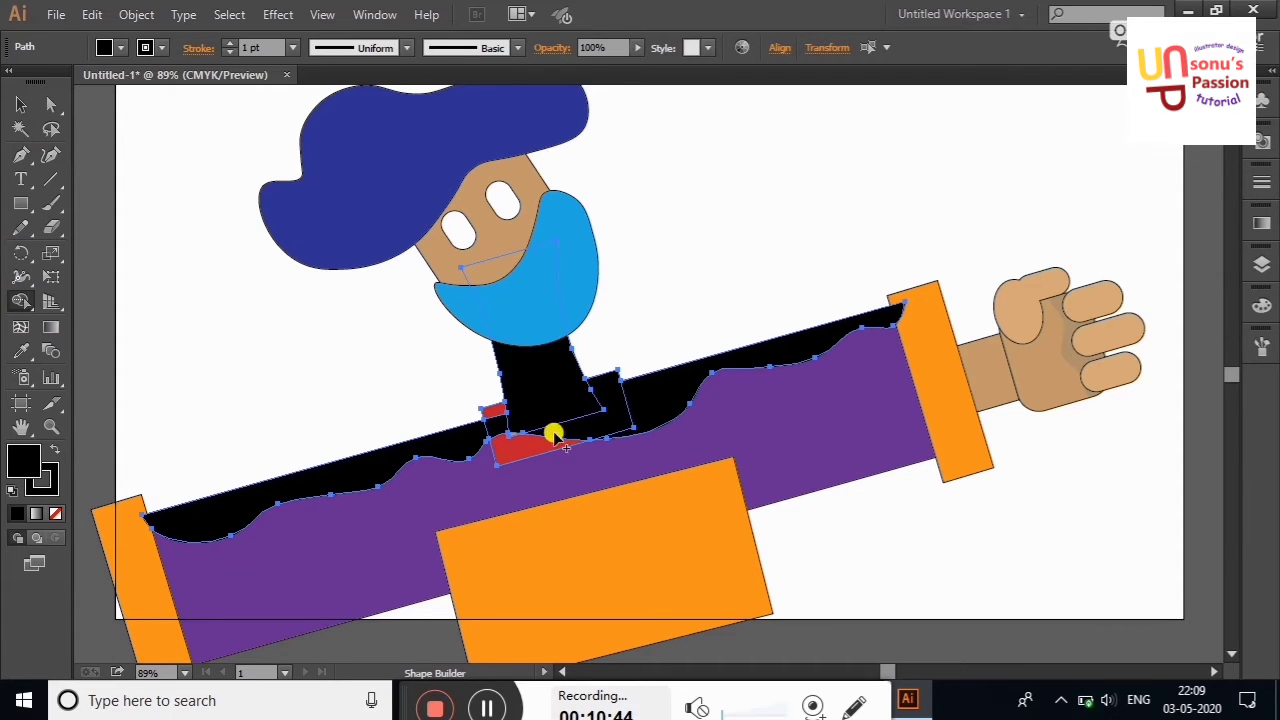
pyautogui.moveTo(500, 440); pyautogui.dragTo(630, 418)
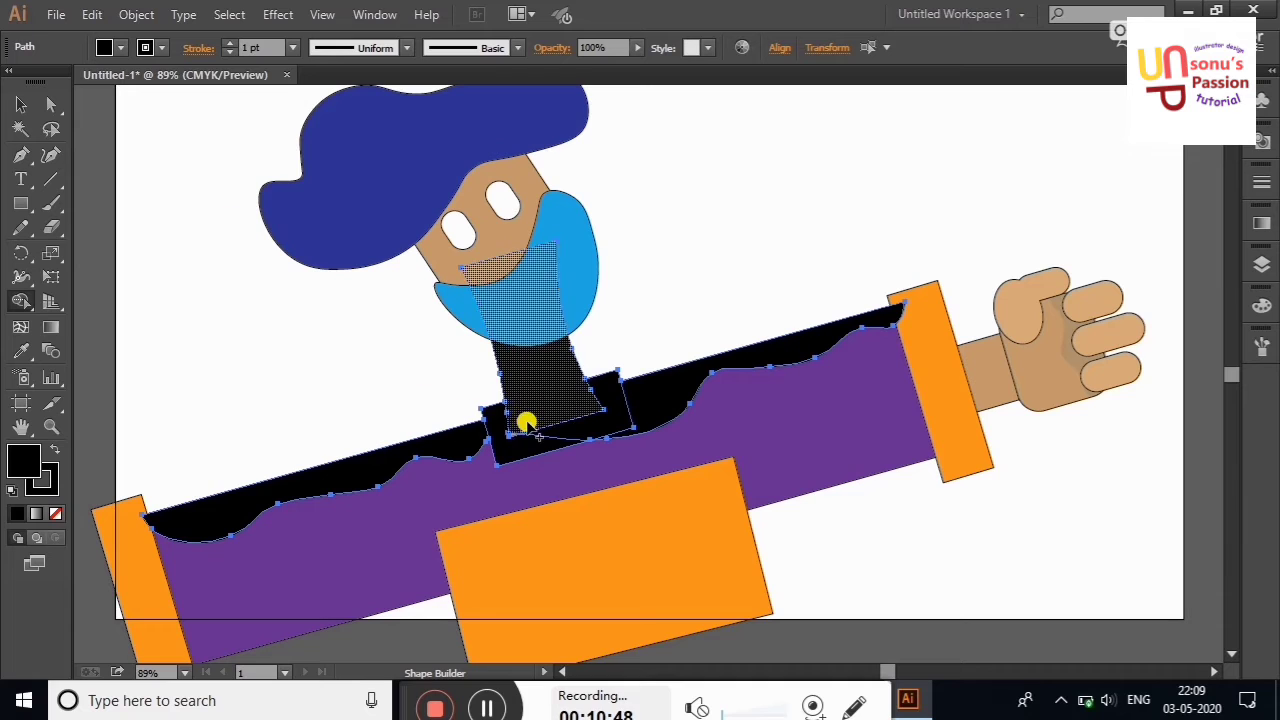
# Restore the neck to the tan face colour using the Eyedropper
pyautogui.click(21, 104)
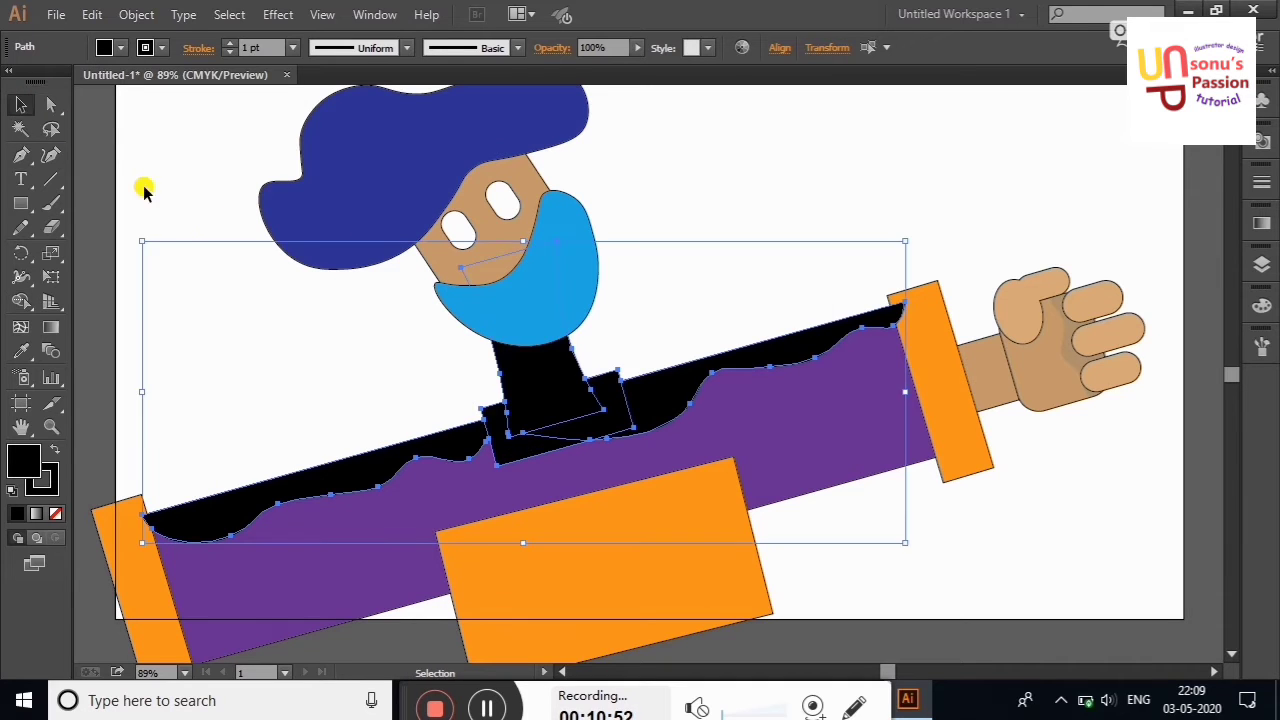
pyautogui.click(426, 398)
pyautogui.click(556, 379)
pyautogui.click(21, 351)
pyautogui.click(446, 254)
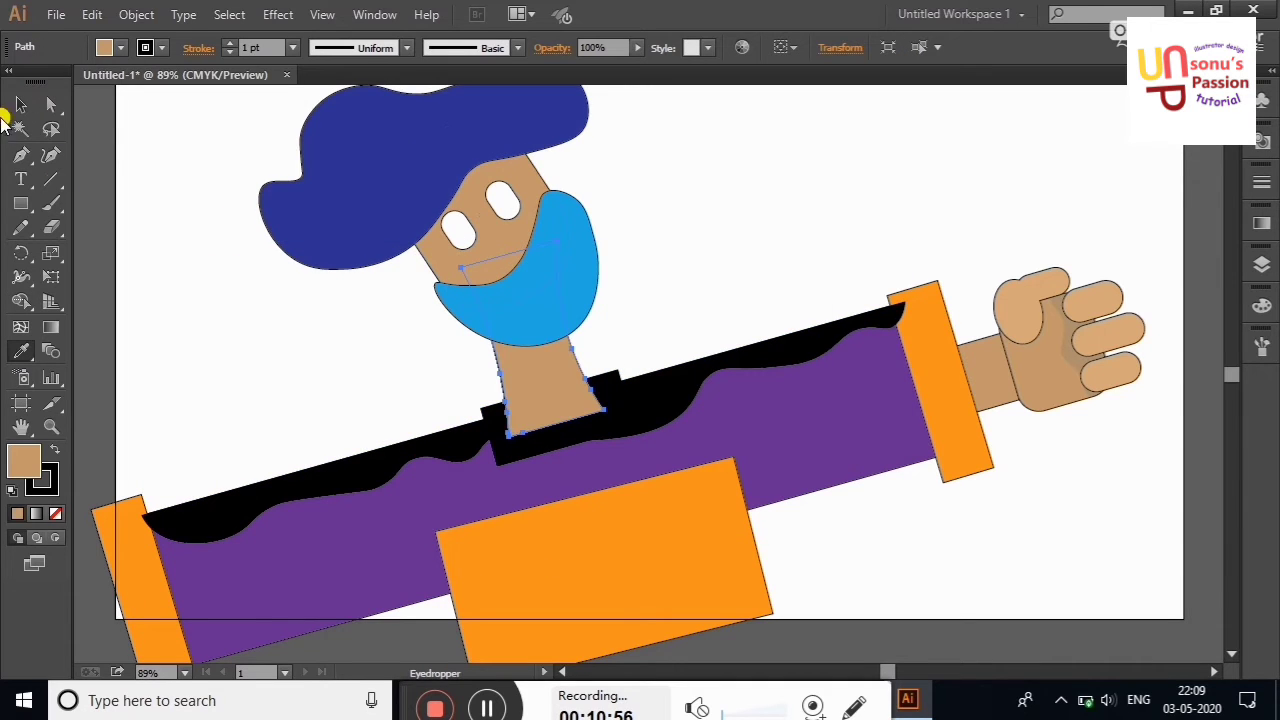
pyautogui.click(19, 101)
pyautogui.click(137, 143)
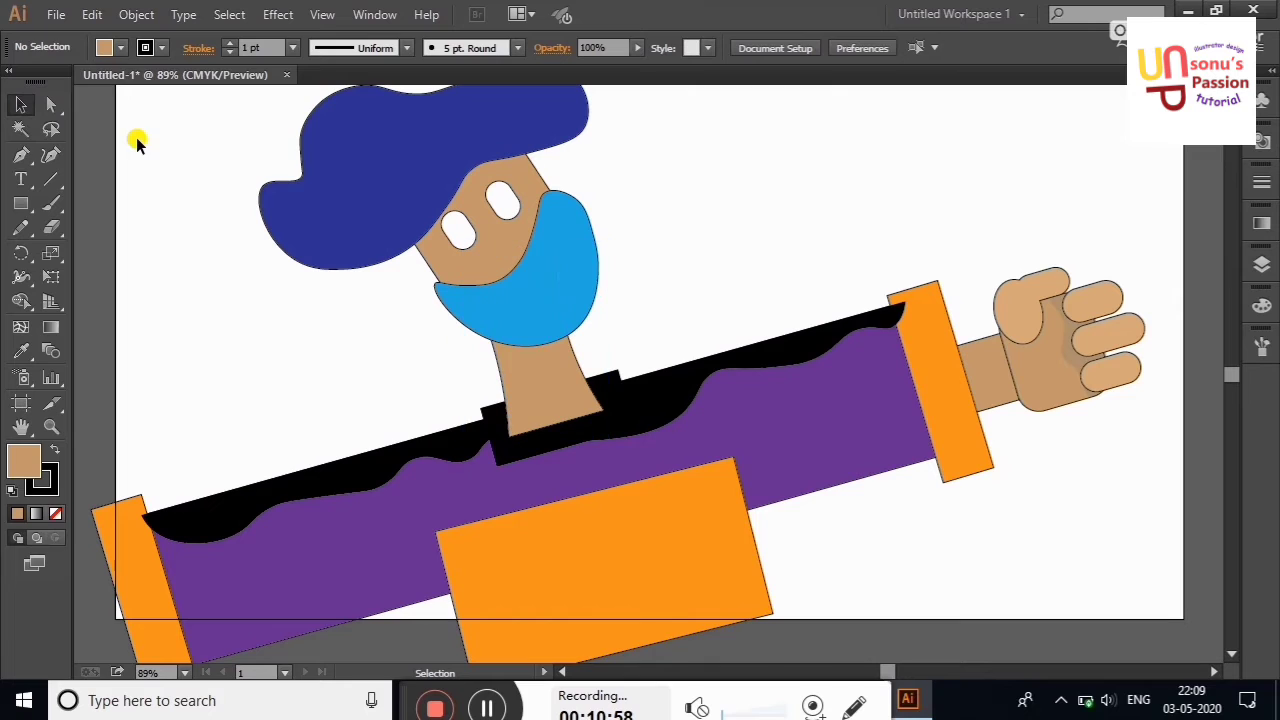
# Fill the piece behind the neck red to form the collar
pyautogui.click(587, 441)
pyautogui.click(104, 48)
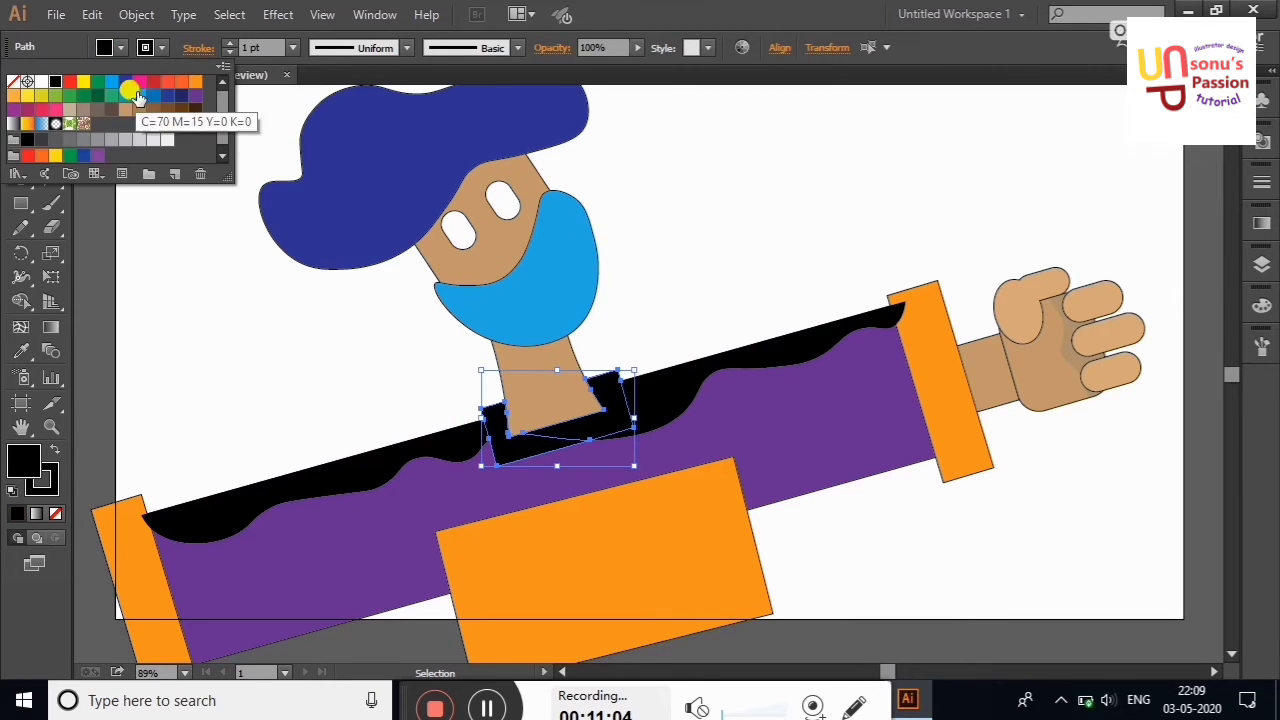
pyautogui.click(128, 82)
pyautogui.click(195, 322)
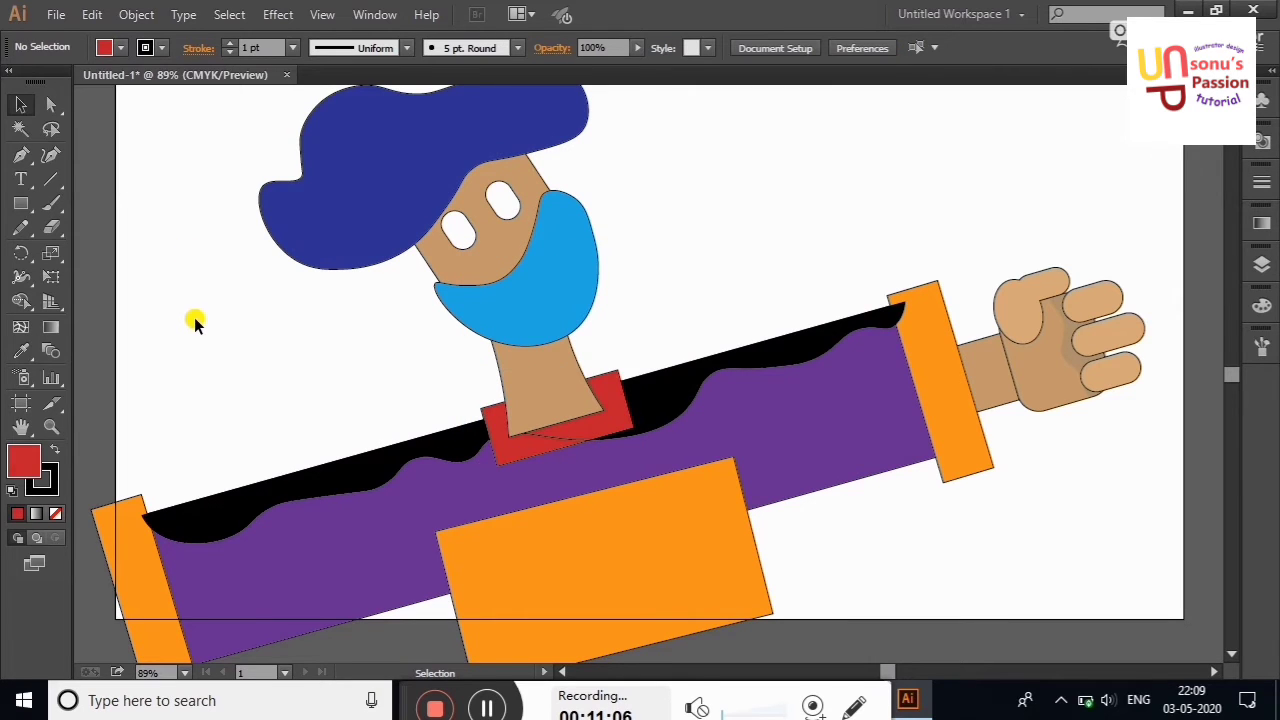
# Trim the black sleeve band where it overlaps both orange cuffs with Shape Builder
pyautogui.click(923, 316)
pyautogui.keyDown('shift'); pyautogui.click(145, 535); pyautogui.keyUp('shift')
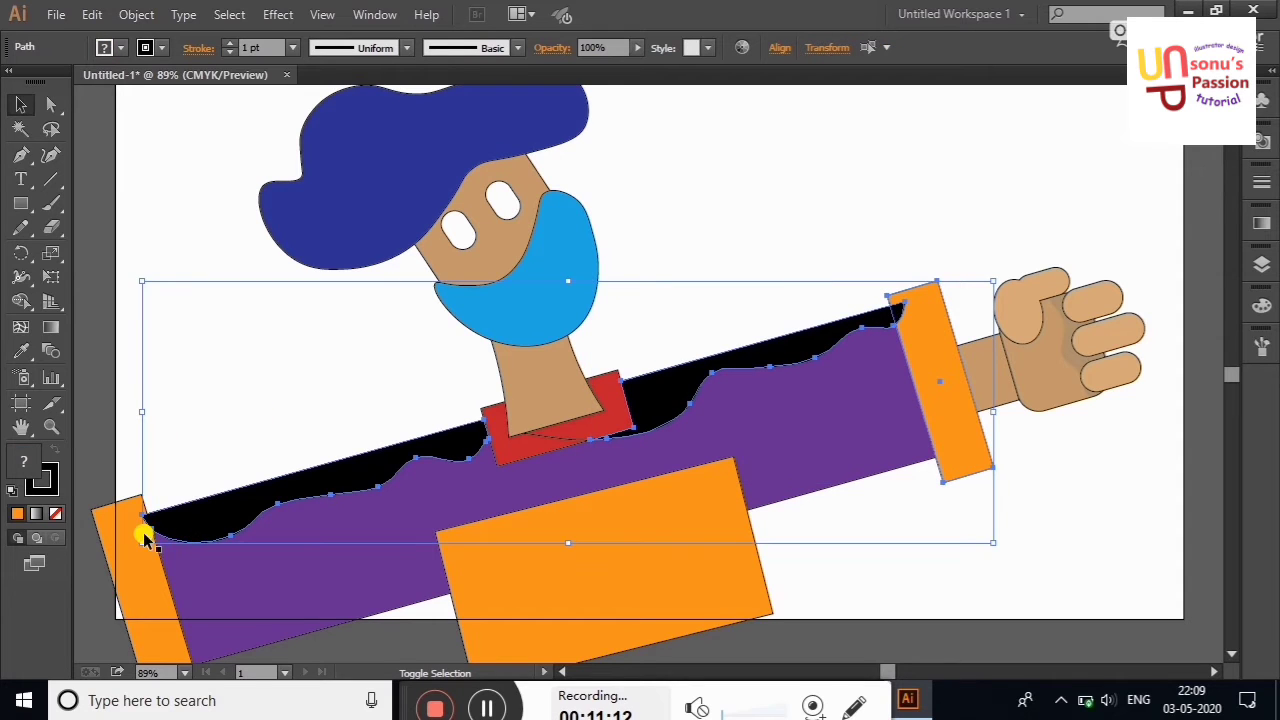
pyautogui.keyDown('shift'); pyautogui.click(133, 541); pyautogui.keyUp('shift')
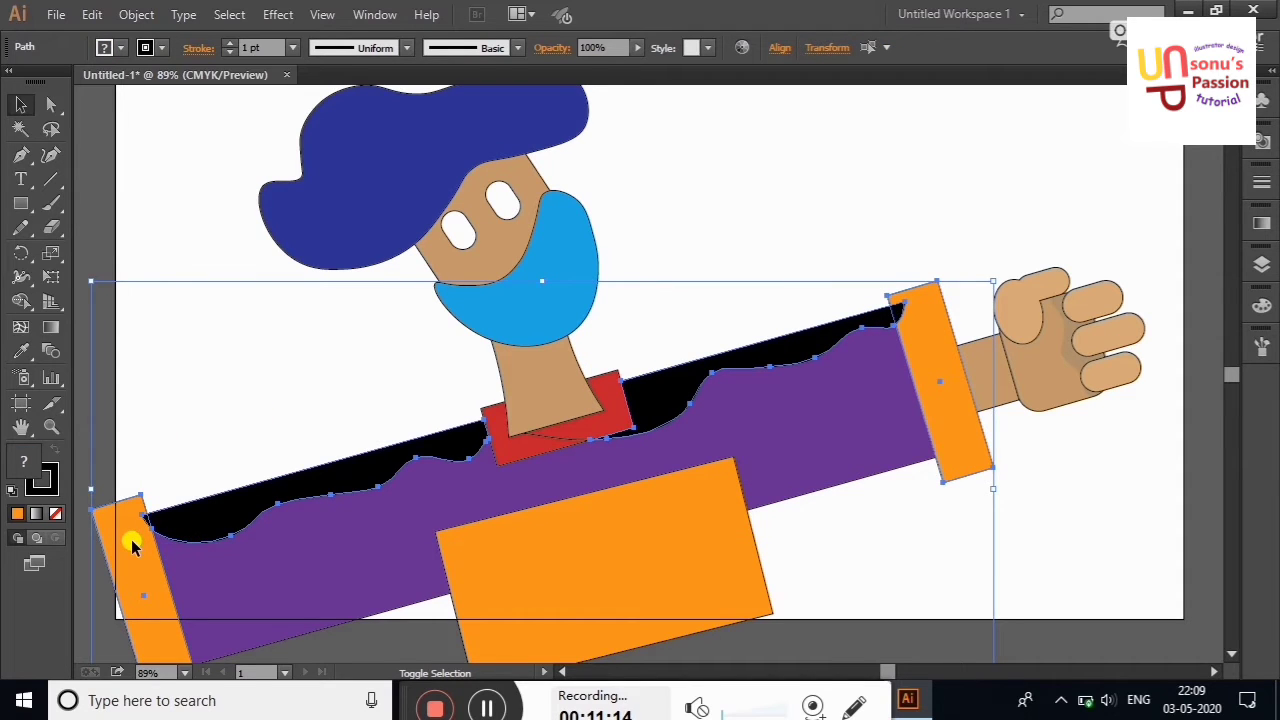
pyautogui.click(21, 302)
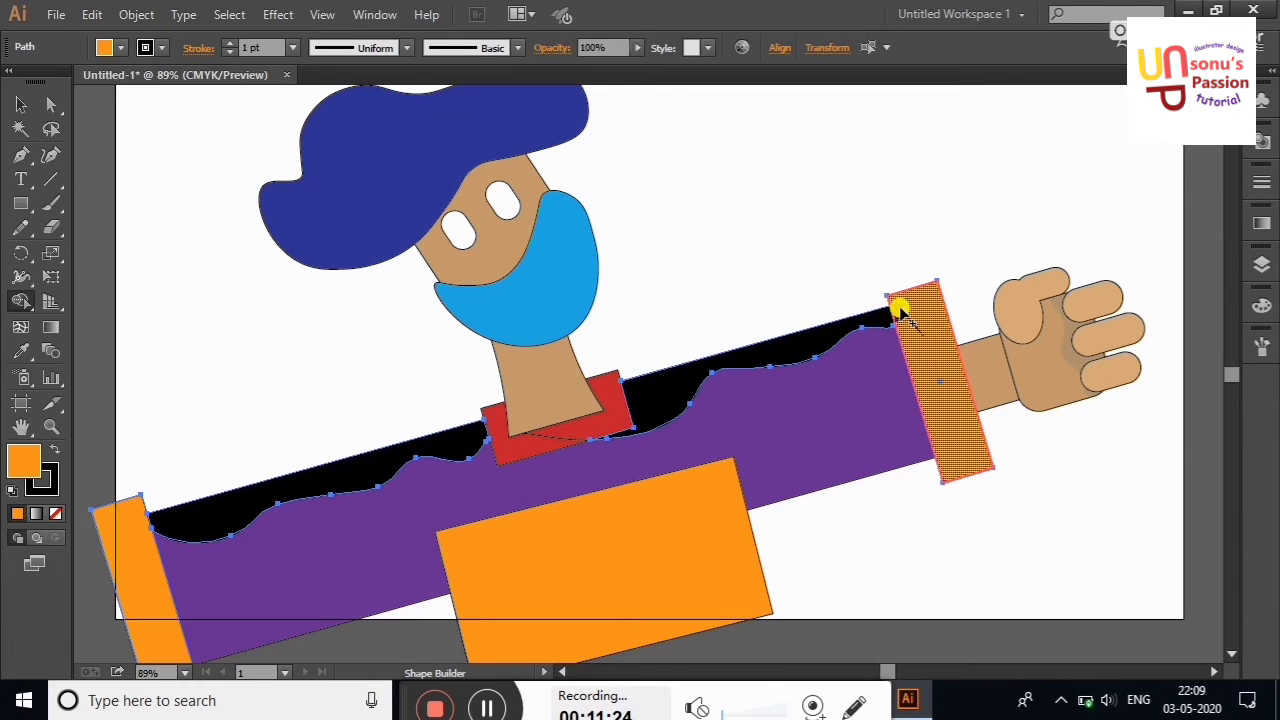
pyautogui.click(21, 104)
pyautogui.click(150, 207)
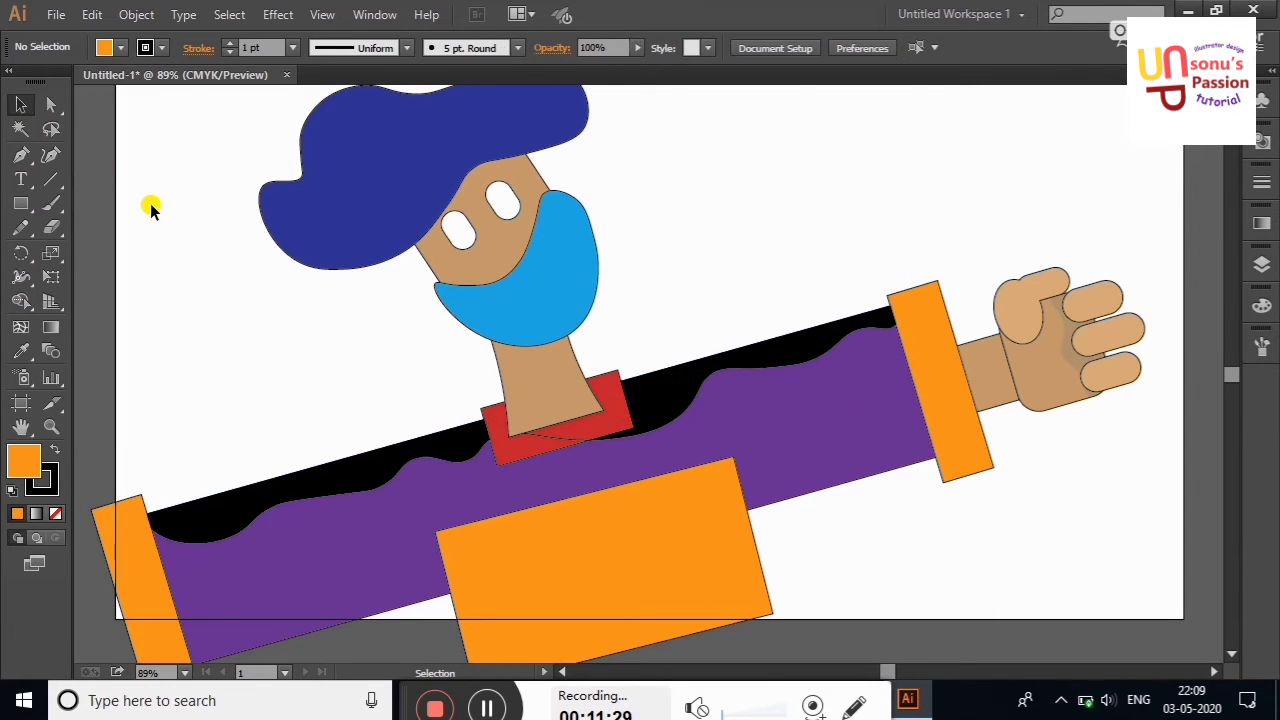
pyautogui.click(695, 388)
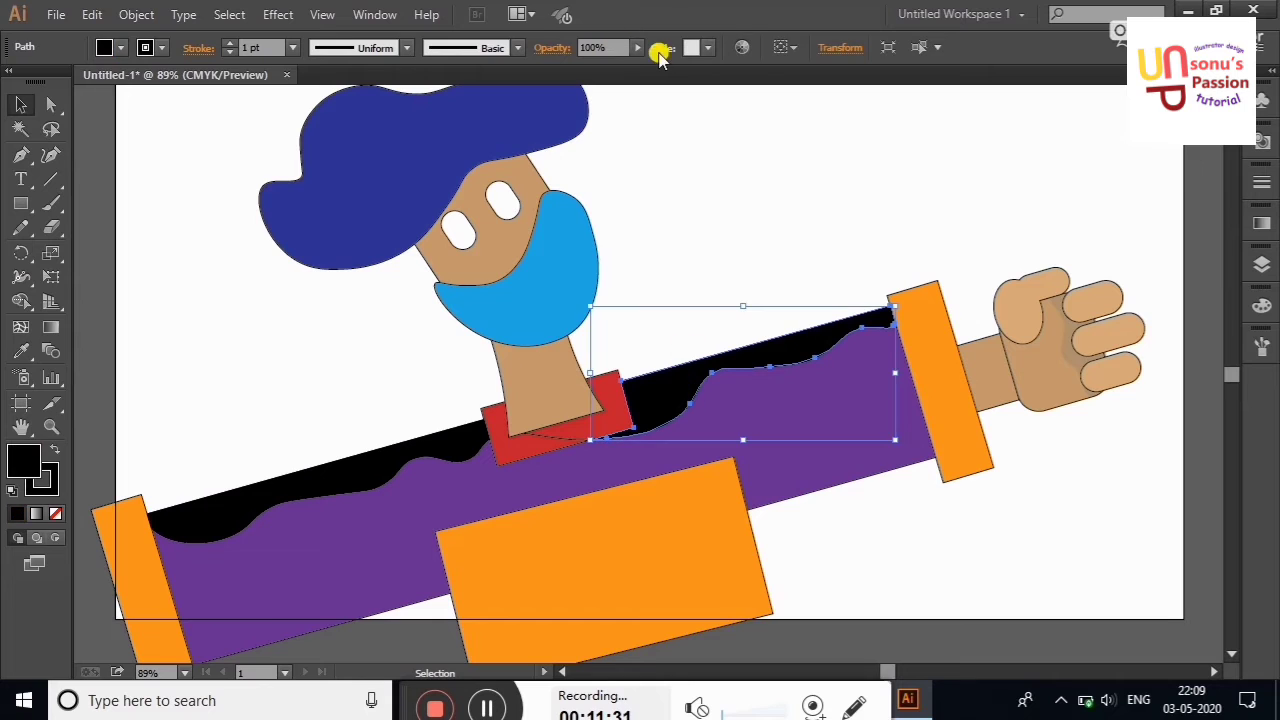
# Fill both the right and left wave pieces with dark navy
pyautogui.click(120, 48)
pyautogui.click(185, 103)
pyautogui.click(223, 266)
pyautogui.click(309, 497)
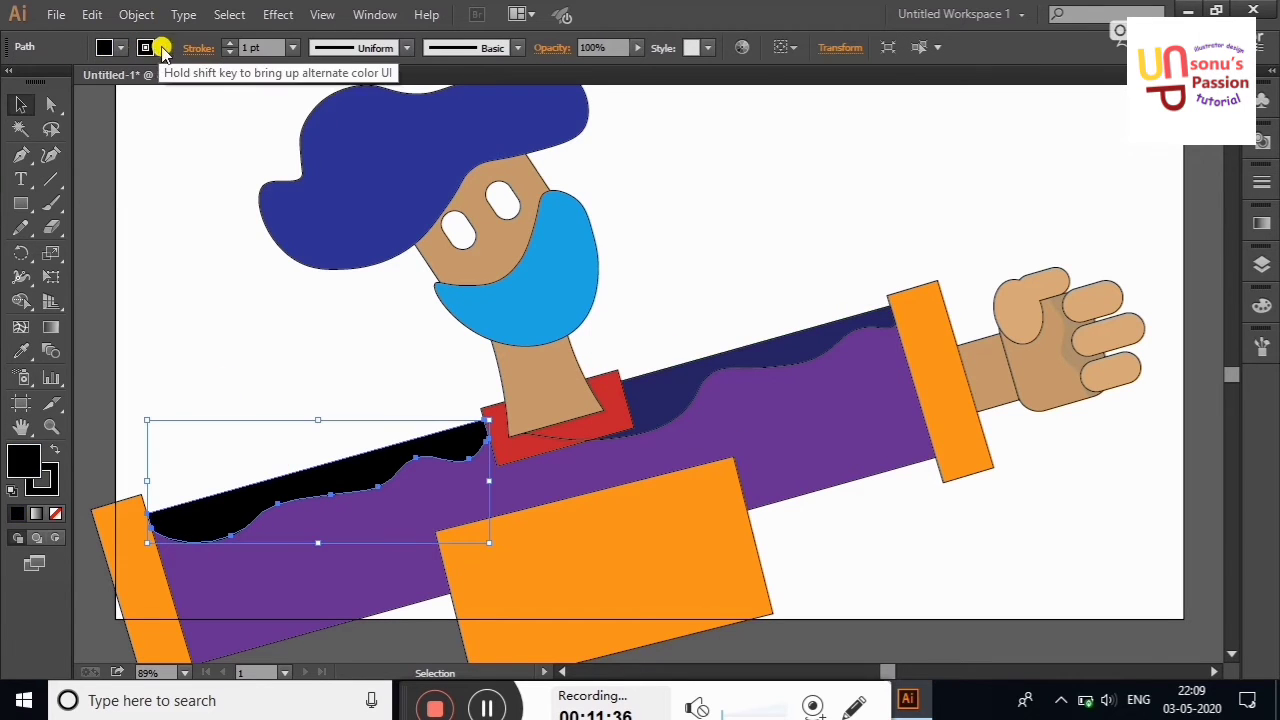
pyautogui.click(120, 48)
pyautogui.click(168, 97)
pyautogui.click(200, 212)
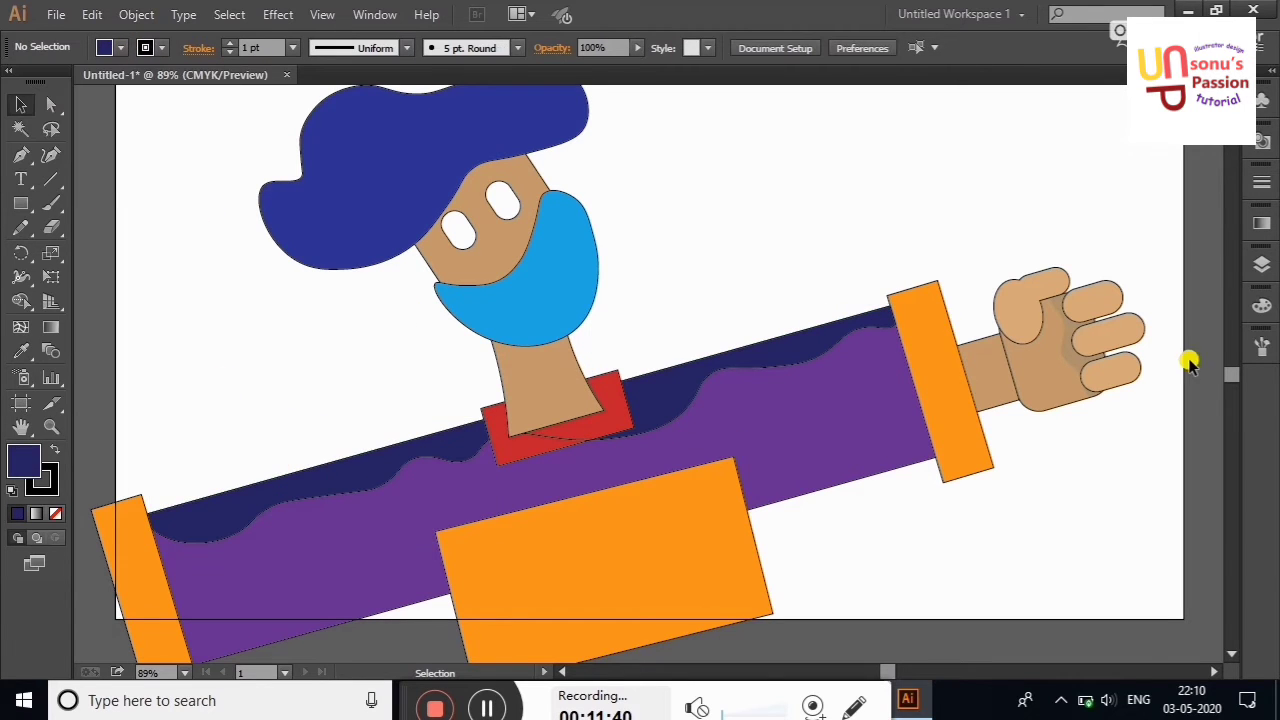
# Zoom out and set the stroke of all artwork to None
pyautogui.rightClick(830, 137)
pyautogui.click(912, 218)
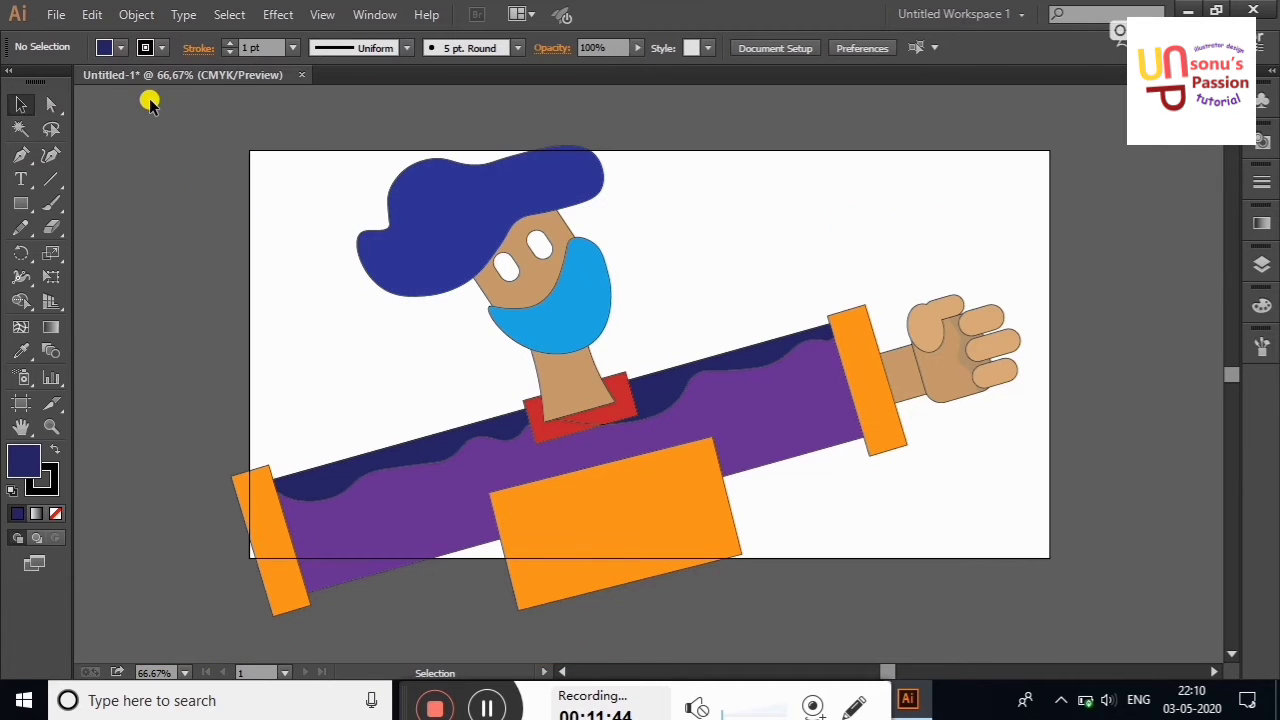
pyautogui.moveTo(1040, 626); pyautogui.dragTo(225, 140)
pyautogui.click(161, 47)
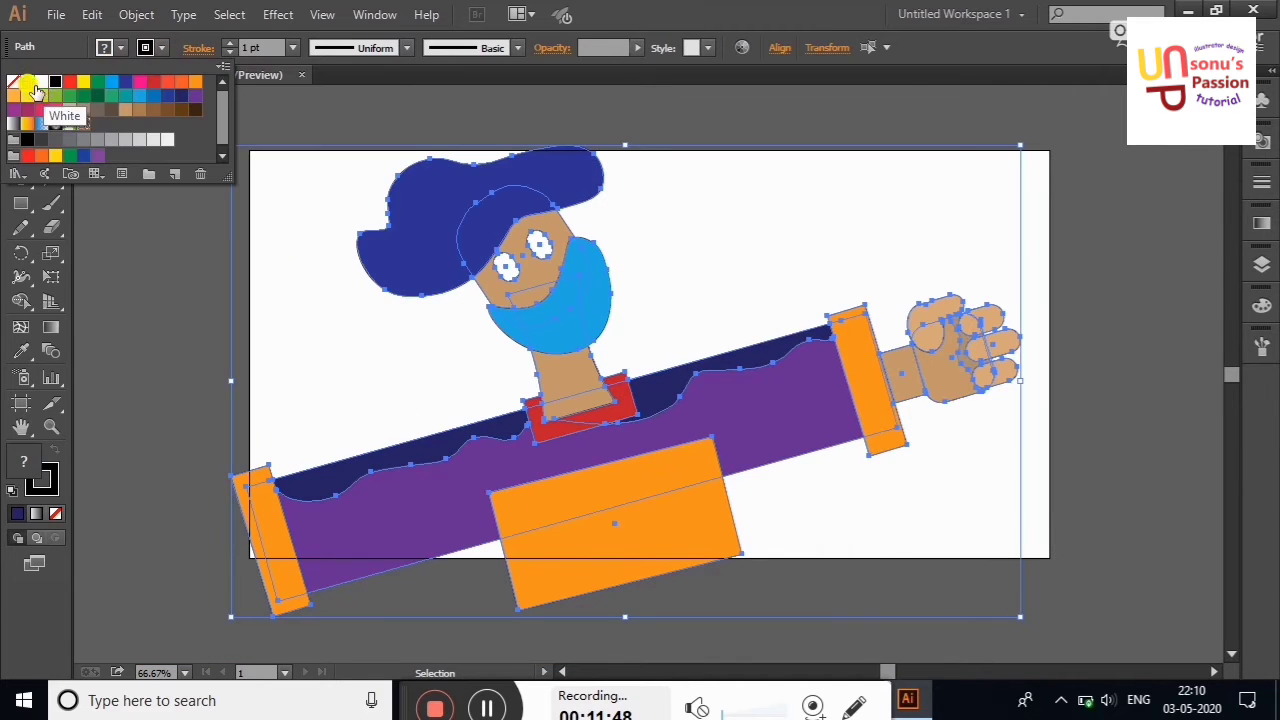
pyautogui.click(114, 240)
pyautogui.click(749, 222)
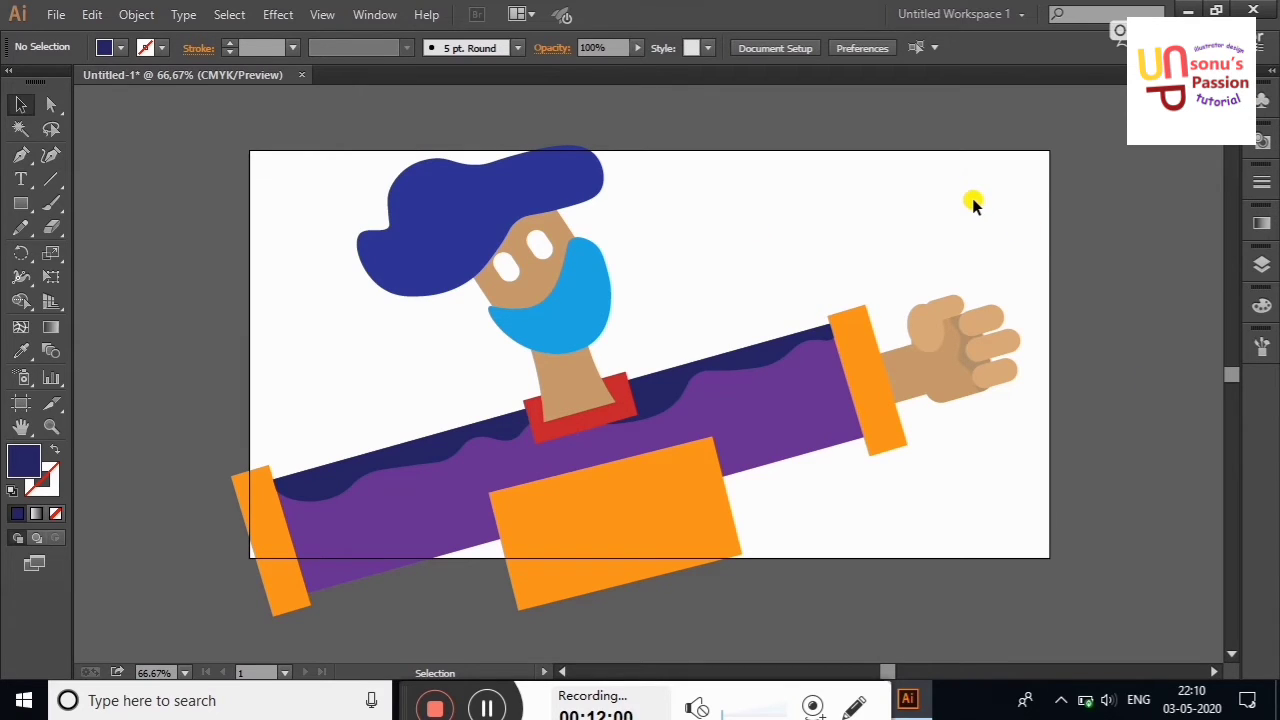
# Set the dark navy shading wave's opacity to 43%
pyautogui.click(673, 517)
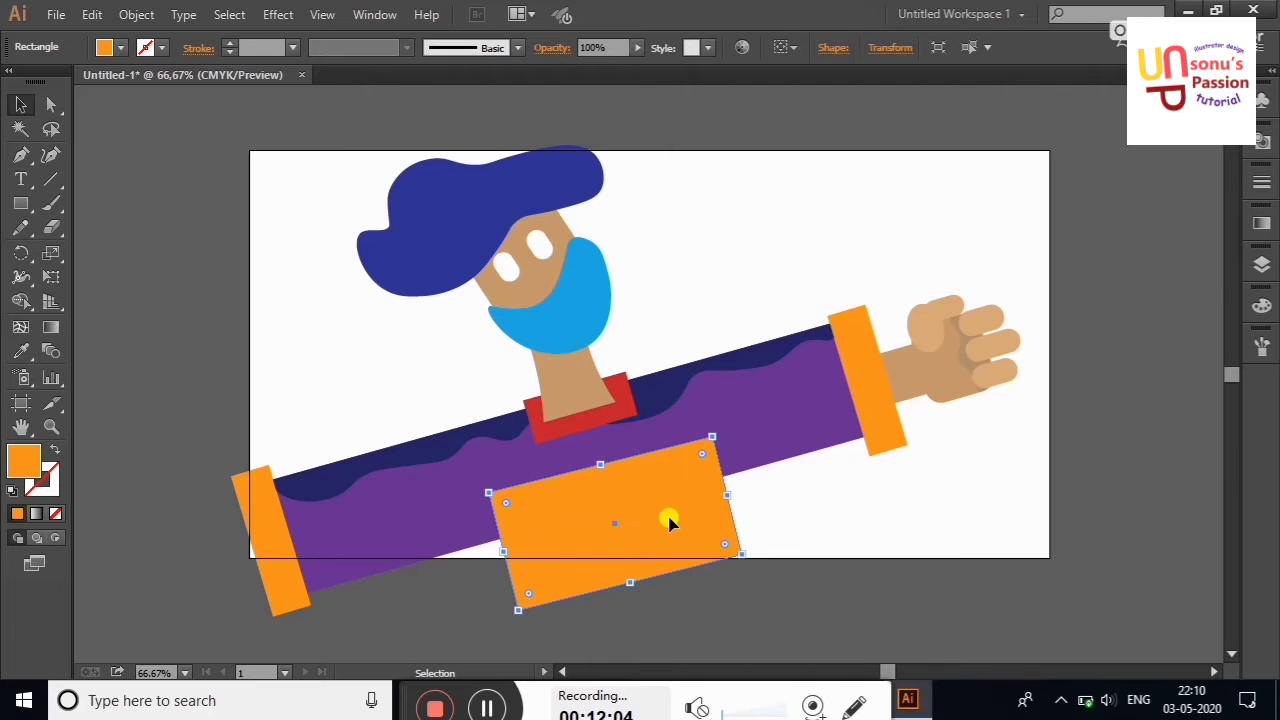
pyautogui.click(669, 391)
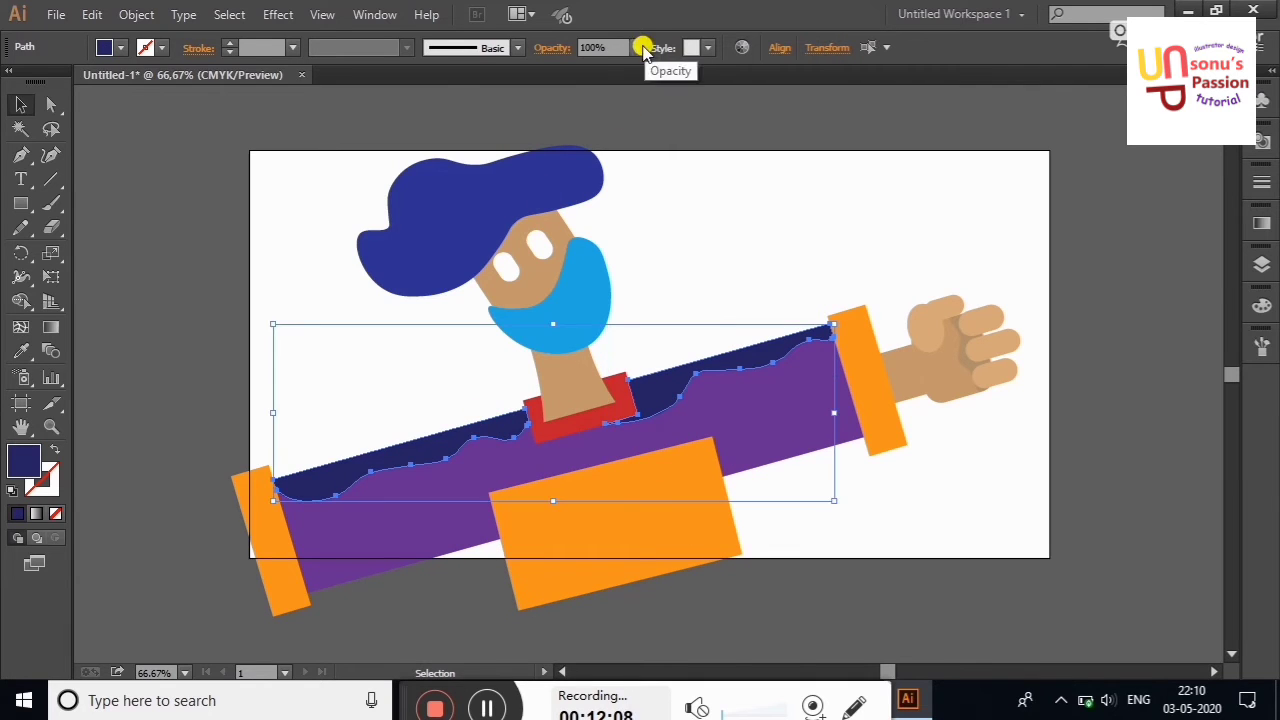
pyautogui.click(643, 48)
pyautogui.moveTo(606, 64); pyautogui.dragTo(604, 66)
pyautogui.click(742, 244)
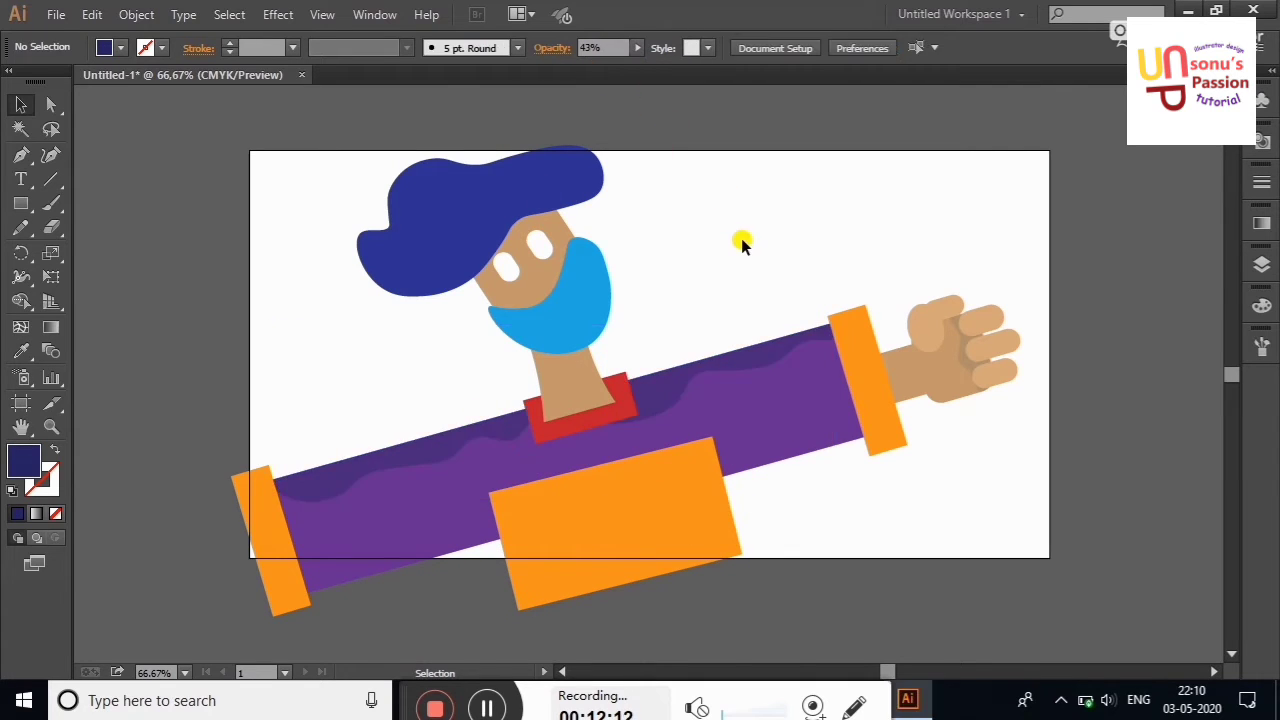
# Set up the Paintbrush with no fill and a dark navy stroke for the mask
pyautogui.click(598, 288)
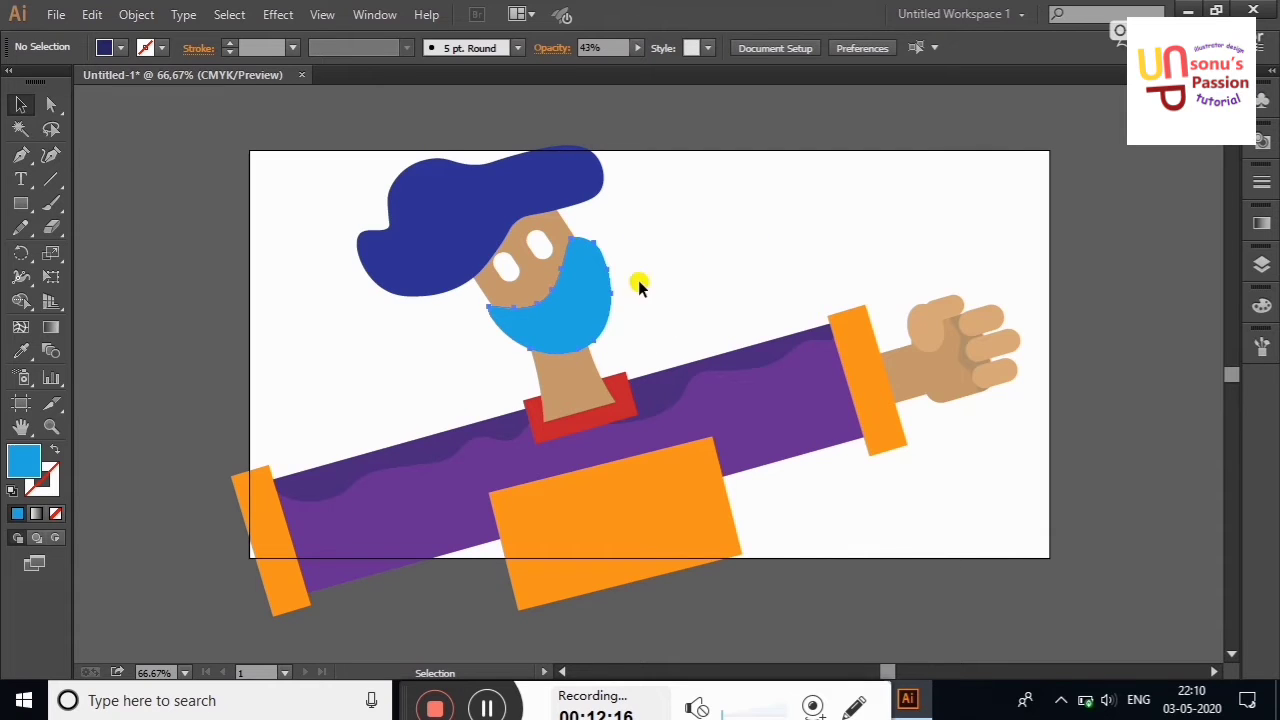
pyautogui.click(677, 233)
pyautogui.press('b')
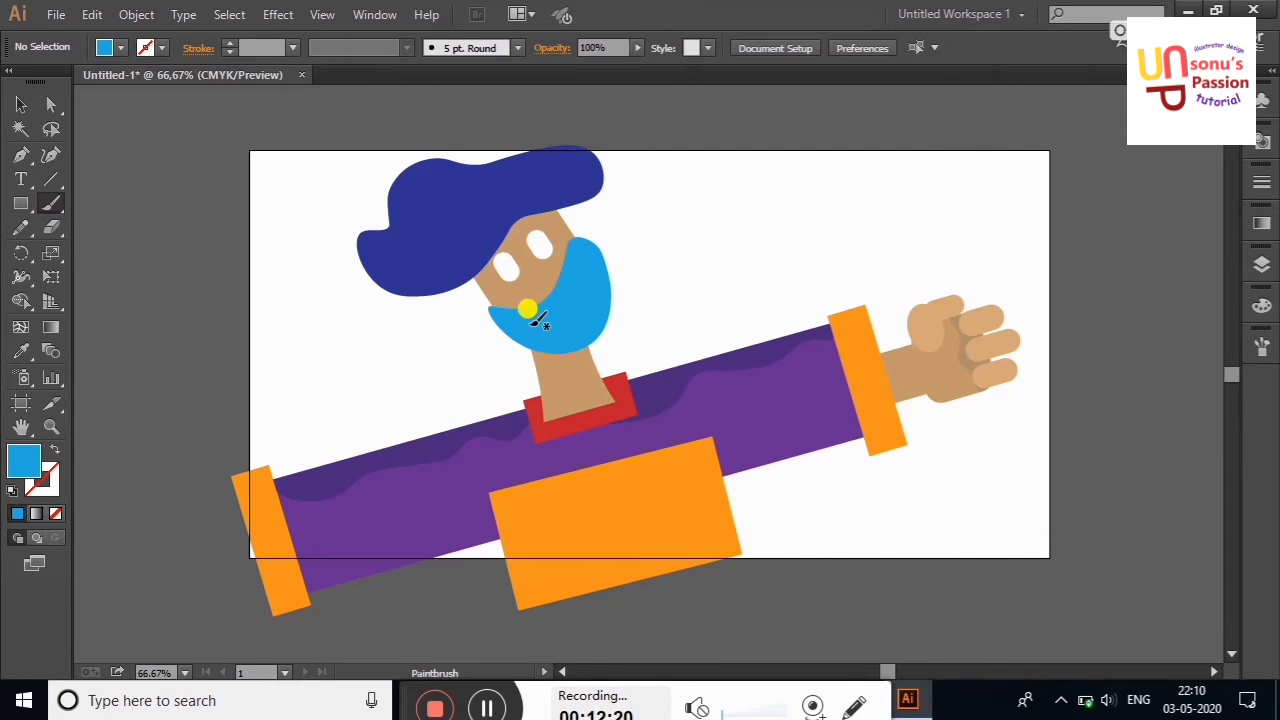
pyautogui.hotkey('shift', 'x')
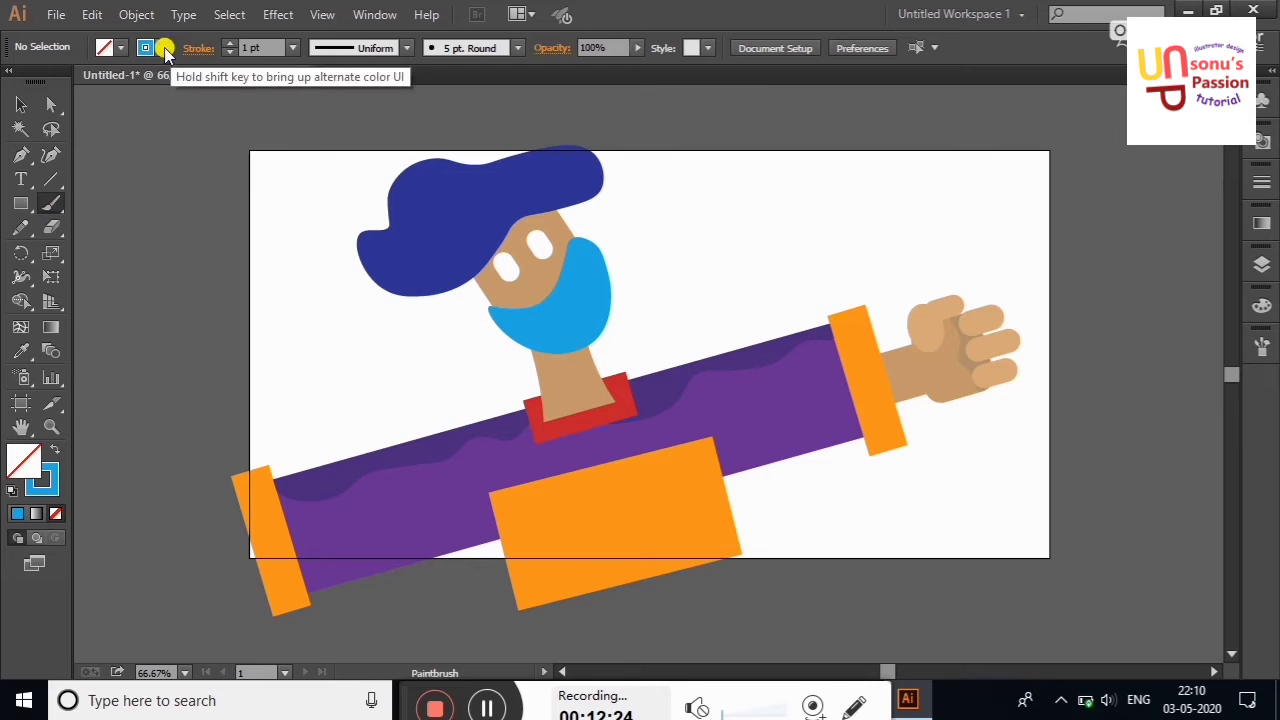
pyautogui.click(160, 47)
pyautogui.click(181, 95)
pyautogui.click(561, 311)
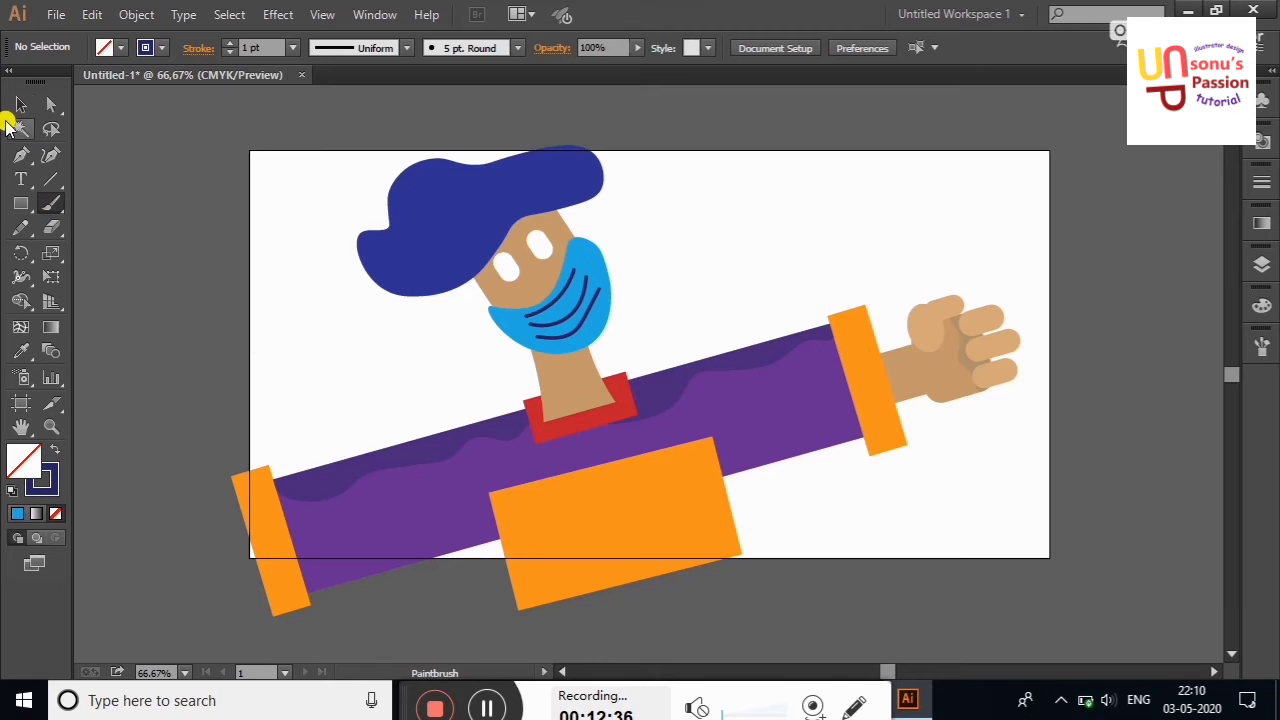
# Try brush shapes and tapered variable width profiles on the mask's navy lines
pyautogui.click(21, 104)
pyautogui.click(570, 290)
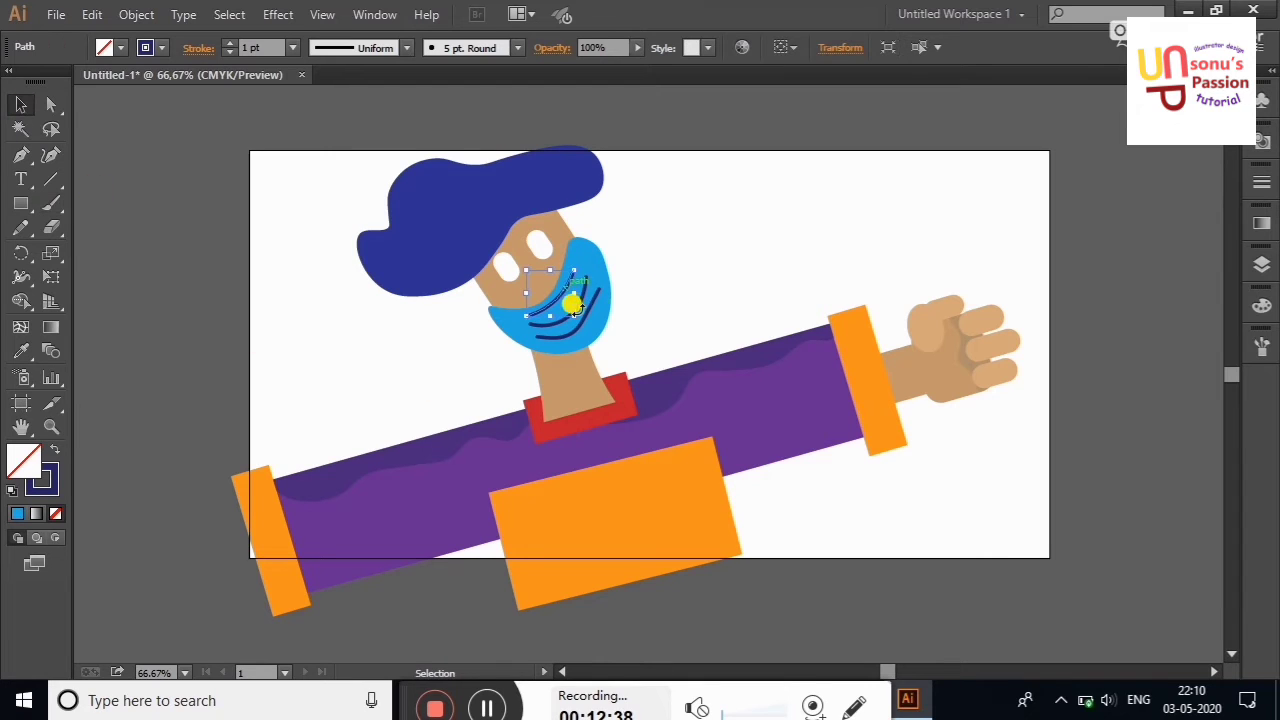
pyautogui.click(516, 48)
pyautogui.click(357, 115)
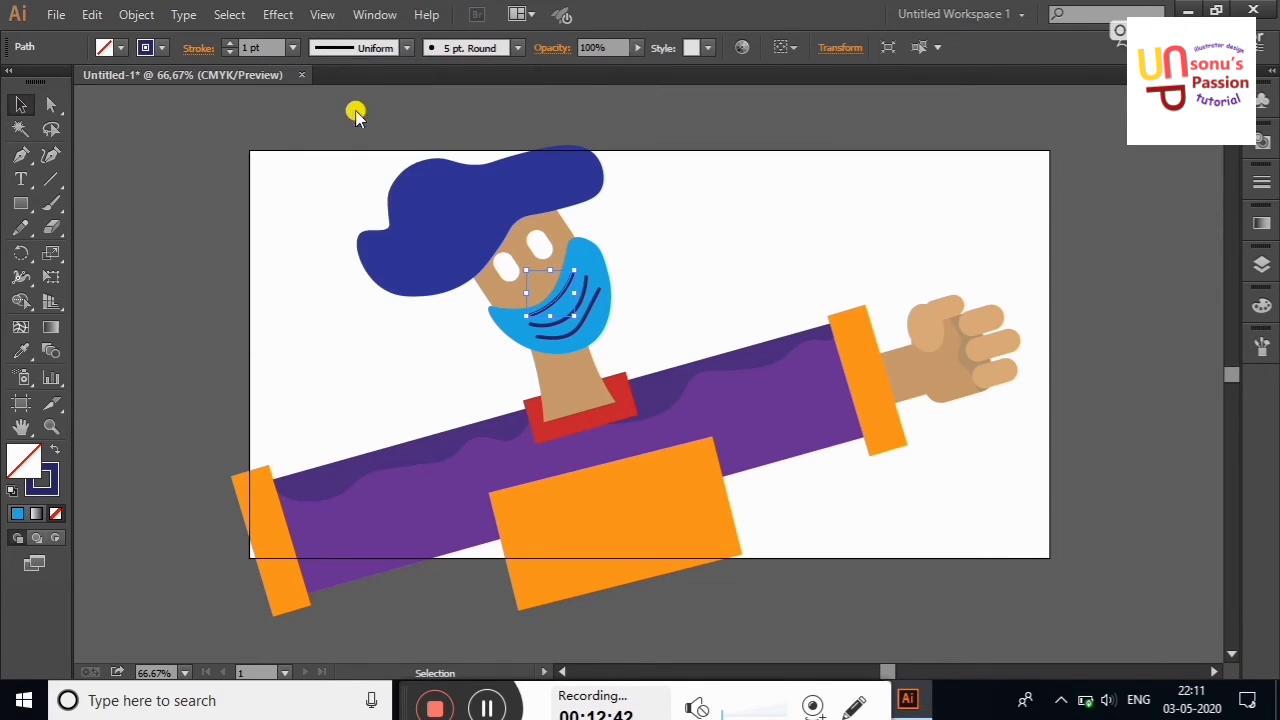
pyautogui.click(406, 48)
pyautogui.click(352, 205)
pyautogui.click(646, 127)
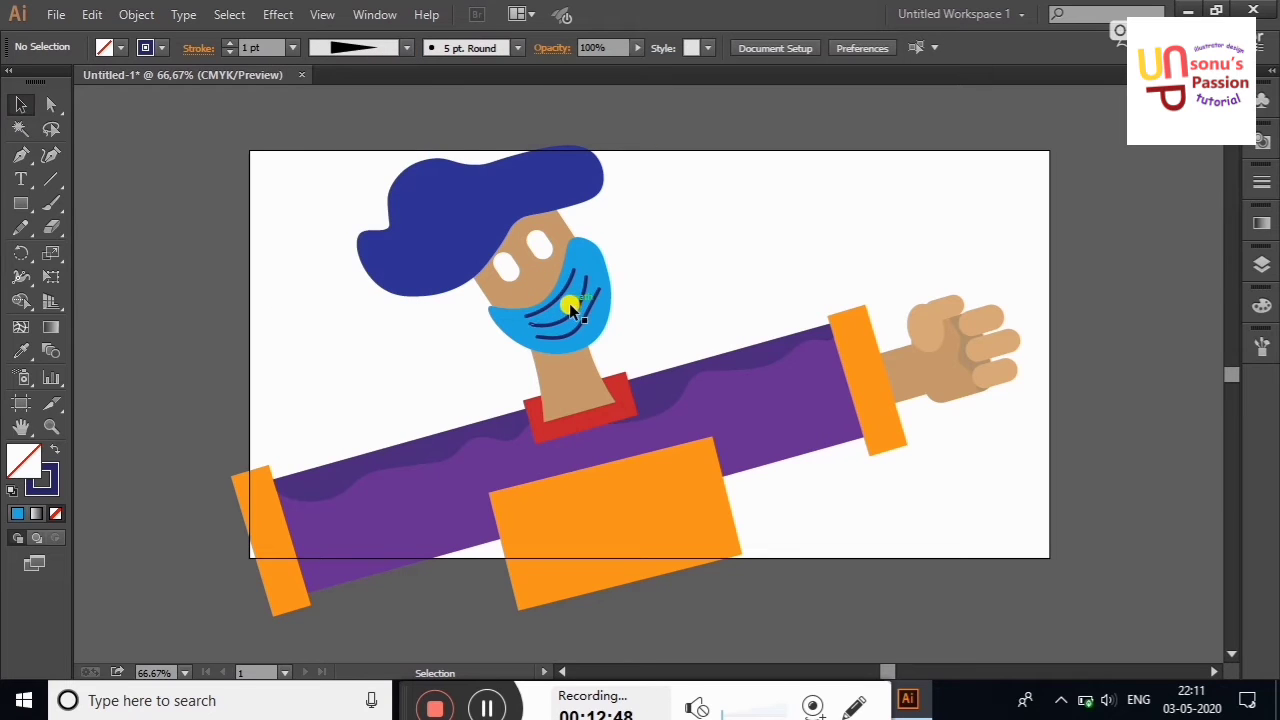
pyautogui.click(570, 310)
pyautogui.click(406, 48)
pyautogui.click(352, 110)
pyautogui.click(686, 126)
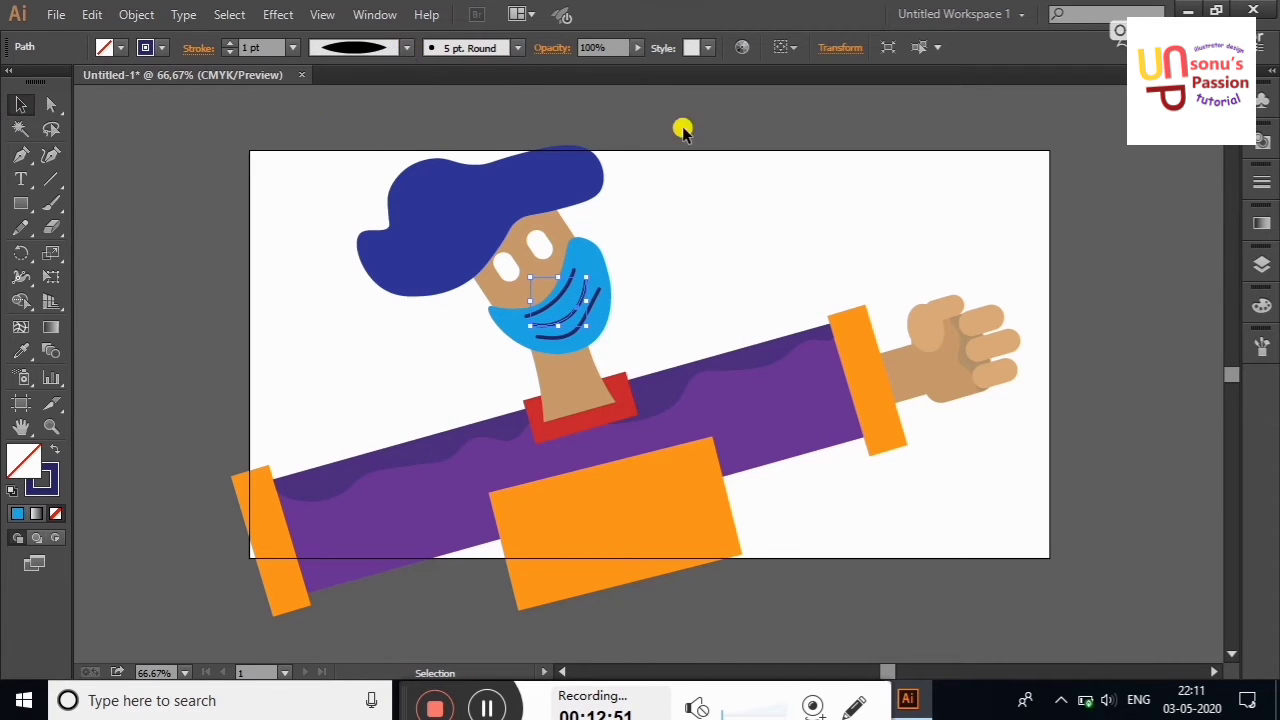
# Undo the last stroke change on the mask lines
pyautogui.click(578, 334)
pyautogui.click(406, 48)
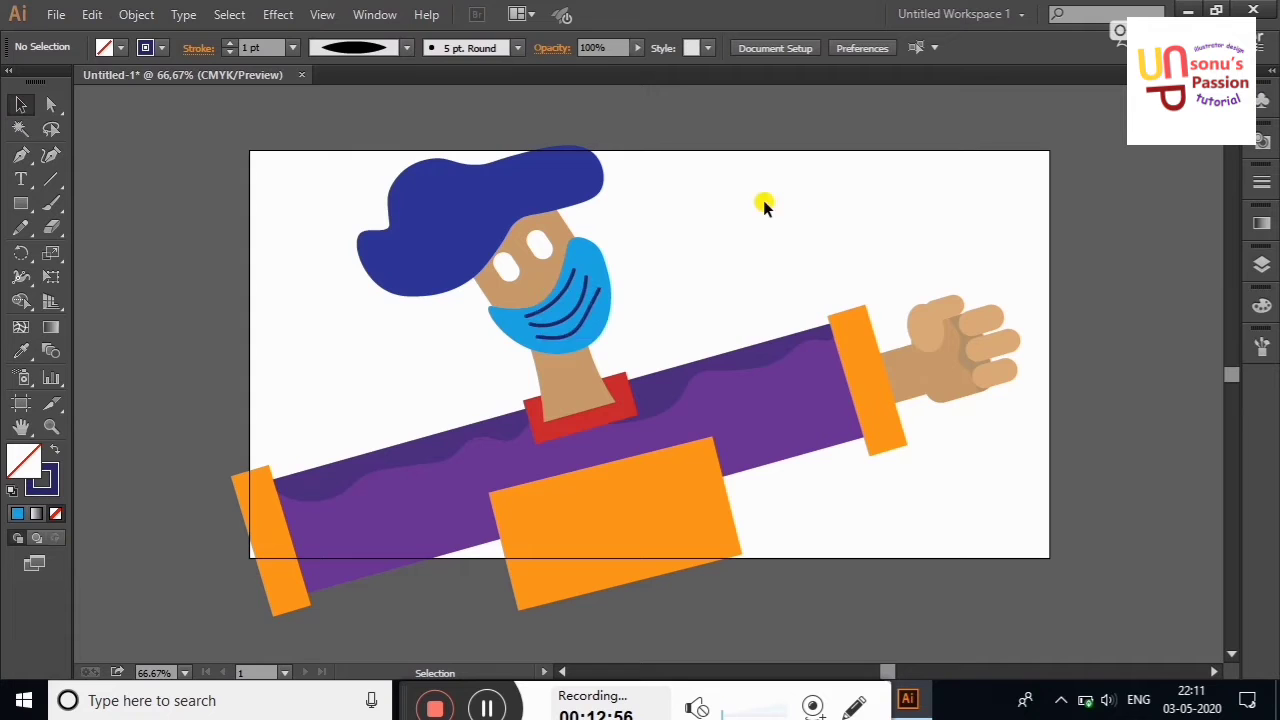
pyautogui.rightClick(753, 205)
pyautogui.click(771, 214)
pyautogui.rightClick(786, 194)
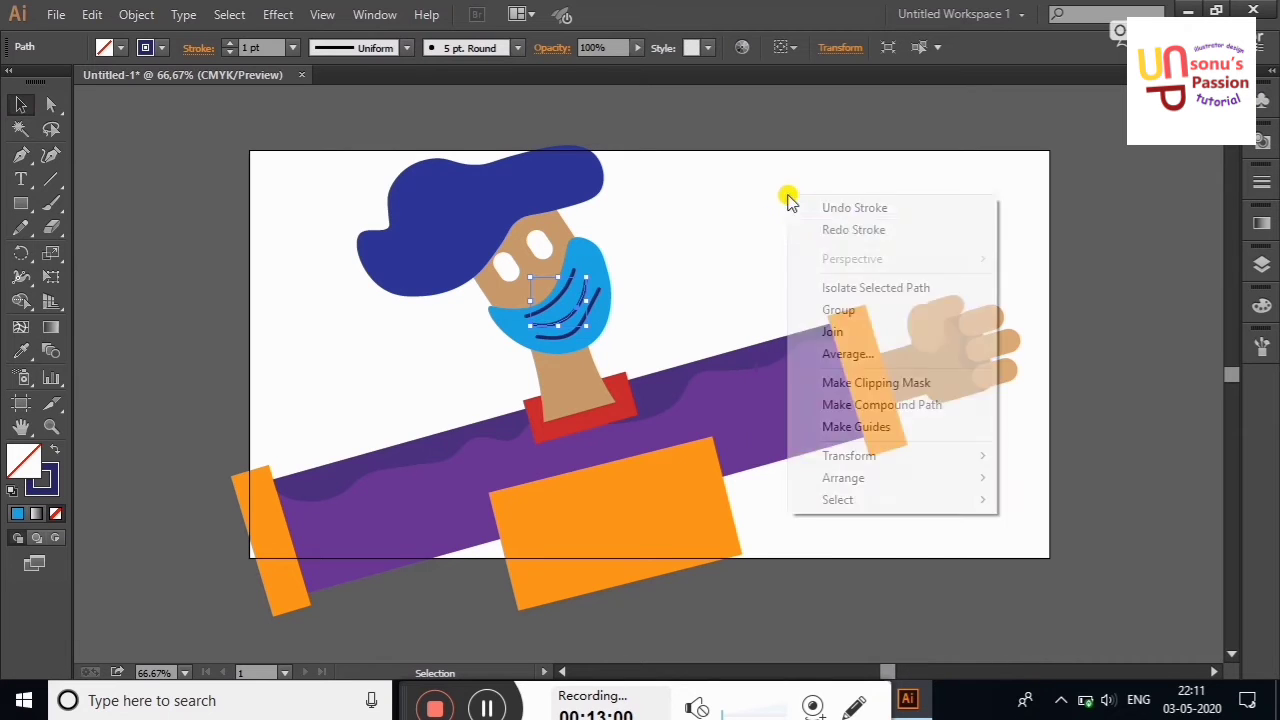
pyautogui.press('Escape')
# Delete all the navy curves from the mask
pyautogui.click(722, 220)
pyautogui.click(571, 278)
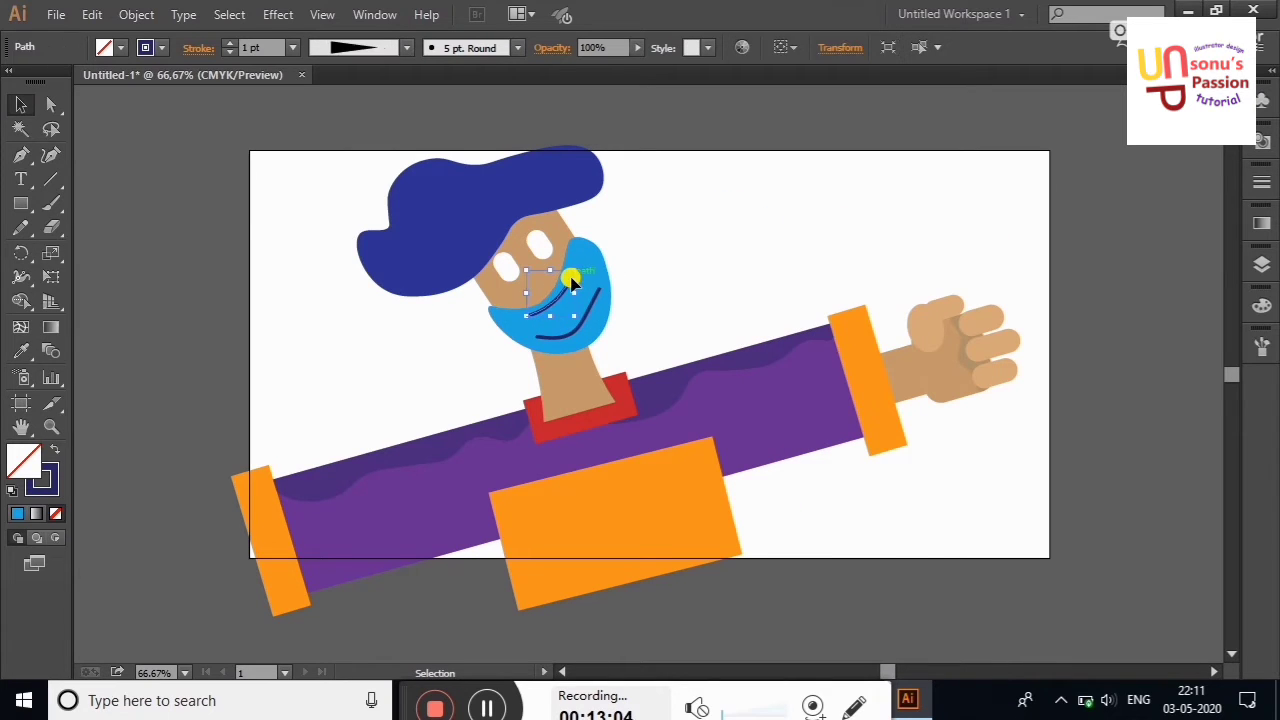
pyautogui.press('Delete')
pyautogui.click(593, 313)
pyautogui.press('Delete')
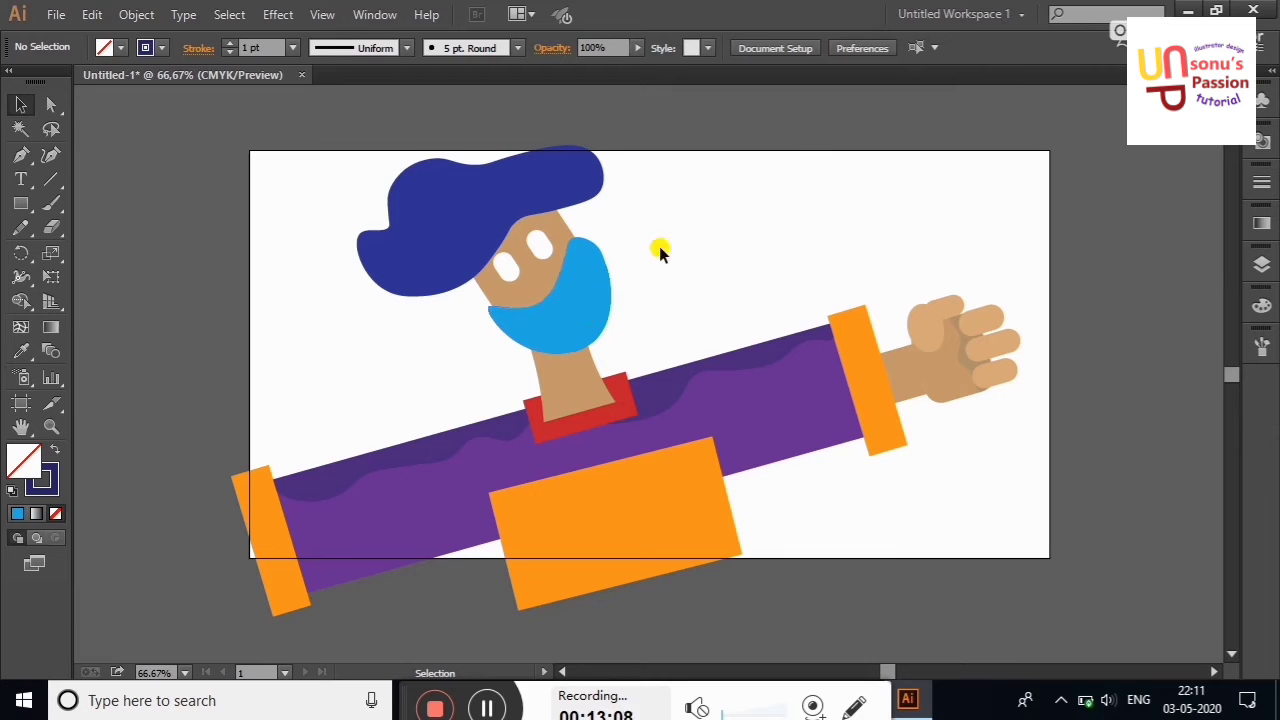
# Draw a curved band shape across the blue hair with the Curvature tool
pyautogui.click(385, 197)
pyautogui.click(330, 195)
pyautogui.click(51, 155)
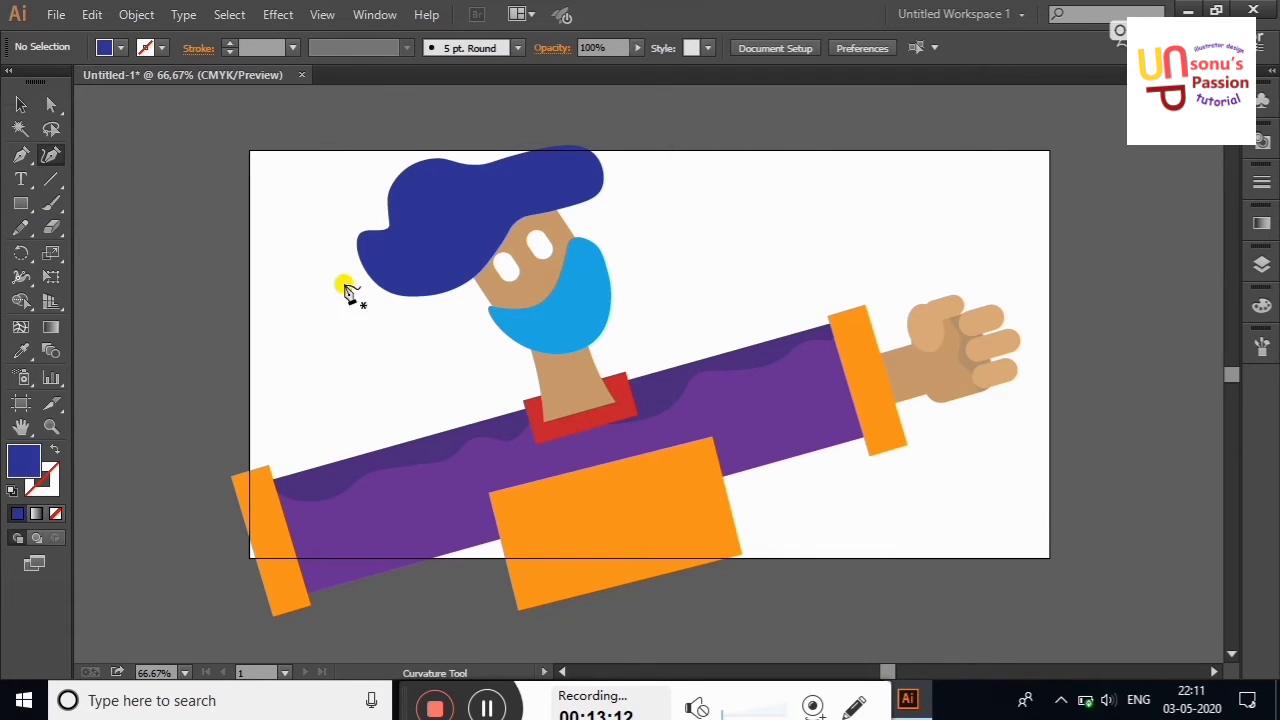
pyautogui.click(363, 270)
pyautogui.click(428, 223)
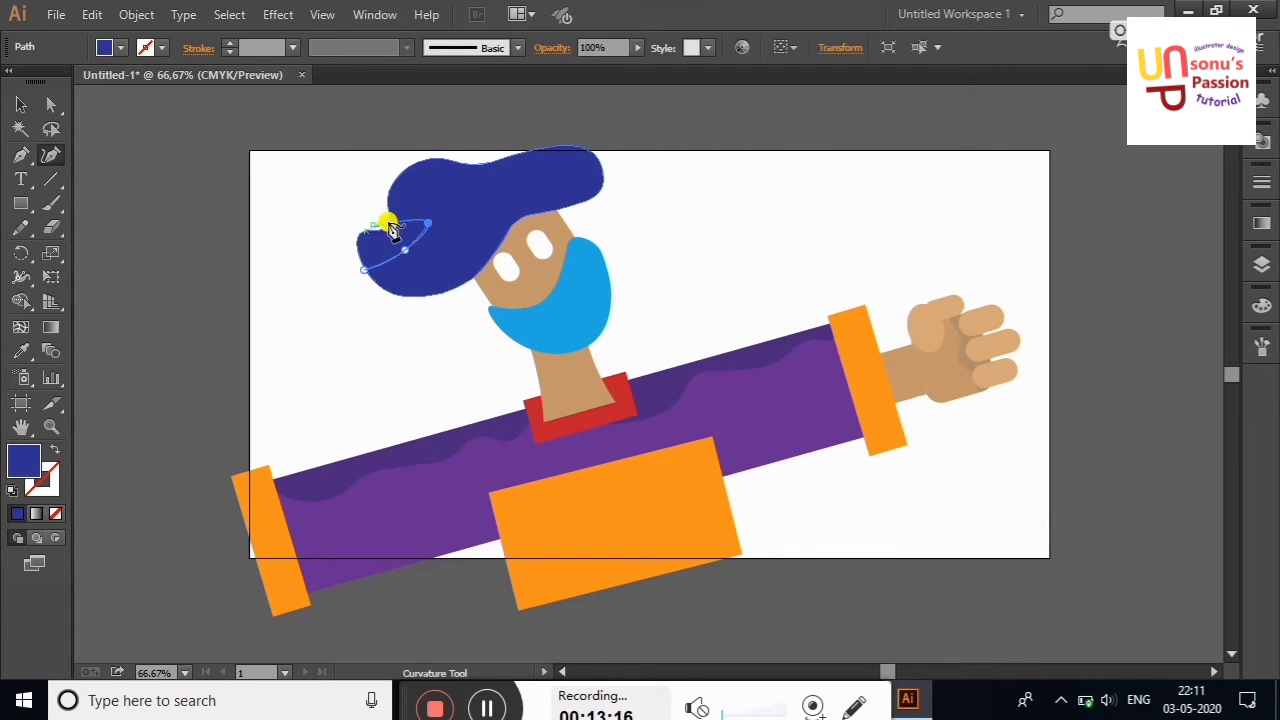
pyautogui.click(522, 157)
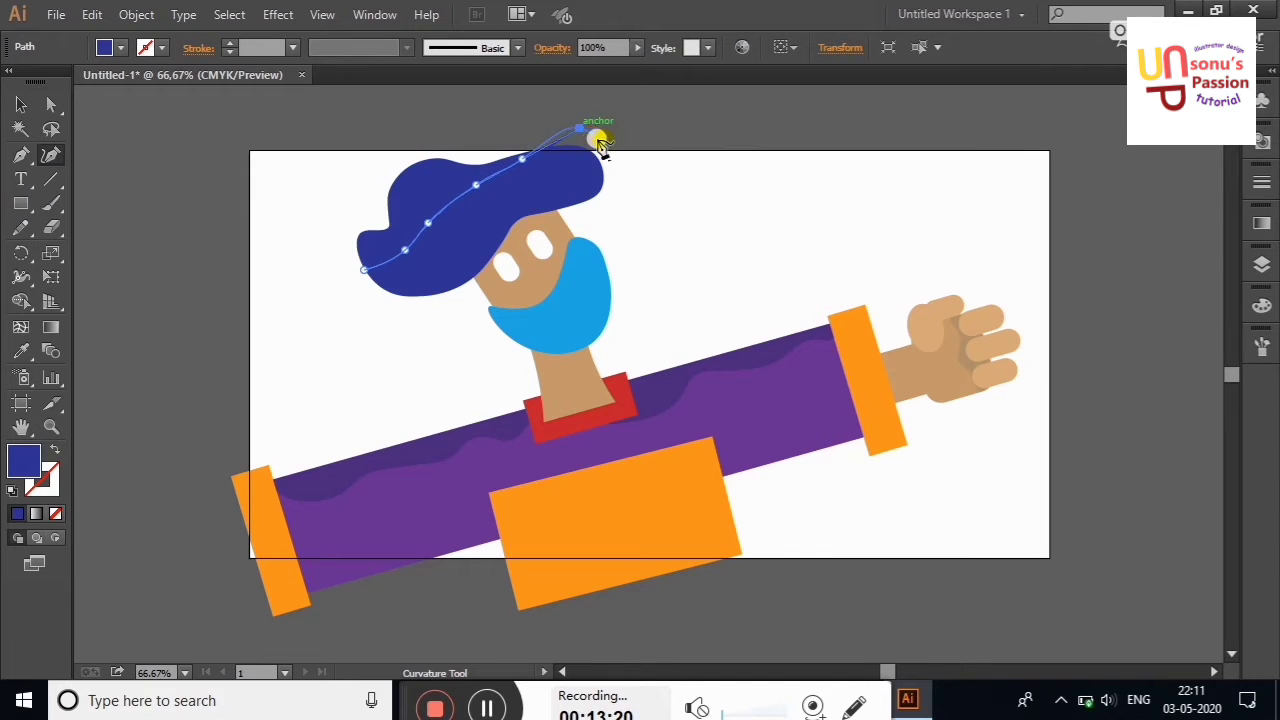
pyautogui.click(602, 141)
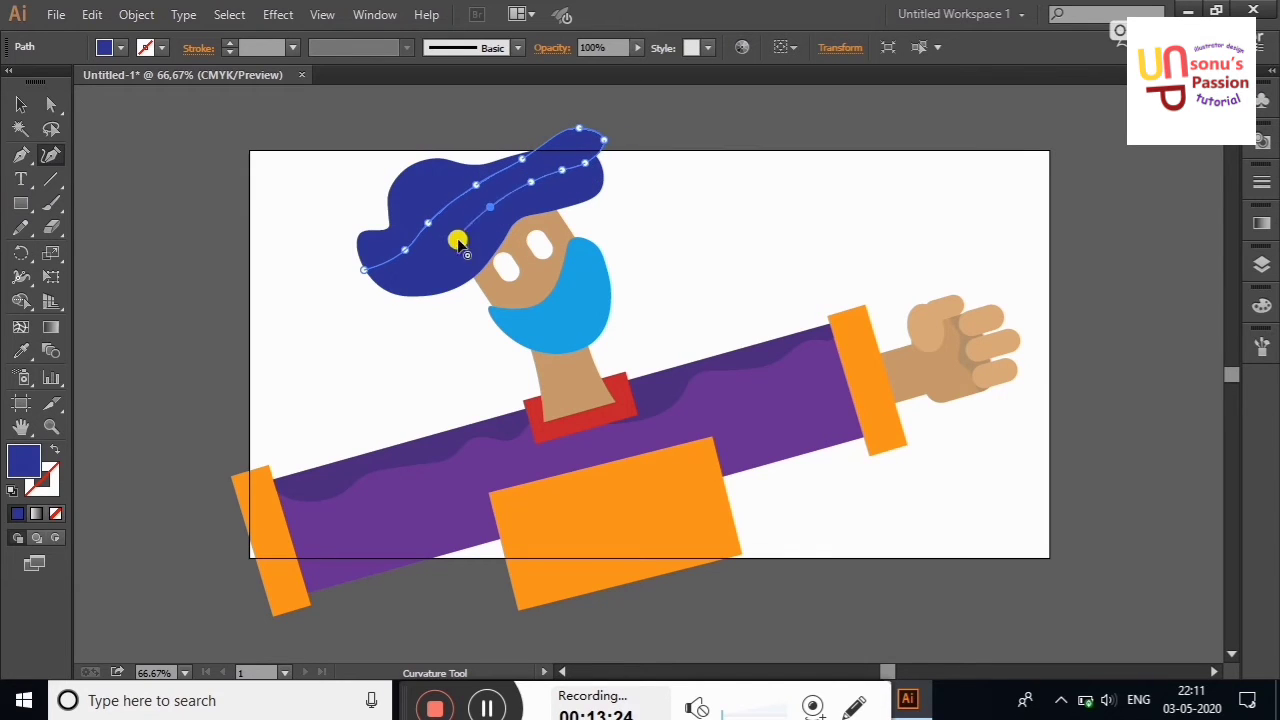
pyautogui.click(456, 244)
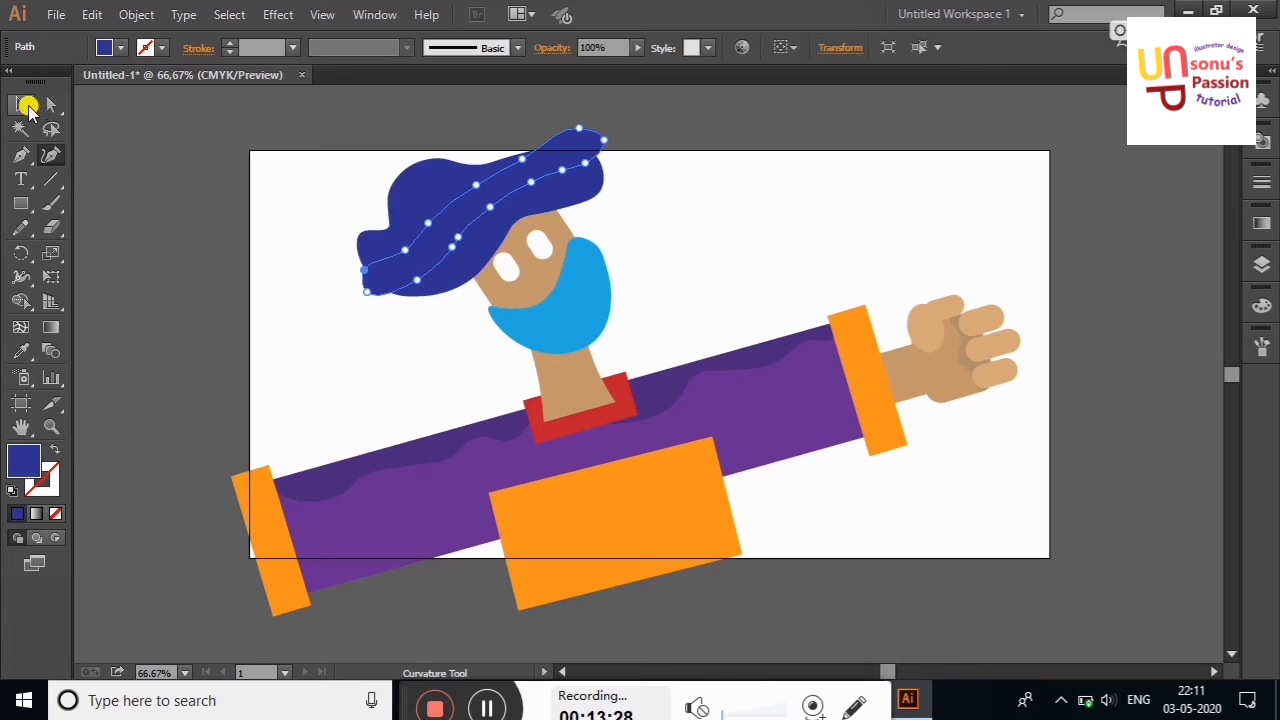
pyautogui.click(21, 104)
# Select the hair and band together and trim them with Shape Builder
pyautogui.click(445, 240)
pyautogui.keyDown('shift'); pyautogui.click(442, 238); pyautogui.keyUp('shift')
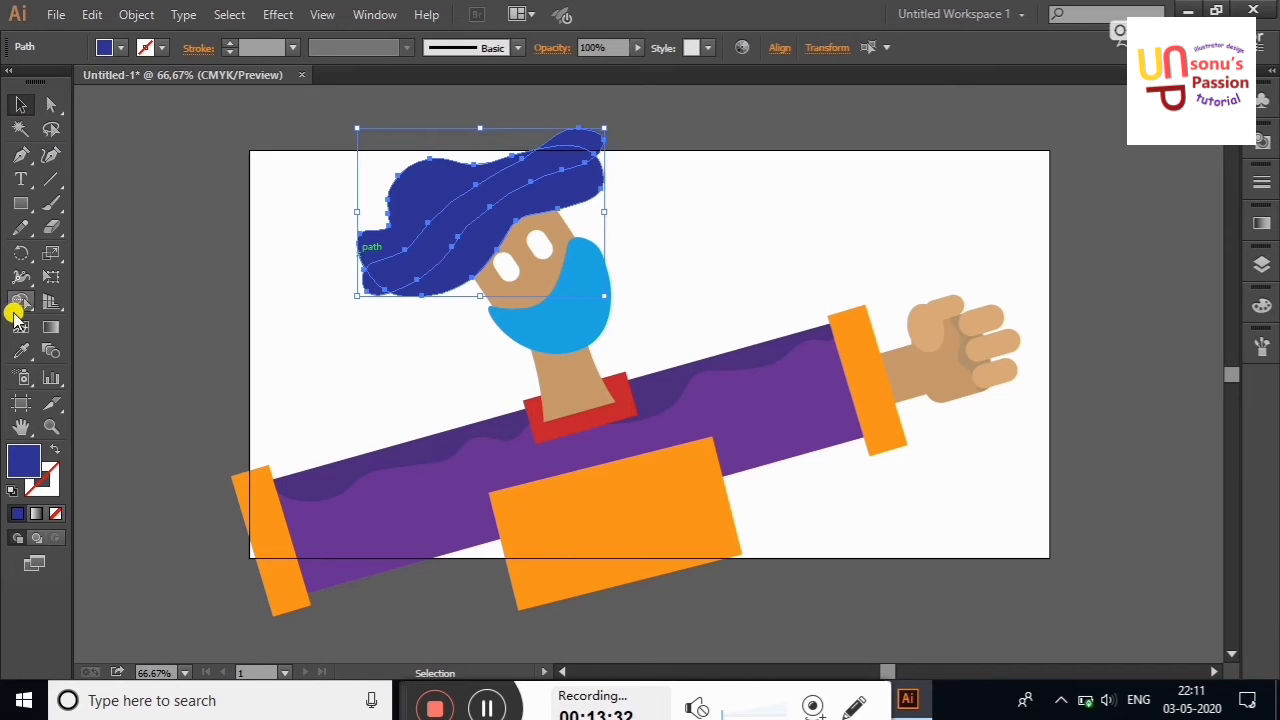
pyautogui.click(18, 304)
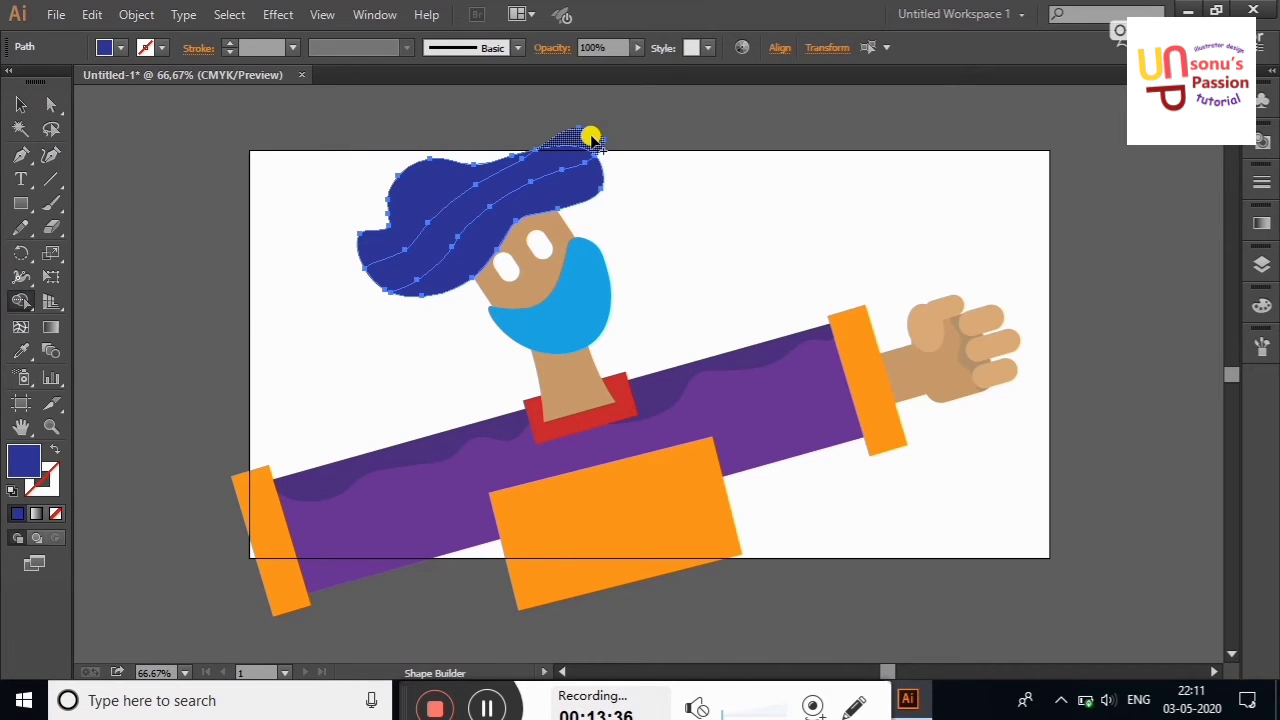
pyautogui.press('v')
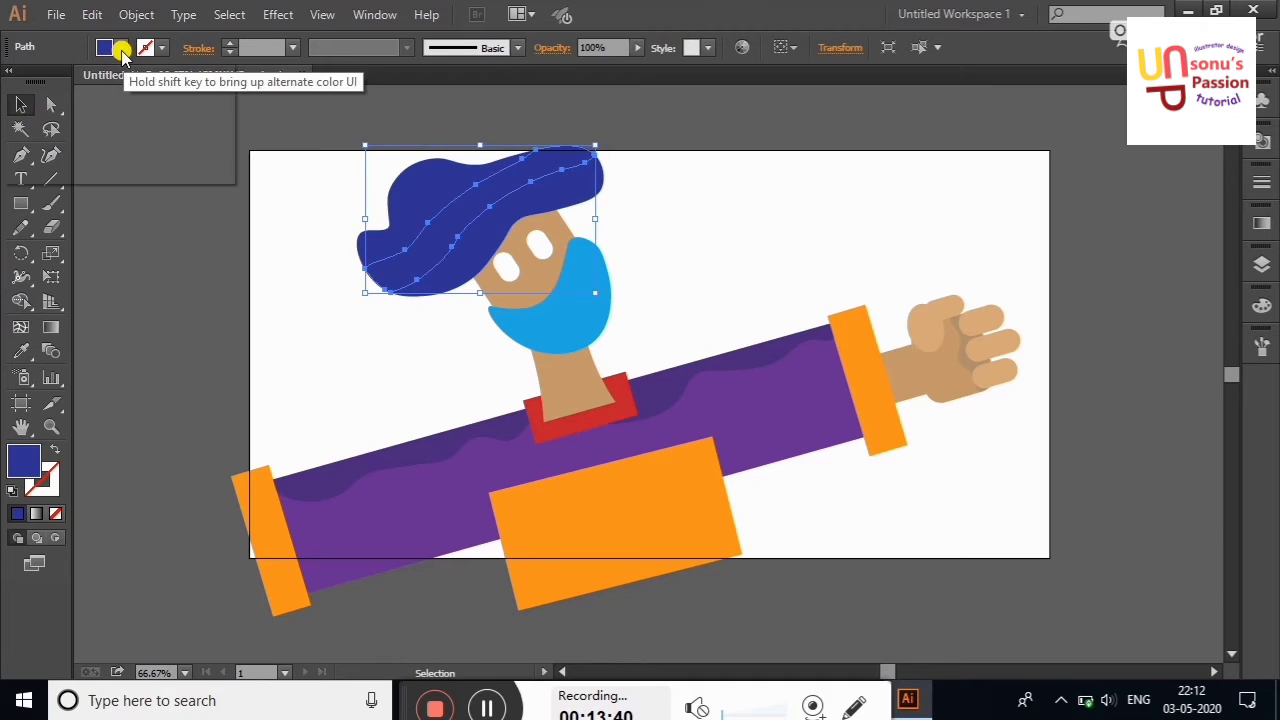
# Fill the highlight band white and set its opacity to 30%
pyautogui.click(104, 47)
pyautogui.click(55, 82)
pyautogui.click(41, 82)
pyautogui.click(637, 47)
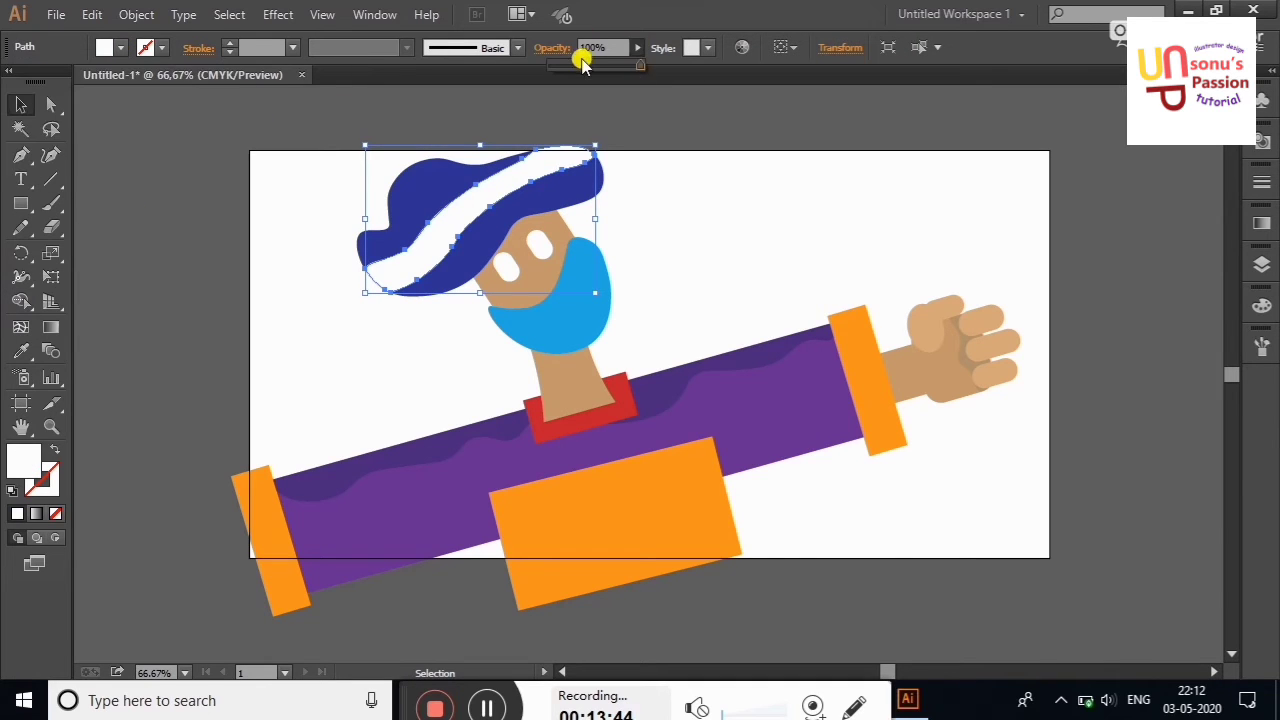
pyautogui.moveTo(642, 65); pyautogui.dragTo(578, 65)
pyautogui.click(609, 115)
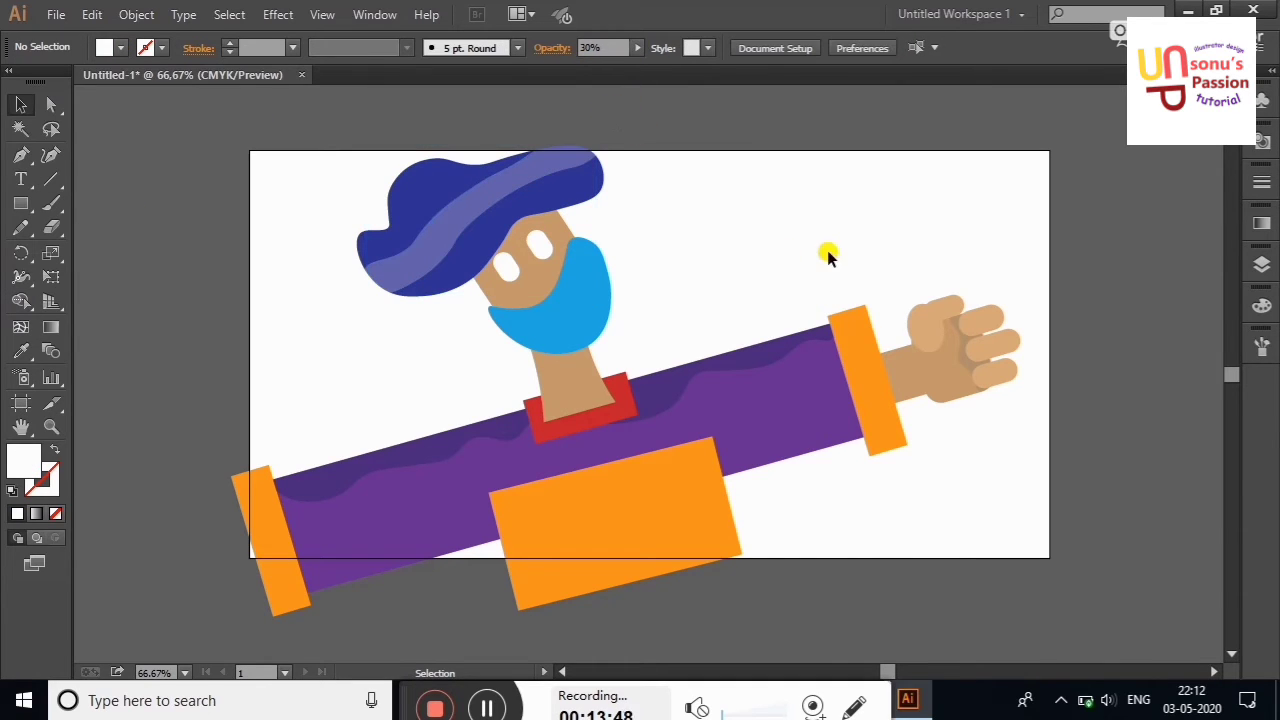
# Reshape the band's edge to bulge upward with an added curvature point
pyautogui.click(404, 224)
pyautogui.click(51, 154)
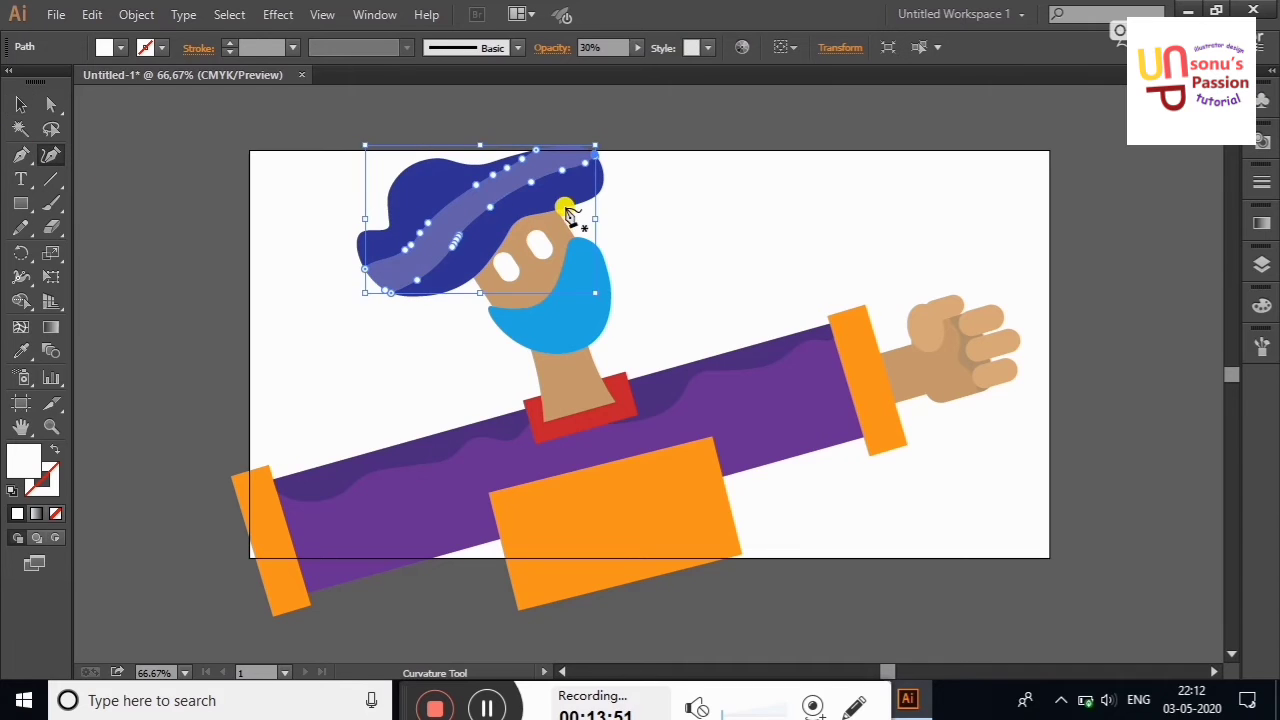
pyautogui.click(500, 212)
pyautogui.click(584, 135)
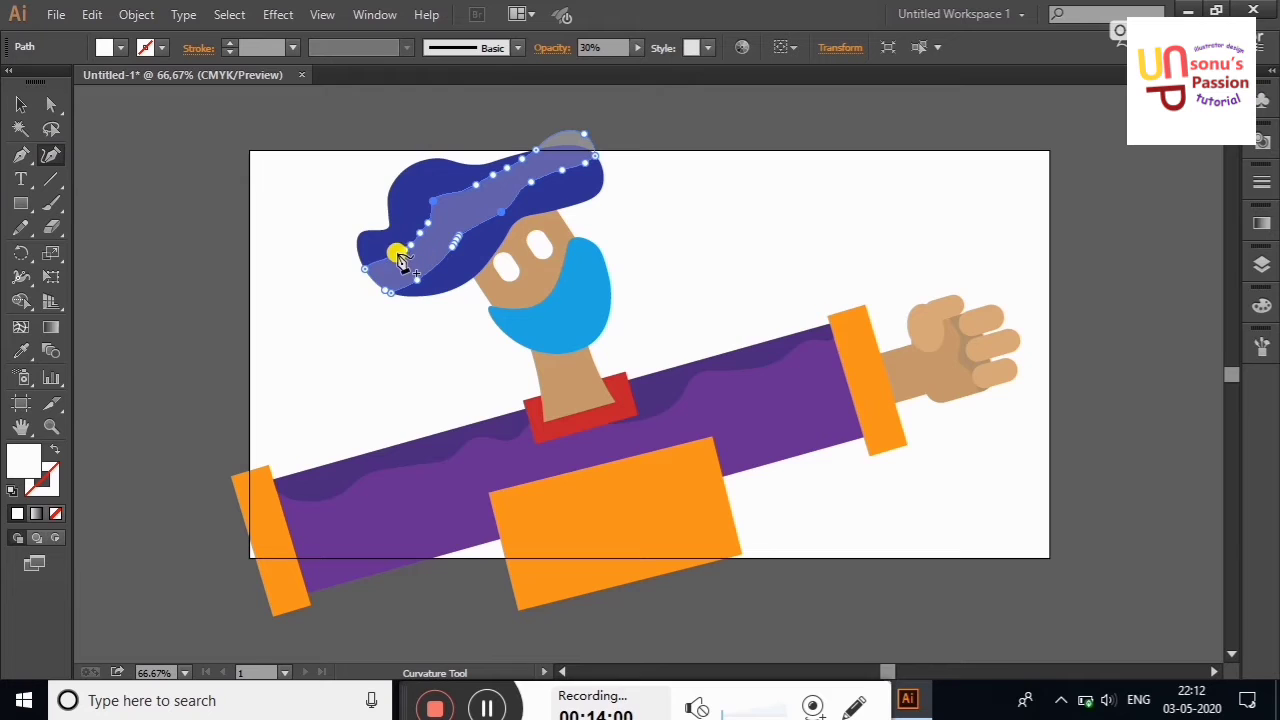
pyautogui.click(21, 104)
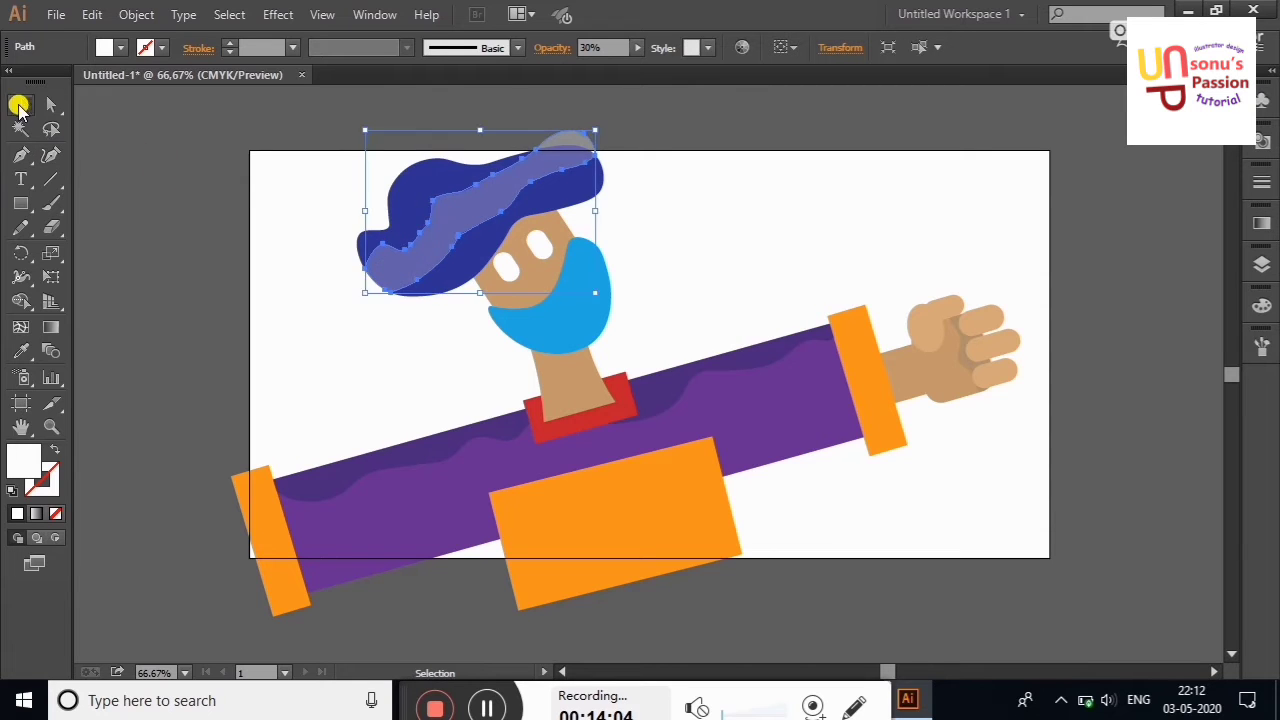
pyautogui.click(465, 150)
# Remove the band piece sticking out above the hair with Shape Builder
pyautogui.moveTo(288, 148); pyautogui.dragTo(371, 143)
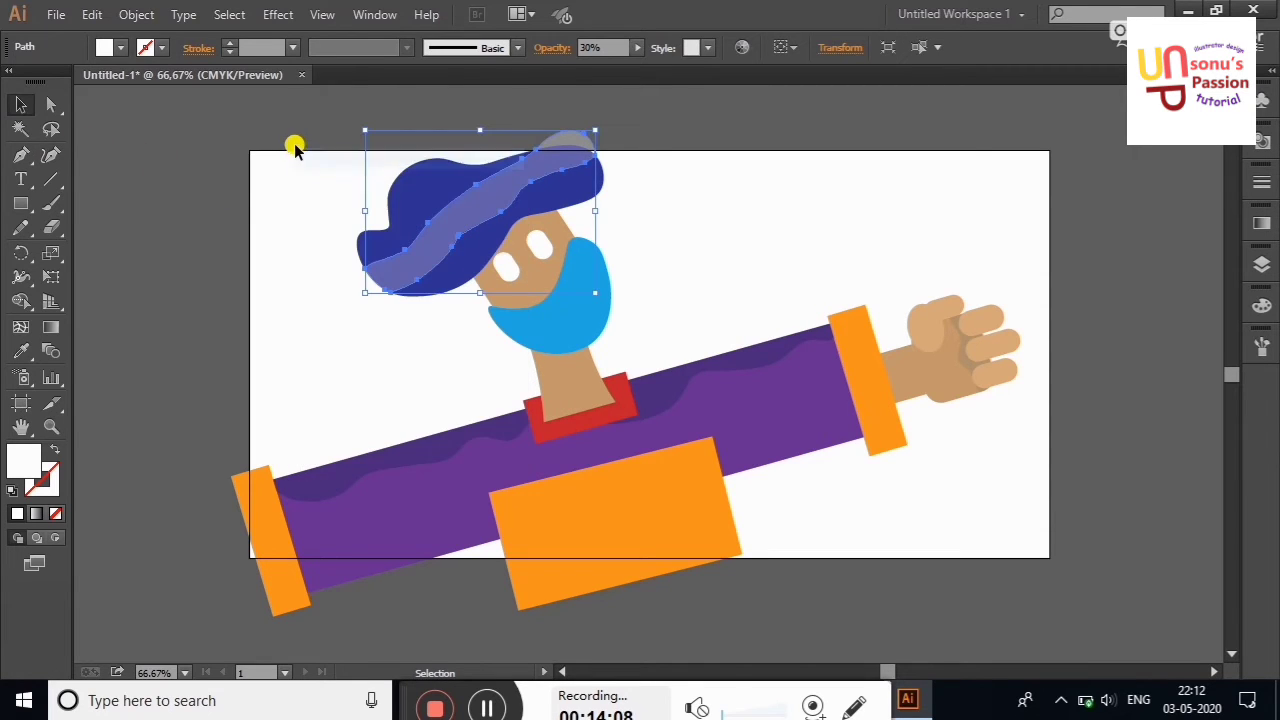
pyautogui.click(359, 132)
pyautogui.moveTo(573, 207); pyautogui.dragTo(573, 207)
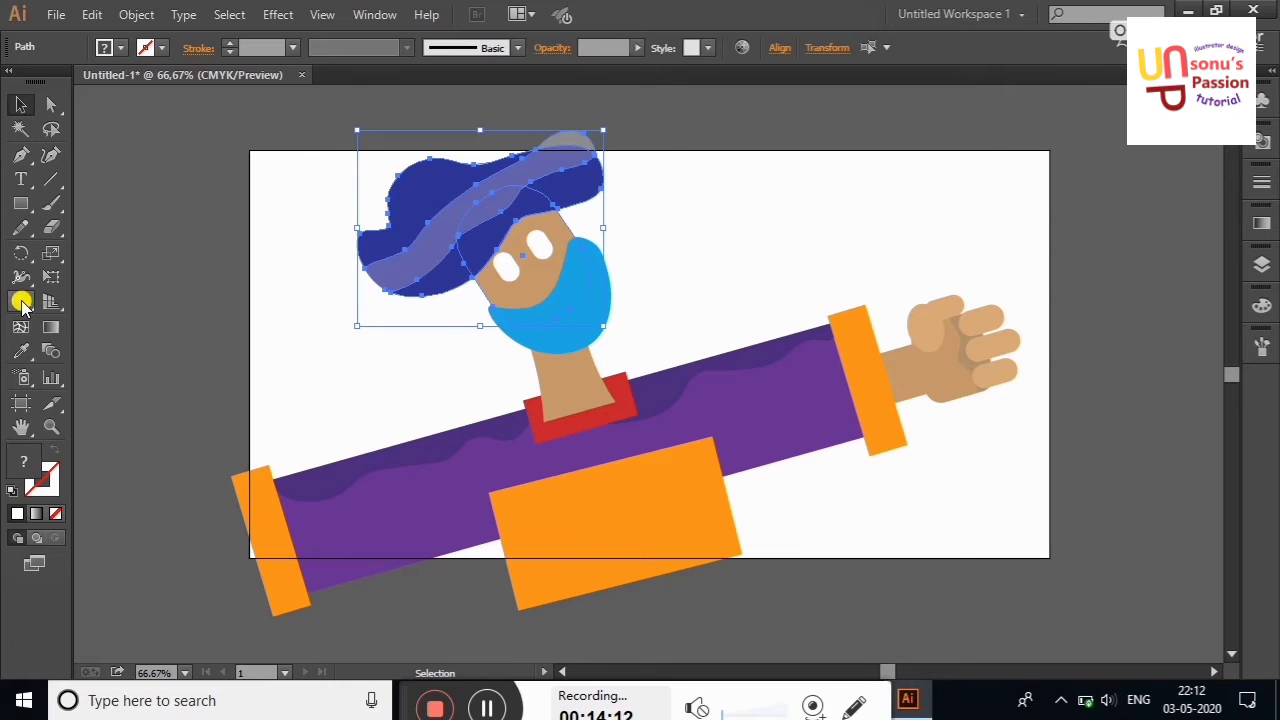
pyautogui.click(21, 302)
pyautogui.keyDown('alt'); pyautogui.click(565, 137); pyautogui.keyUp('alt')
pyautogui.click(21, 104)
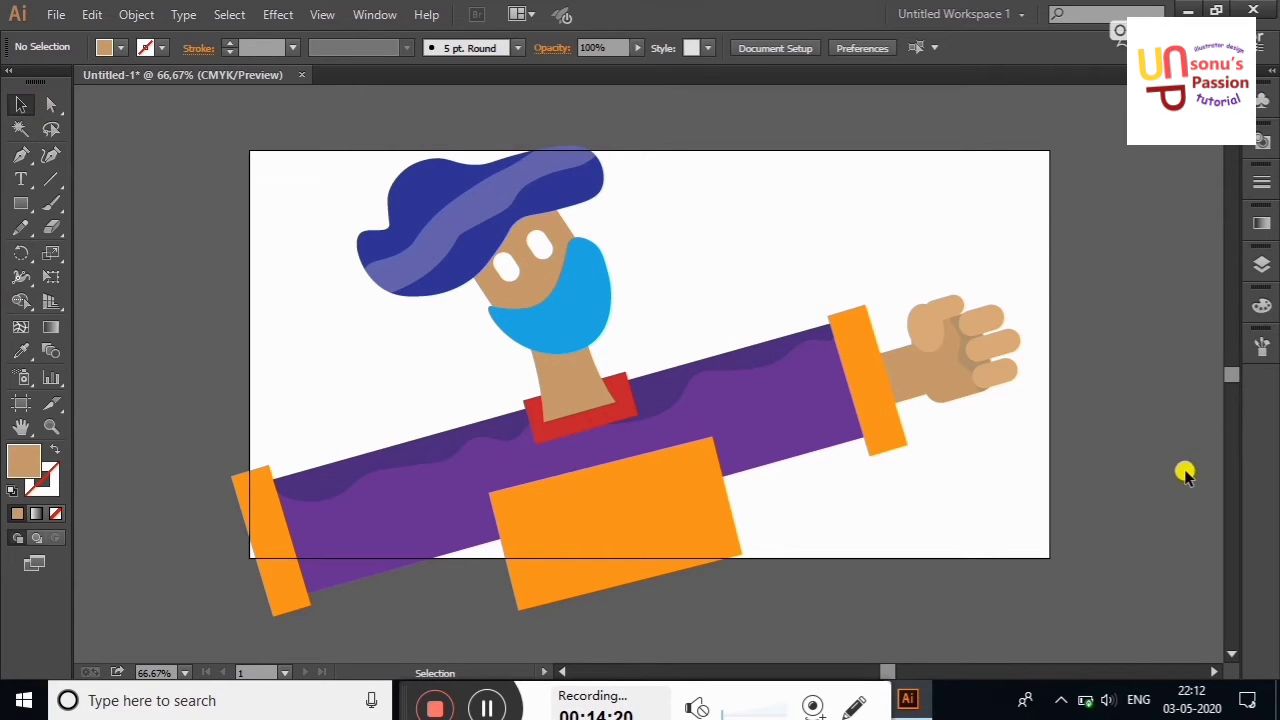
# Add a new layer and draw a rectangle covering the whole artboard
pyautogui.click(1260, 268)
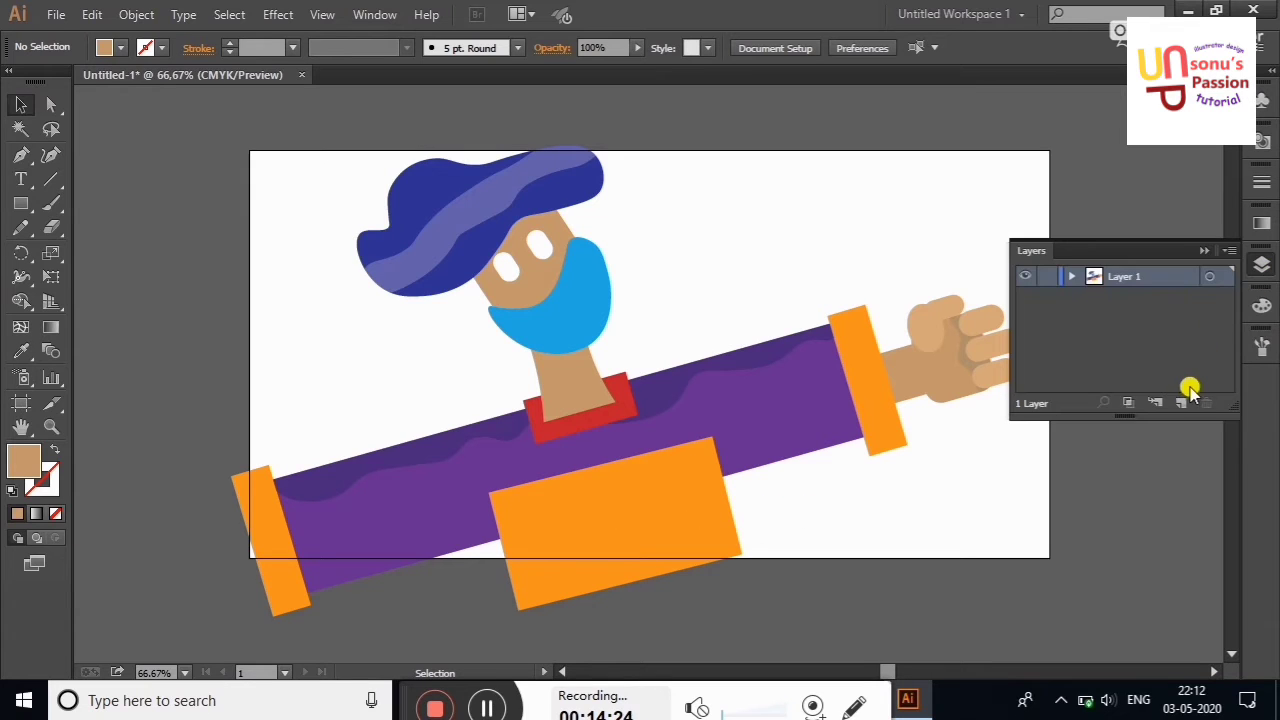
pyautogui.click(1180, 405)
pyautogui.click(190, 258)
pyautogui.click(21, 203)
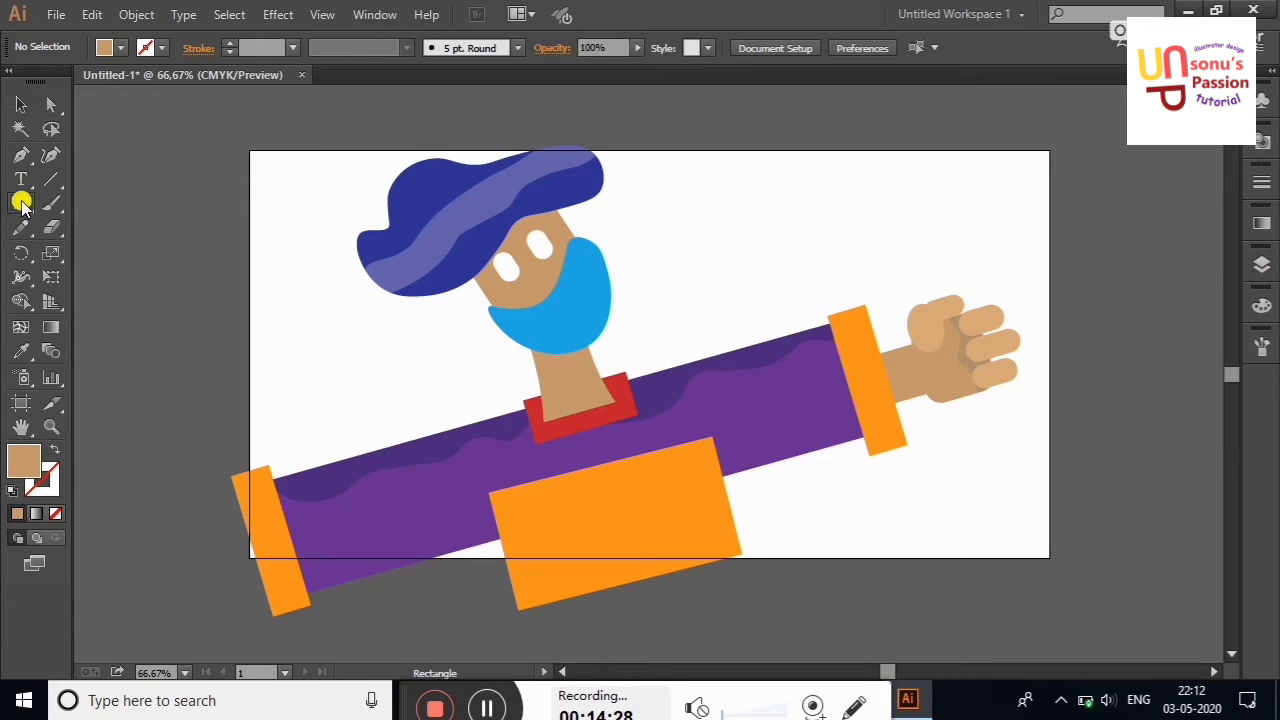
pyautogui.moveTo(250, 151); pyautogui.dragTo(1048, 557)
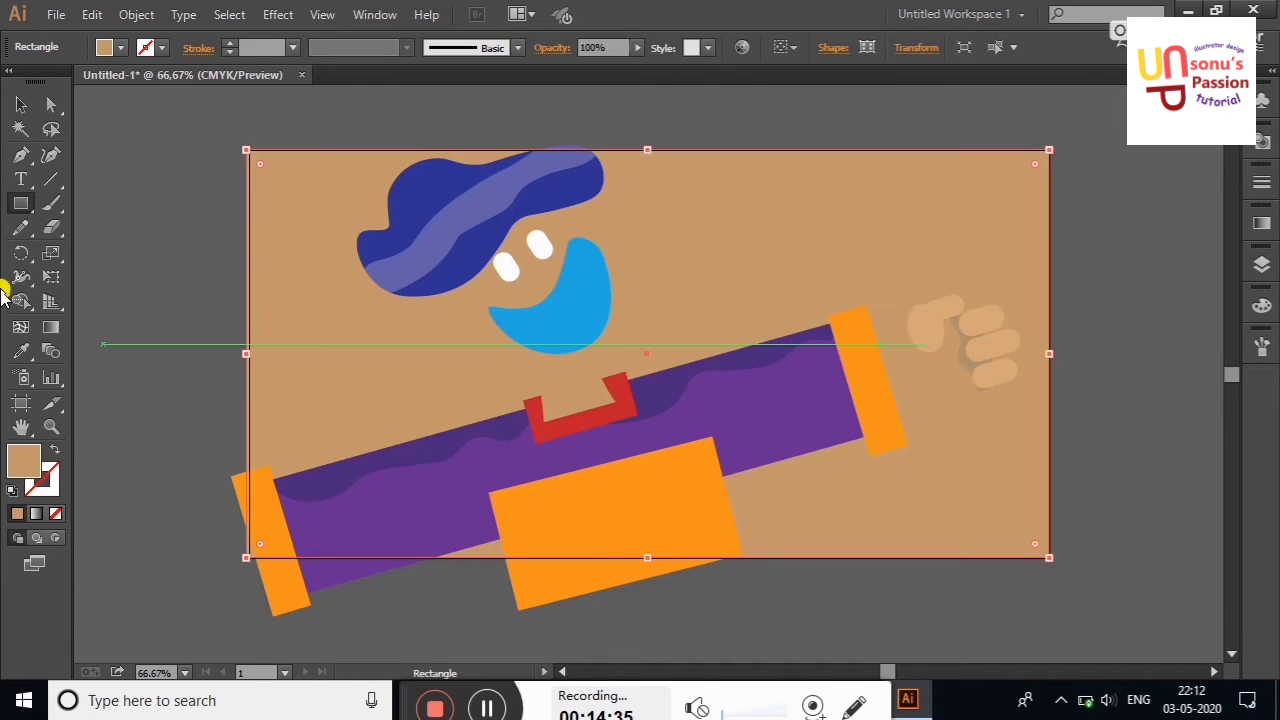
# Try several fills on the background rectangle, including pattern and purple, then settle on light grey
pyautogui.click(106, 48)
pyautogui.click(125, 81)
pyautogui.click(167, 81)
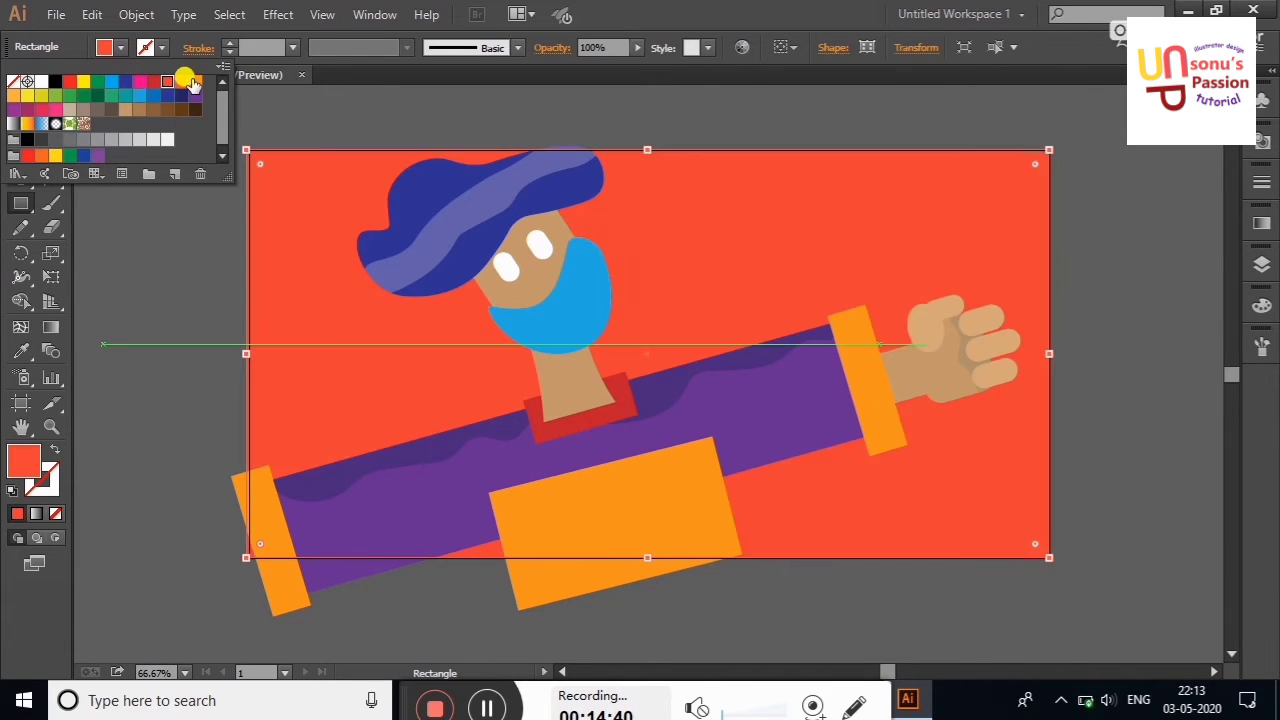
pyautogui.click(194, 81)
pyautogui.click(105, 96)
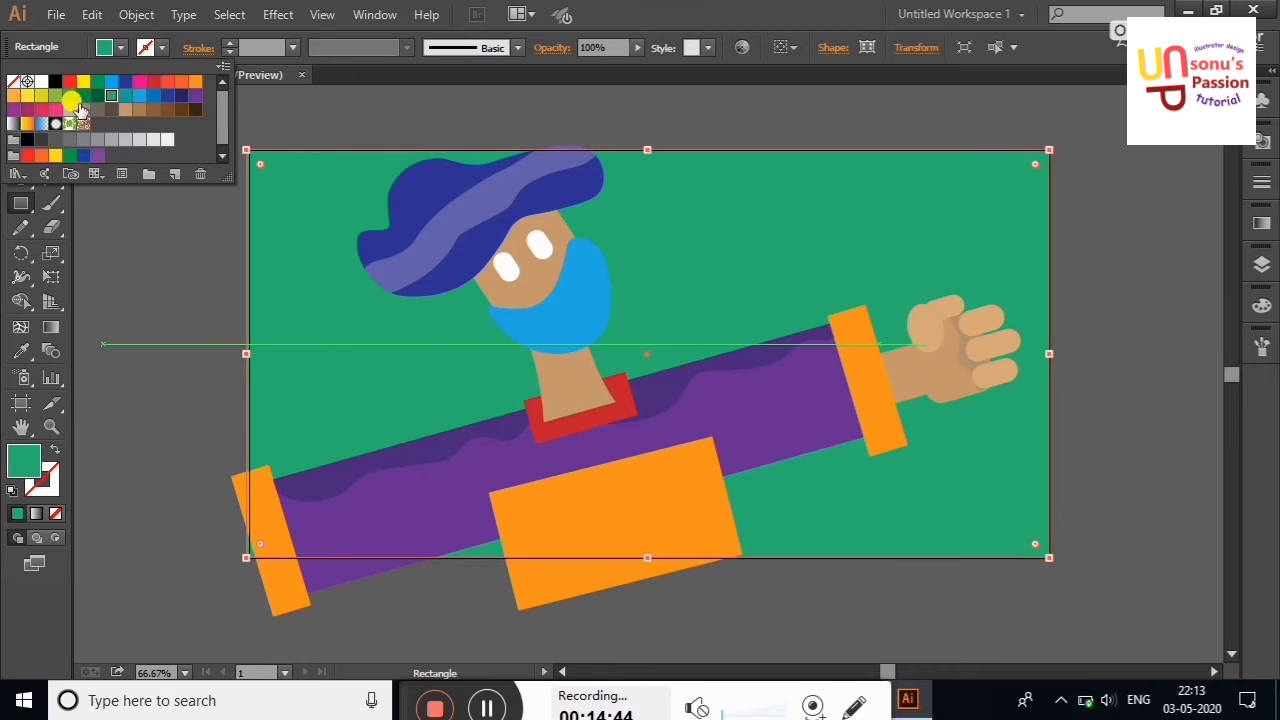
pyautogui.click(83, 96)
pyautogui.click(83, 123)
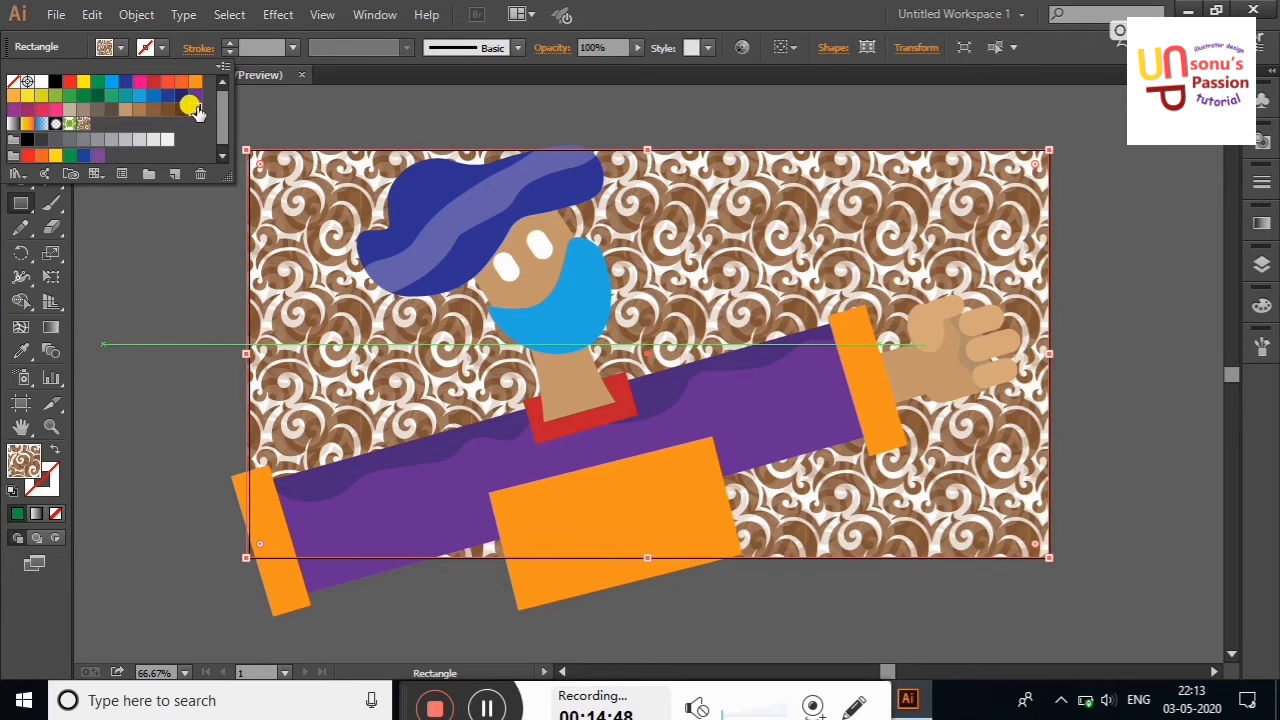
pyautogui.click(195, 96)
pyautogui.click(166, 142)
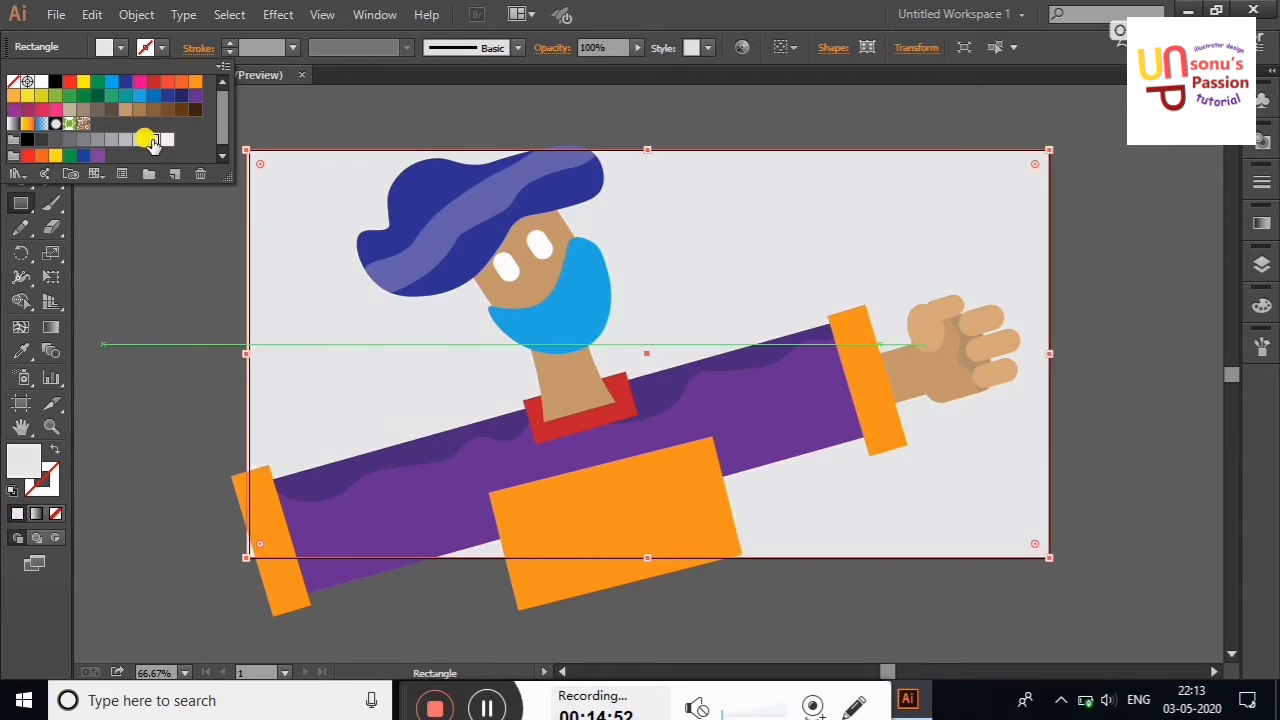
pyautogui.click(20, 104)
pyautogui.click(108, 175)
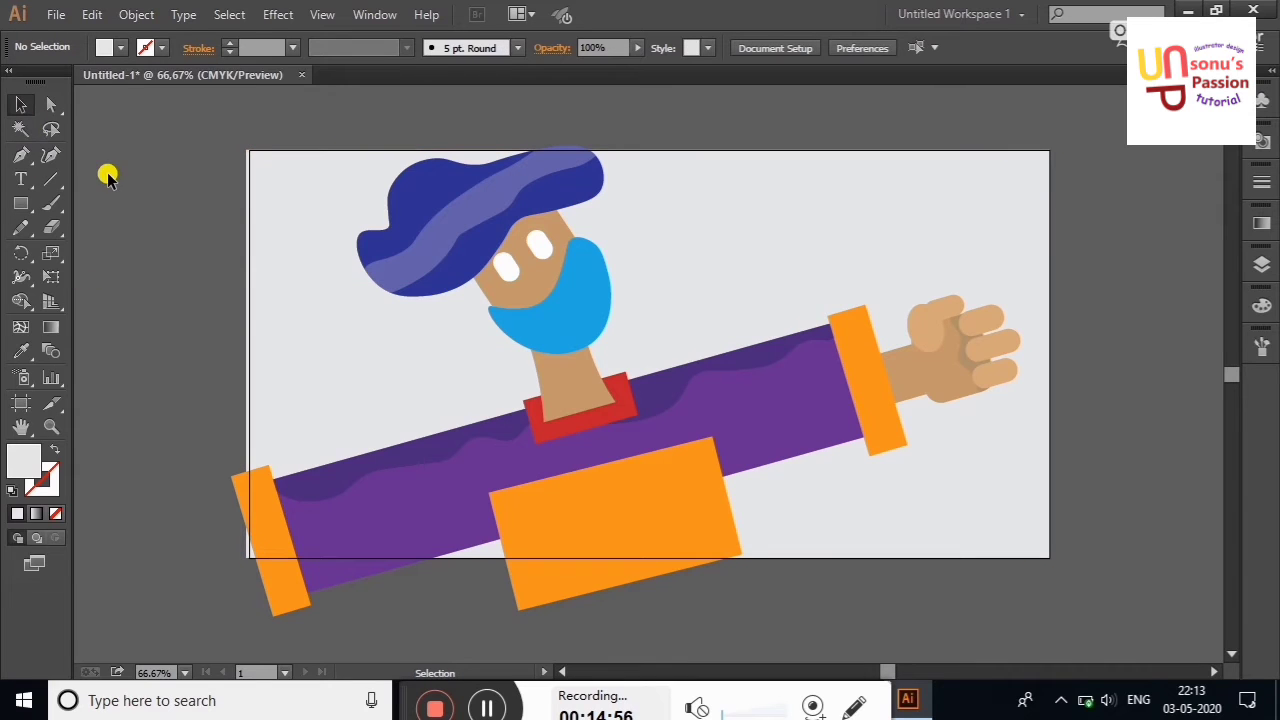
# Draw a small black-filled circle beside the artboard
pyautogui.moveTo(20, 203)
pyautogui.mouseDown()
pyautogui.moveTo(134, 258)
pyautogui.moveTo(519, 277)
pyautogui.moveTo(505, 268)
pyautogui.mouseUp()
pyautogui.click(20, 104)
pyautogui.click(118, 52)
pyautogui.click(44, 82)
pyautogui.hotkey('ctrl', 'z')
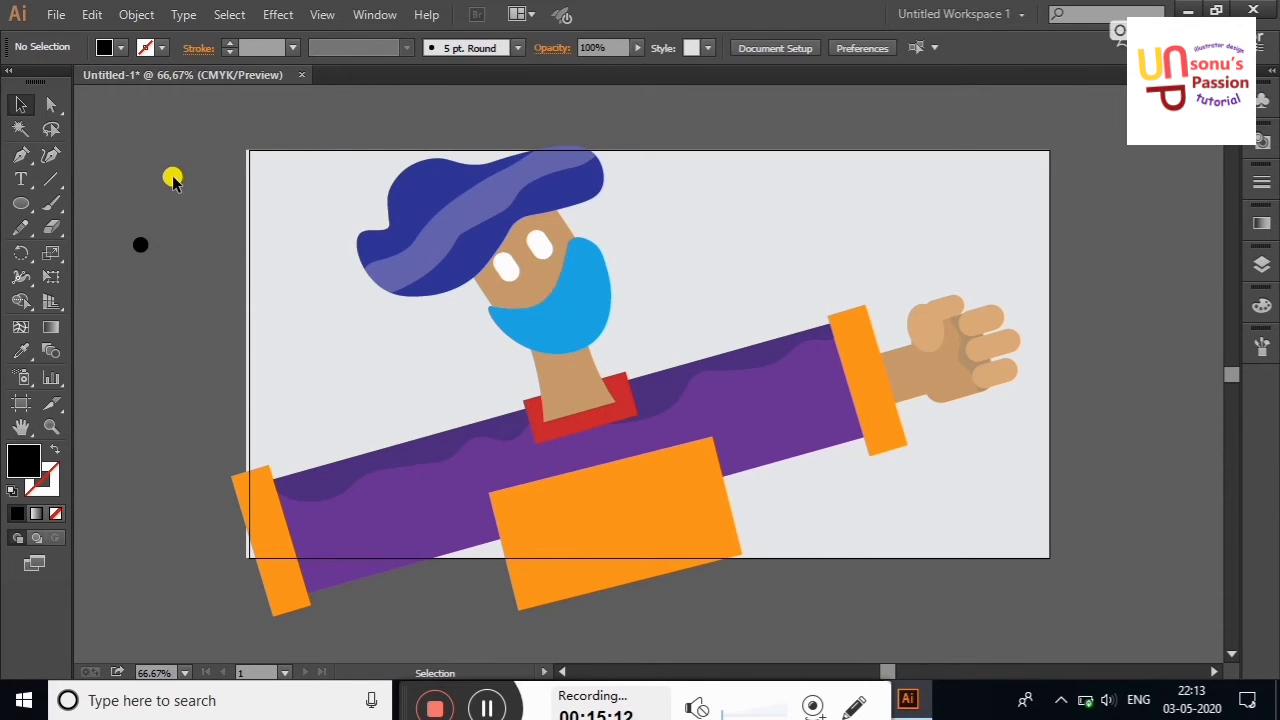
pyautogui.rightClick(166, 178)
pyautogui.click(214, 189)
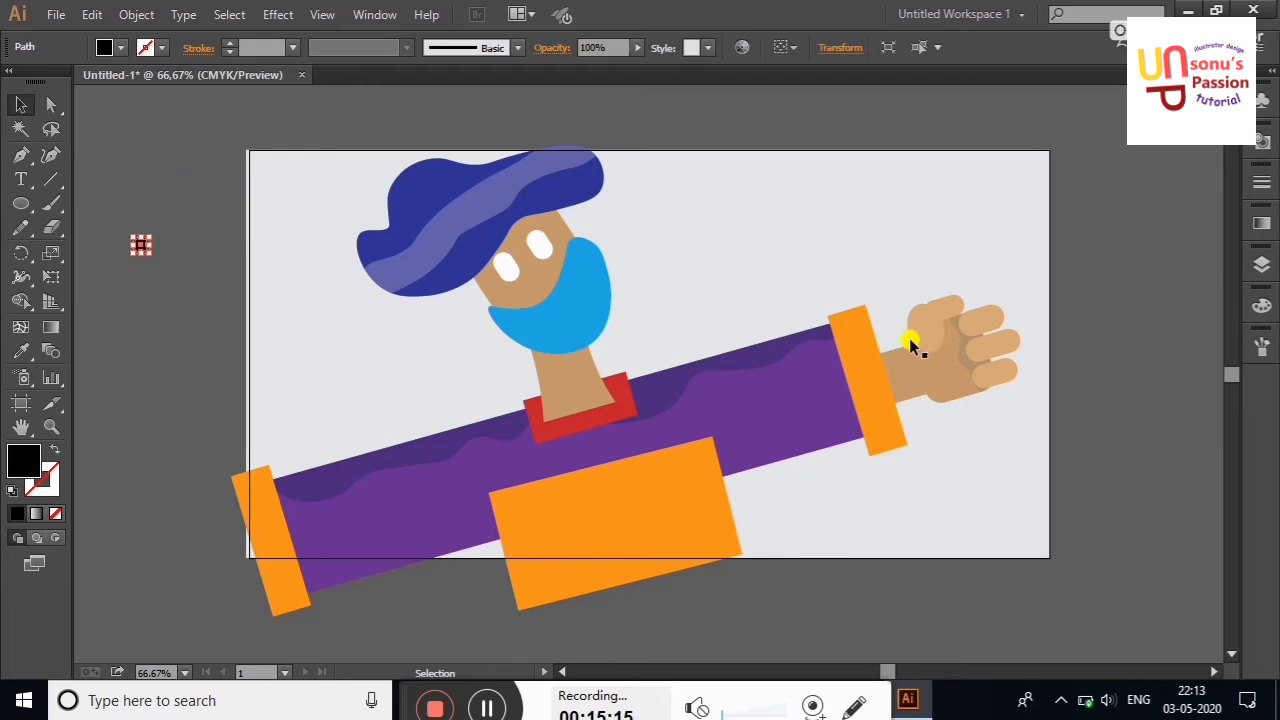
# Alt-drag copies of the circle into both eyes as pupils, then delete the leftover original
pyautogui.click(1262, 268)
pyautogui.click(1071, 297)
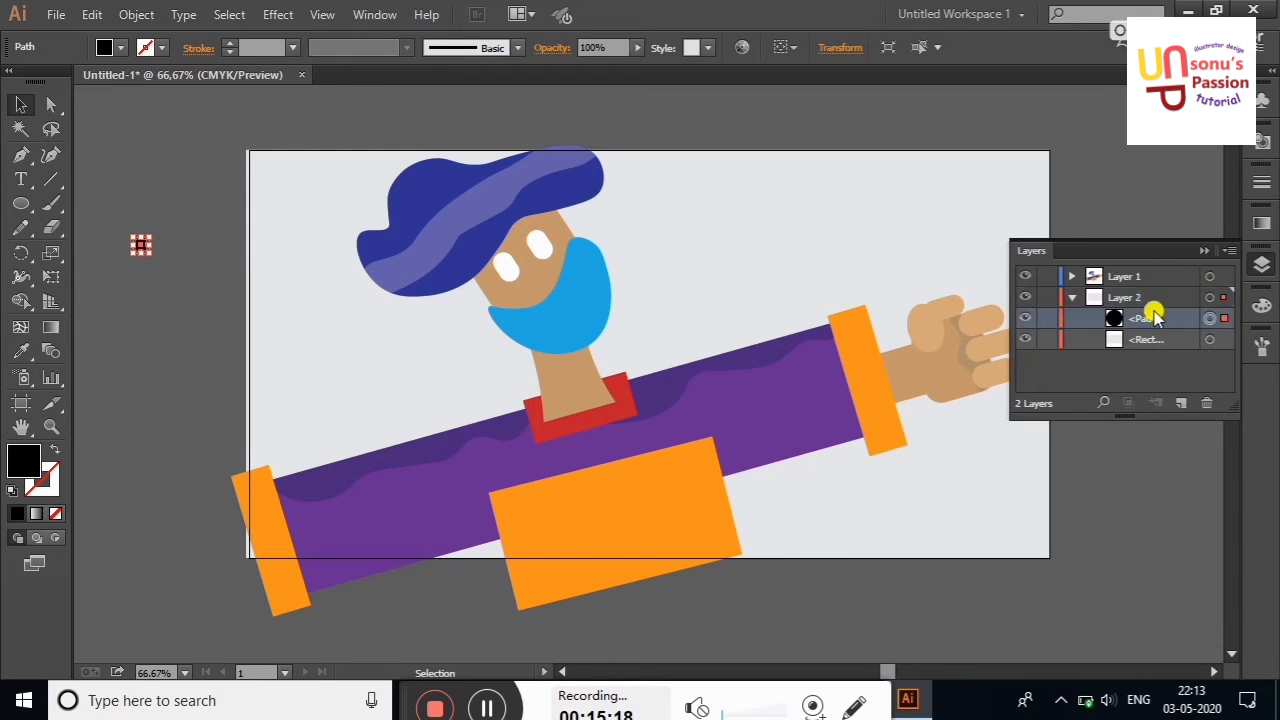
pyautogui.click(137, 249)
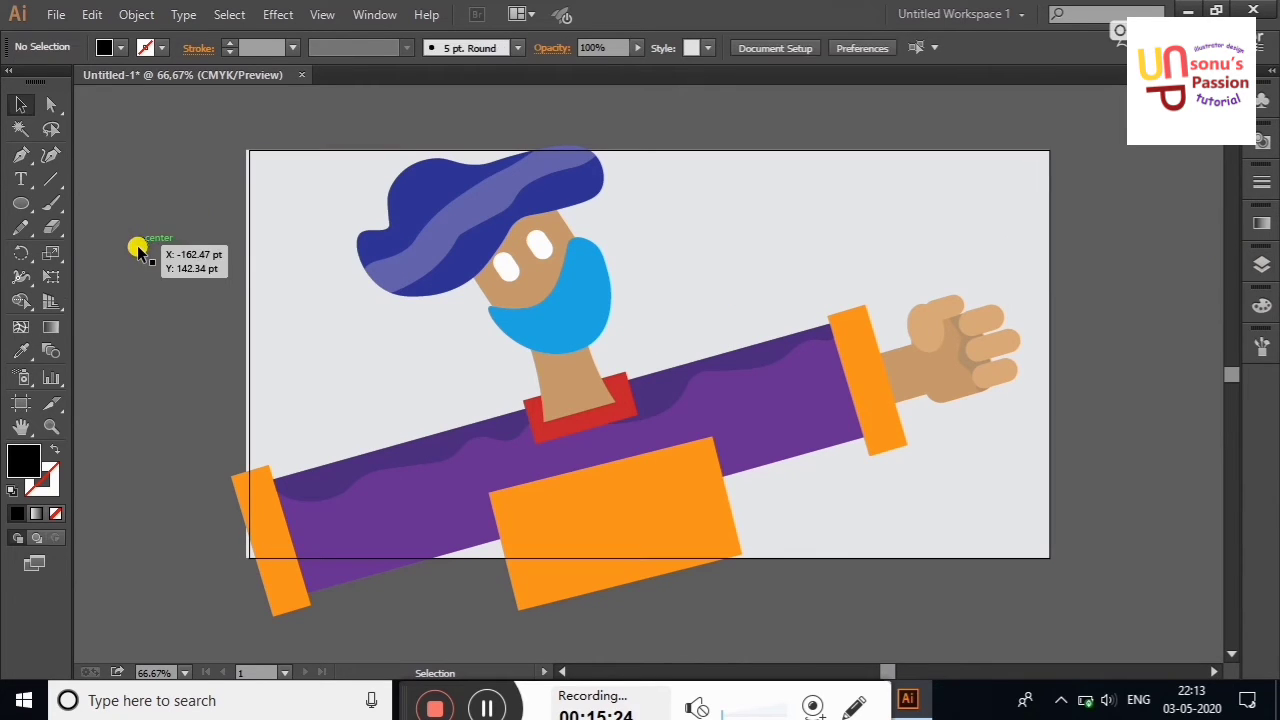
pyautogui.moveTo(296, 288); pyautogui.dragTo(504, 268)
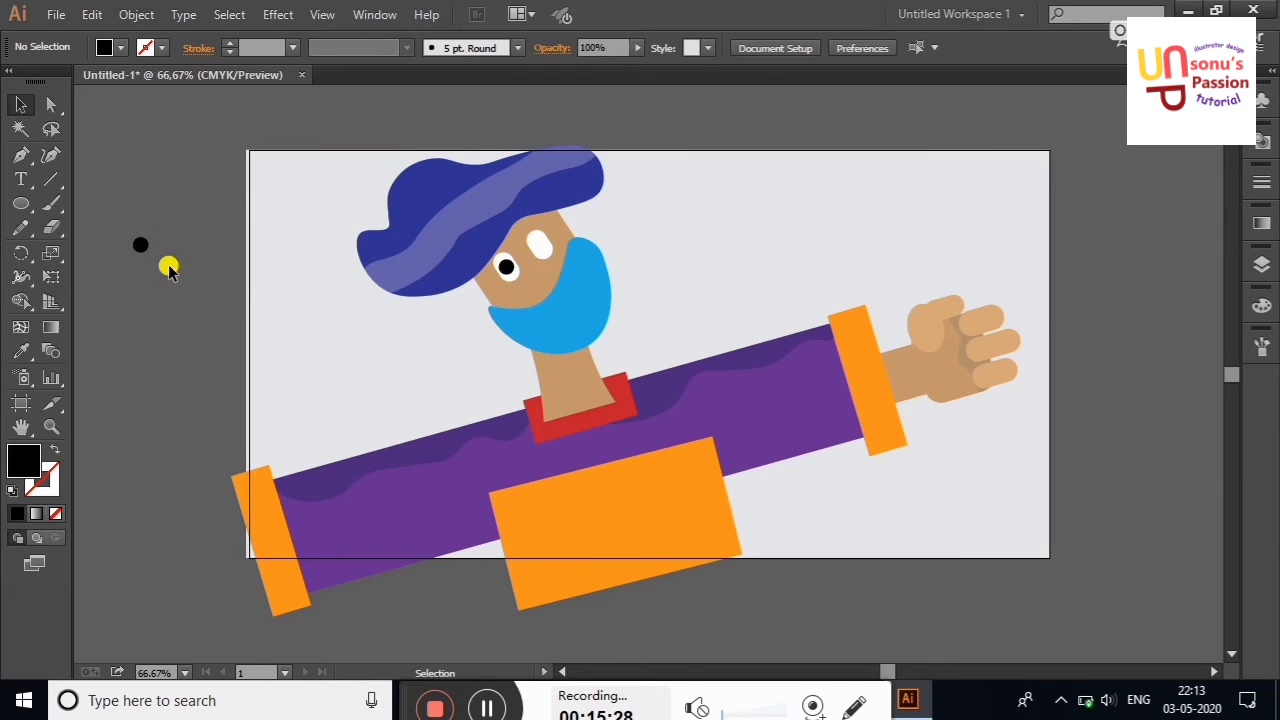
pyautogui.moveTo(141, 245)
pyautogui.mouseDown()
pyautogui.moveTo(186, 257)
pyautogui.moveTo(550, 250)
pyautogui.mouseUp()
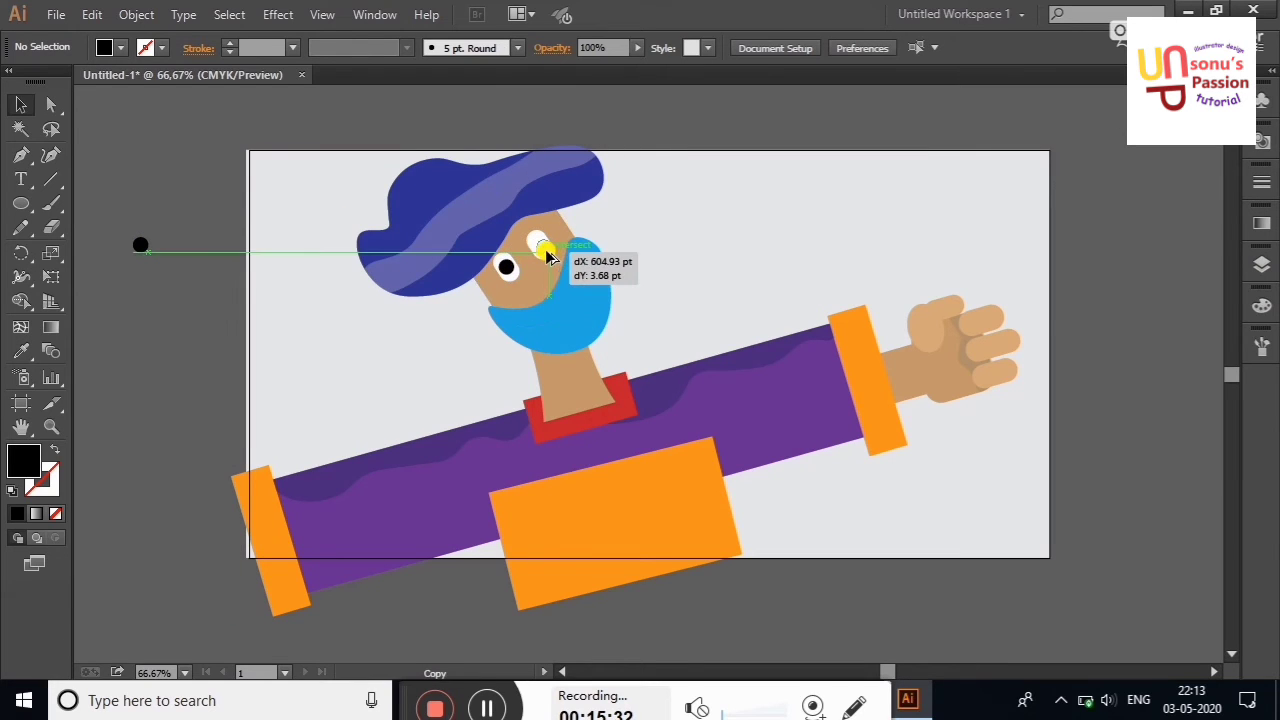
pyautogui.moveTo(550, 250); pyautogui.dragTo(539, 247)
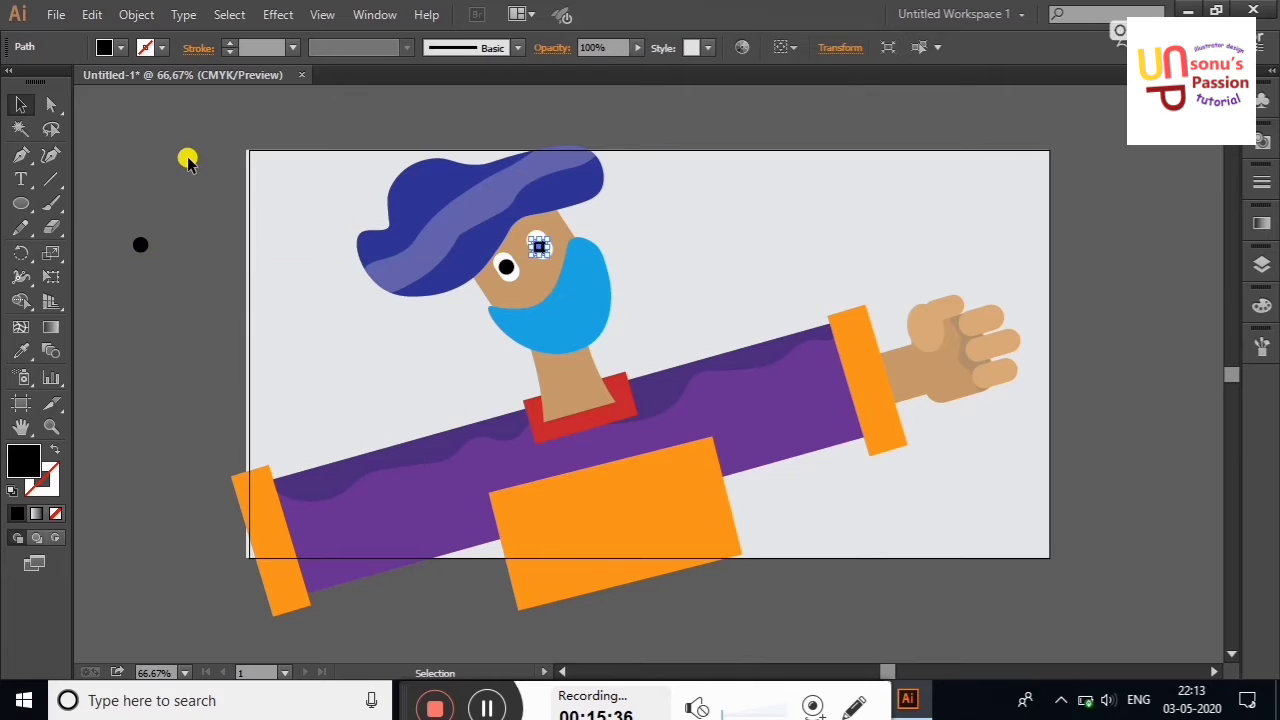
pyautogui.click(143, 249)
pyautogui.press('Delete')
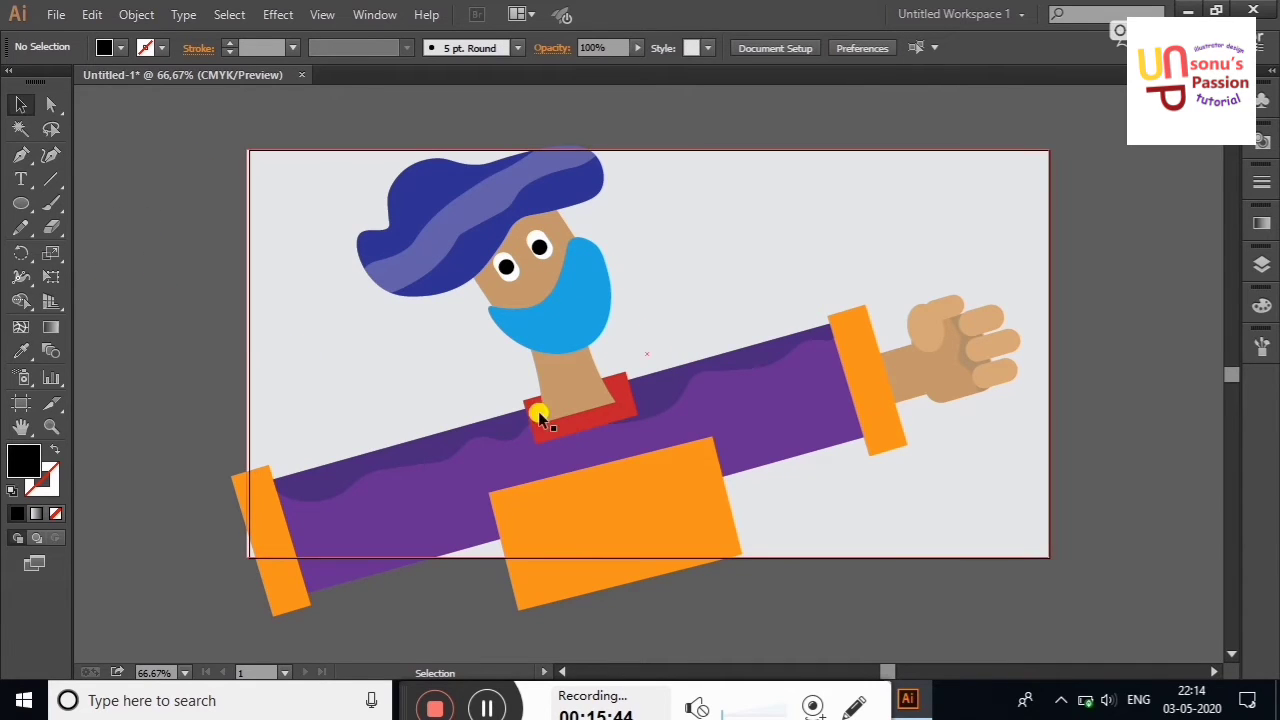
# Zoom in on the face and draw a rectangle bar beside it
pyautogui.click(21, 206)
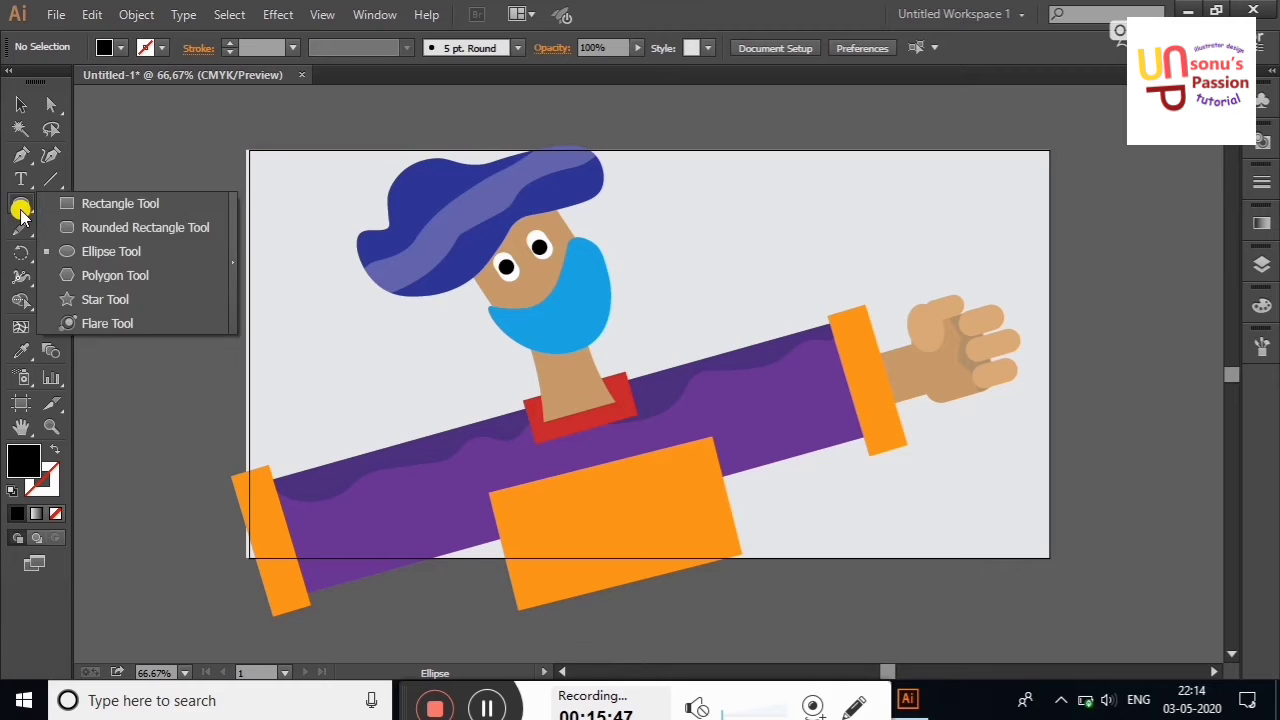
pyautogui.click(130, 203)
pyautogui.rightClick(745, 248)
pyautogui.click(785, 310)
pyautogui.rightClick(757, 253)
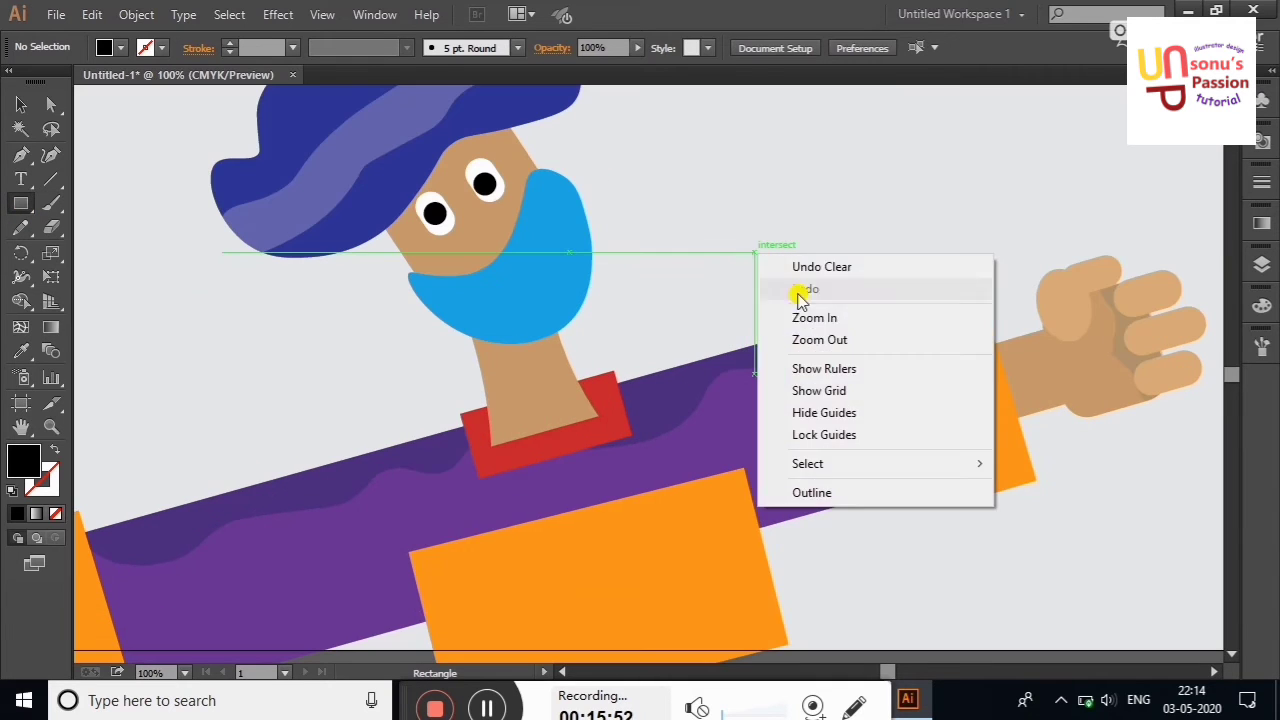
pyautogui.click(583, 245)
pyautogui.scroll(3, 1234, 370)
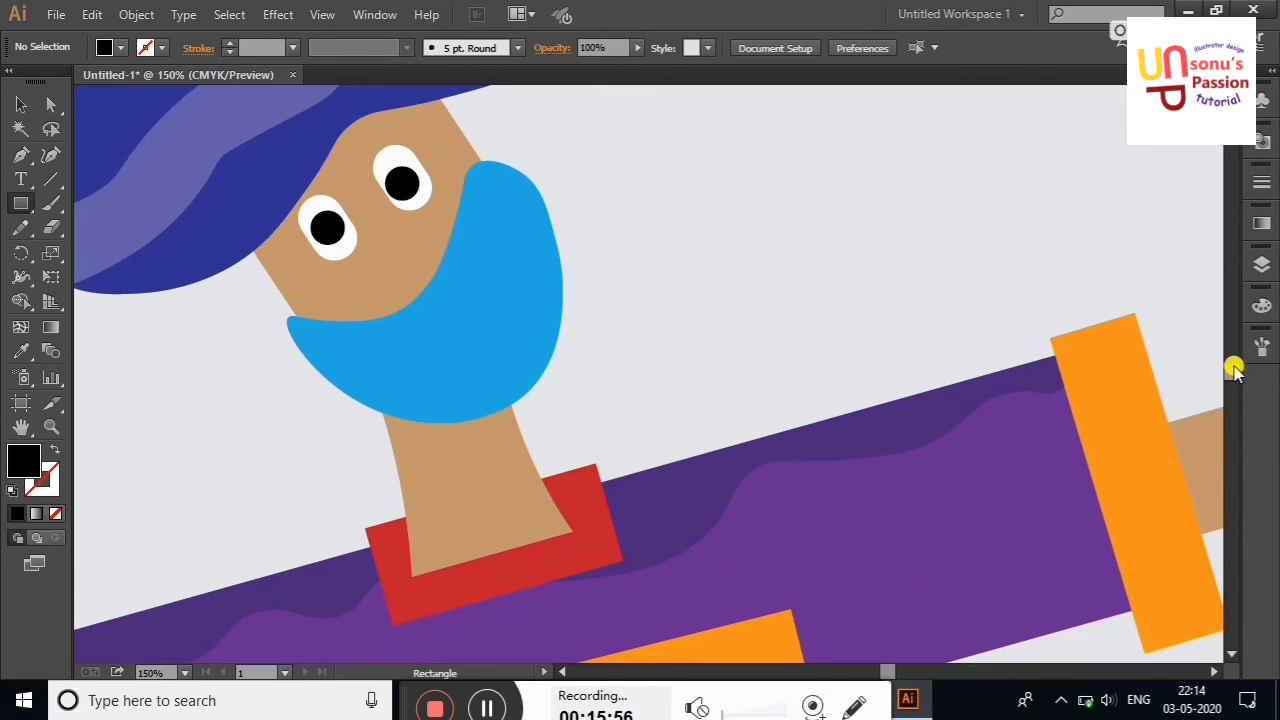
pyautogui.scroll(3, 1234, 368)
pyautogui.moveTo(235, 460)
pyautogui.mouseDown()
pyautogui.moveTo(481, 505)
pyautogui.moveTo(640, 512)
pyautogui.moveTo(613, 490)
pyautogui.mouseUp()
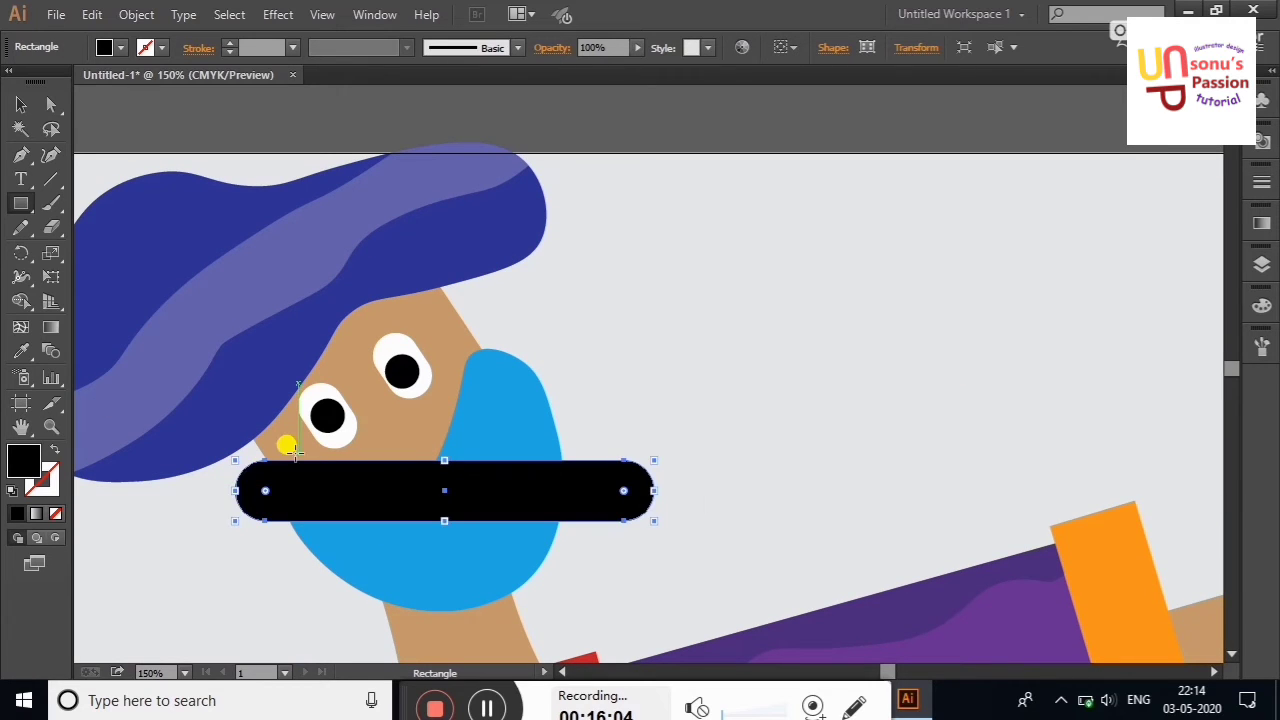
# Move the bar behind the face in Layers, rotate it diagonally, and position it behind the head
pyautogui.click(1262, 264)
pyautogui.click(1071, 276)
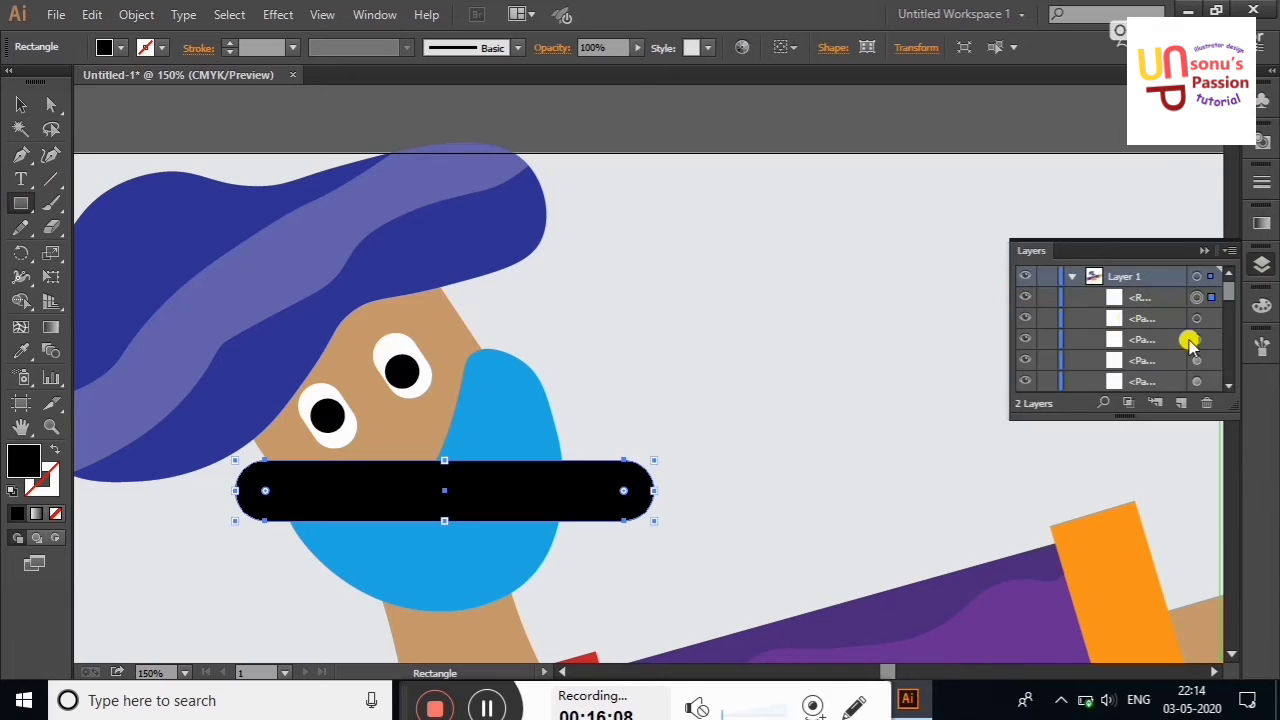
pyautogui.moveTo(1157, 291)
pyautogui.mouseDown()
pyautogui.moveTo(1178, 390)
pyautogui.moveTo(1180, 316)
pyautogui.mouseUp()
pyautogui.click(1204, 250)
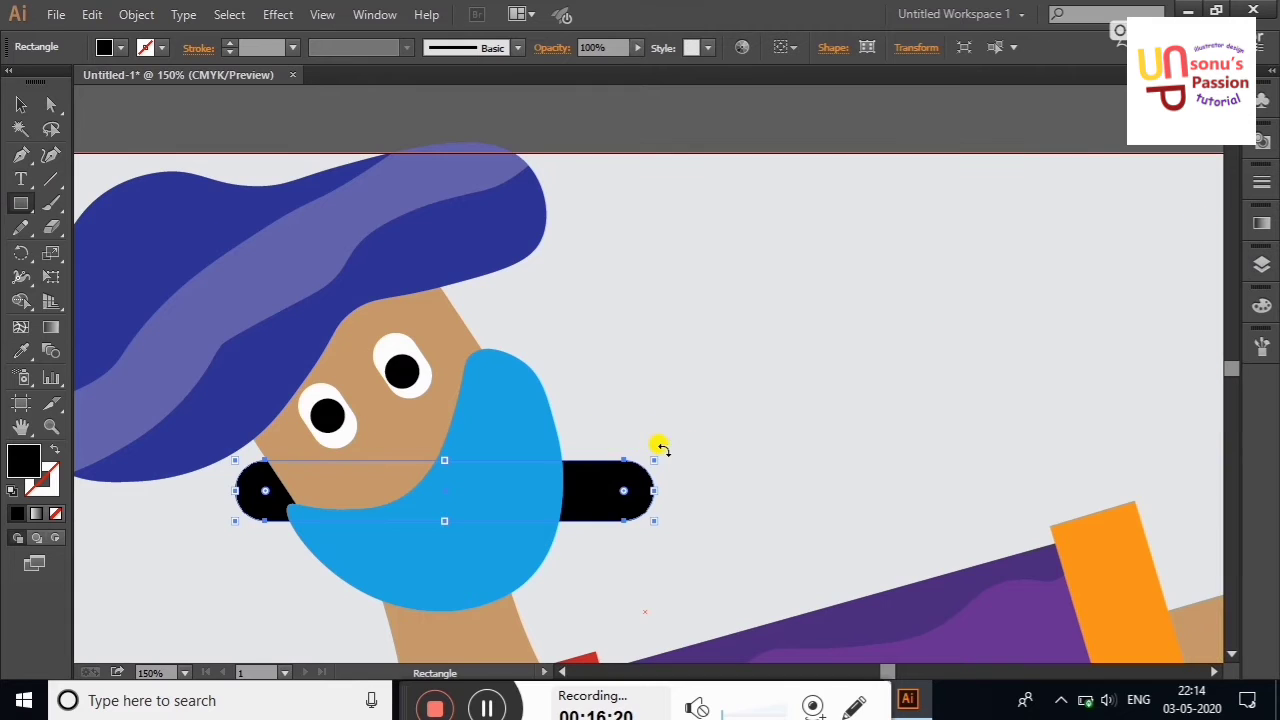
pyautogui.moveTo(655, 452); pyautogui.dragTo(627, 334)
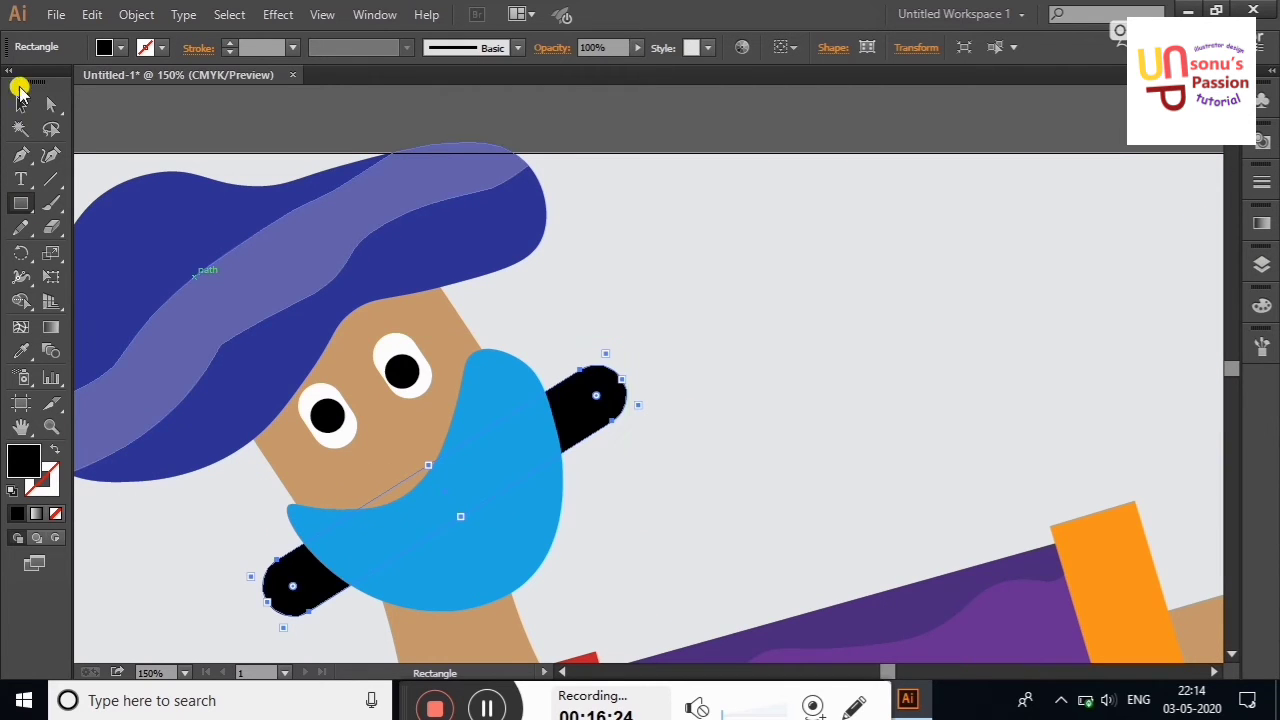
pyautogui.click(21, 104)
pyautogui.moveTo(580, 428); pyautogui.dragTo(509, 333)
pyautogui.moveTo(545, 288); pyautogui.dragTo(507, 314)
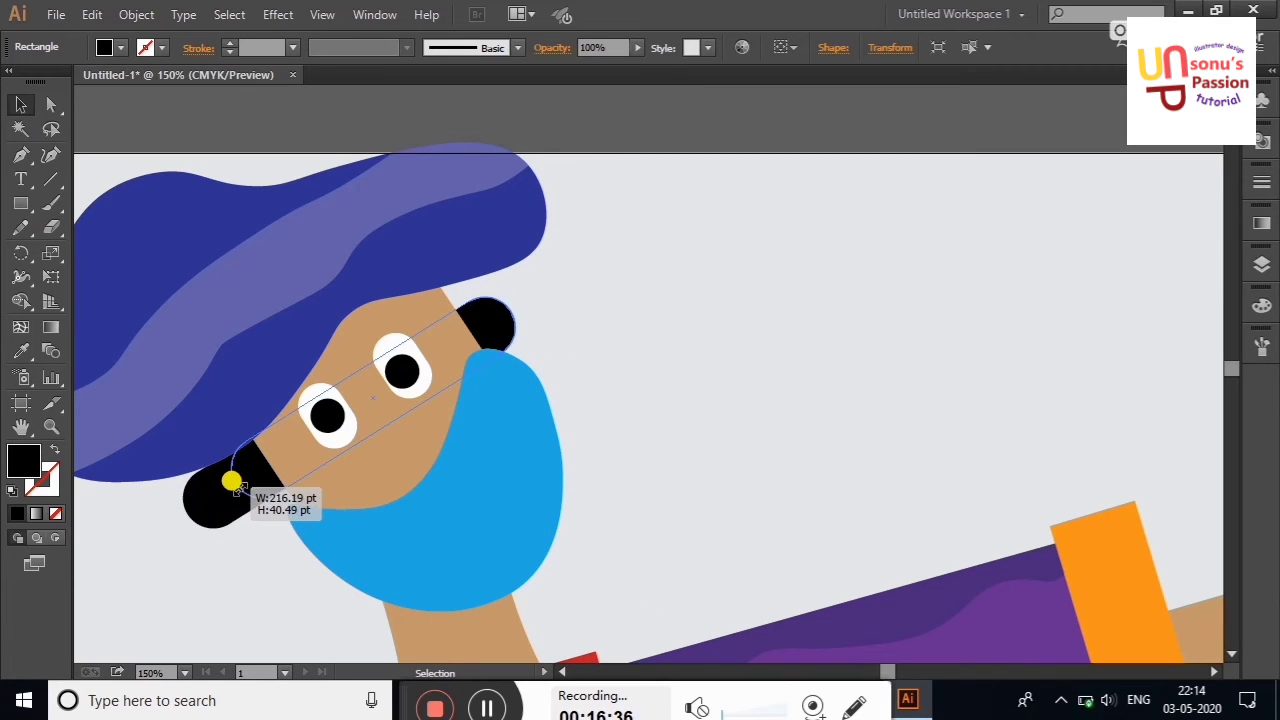
# Shrink both ends into small rounded ears and eyedropper the face's skin colour onto them
pyautogui.moveTo(177, 510); pyautogui.dragTo(232, 478)
pyautogui.moveTo(503, 297); pyautogui.dragTo(488, 316)
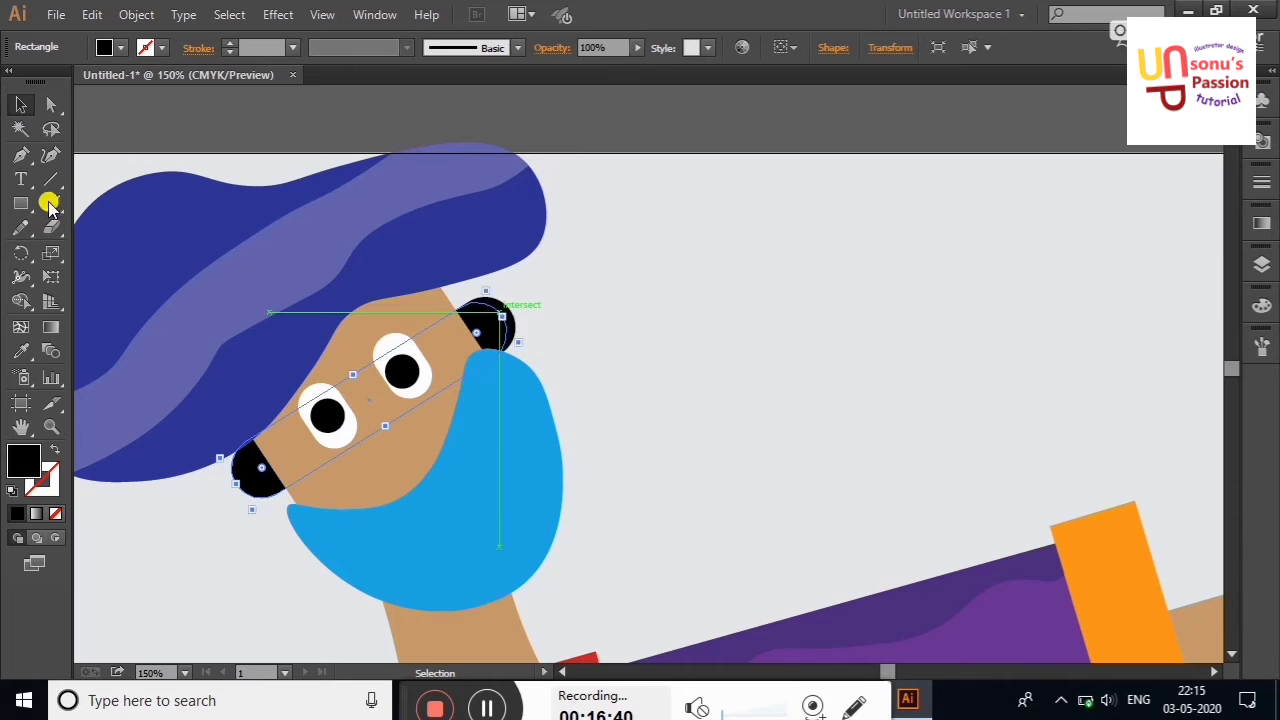
pyautogui.click(169, 114)
pyautogui.click(494, 314)
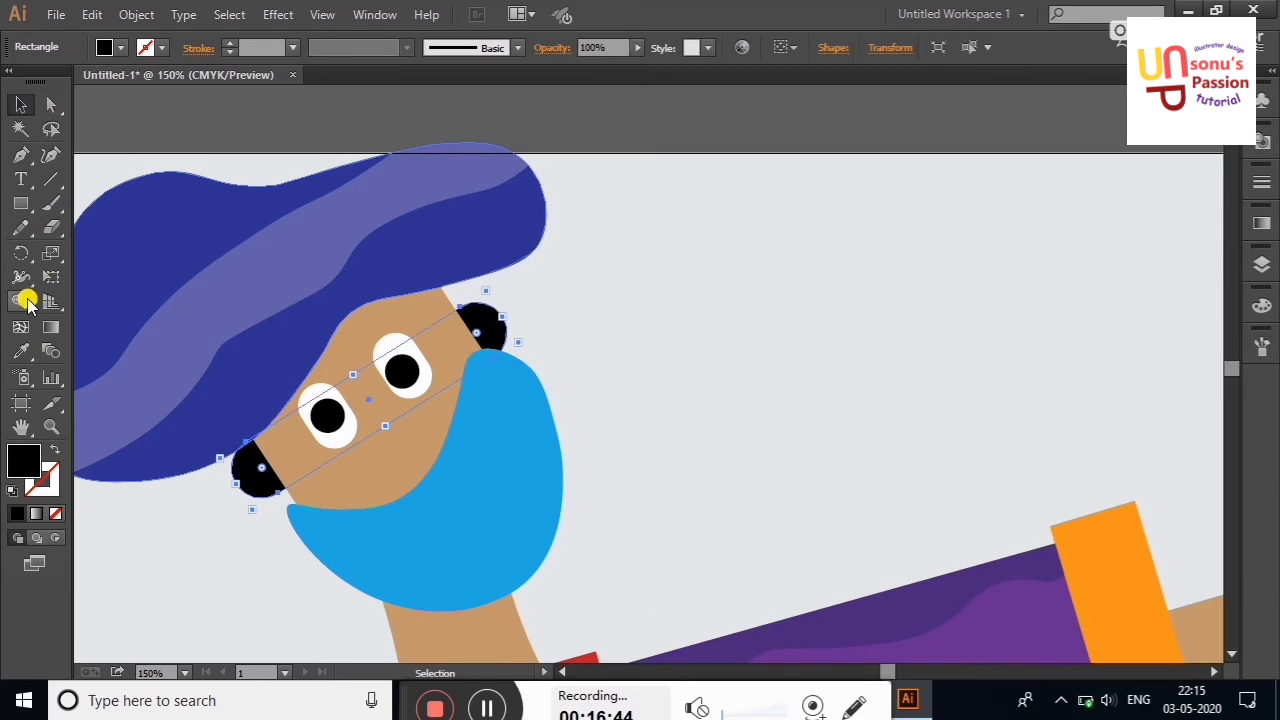
pyautogui.click(21, 350)
pyautogui.click(380, 463)
pyautogui.click(21, 104)
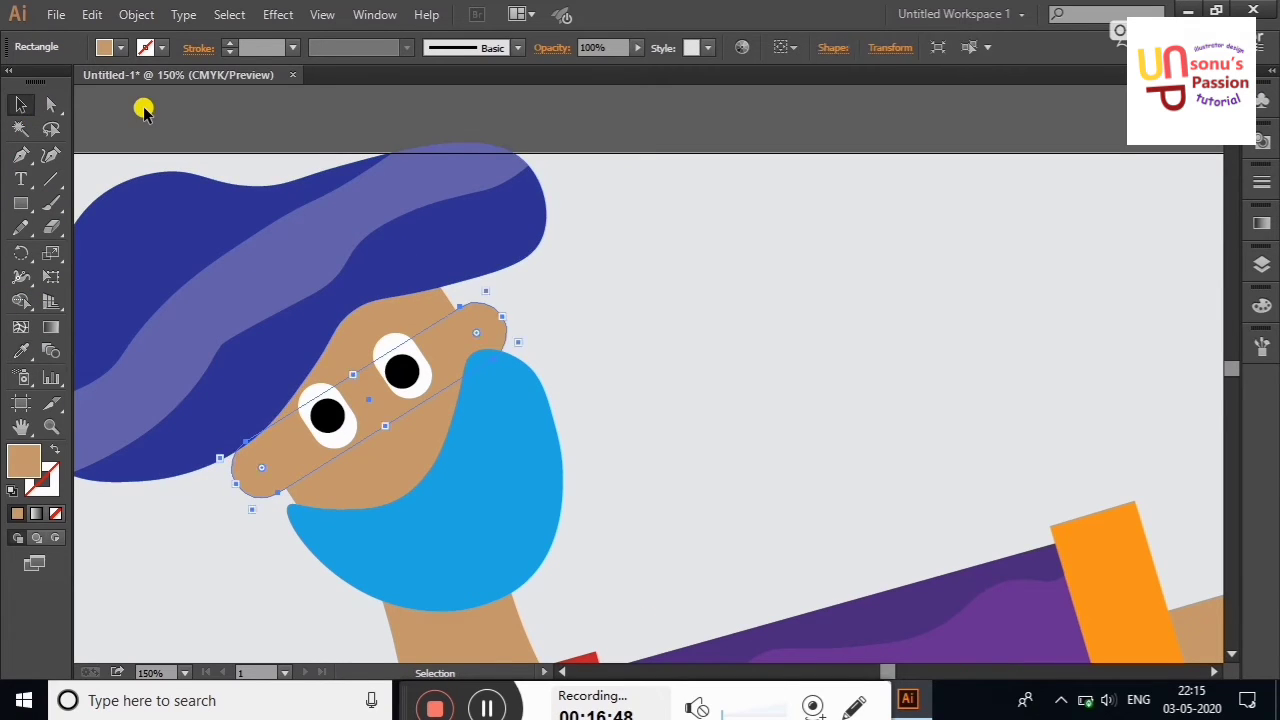
pyautogui.click(143, 112)
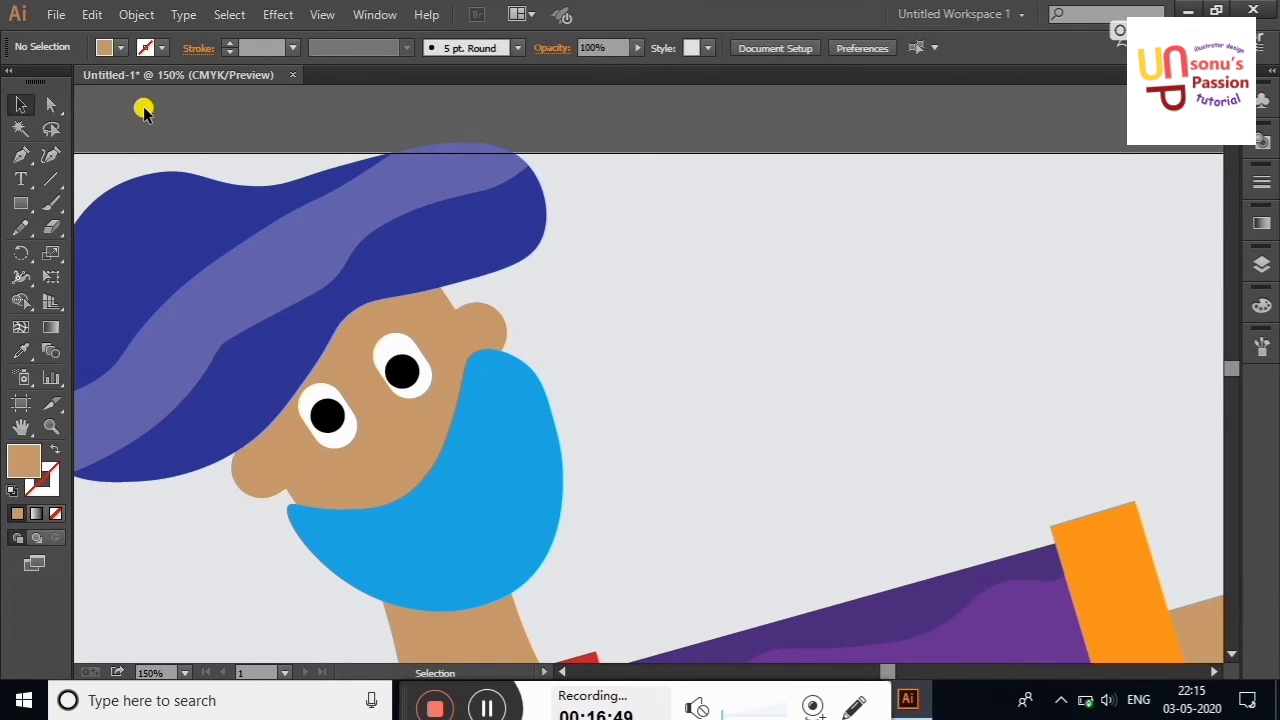
# Draw a thin bar right of the head, move it down the layer order, and fill it orange
pyautogui.click(21, 203)
pyautogui.moveTo(596, 297)
pyautogui.mouseDown()
pyautogui.moveTo(869, 332)
pyautogui.moveTo(850, 235)
pyautogui.mouseUp()
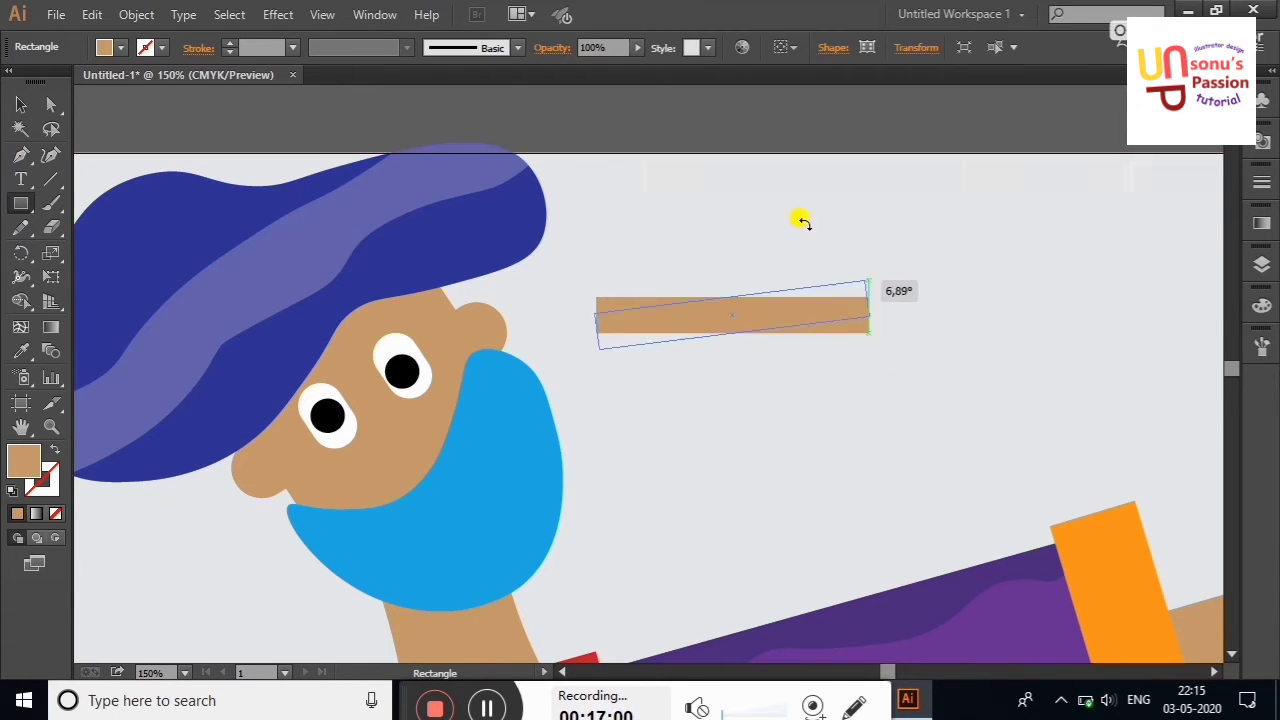
pyautogui.click(1262, 264)
pyautogui.moveTo(1124, 298); pyautogui.dragTo(1150, 388)
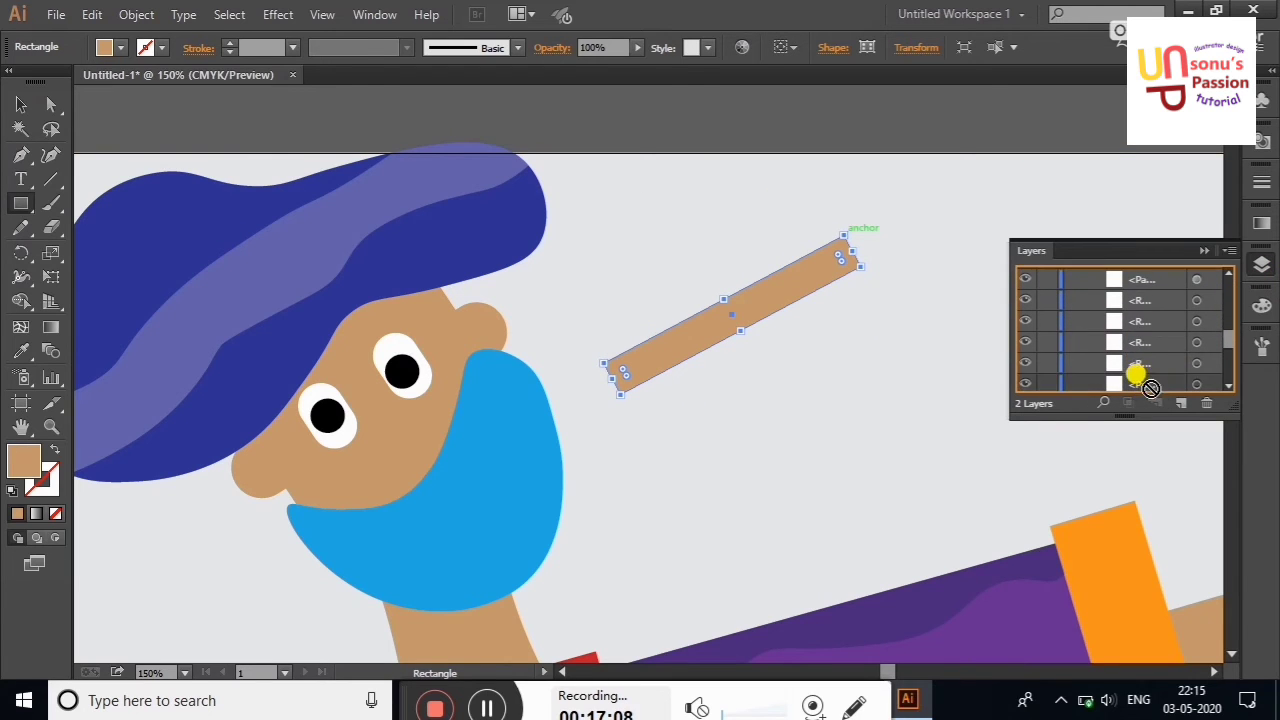
pyautogui.moveTo(1150, 388); pyautogui.dragTo(1163, 287)
pyautogui.click(118, 50)
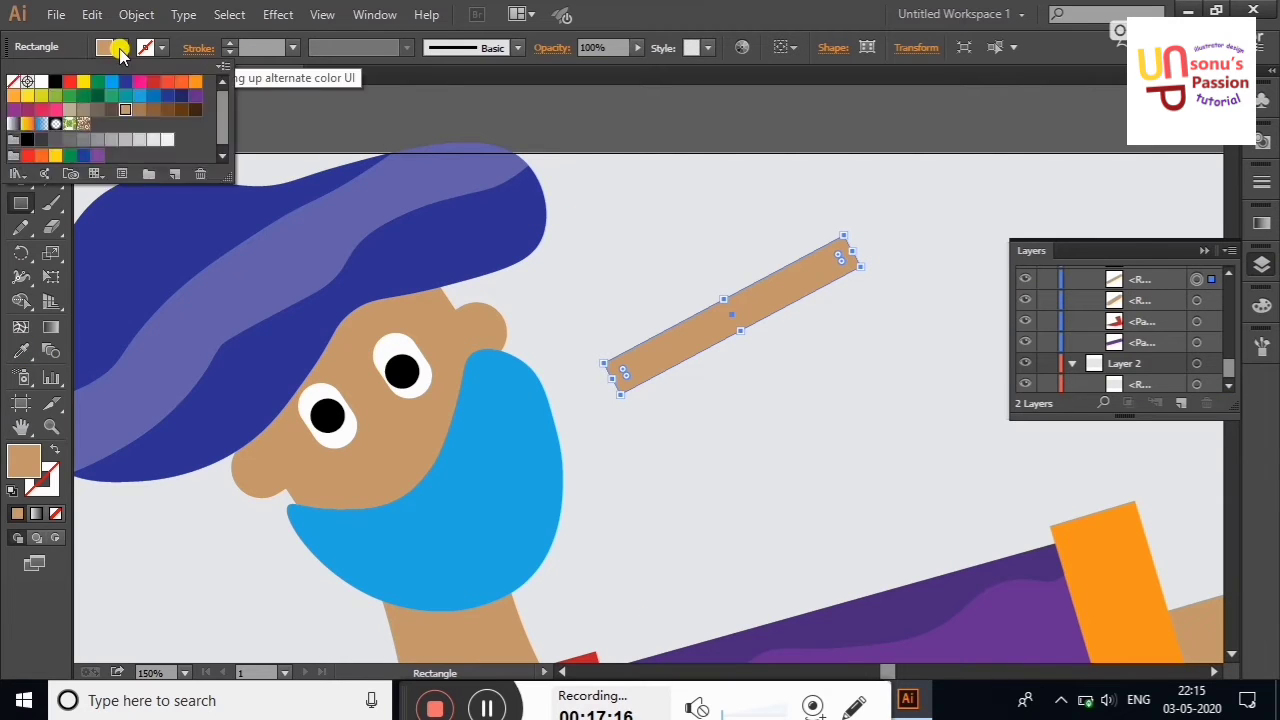
pyautogui.doubleClick(23, 460)
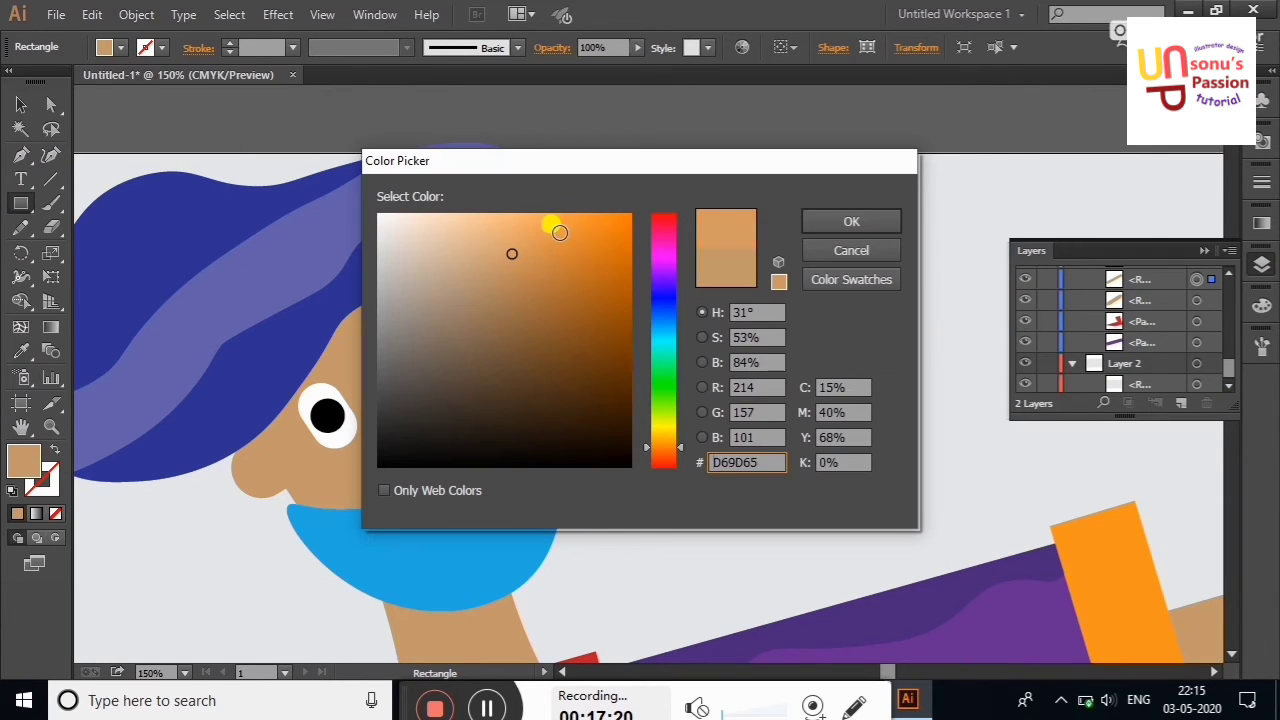
pyautogui.moveTo(559, 232); pyautogui.dragTo(563, 224)
pyautogui.click(851, 221)
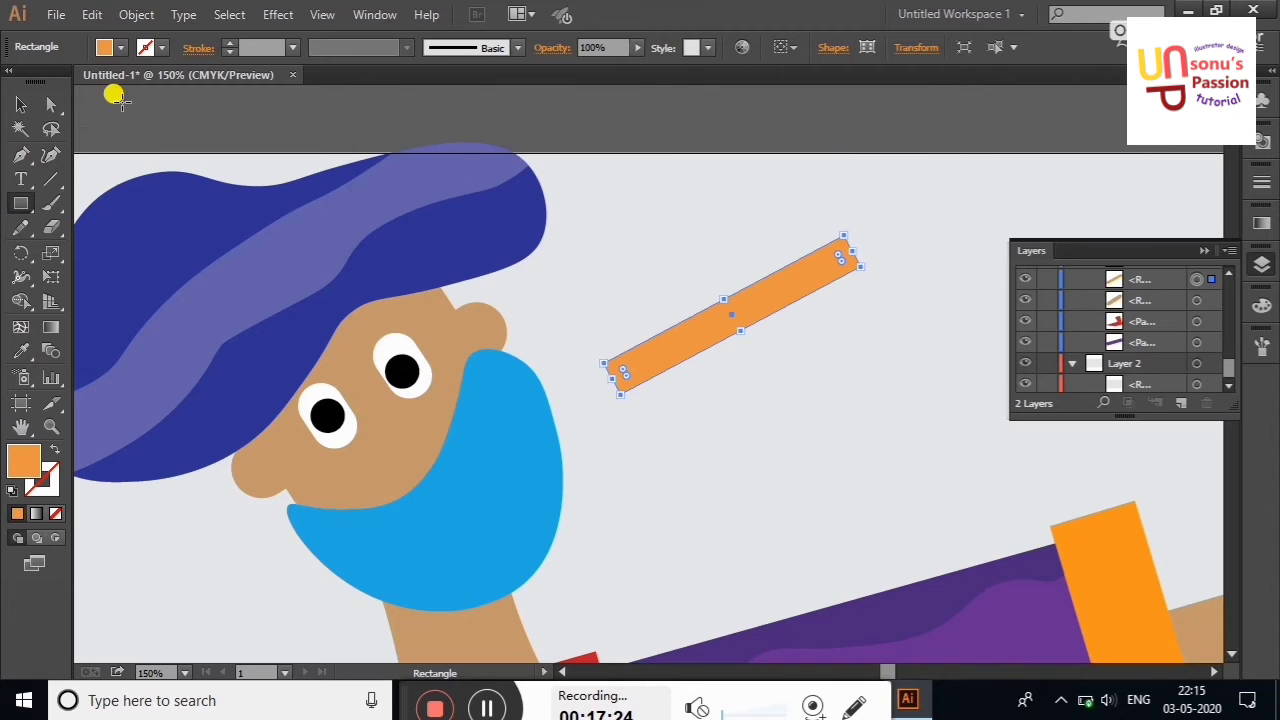
# Rotate the orange bar across the eyes behind the face and nudge it into final position
pyautogui.click(21, 104)
pyautogui.moveTo(750, 315)
pyautogui.mouseDown()
pyautogui.moveTo(383, 395)
pyautogui.moveTo(391, 407)
pyautogui.moveTo(461, 392)
pyautogui.mouseUp()
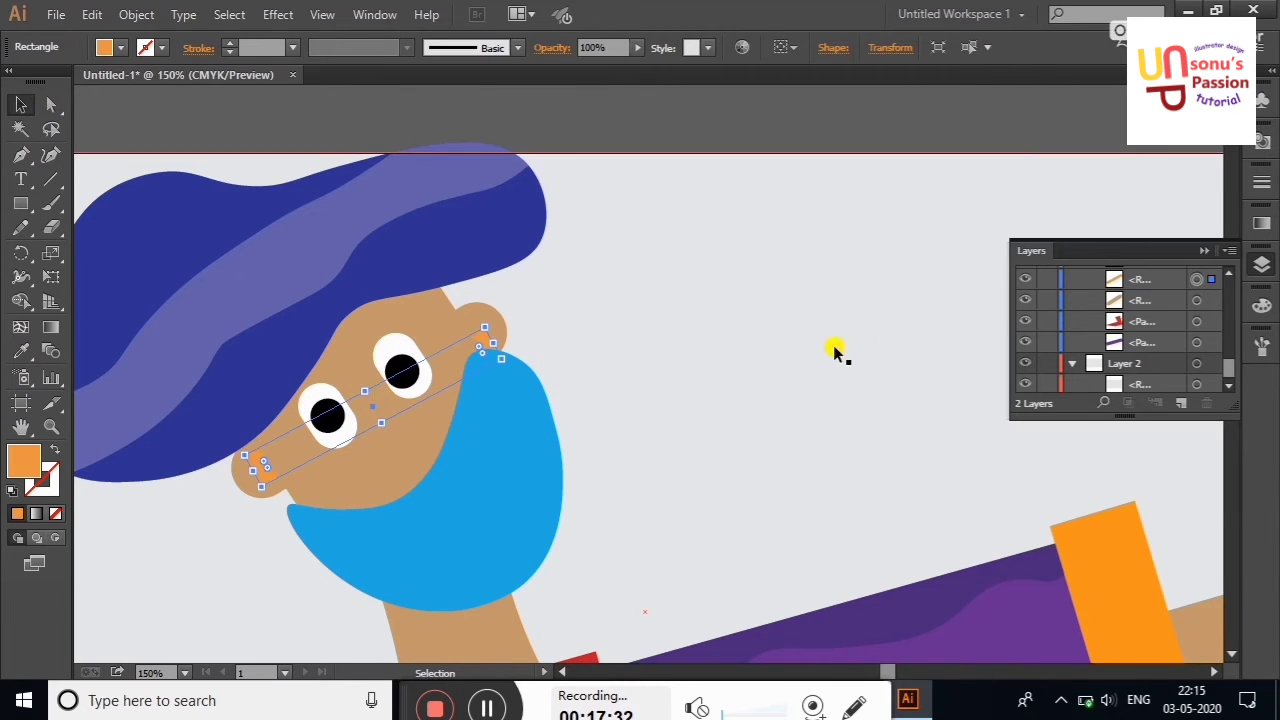
pyautogui.moveTo(486, 313); pyautogui.dragTo(481, 305)
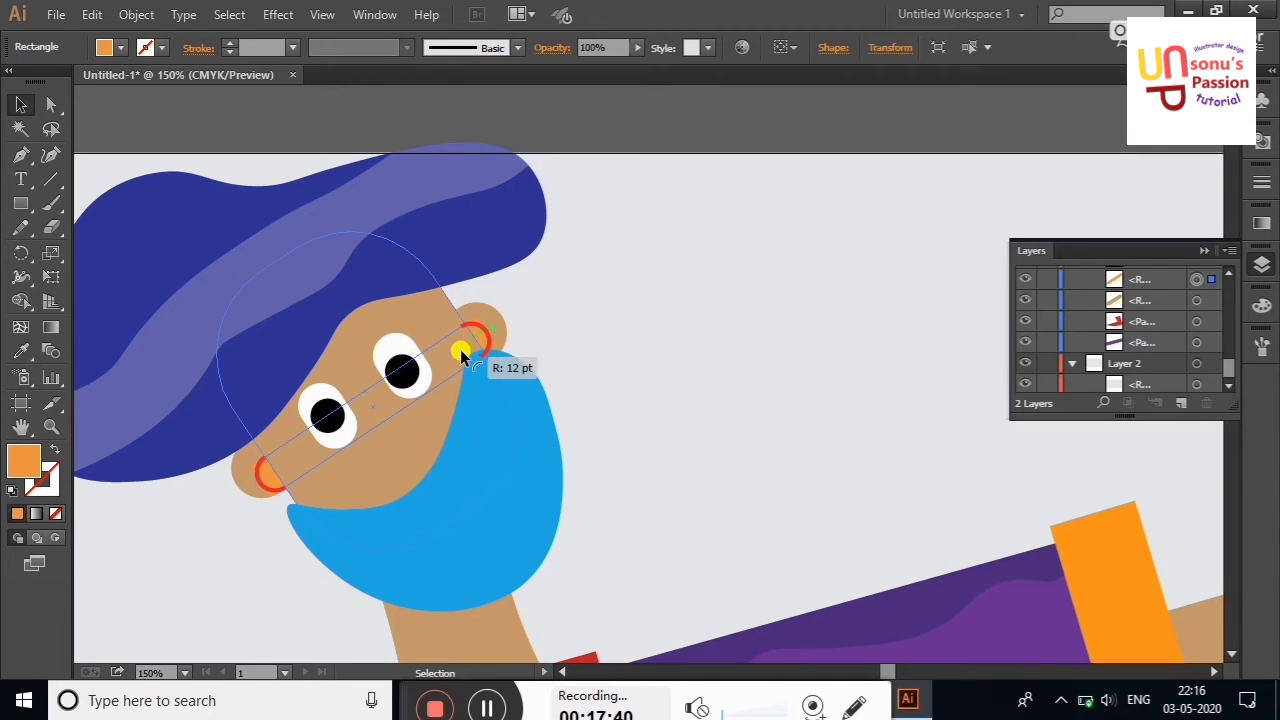
pyautogui.moveTo(481, 305); pyautogui.dragTo(456, 352)
pyautogui.click(160, 124)
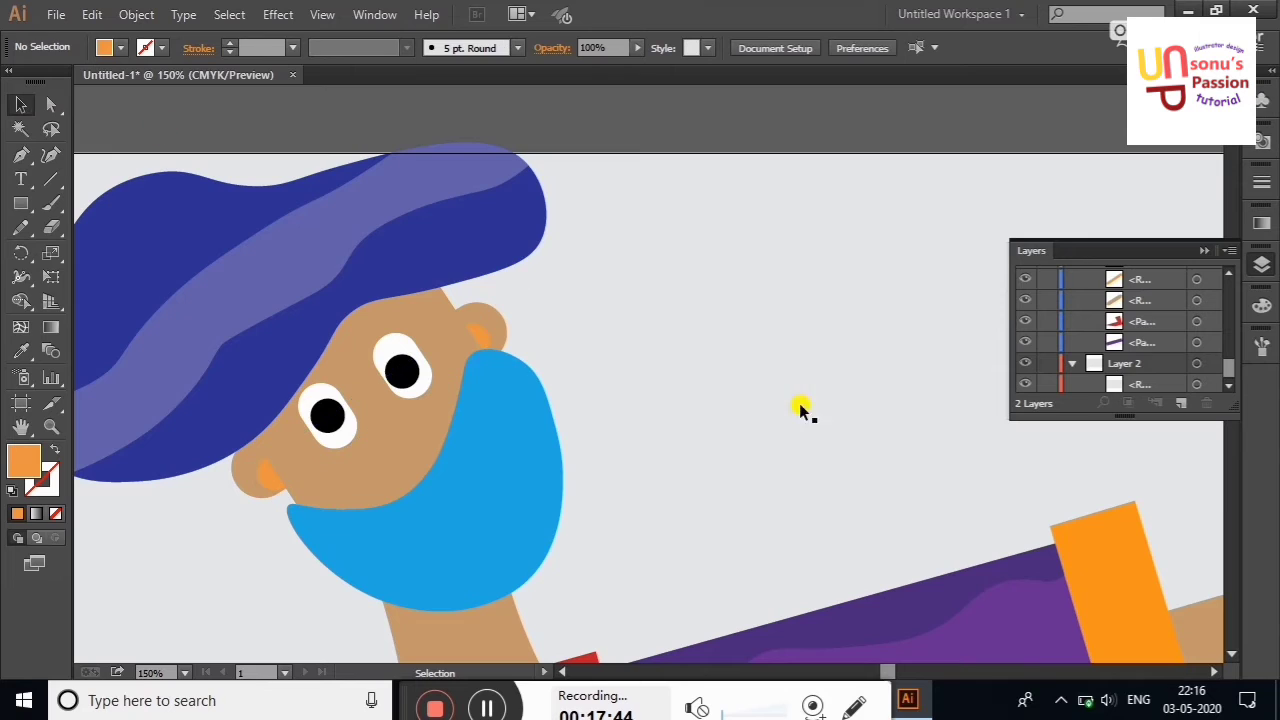
pyautogui.click(482, 338)
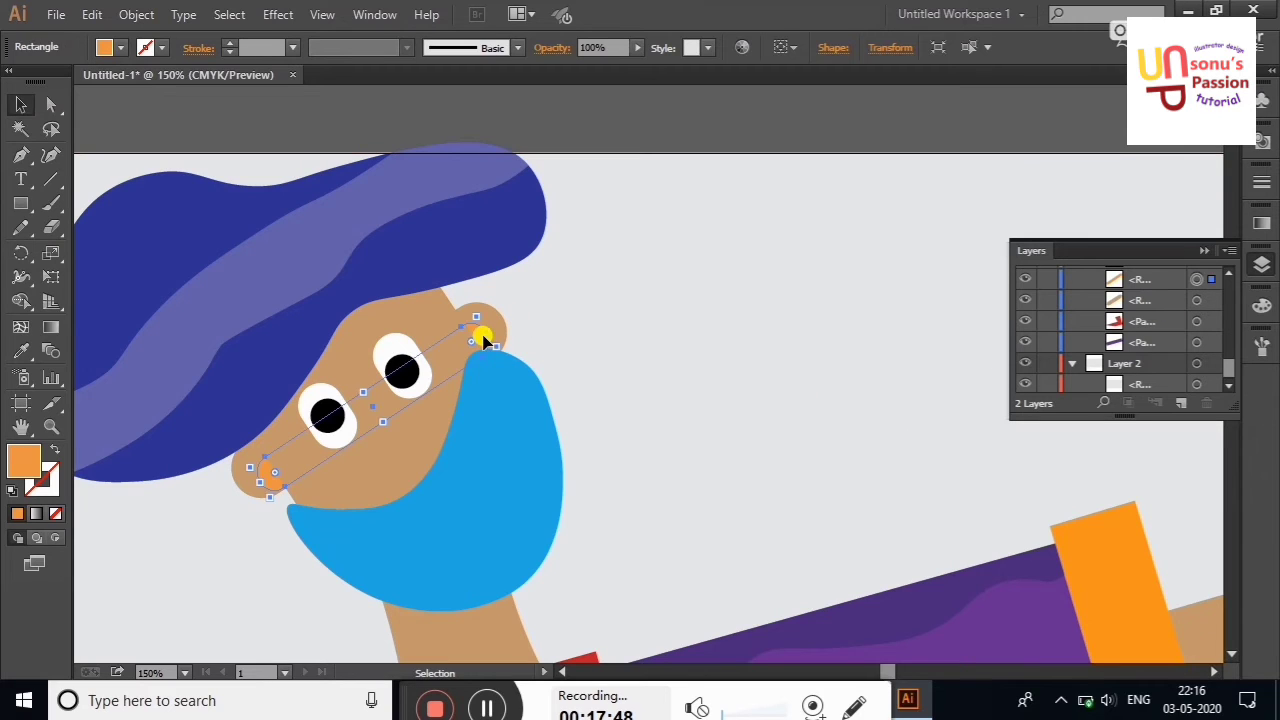
pyautogui.press('Up')
pyautogui.press('Up')
pyautogui.press('Up')
pyautogui.press('Down')
pyautogui.press('Down')
pyautogui.press('Down')
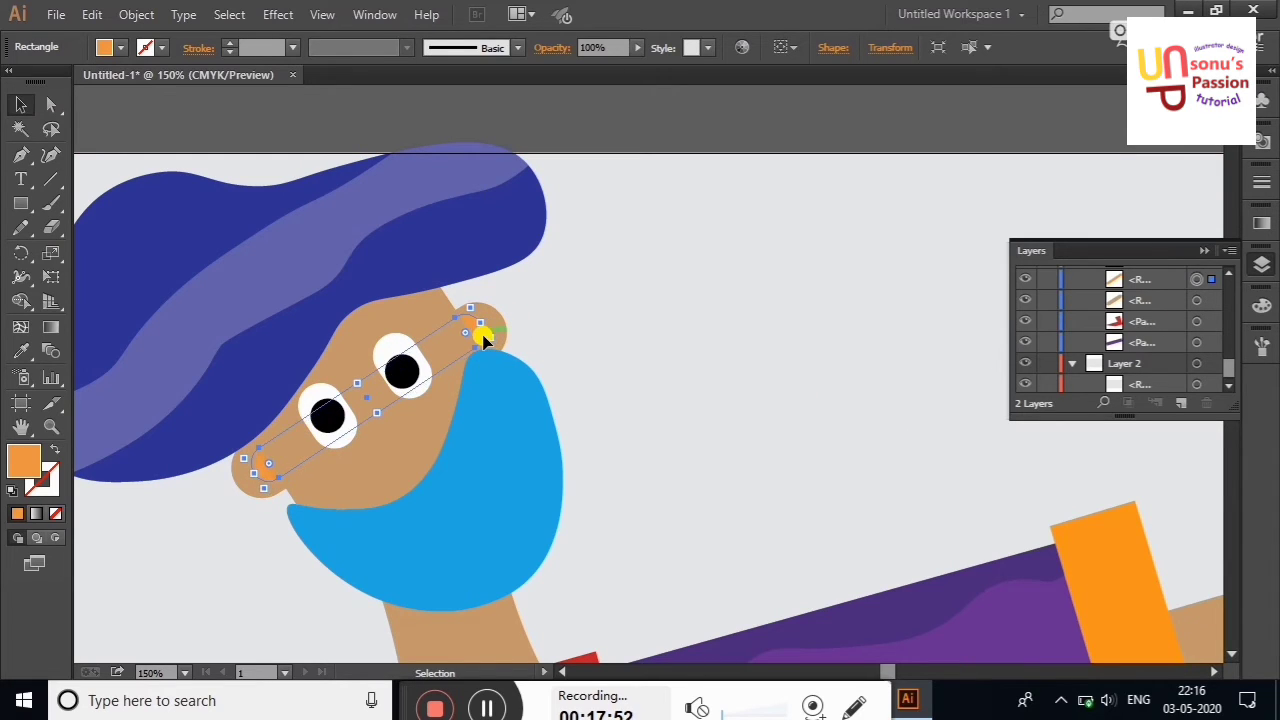
pyautogui.press('Left')
pyautogui.press('Left')
pyautogui.press('Left')
pyautogui.press('Left')
pyautogui.press('Left')
pyautogui.press('Left')
pyautogui.moveTo(482, 338); pyautogui.dragTo(486, 320)
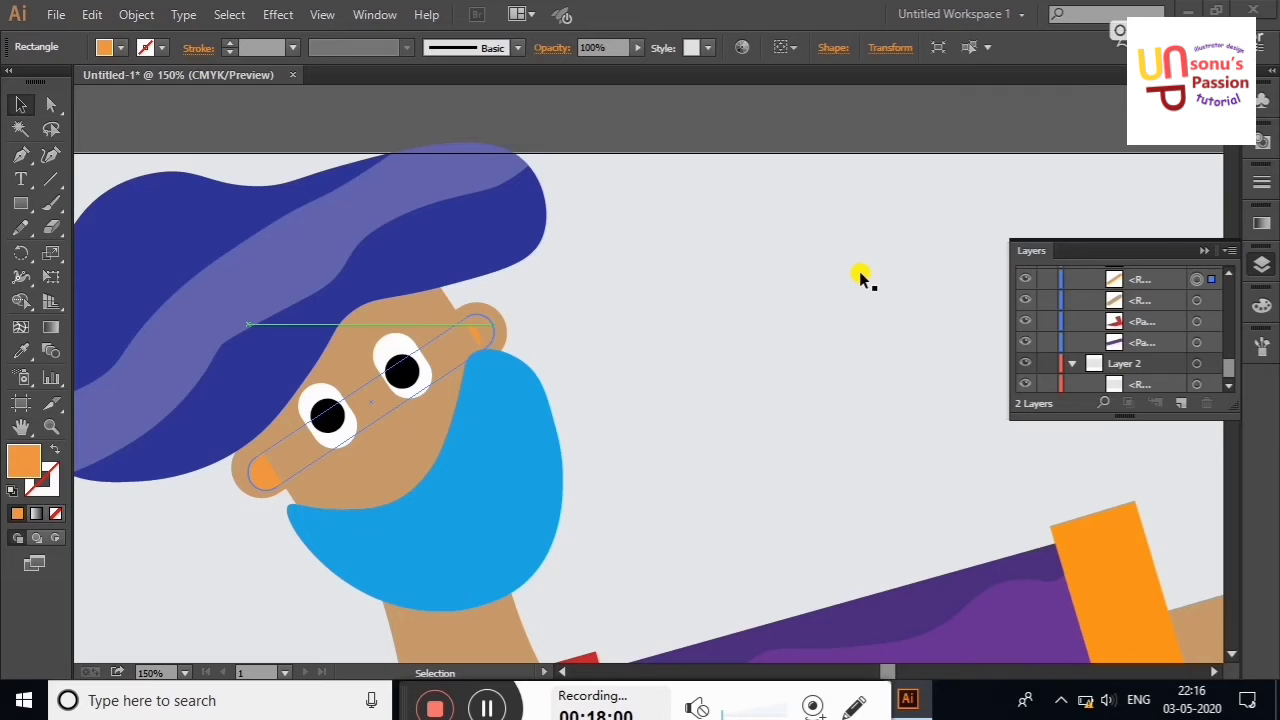
pyautogui.click(857, 277)
pyautogui.click(263, 477)
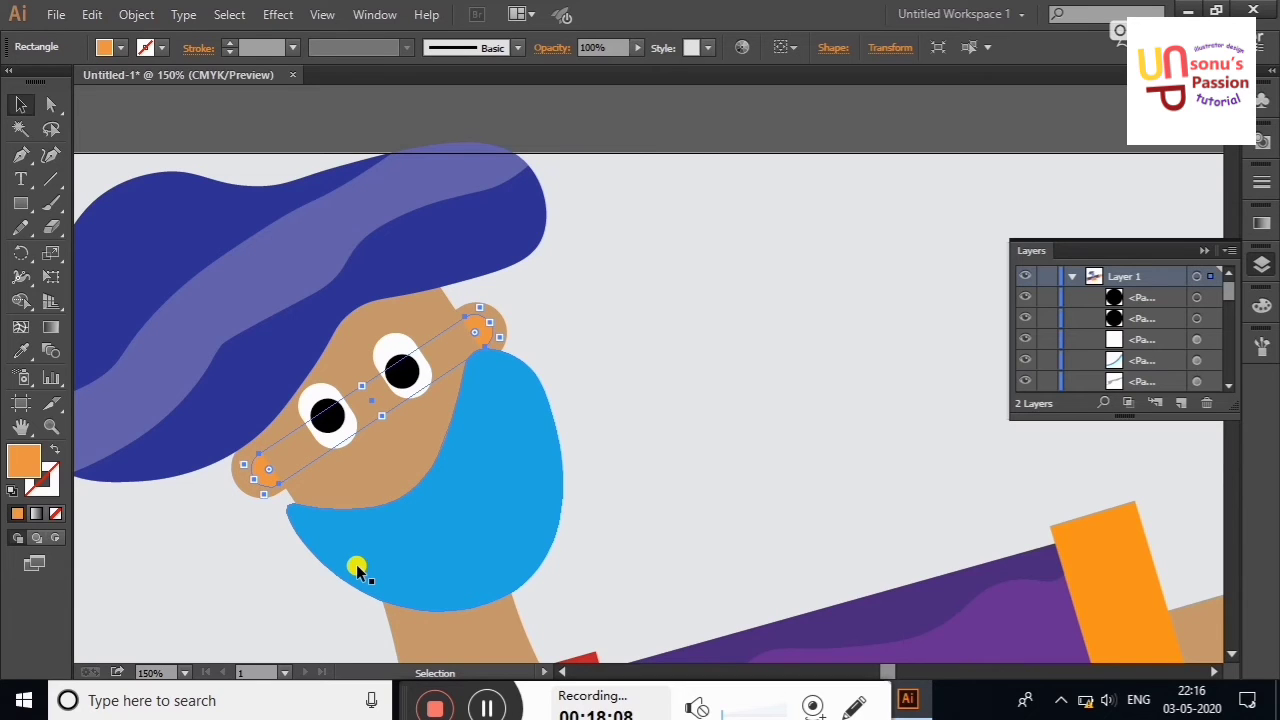
pyautogui.click(737, 466)
# Zoom out from 150% to 66.67% so the whole character and artboard are in view
pyautogui.click(1205, 250)
pyautogui.rightClick(846, 320)
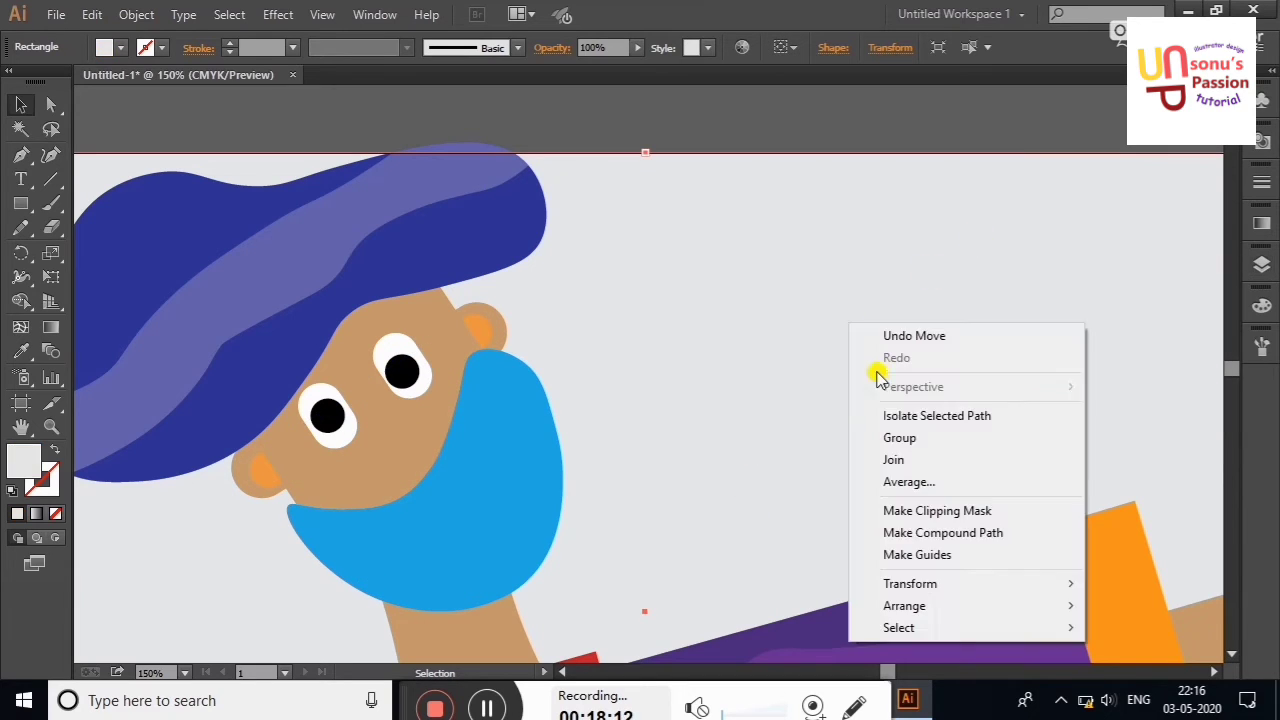
pyautogui.click(770, 312)
pyautogui.click(828, 118)
pyautogui.rightClick(822, 112)
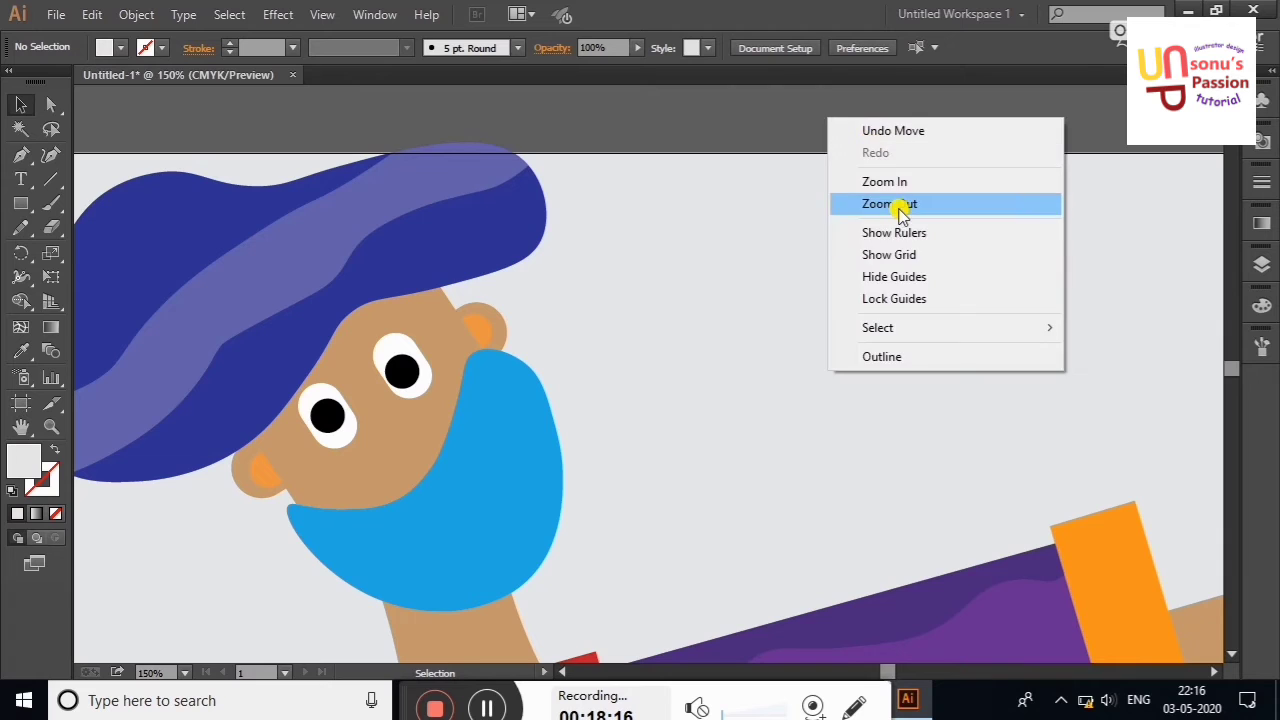
pyautogui.click(892, 206)
pyautogui.rightClick(892, 114)
pyautogui.click(972, 199)
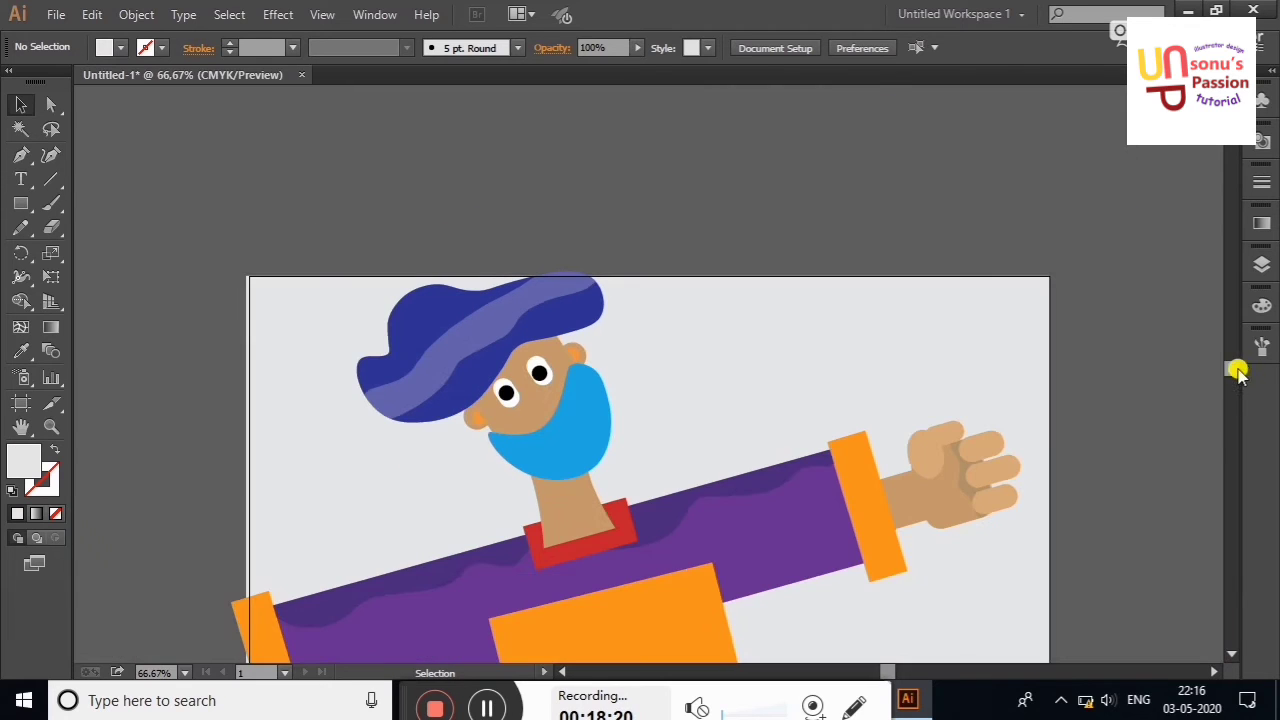
pyautogui.scroll(-1, 1232, 366)
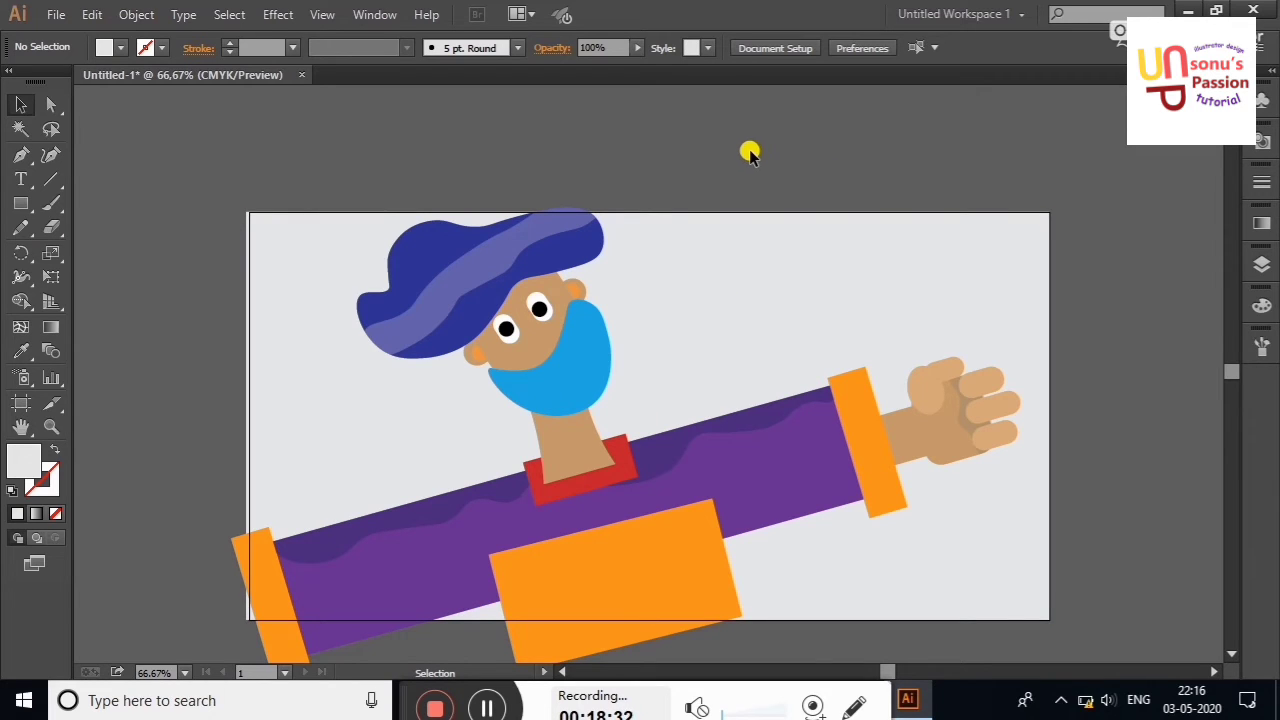
pyautogui.click(1262, 264)
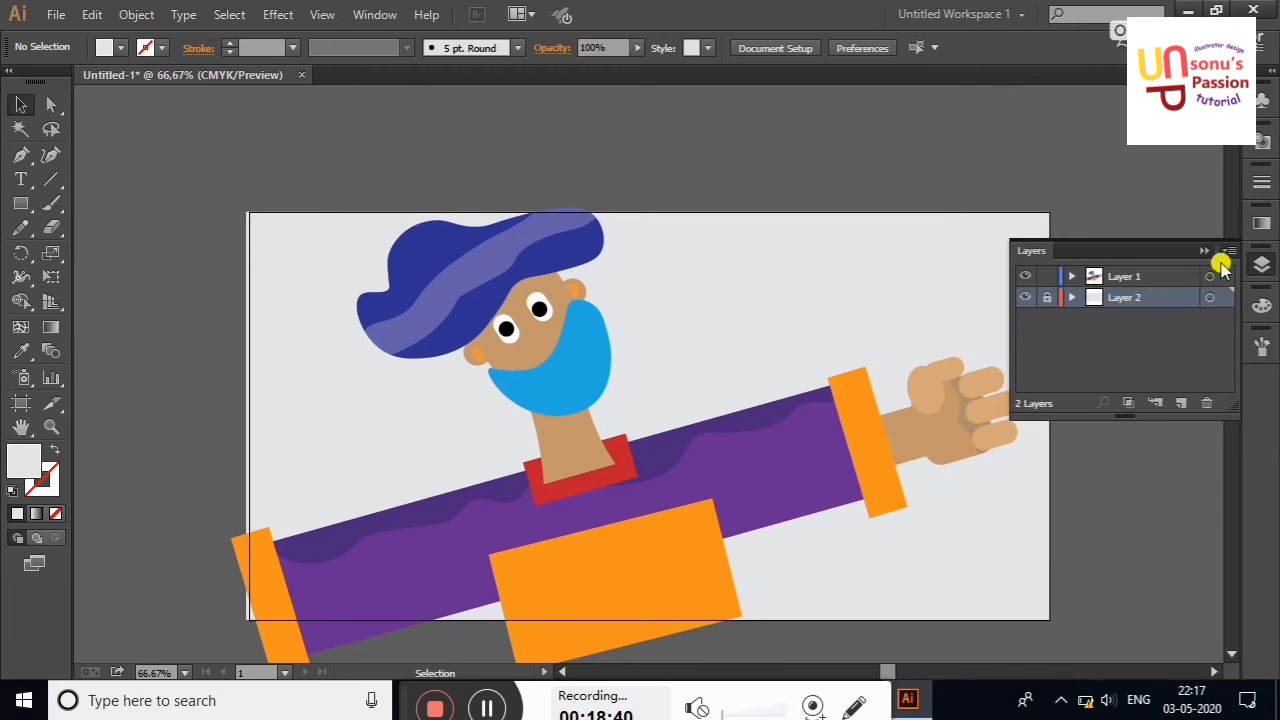
pyautogui.click(1262, 264)
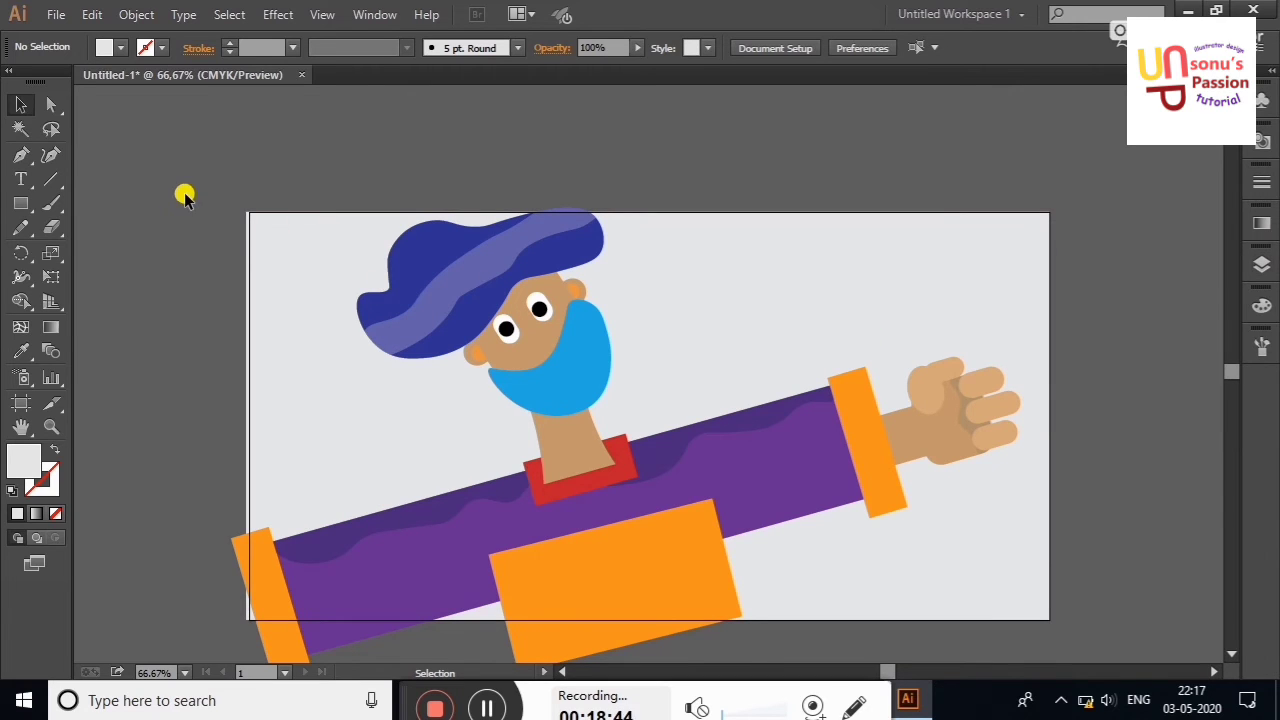
pyautogui.moveTo(186, 196); pyautogui.dragTo(1022, 648)
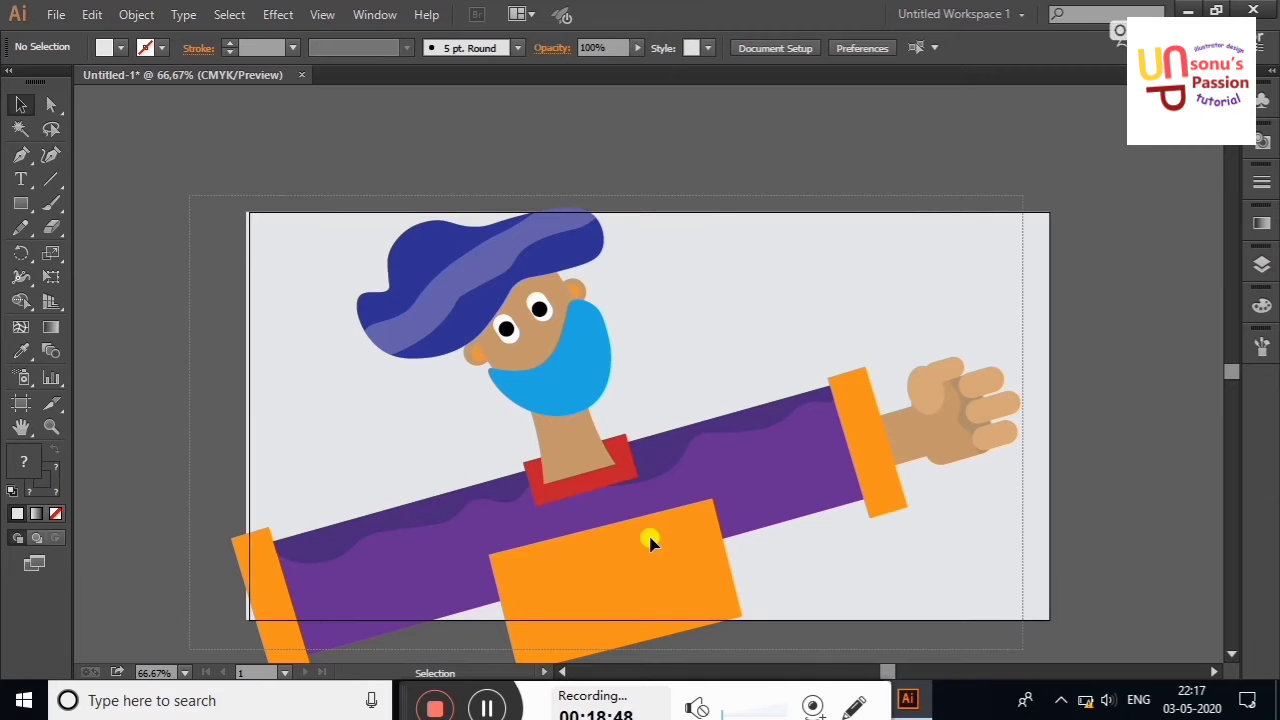
pyautogui.hotkey('ctrl', 'a')
pyautogui.moveTo(590, 541); pyautogui.dragTo(552, 540)
pyautogui.click(120, 47)
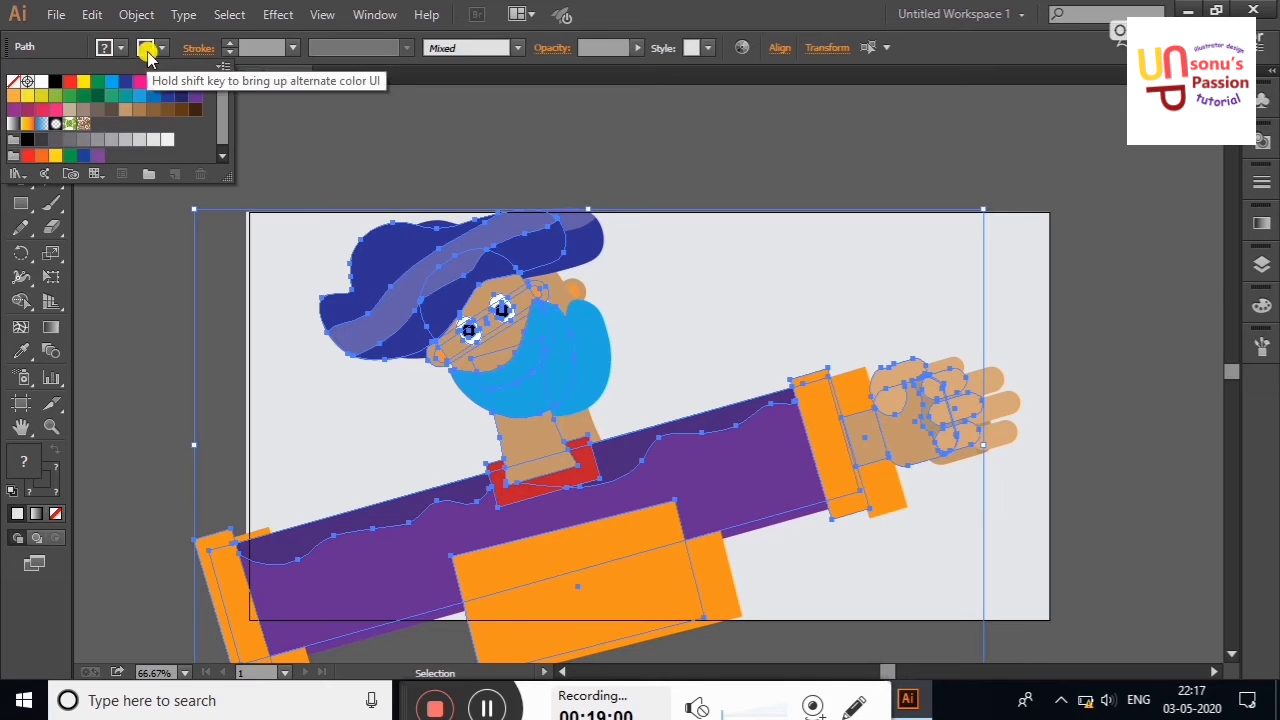
pyautogui.click(118, 52)
pyautogui.click(118, 48)
pyautogui.click(13, 81)
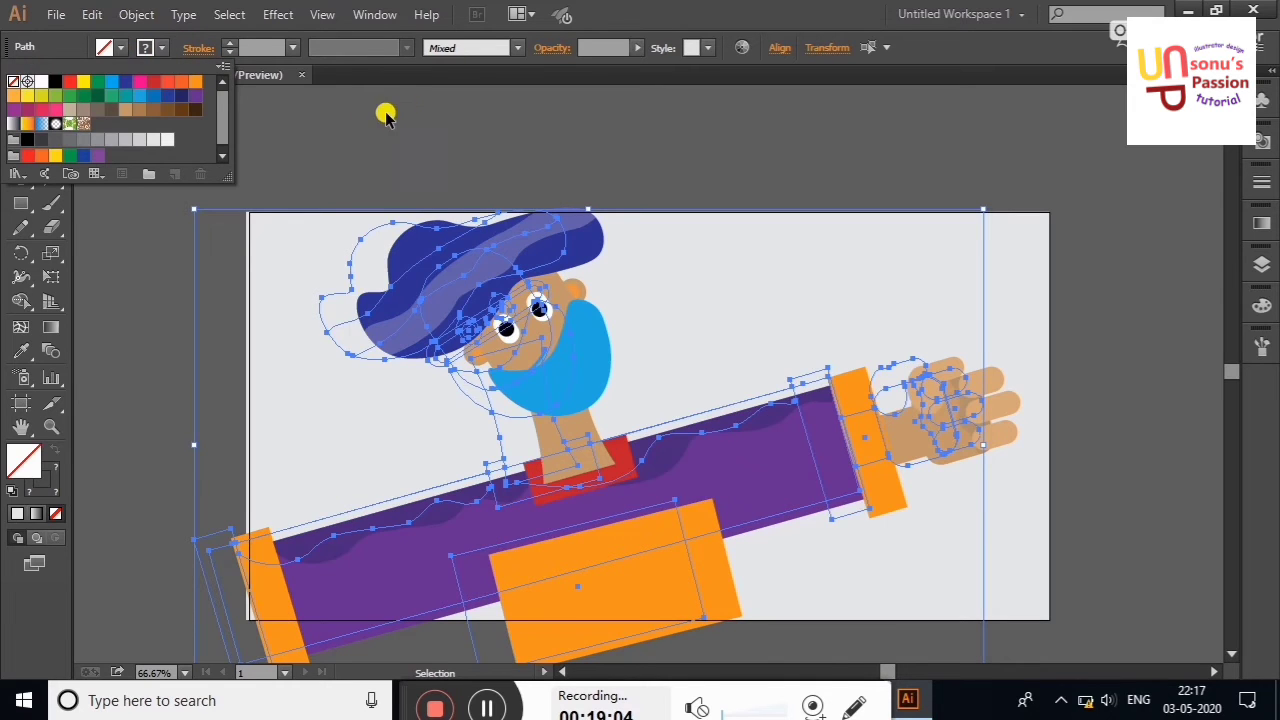
pyautogui.click(166, 48)
pyautogui.click(55, 84)
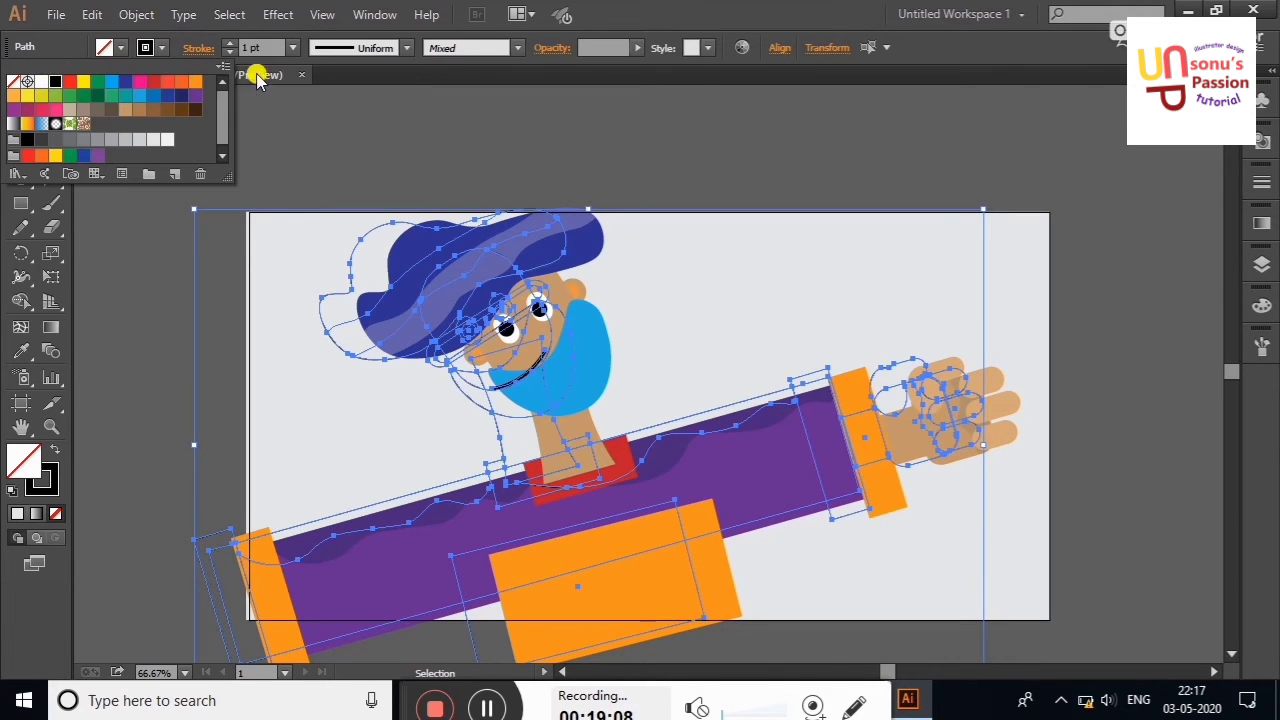
pyautogui.click(343, 135)
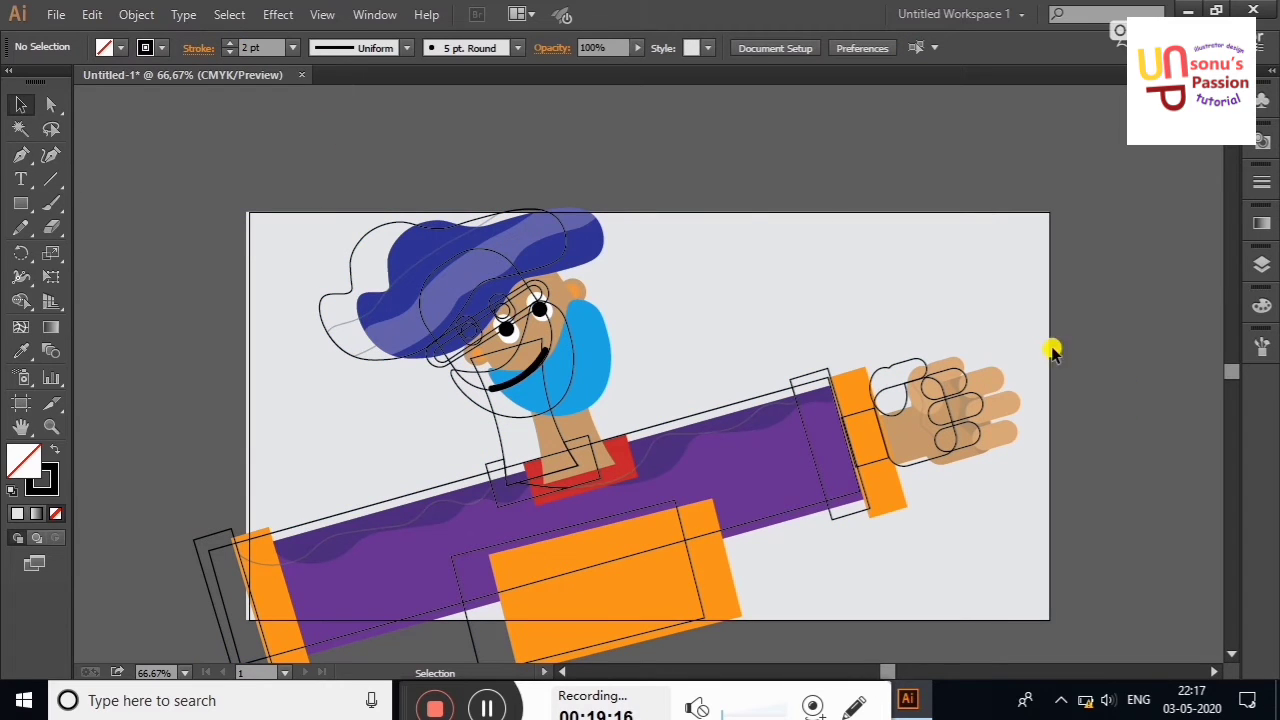
pyautogui.rightClick(278, 158)
pyautogui.click(366, 166)
pyautogui.click(161, 48)
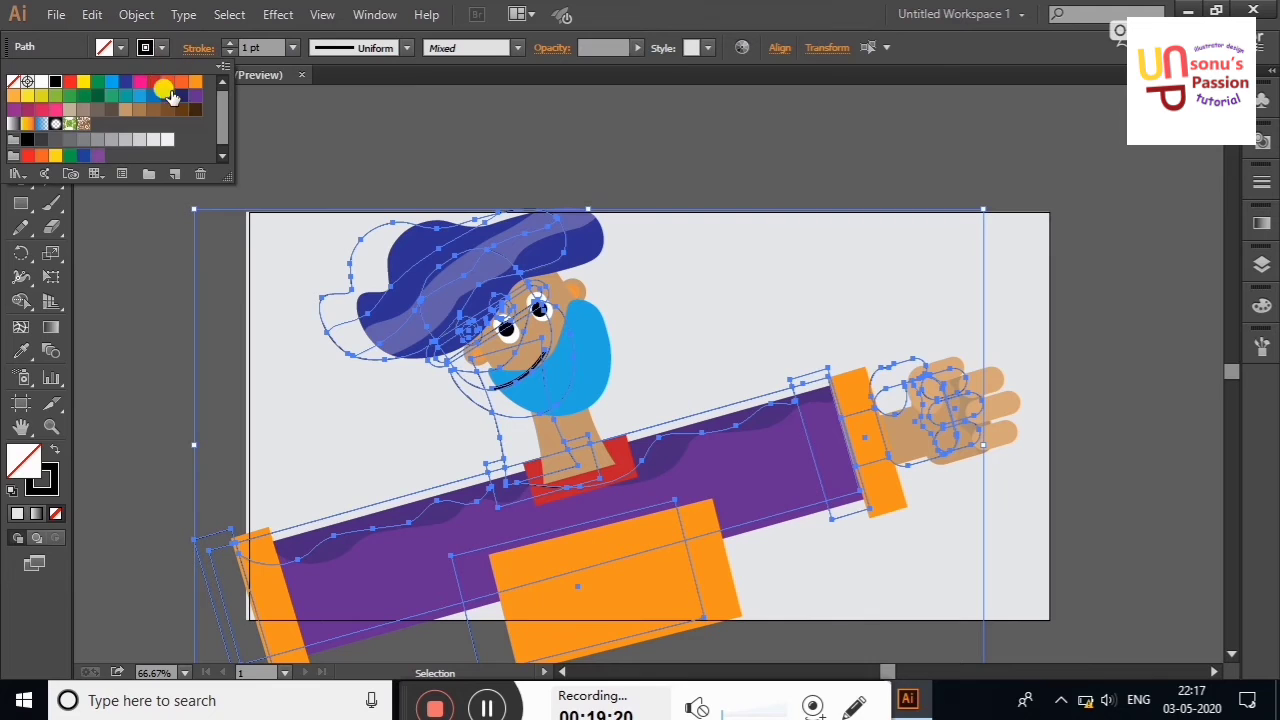
pyautogui.click(167, 84)
pyautogui.click(195, 103)
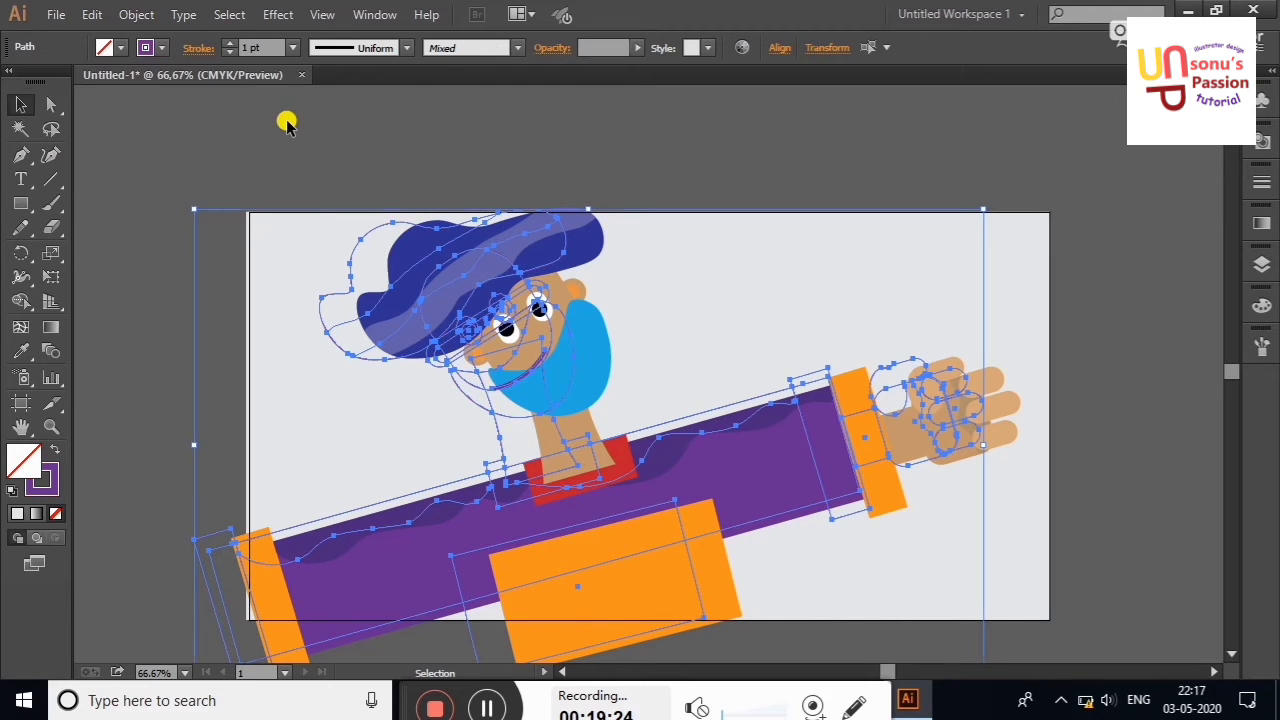
pyautogui.click(286, 122)
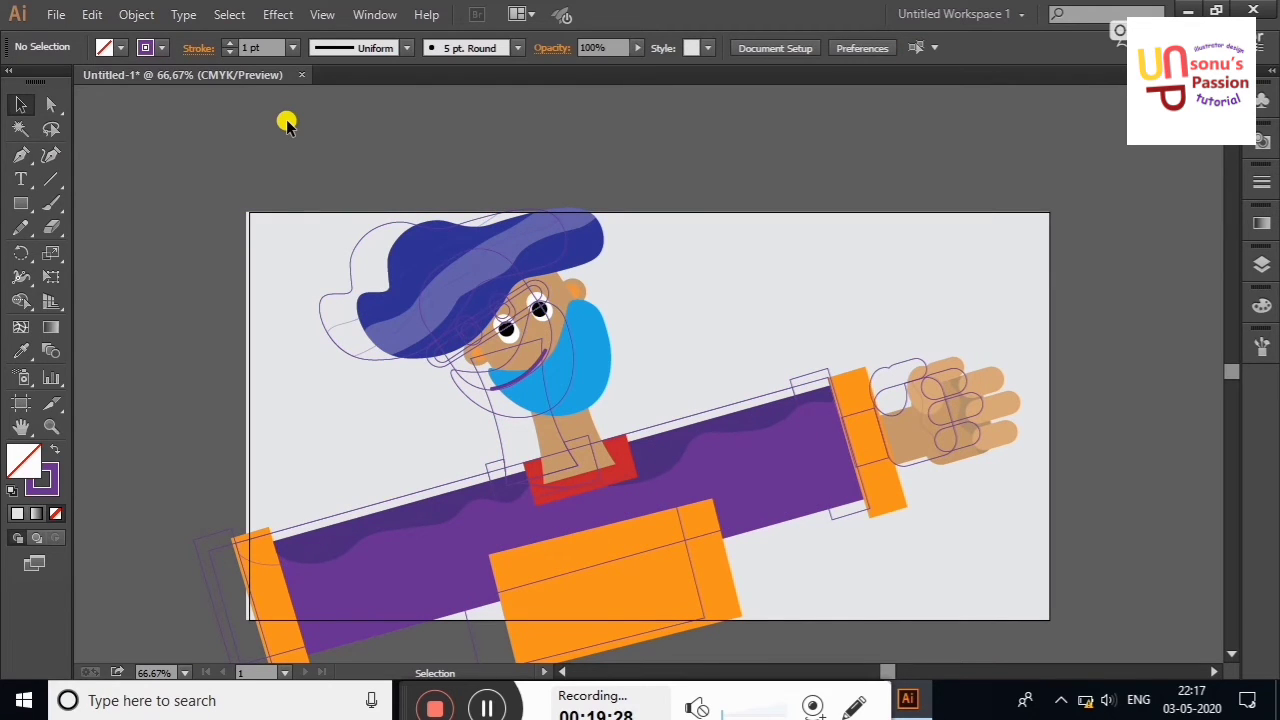
pyautogui.rightClick(286, 122)
pyautogui.click(329, 130)
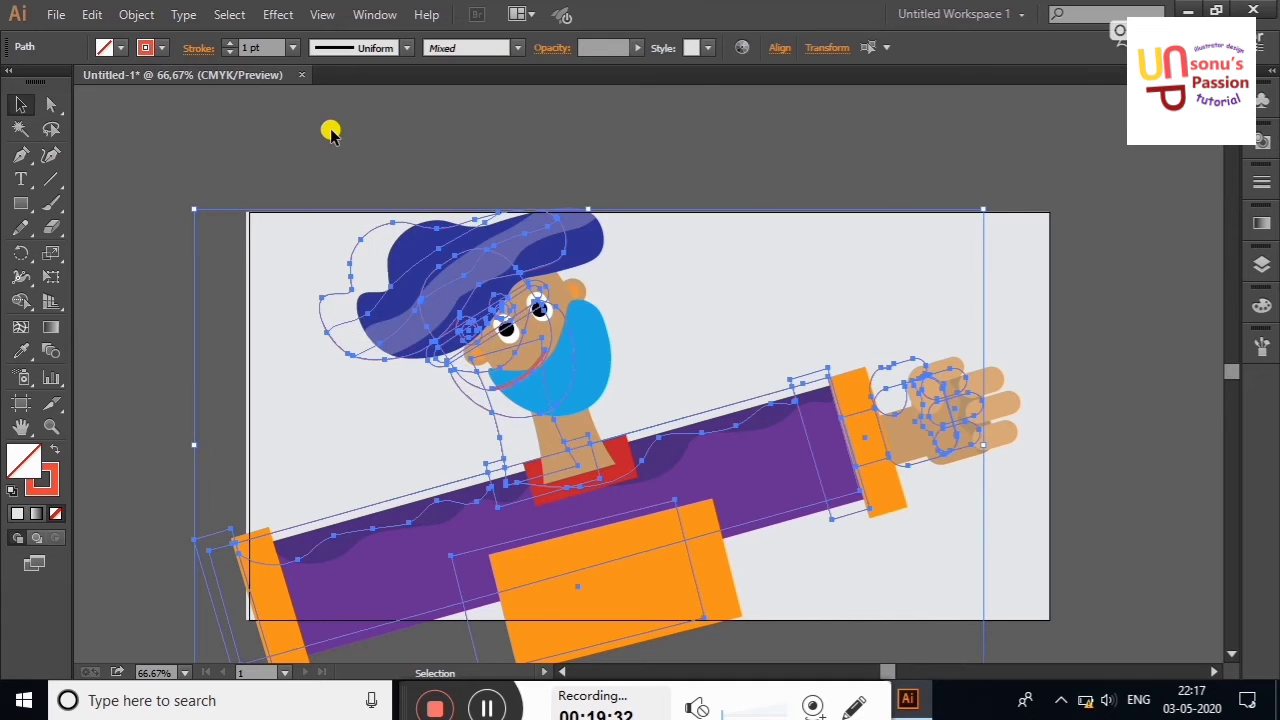
pyautogui.rightClick(366, 136)
pyautogui.rightClick(398, 143)
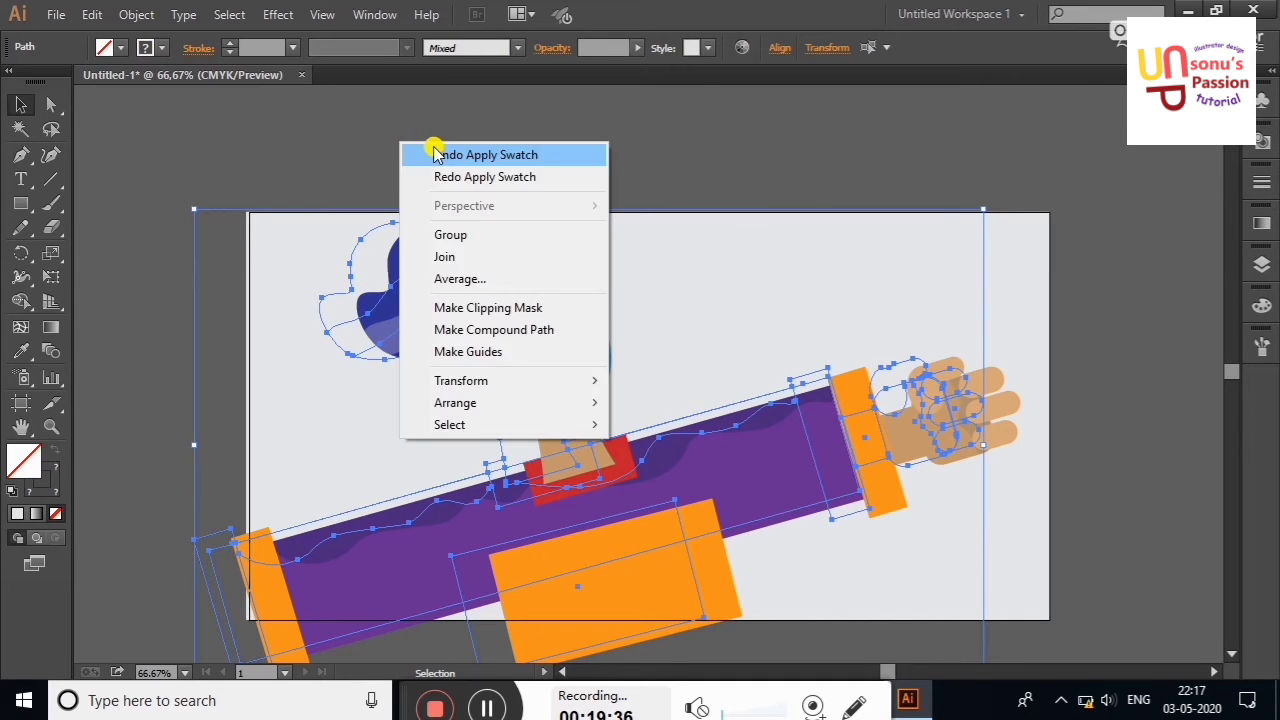
pyautogui.click(517, 149)
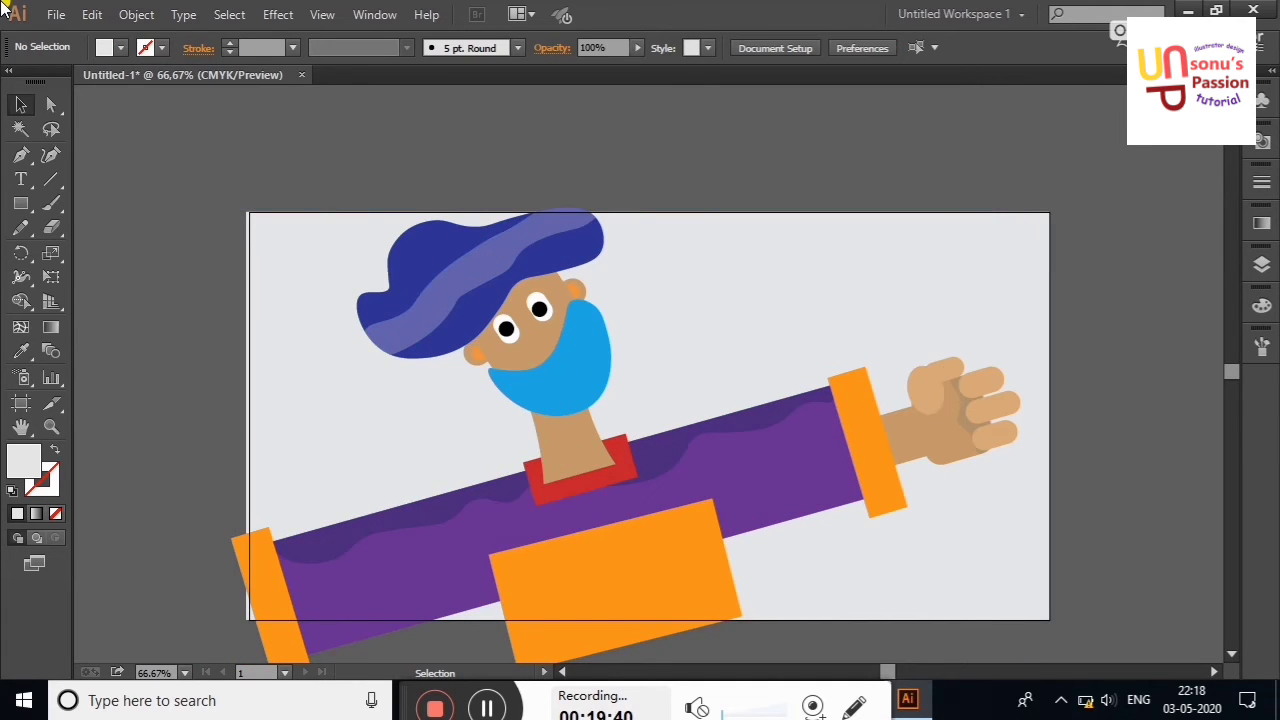
# Place a copy of the blue mask in the upper right and cut it vertically with the Eraser
pyautogui.click(533, 372)
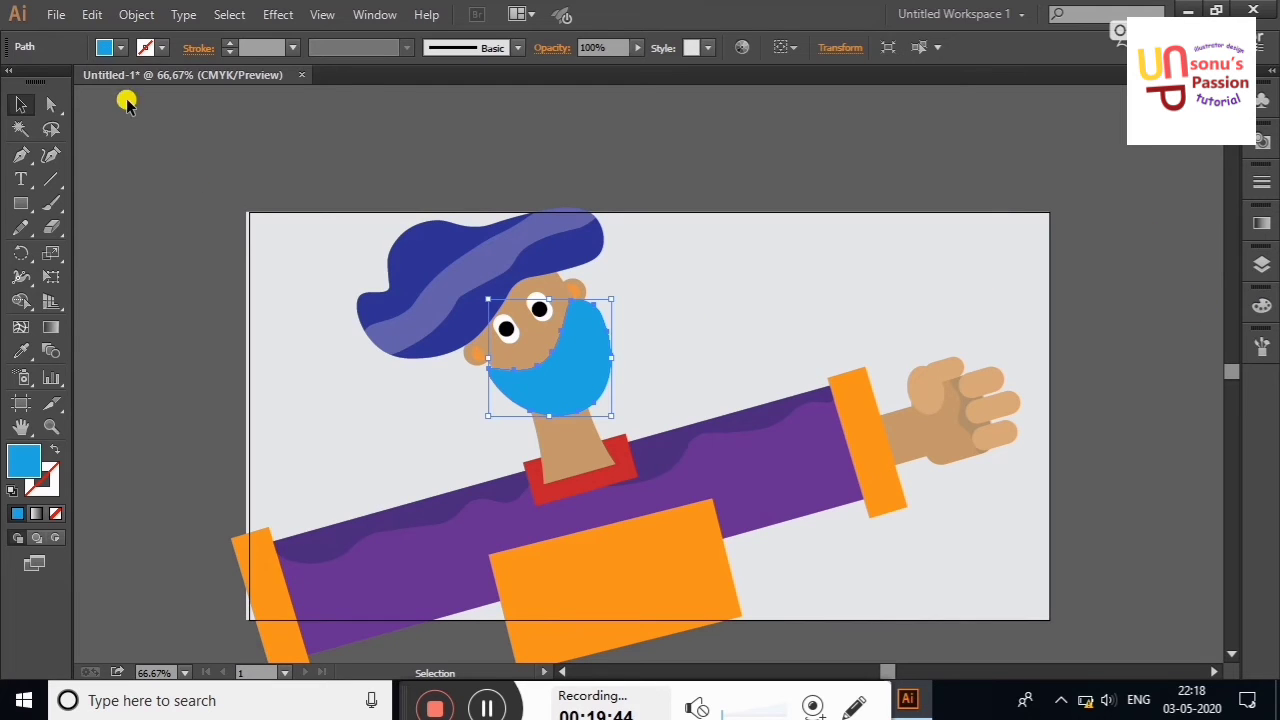
pyautogui.click(120, 47)
pyautogui.press('Escape')
pyautogui.hotkey('ctrl', 'shift', 'a')
pyautogui.moveTo(593, 367); pyautogui.dragTo(790, 300)
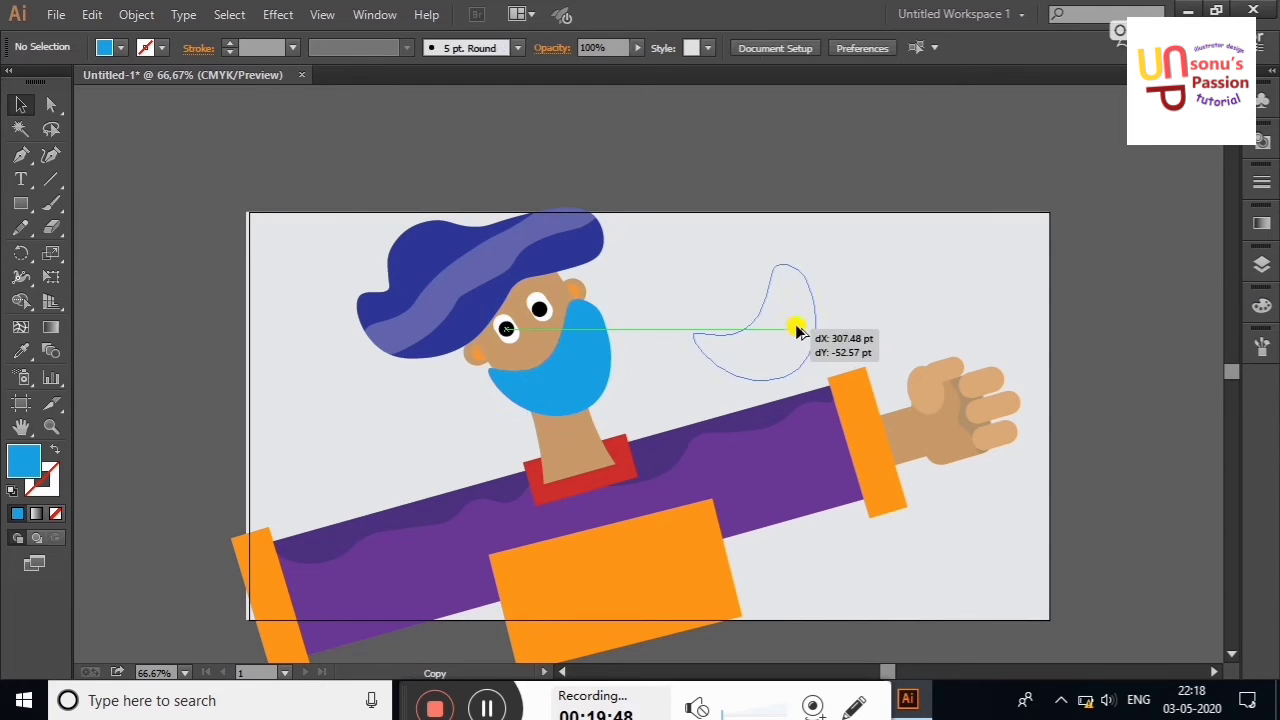
pyautogui.click(52, 227)
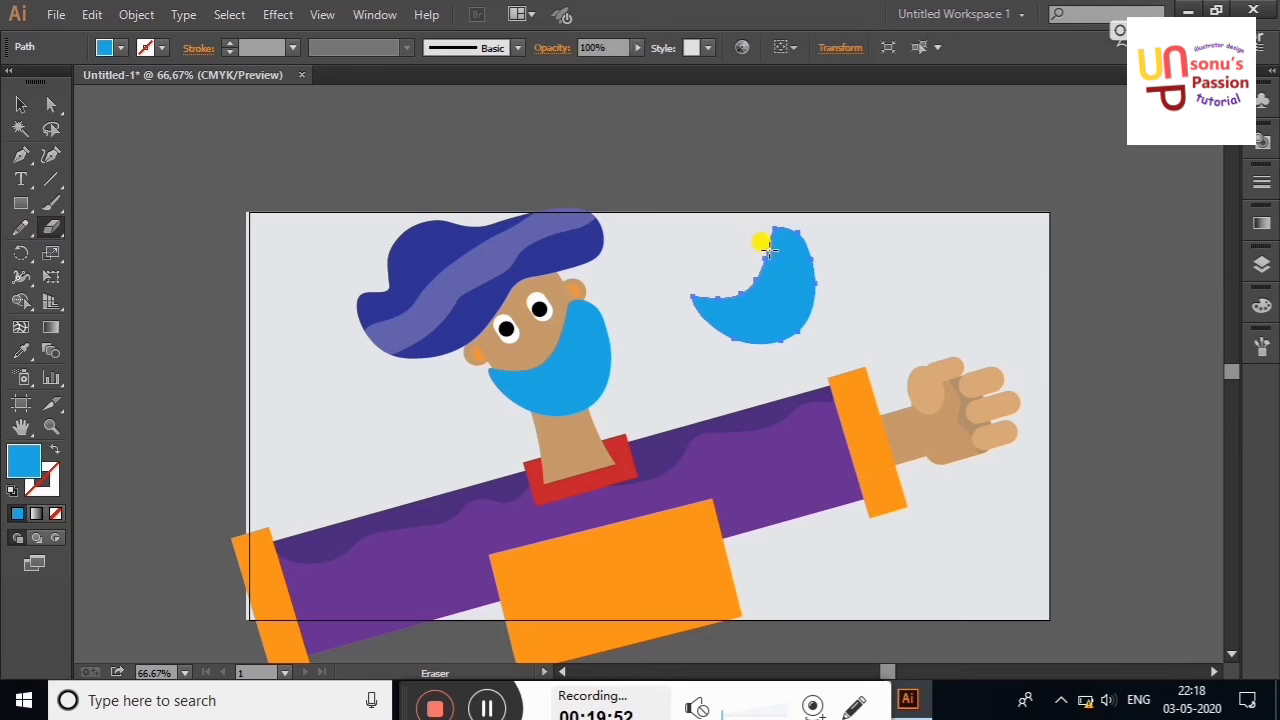
pyautogui.moveTo(768, 248); pyautogui.dragTo(772, 365)
# Delete the left piece and fill the remaining sliver darker blue on the mask's right edge
pyautogui.click(21, 104)
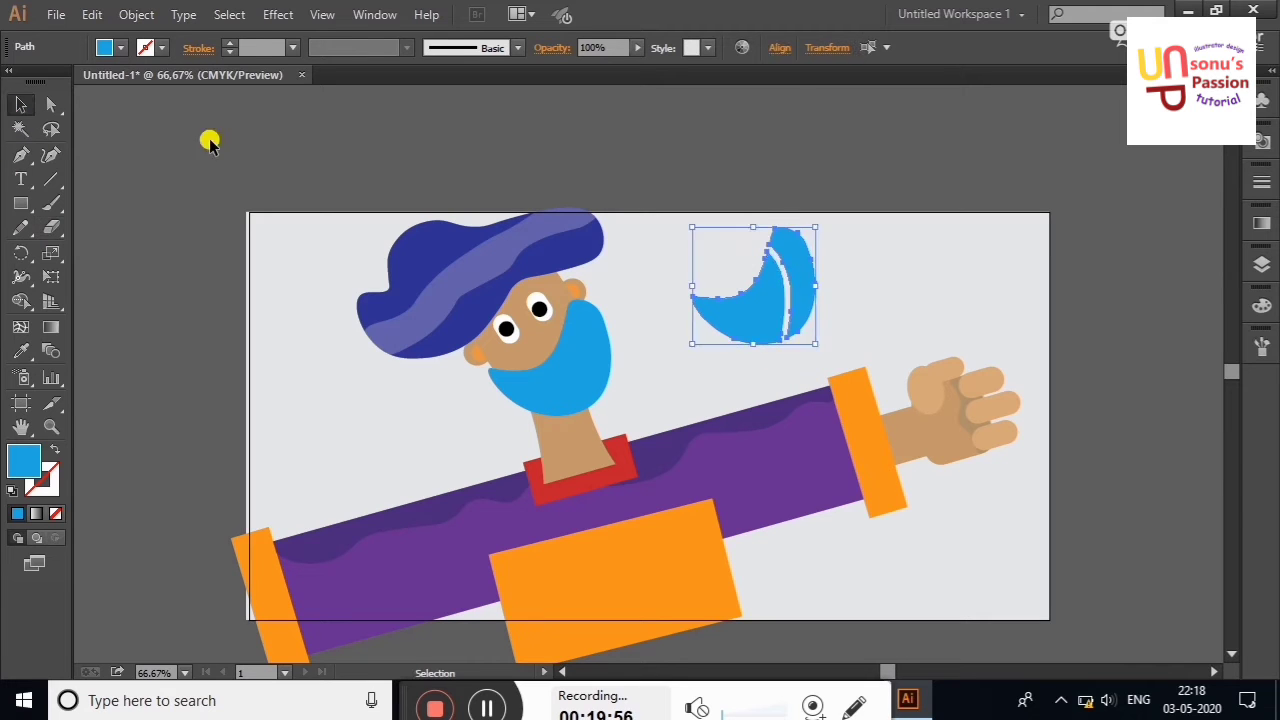
pyautogui.click(209, 143)
pyautogui.click(735, 313)
pyautogui.press('Delete')
pyautogui.moveTo(815, 275); pyautogui.dragTo(596, 345)
pyautogui.click(119, 47)
pyautogui.click(153, 95)
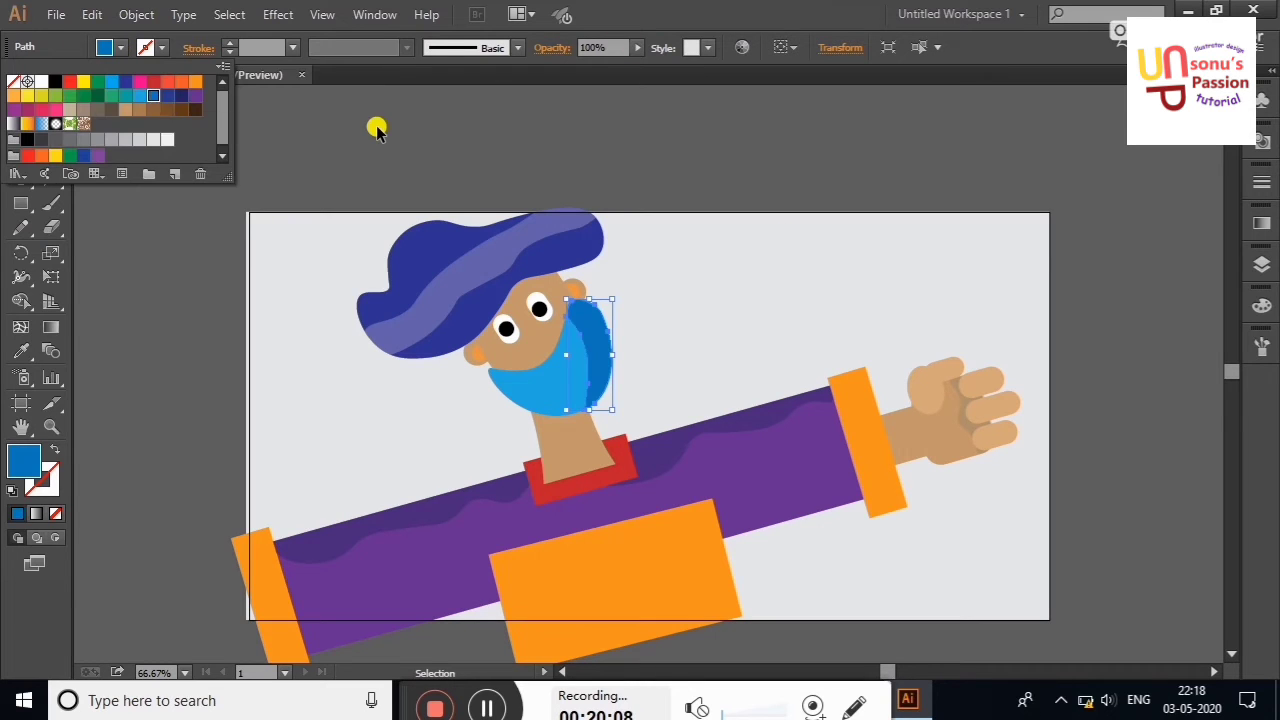
pyautogui.click(376, 128)
pyautogui.click(376, 128)
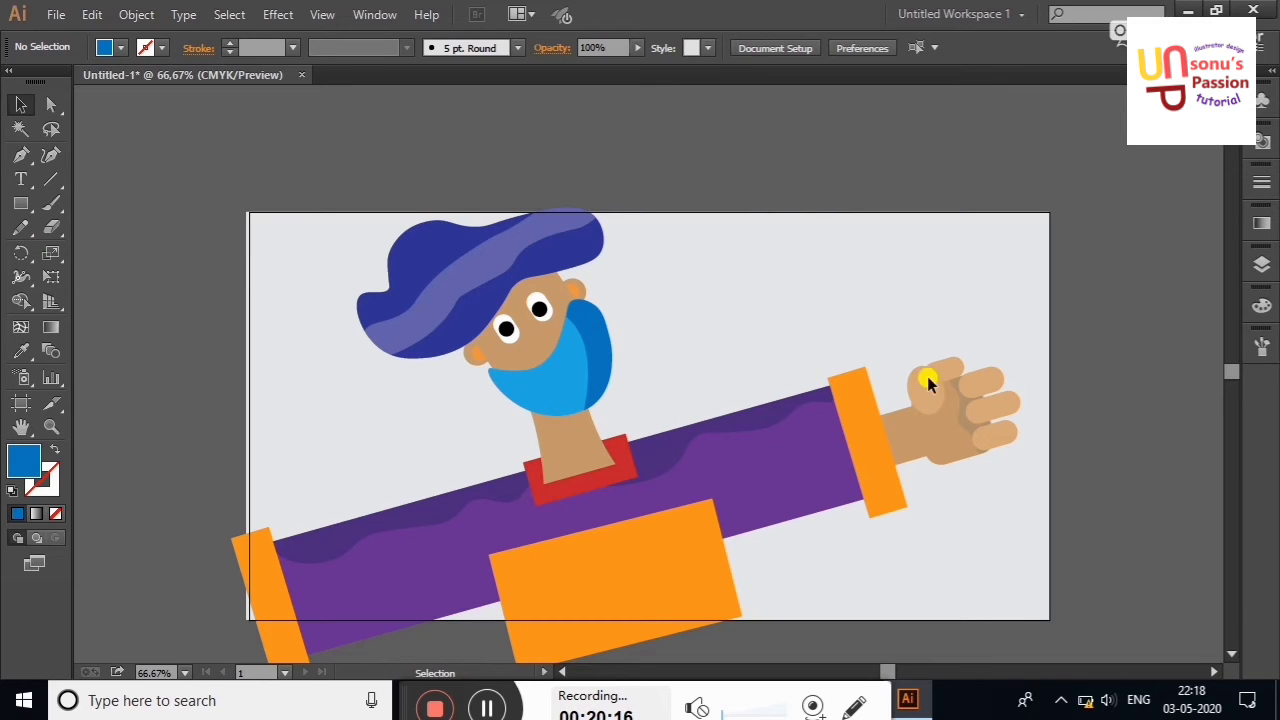
# Cut a wavy sliver from a wrist-cuff copy, place it on the cuff, and fill it darker orange
pyautogui.moveTo(862, 424); pyautogui.dragTo(768, 246)
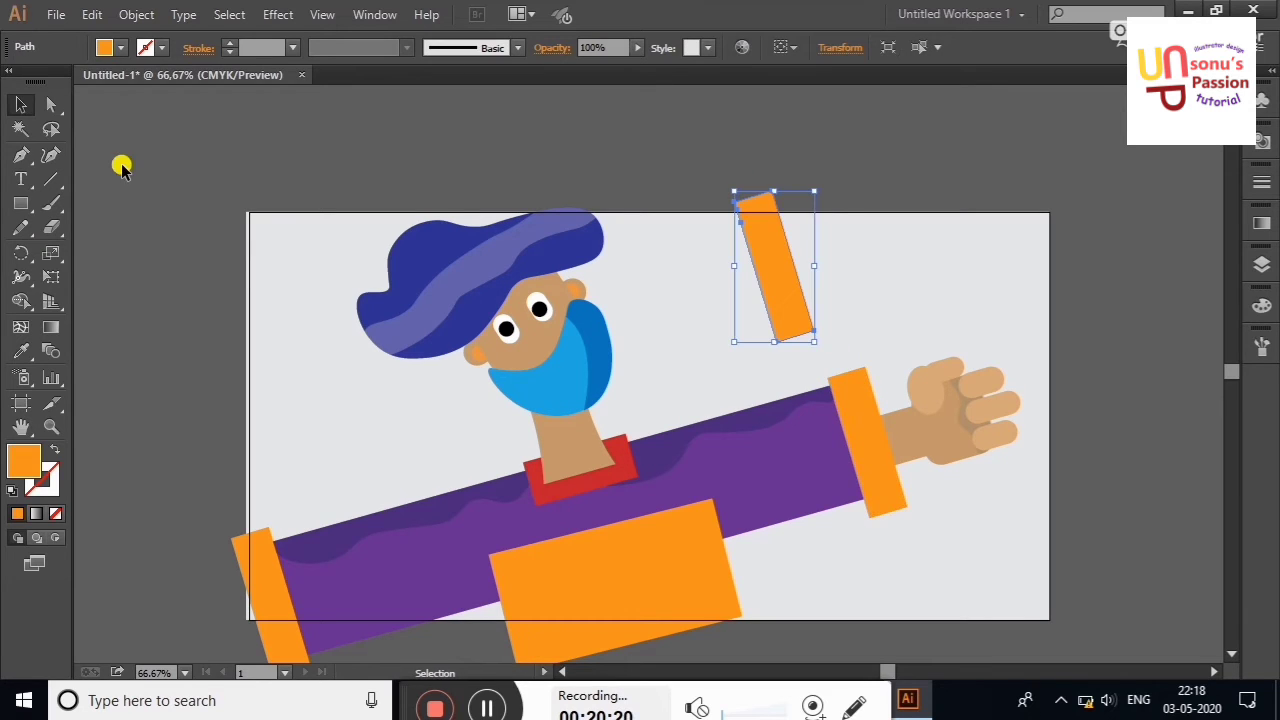
pyautogui.click(57, 236)
pyautogui.moveTo(747, 190); pyautogui.dragTo(773, 260)
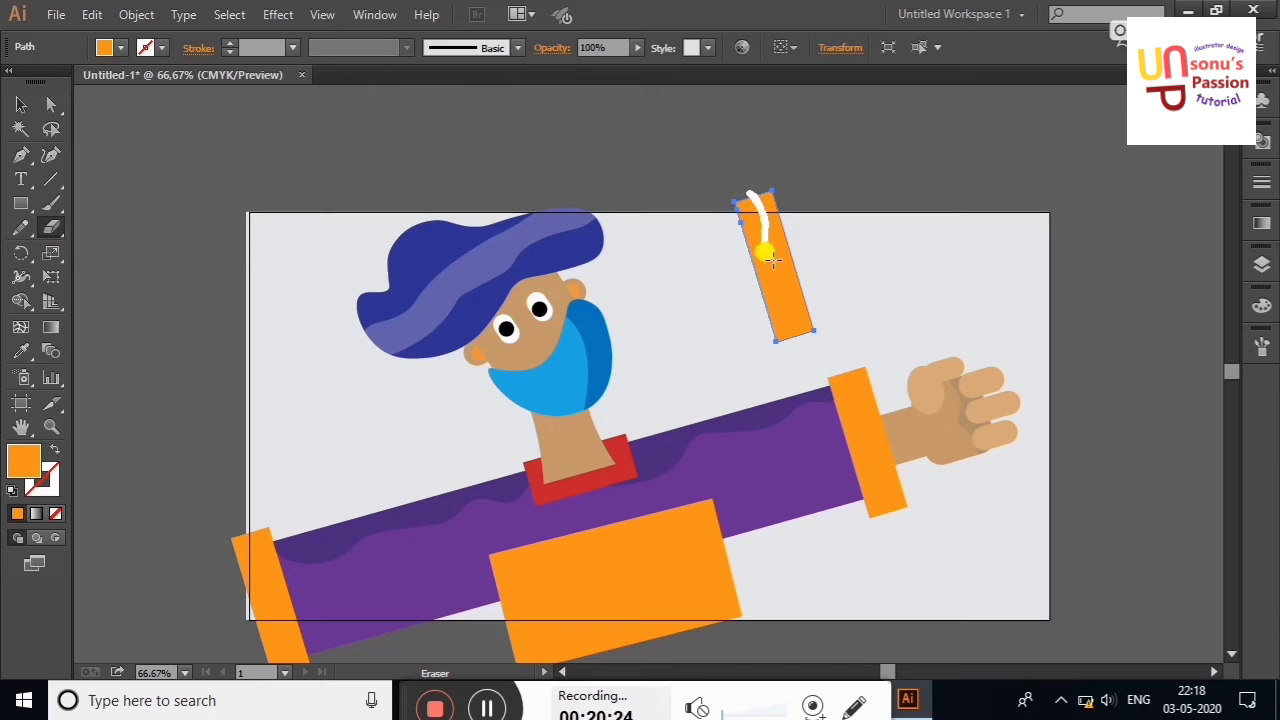
pyautogui.moveTo(797, 333); pyautogui.dragTo(877, 455)
pyautogui.click(21, 104)
pyautogui.click(771, 280)
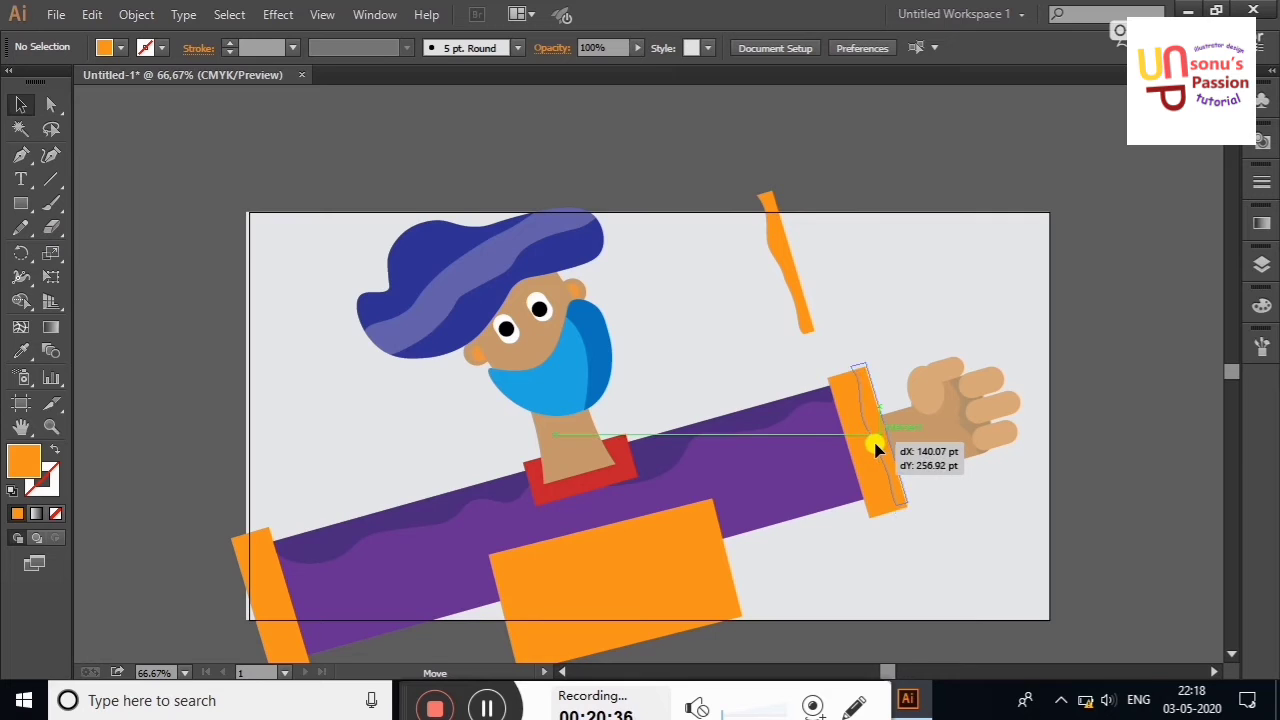
pyautogui.moveTo(877, 455); pyautogui.dragTo(875, 447)
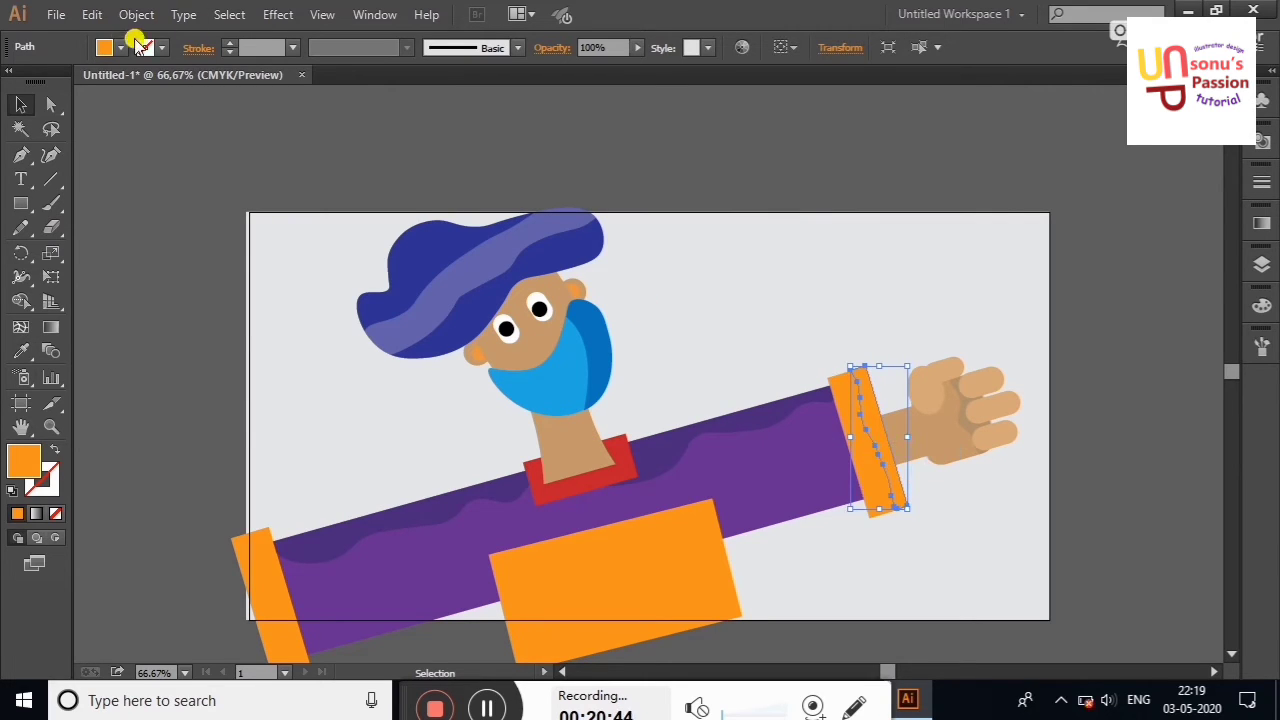
pyautogui.doubleClick(24, 460)
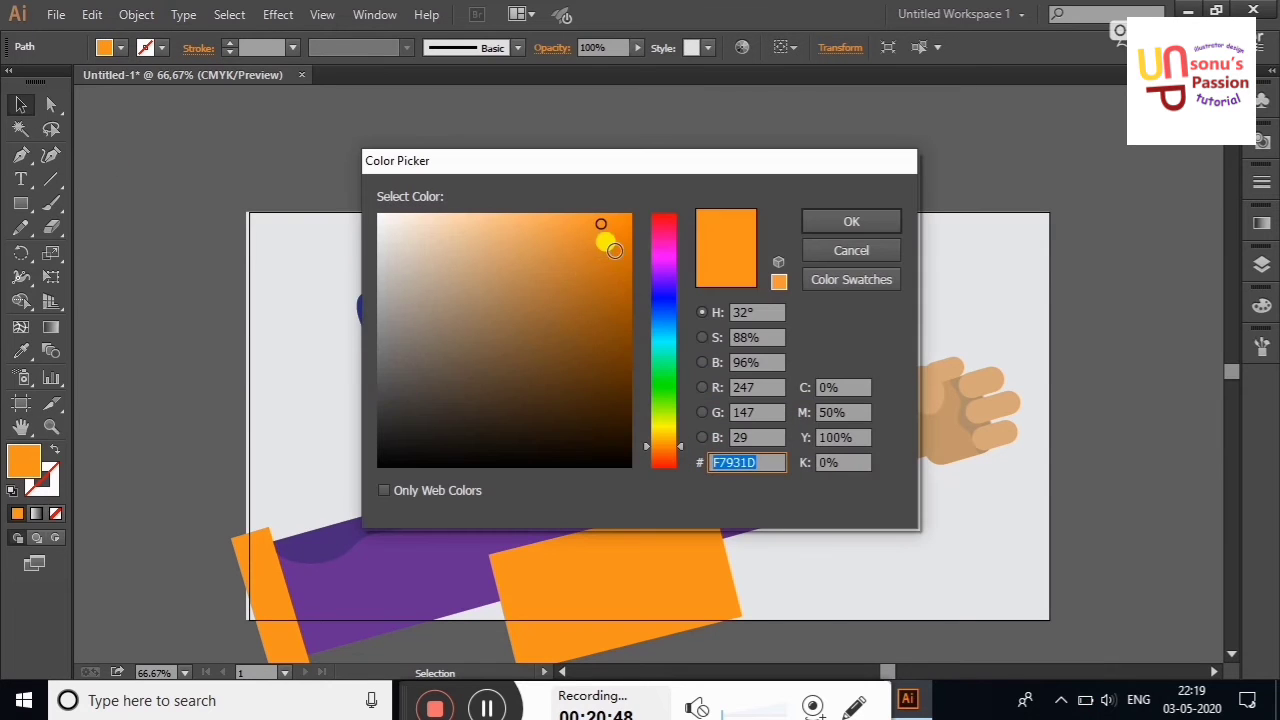
pyautogui.click(597, 249)
pyautogui.click(840, 218)
pyautogui.click(803, 140)
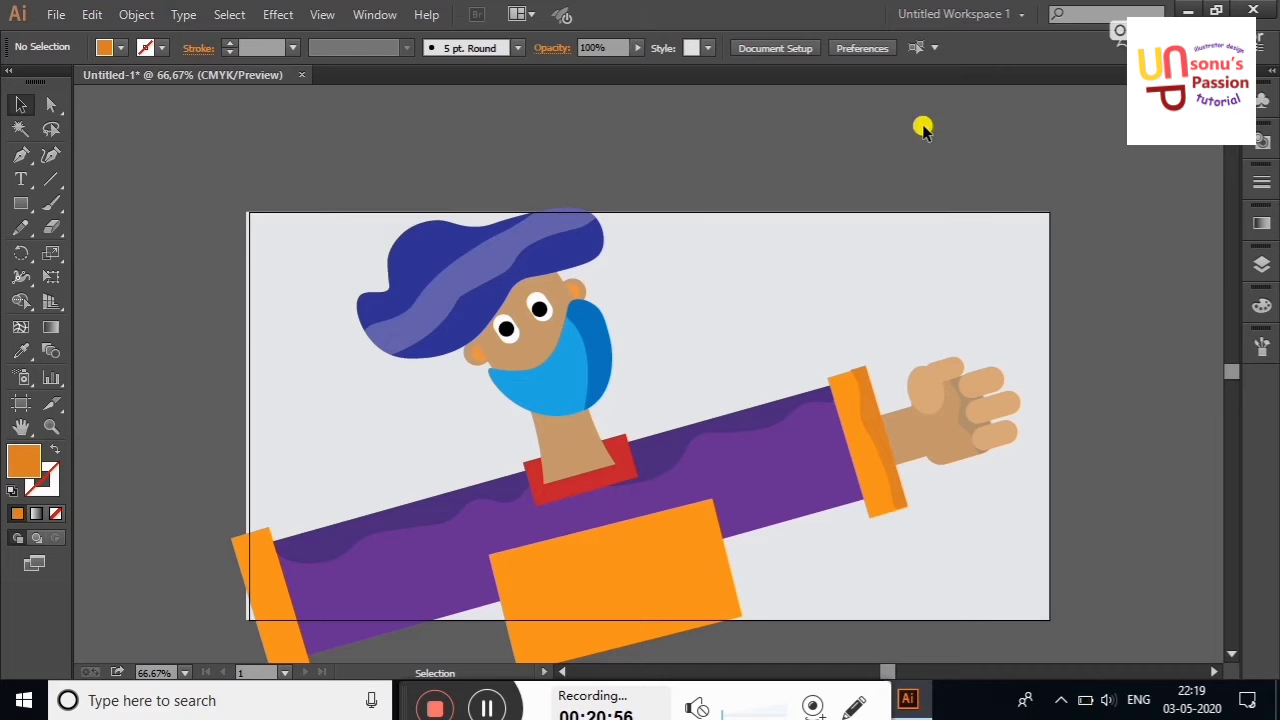
# Cut a wavy sliver from a copy of the large orange rectangle and give it the cuff's darker orange
pyautogui.moveTo(680, 539); pyautogui.dragTo(843, 262)
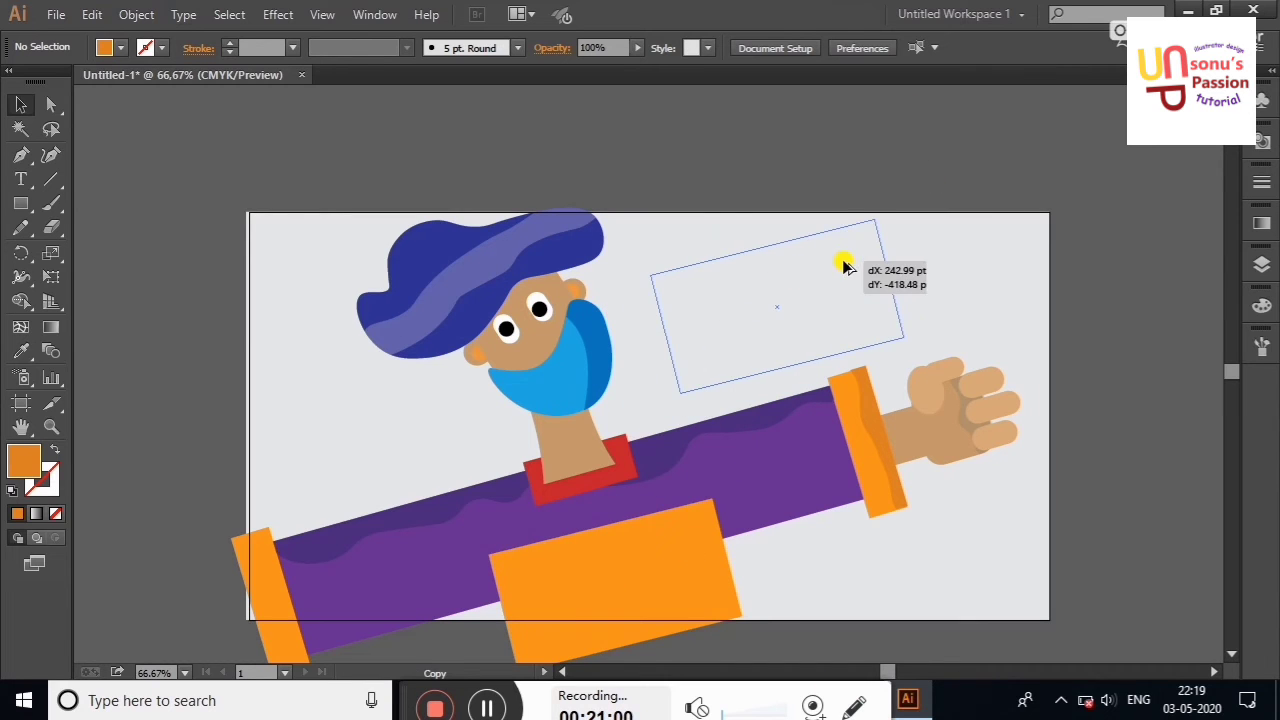
pyautogui.click(52, 228)
pyautogui.moveTo(836, 202); pyautogui.dragTo(858, 248)
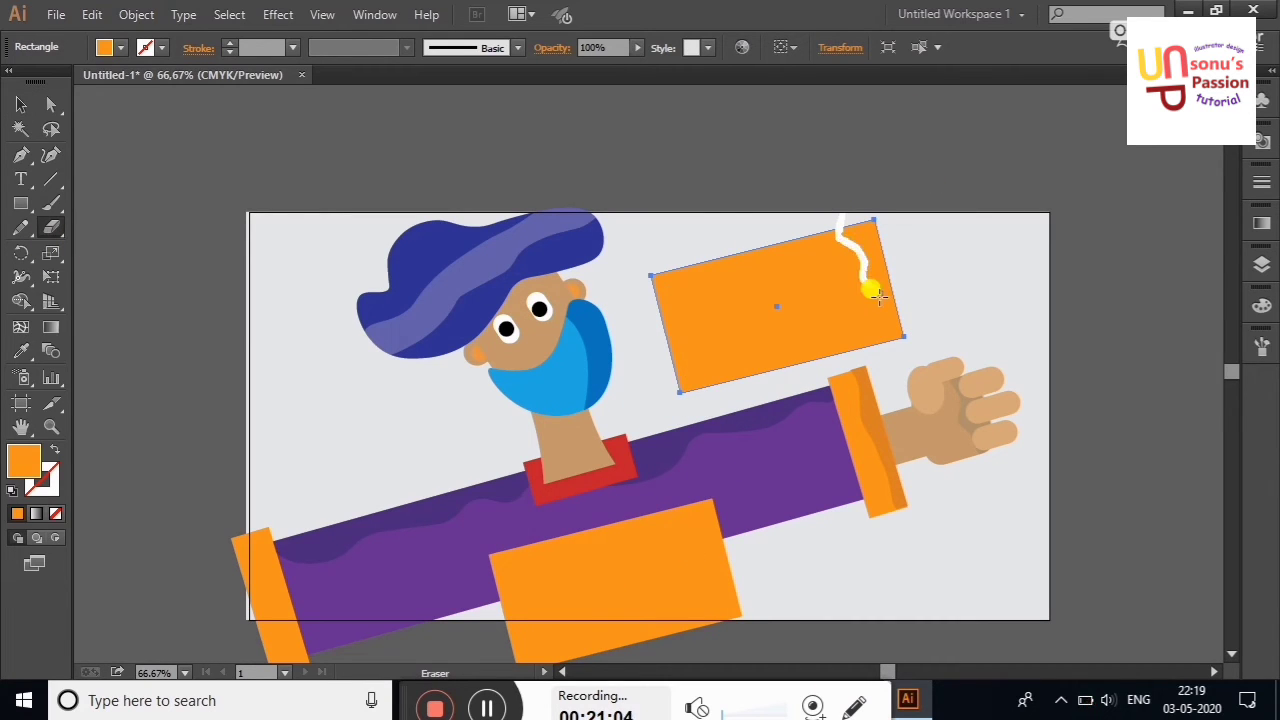
pyautogui.click(21, 104)
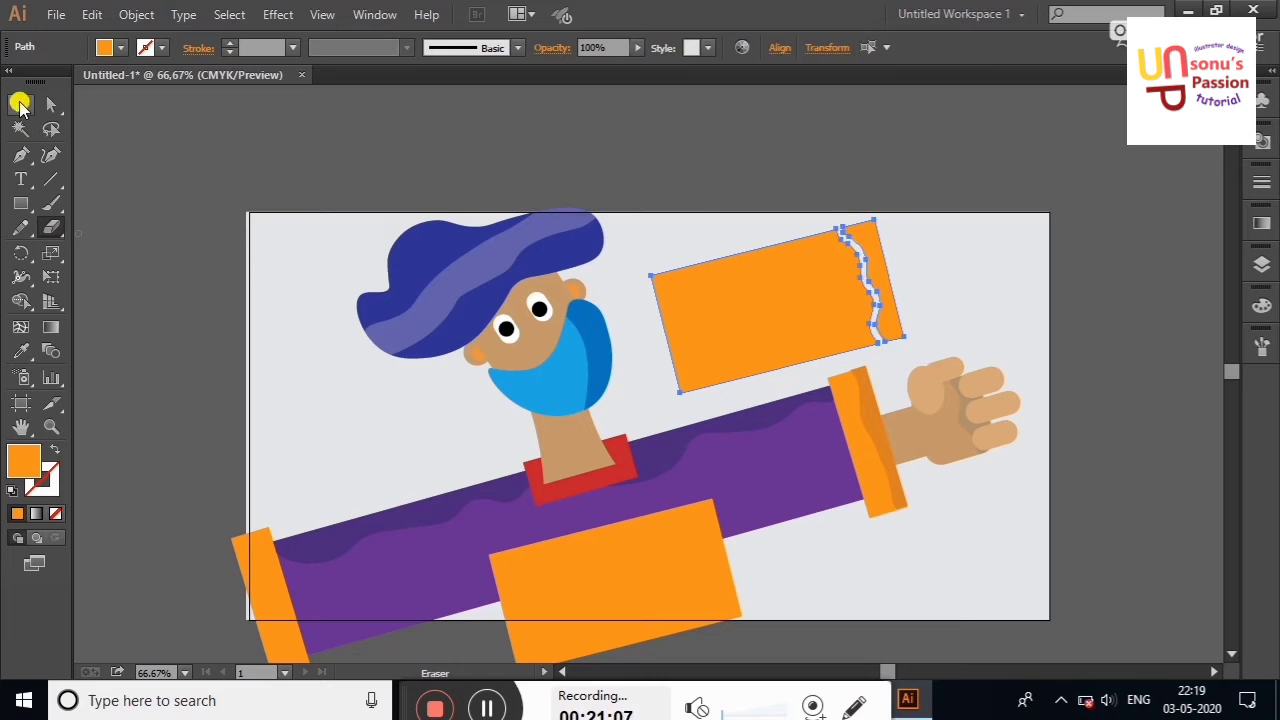
pyautogui.click(608, 263)
pyautogui.click(750, 310)
pyautogui.press('Delete')
pyautogui.moveTo(882, 280); pyautogui.dragTo(719, 558)
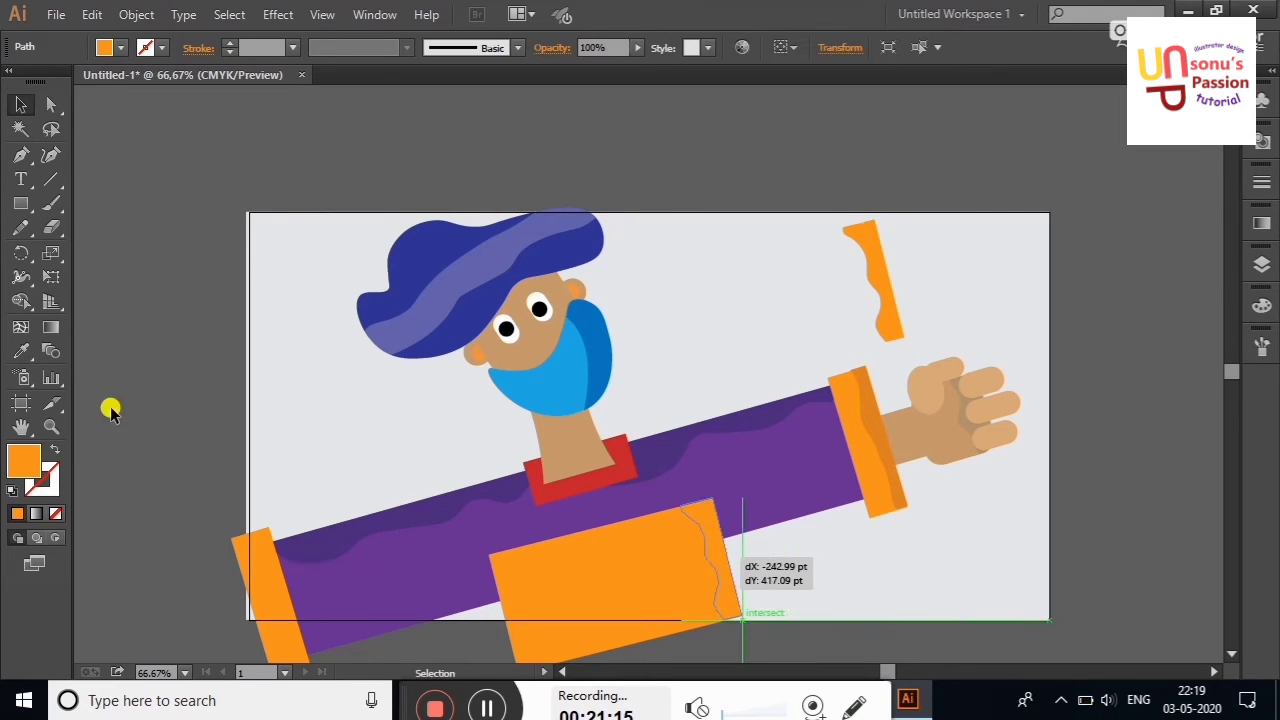
pyautogui.click(21, 350)
pyautogui.click(872, 400)
pyautogui.click(21, 104)
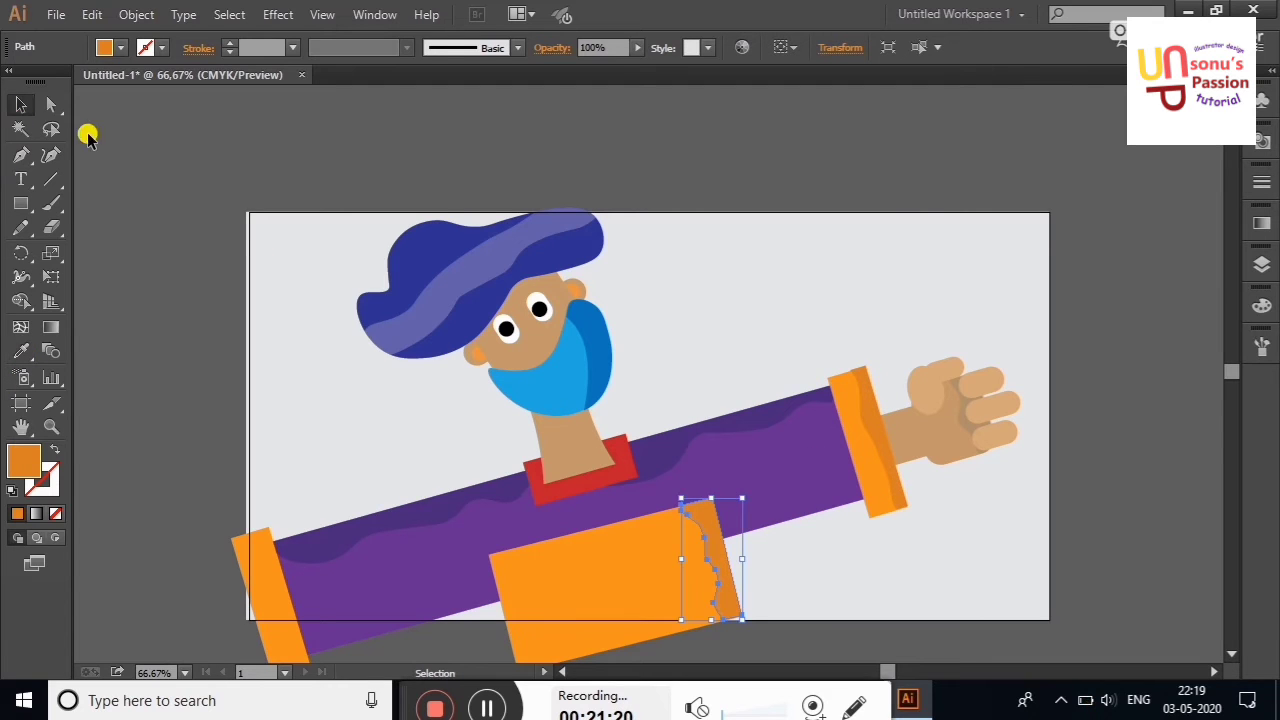
# Set both orange shading slivers to 52% opacity
pyautogui.keyDown('shift'); pyautogui.click(886, 448); pyautogui.keyUp('shift')
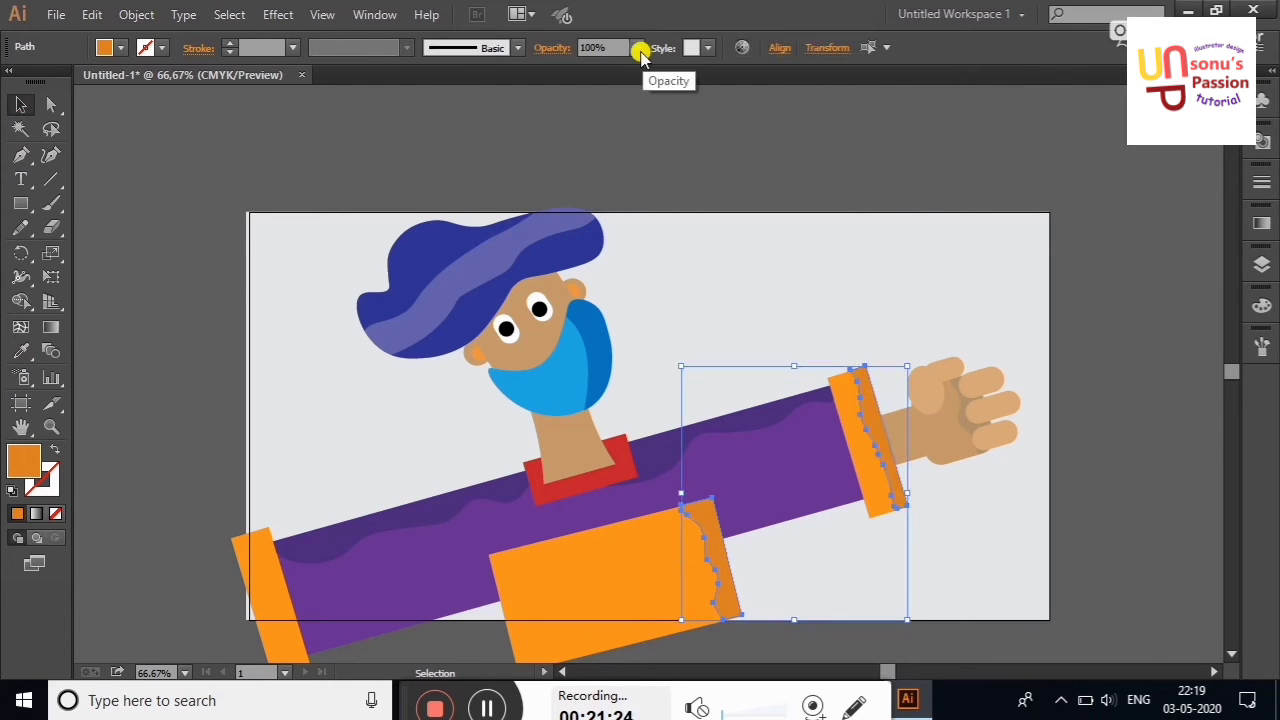
pyautogui.click(637, 47)
pyautogui.moveTo(599, 75); pyautogui.dragTo(568, 75)
pyautogui.click(718, 177)
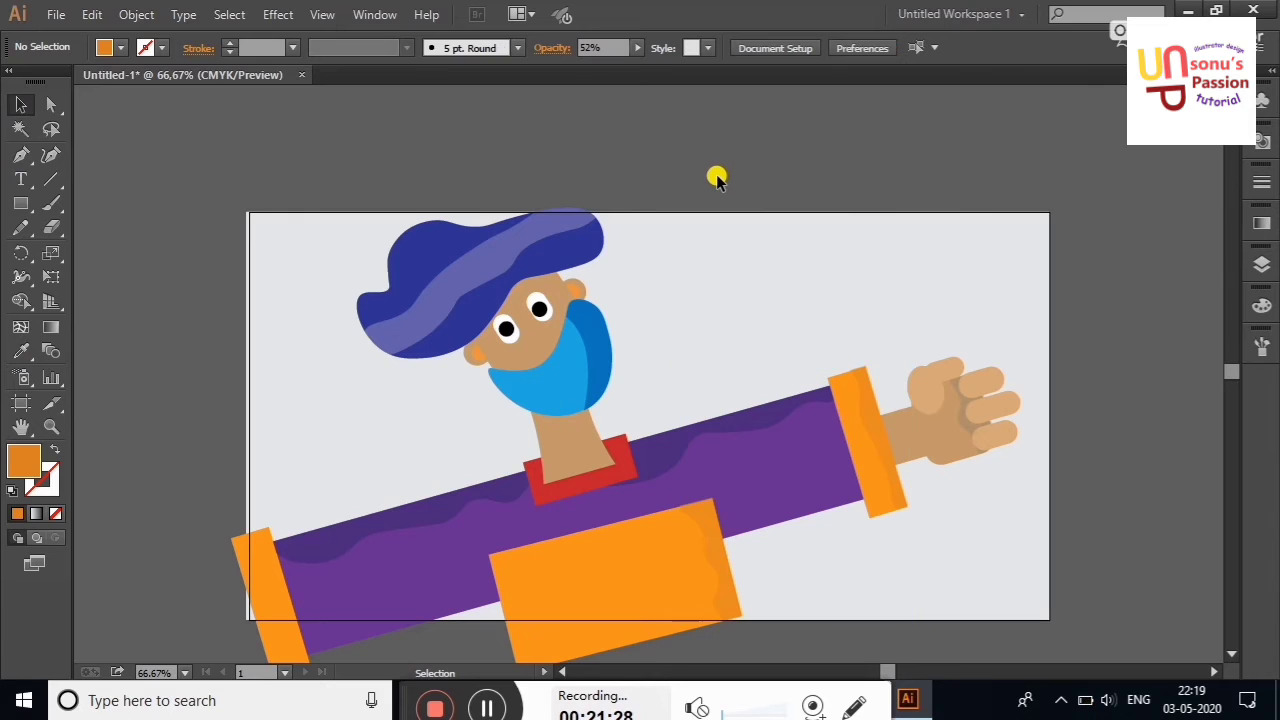
pyautogui.click(873, 403)
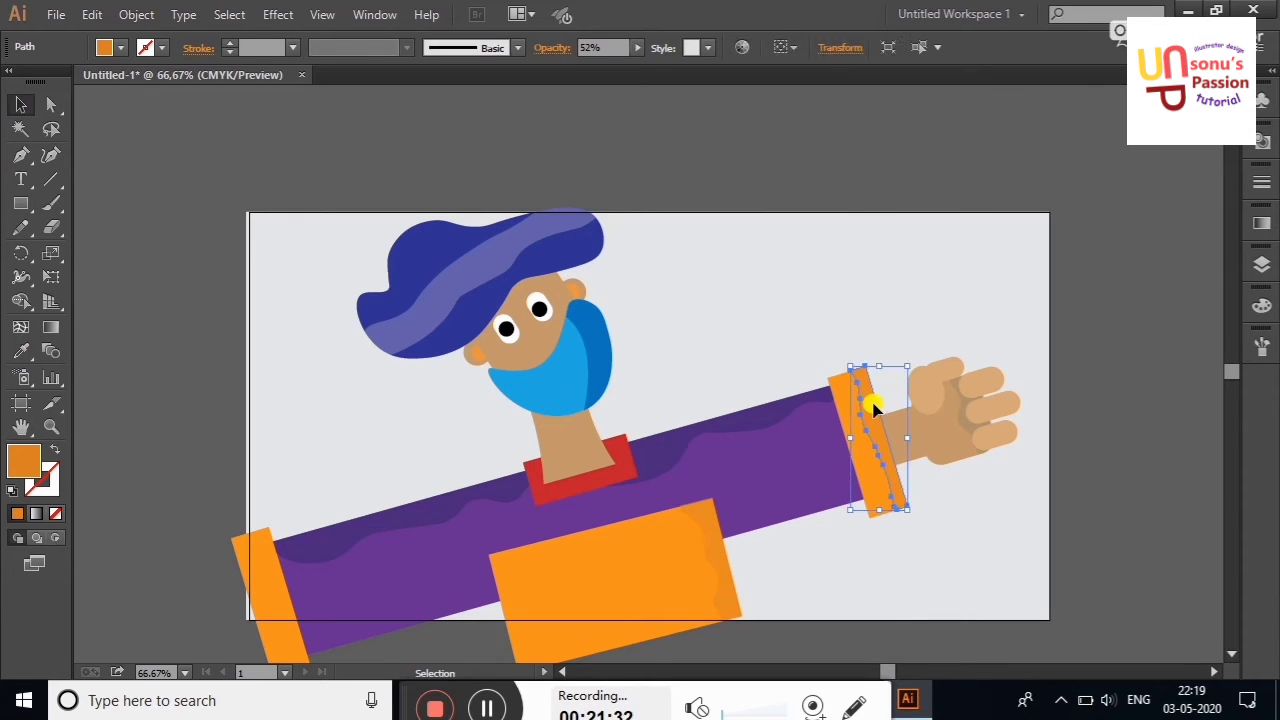
pyautogui.click(932, 305)
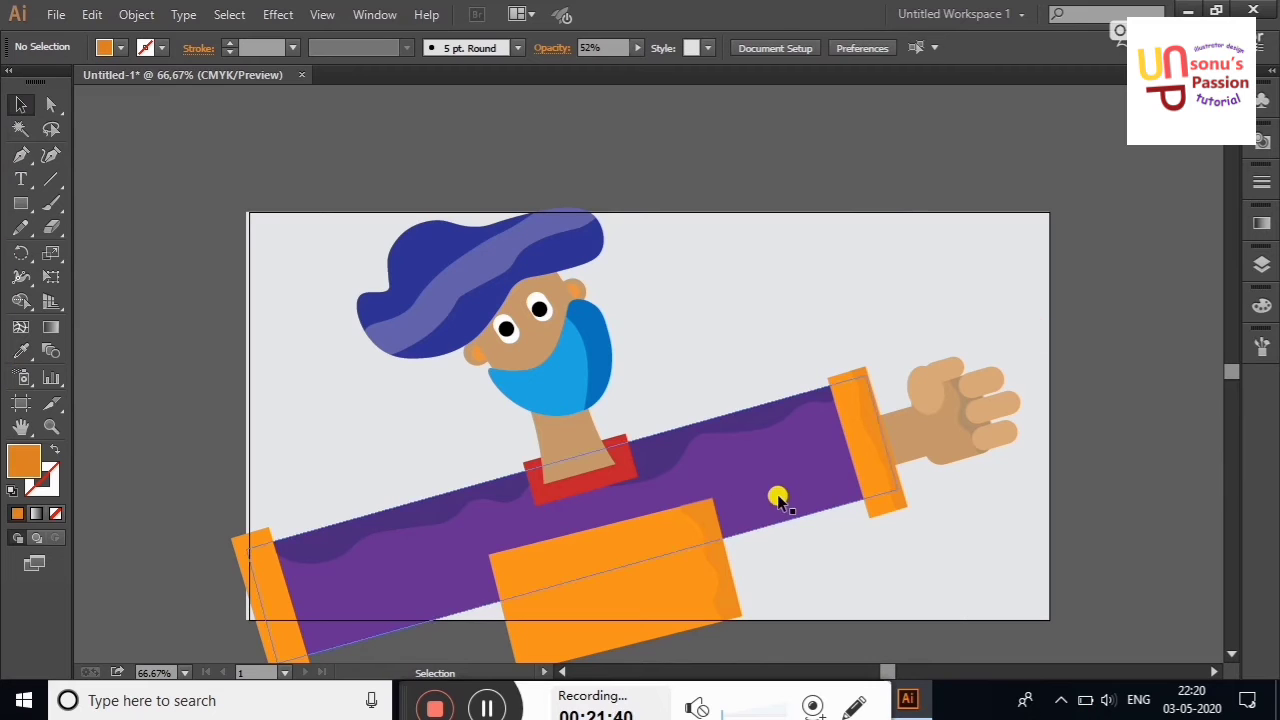
# Duplicate the purple sleeve and fill the copy with a white-to-black linear gradient
pyautogui.moveTo(777, 494); pyautogui.dragTo(784, 500)
pyautogui.click(1264, 226)
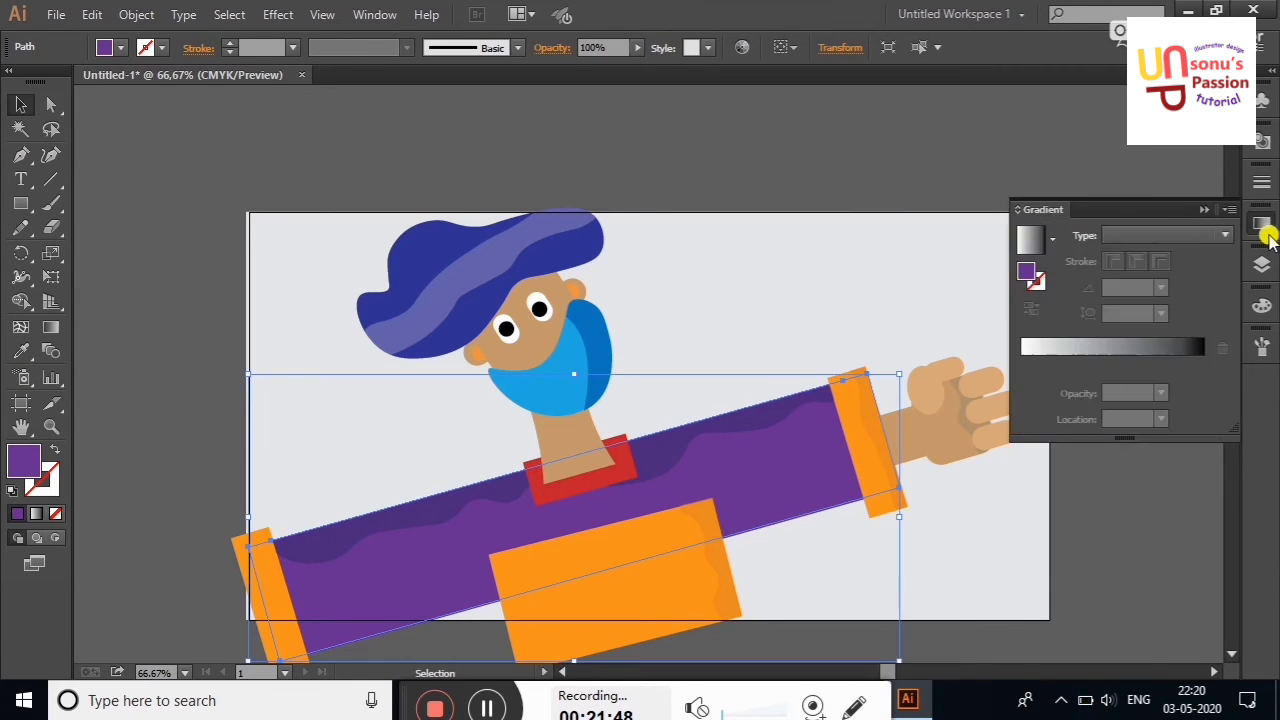
pyautogui.click(1030, 240)
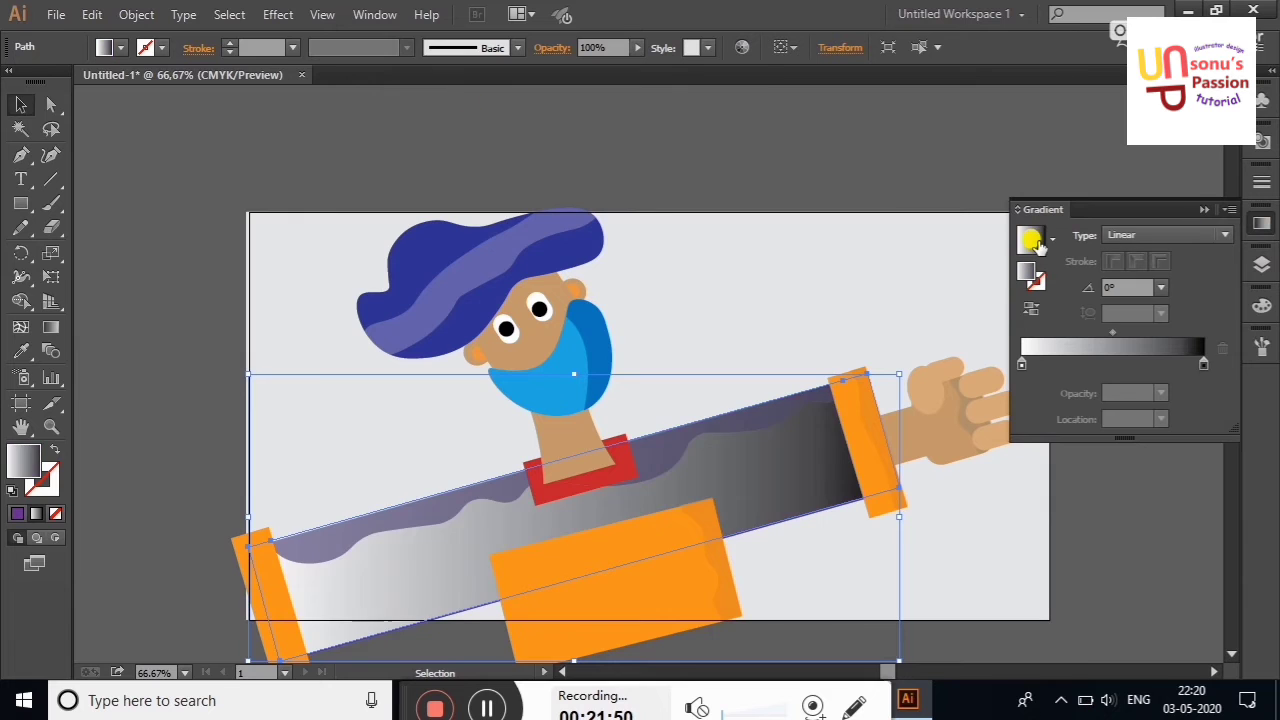
# Open the Grain texture effect and zoom its preview out to 12.5%
pyautogui.click(278, 14)
pyautogui.moveTo(306, 444)
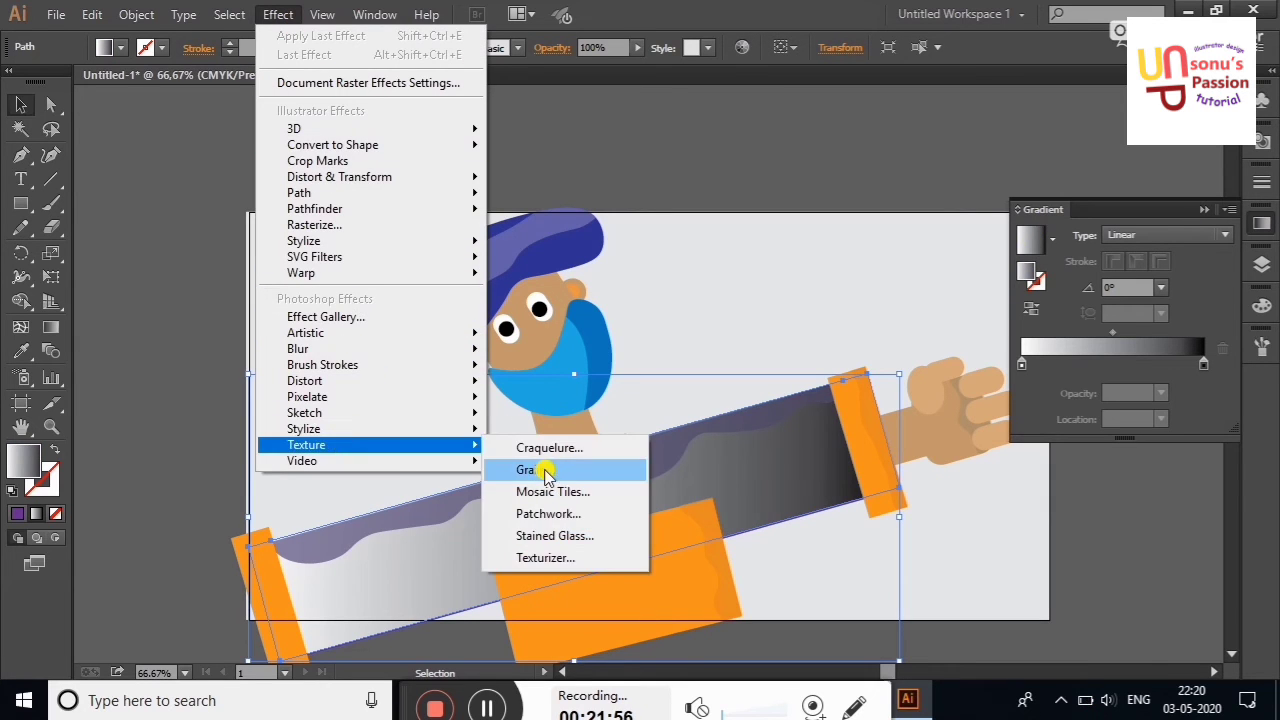
pyautogui.click(550, 447)
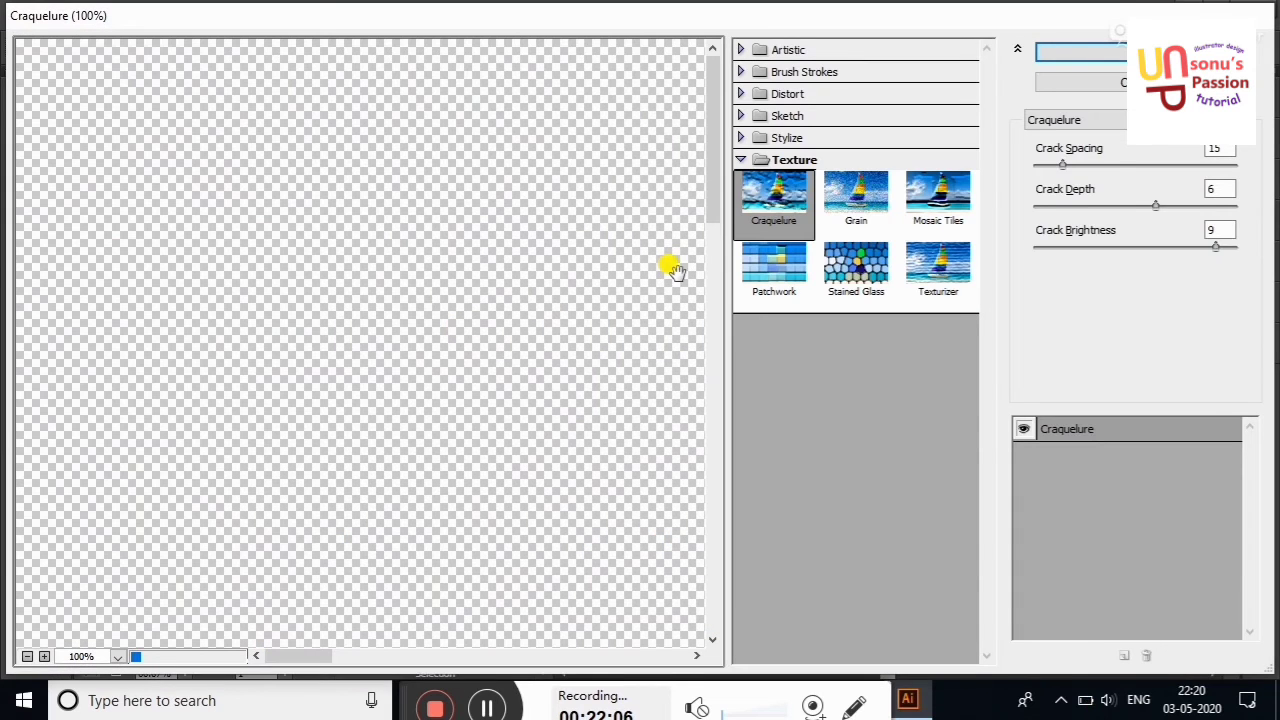
pyautogui.click(834, 232)
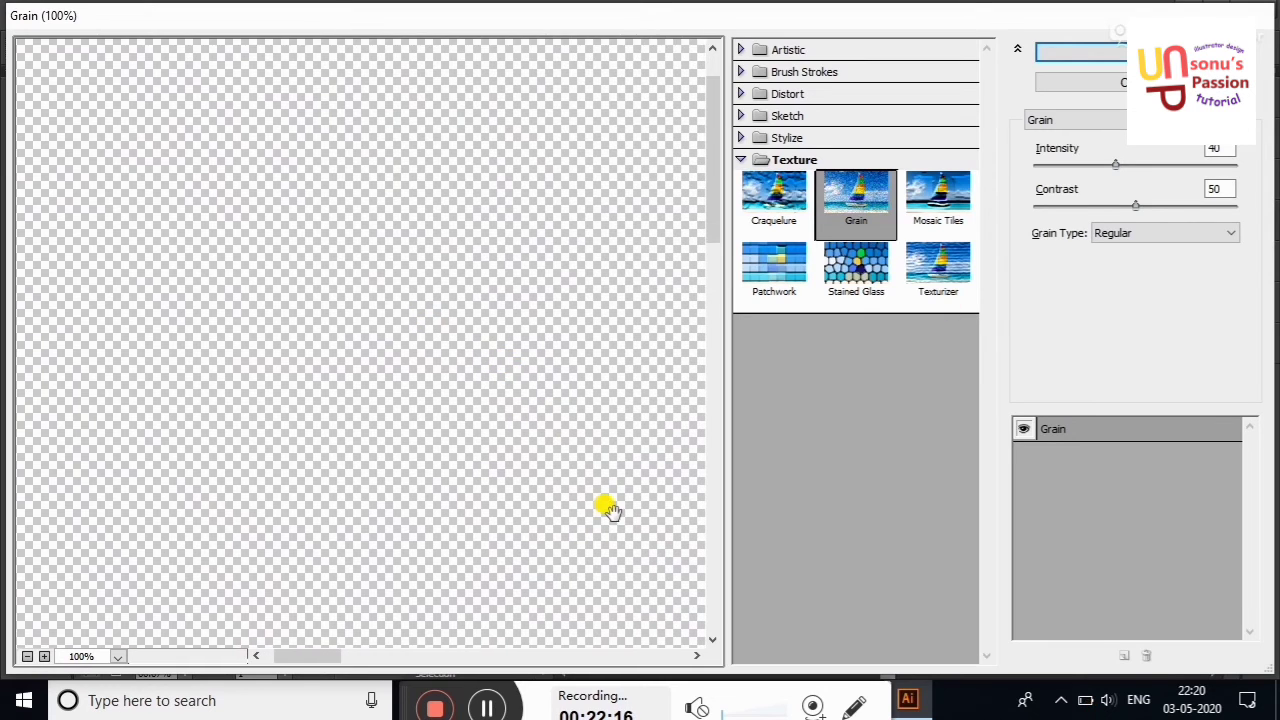
pyautogui.moveTo(606, 508); pyautogui.dragTo(369, 500)
pyautogui.rightClick(418, 467)
pyautogui.click(477, 328)
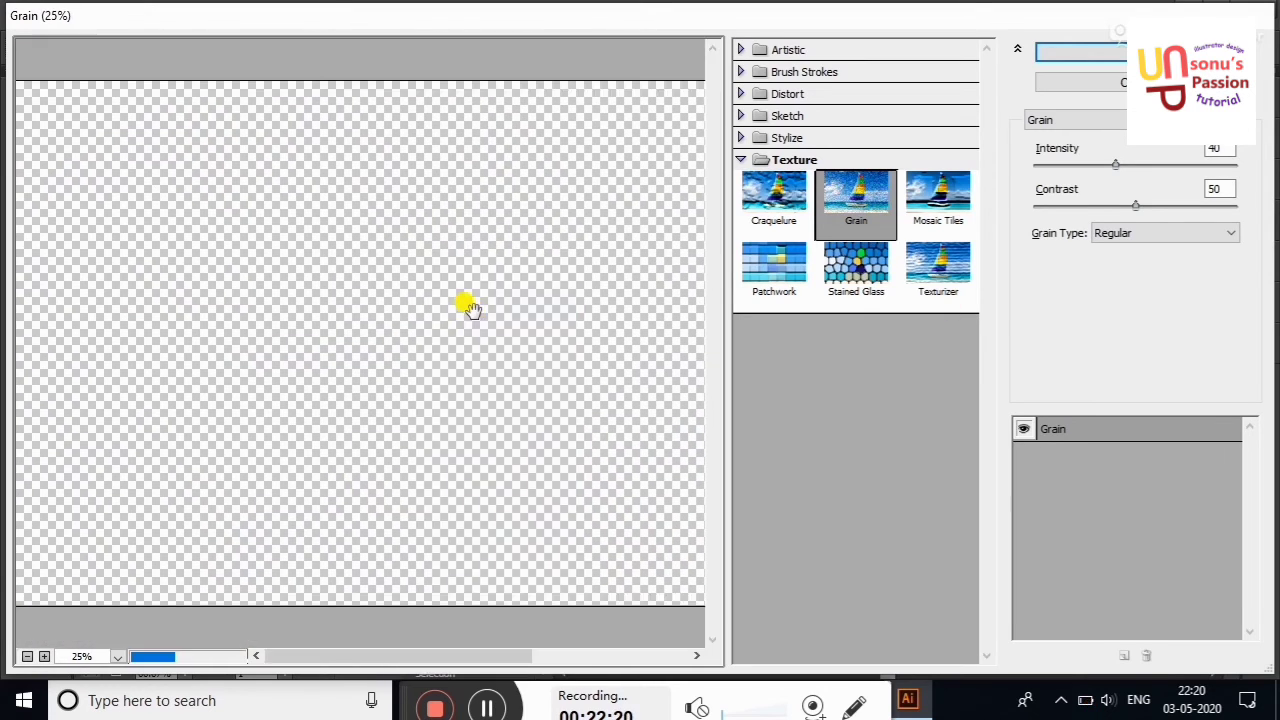
pyautogui.rightClick(505, 370)
pyautogui.click(568, 206)
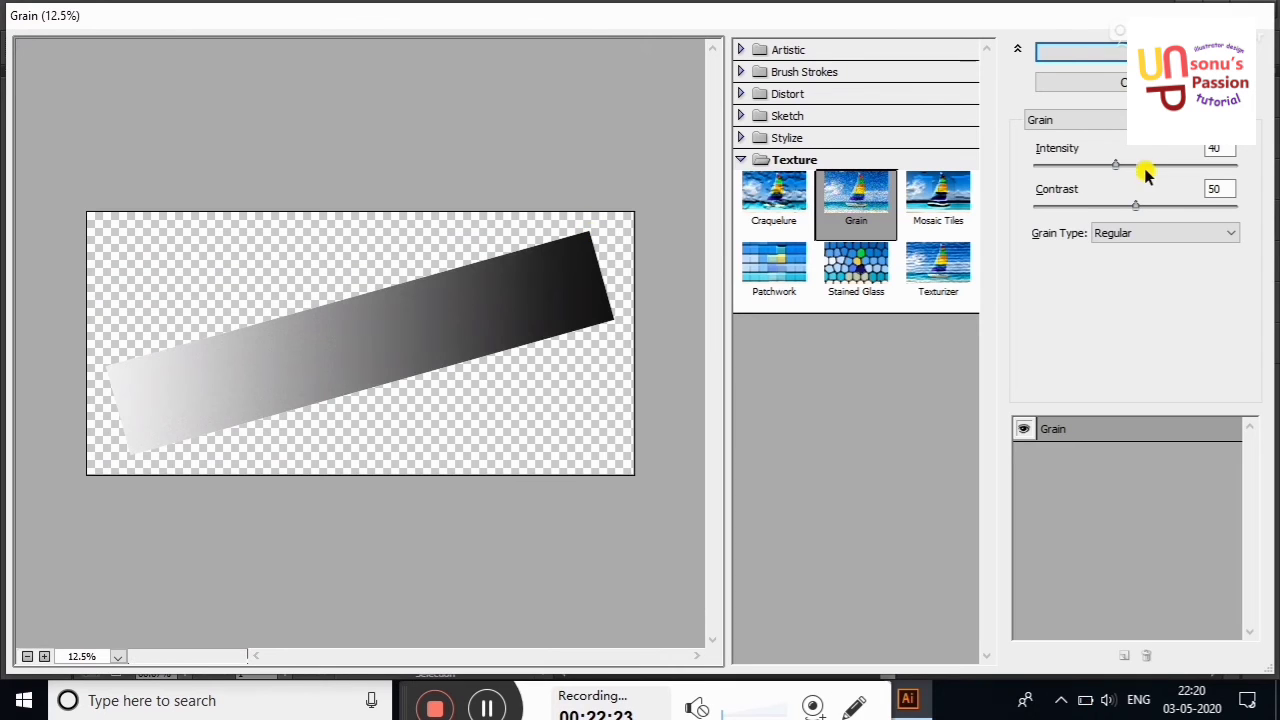
# Apply Sprinkles grain with Intensity 78 and Contrast 63 to the sleeve copy
pyautogui.moveTo(1112, 165); pyautogui.dragTo(1169, 165)
pyautogui.click(1165, 234)
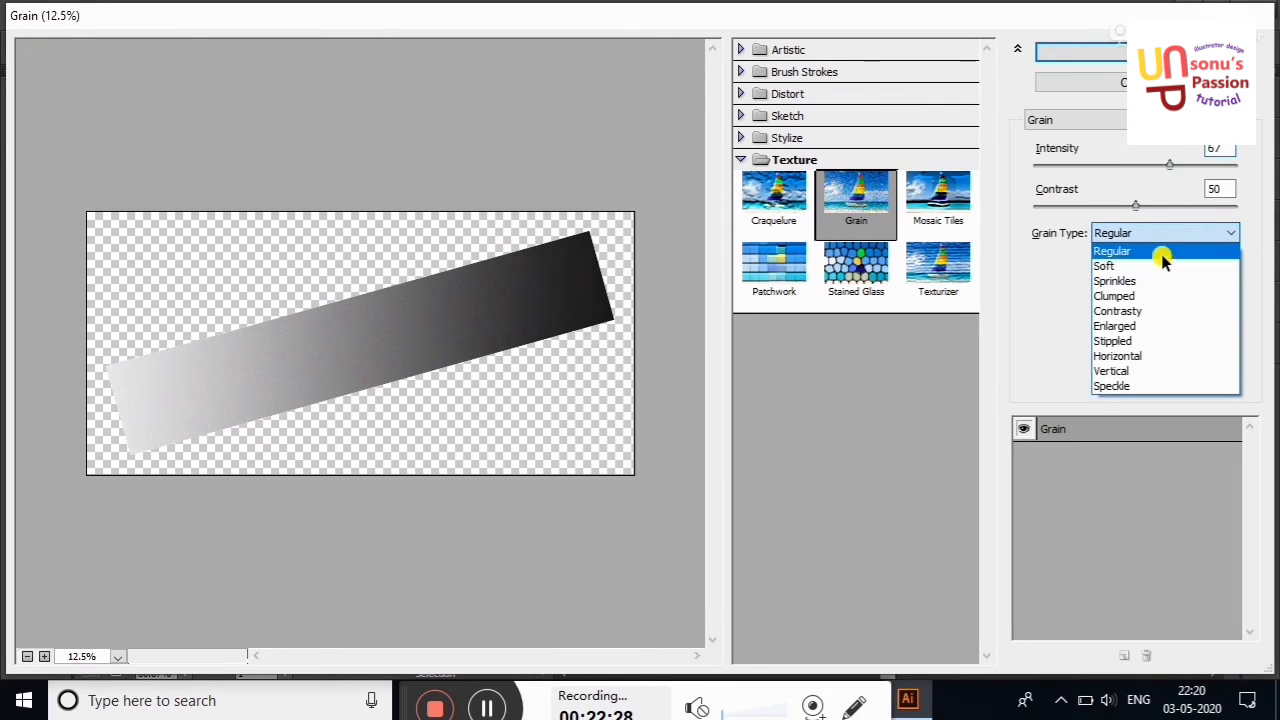
pyautogui.click(1137, 340)
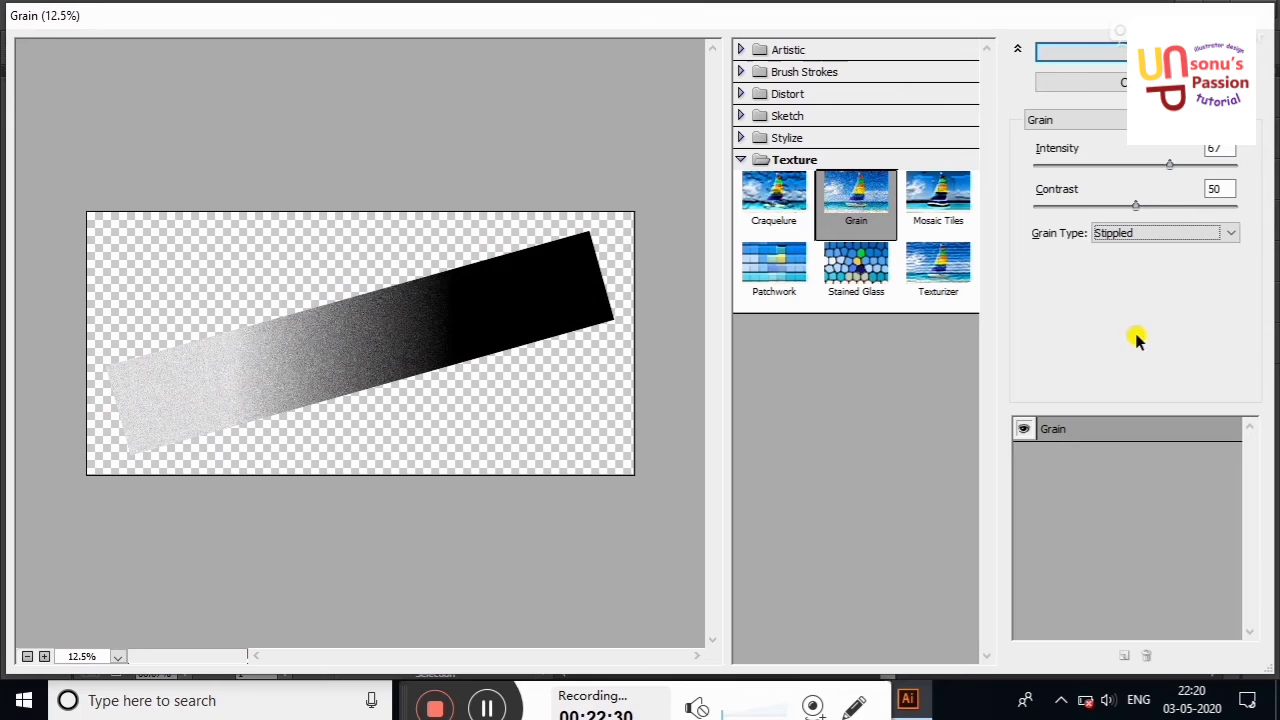
pyautogui.click(1212, 228)
pyautogui.click(1178, 287)
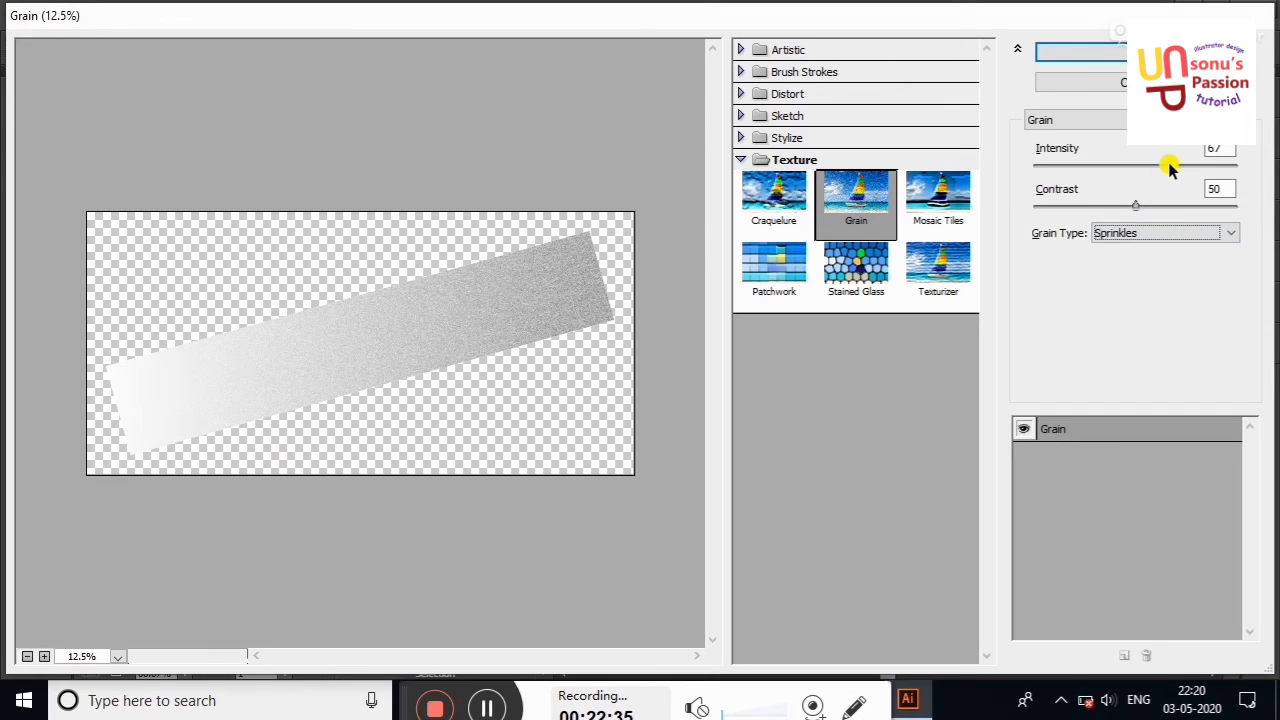
pyautogui.moveTo(1170, 165); pyautogui.dragTo(1191, 165)
pyautogui.moveTo(1135, 205)
pyautogui.mouseDown()
pyautogui.moveTo(1105, 208)
pyautogui.moveTo(1161, 206)
pyautogui.mouseUp()
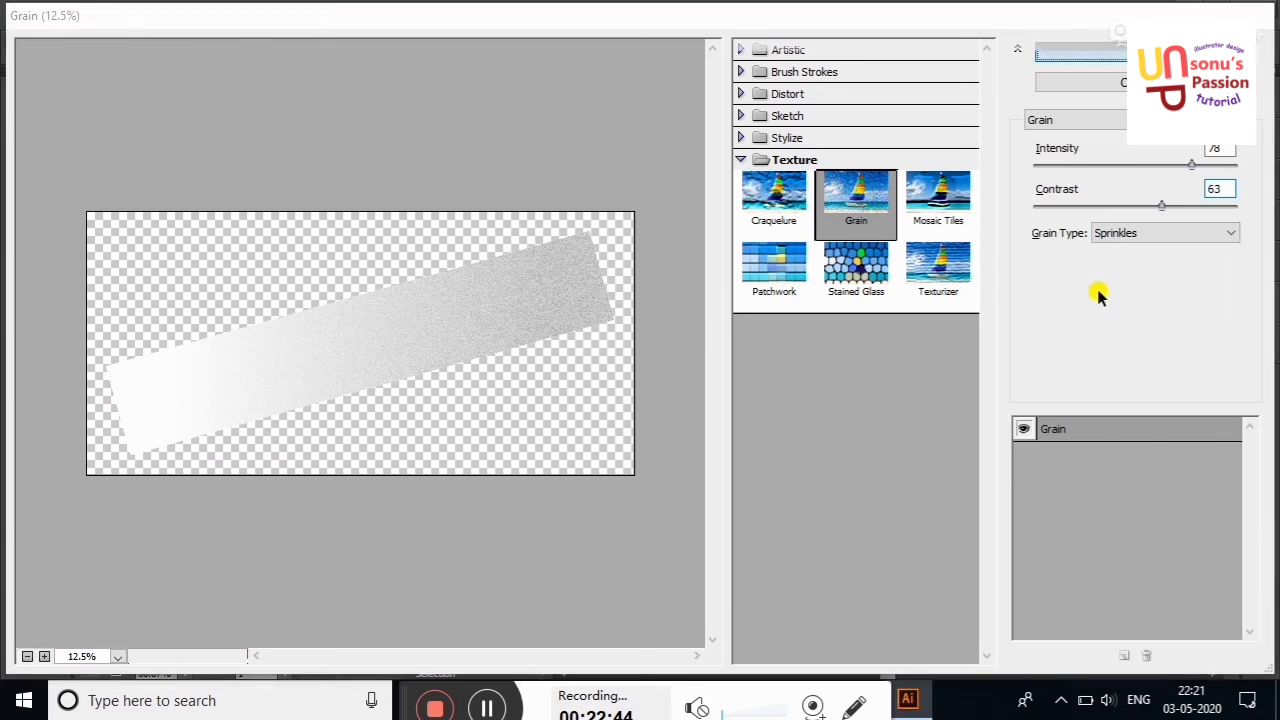
pyautogui.press('Return')
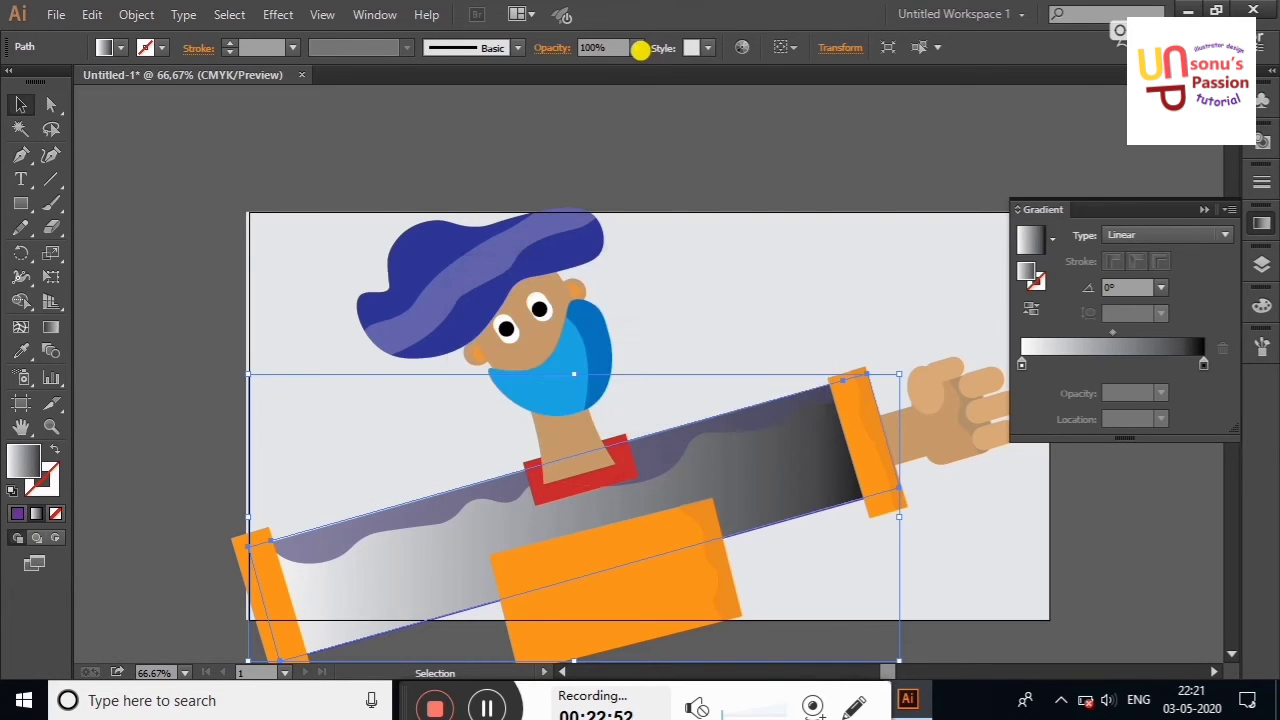
# Lower the grainy gradient sleeve copy's opacity to 38%
pyautogui.click(638, 48)
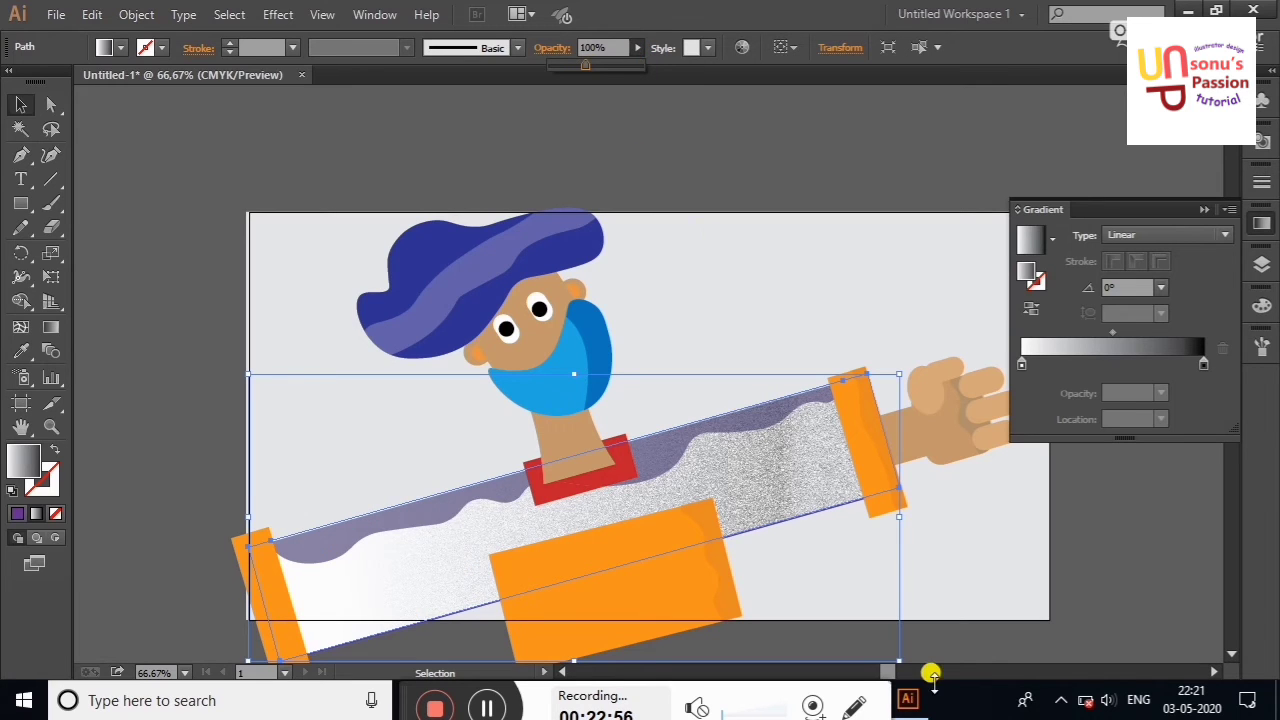
pyautogui.write('38')
pyautogui.press('Return')
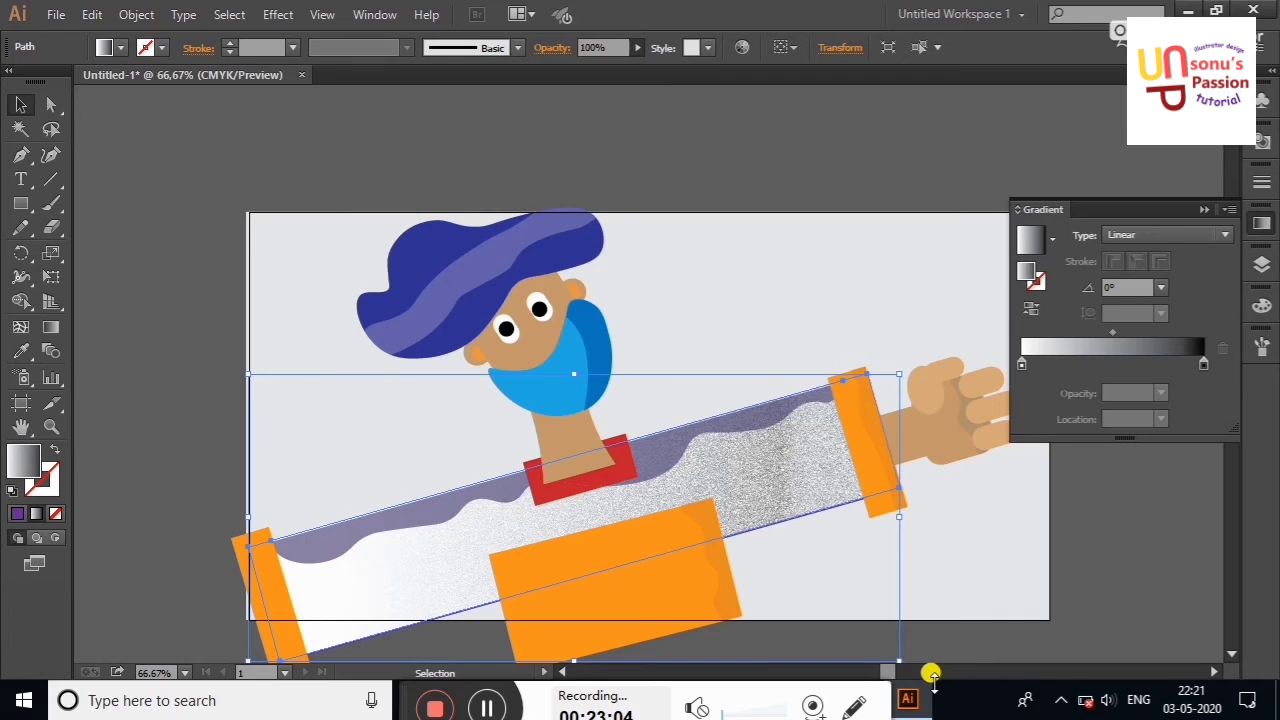
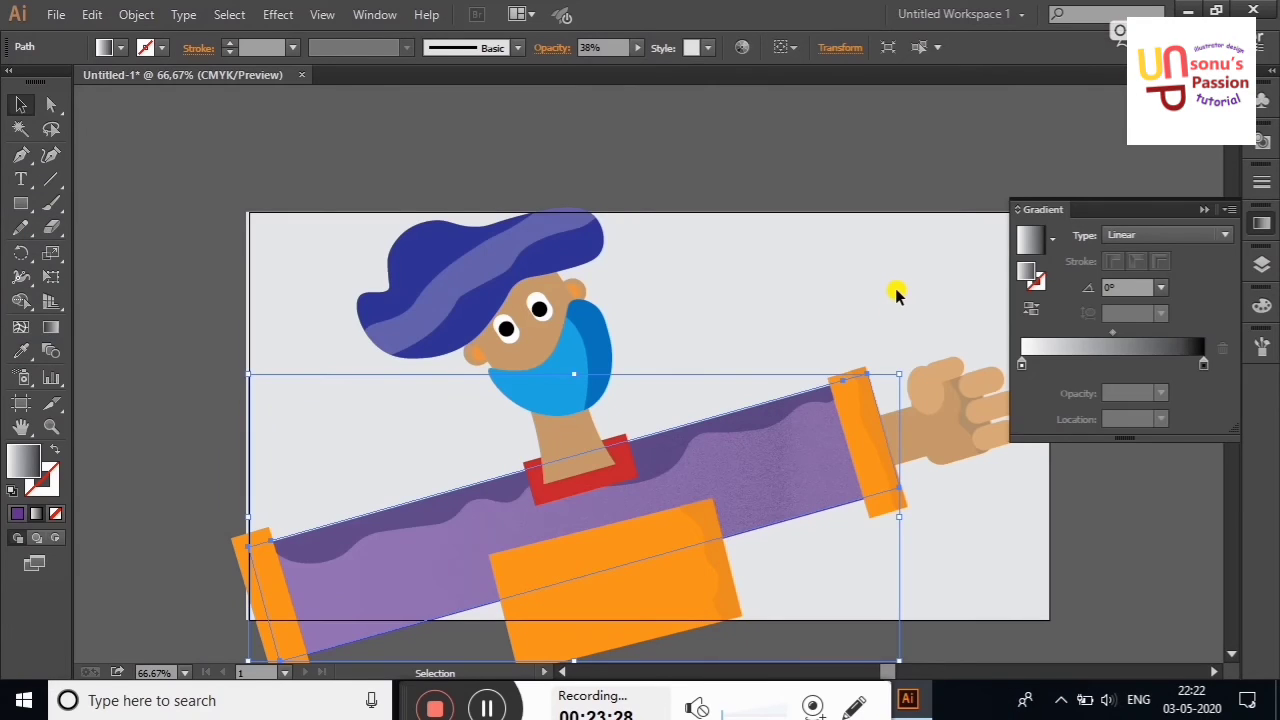
# Alt-drag a copy of the orange pocket rectangle, undoing a trial gradient sample
pyautogui.click(895, 292)
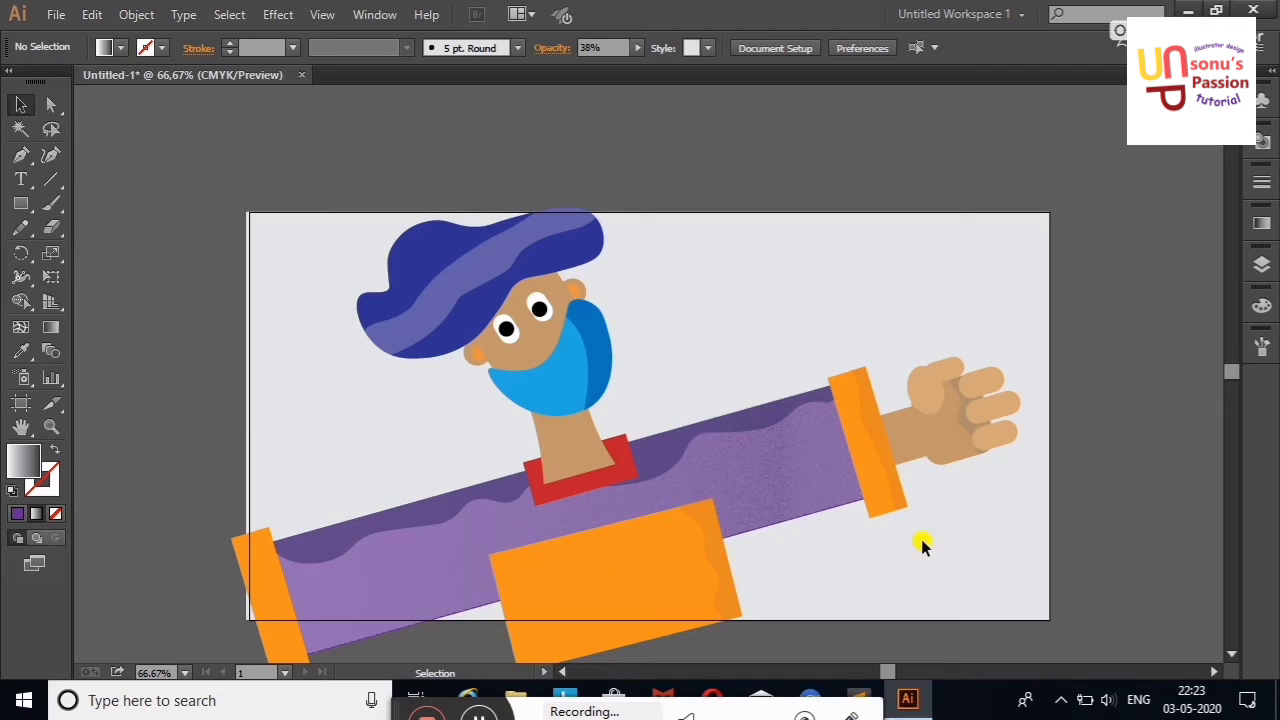
pyautogui.moveTo(615, 580)
pyautogui.keyDown('alt'); pyautogui.mouseDown()
pyautogui.moveTo(840, 568)
pyautogui.moveTo(612, 590)
pyautogui.mouseUp(); pyautogui.keyUp('alt')
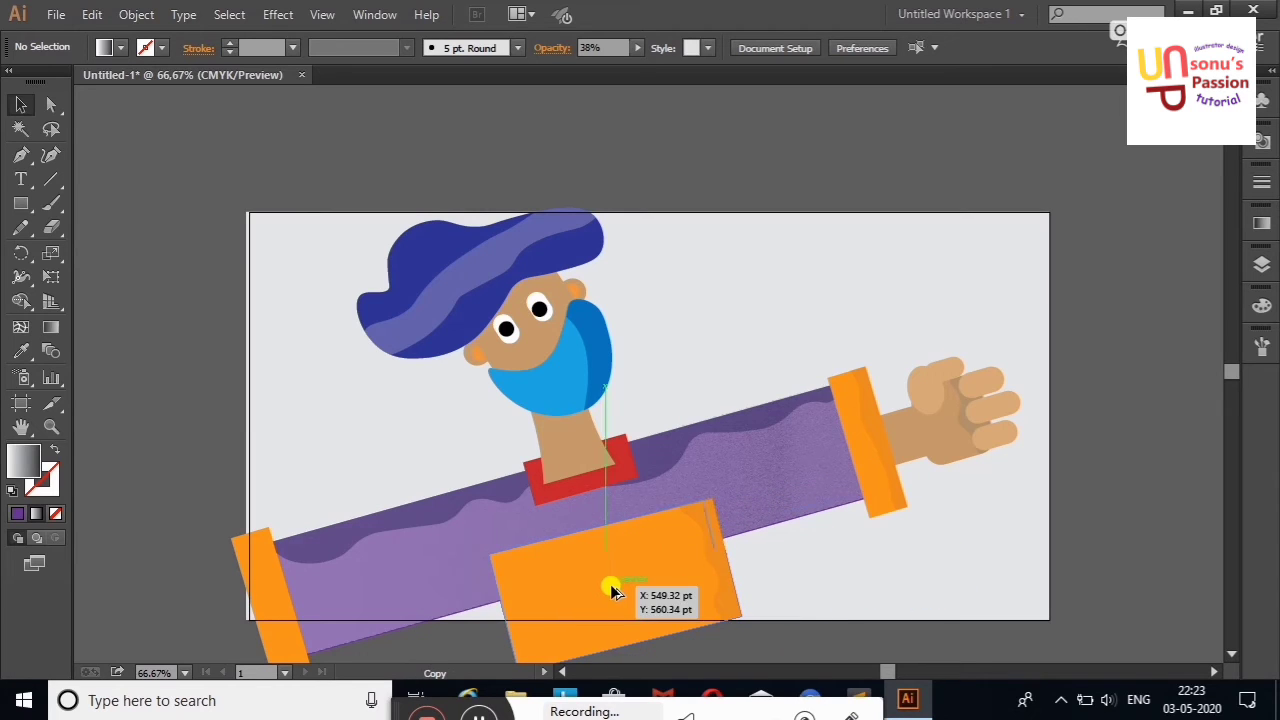
pyautogui.click(615, 588)
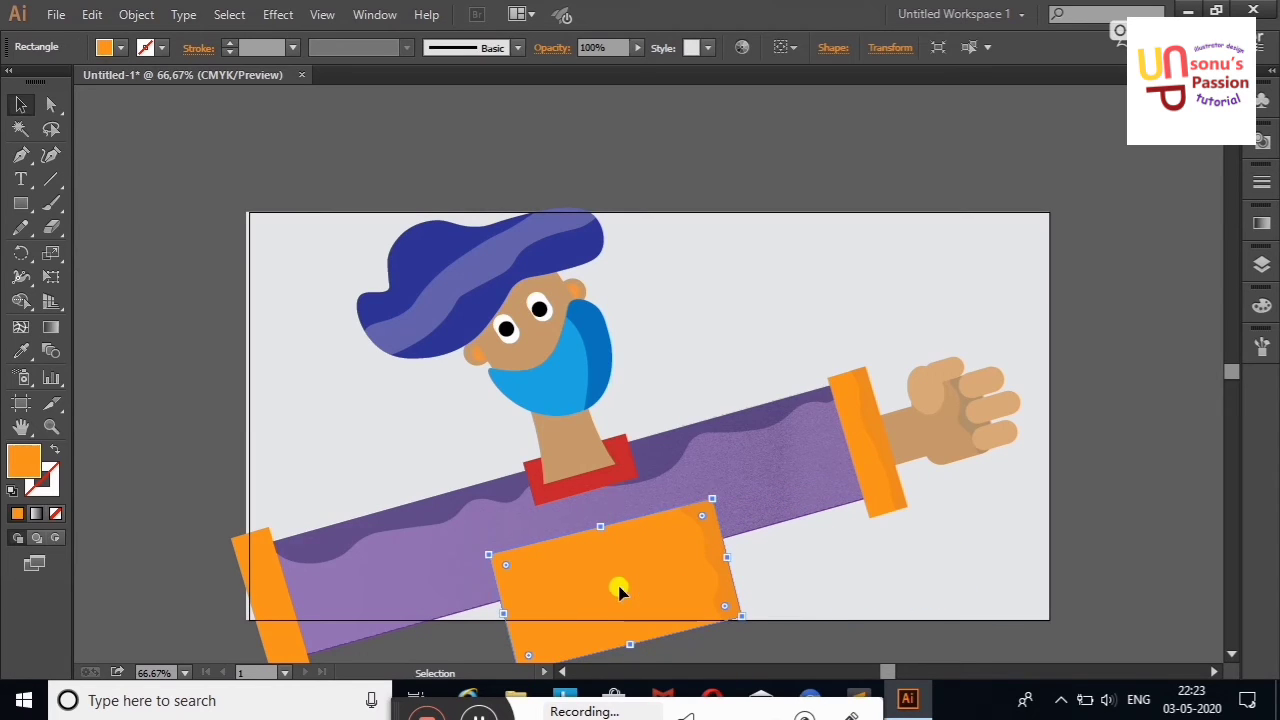
pyautogui.click(21, 351)
pyautogui.click(766, 451)
pyautogui.rightClick(770, 262)
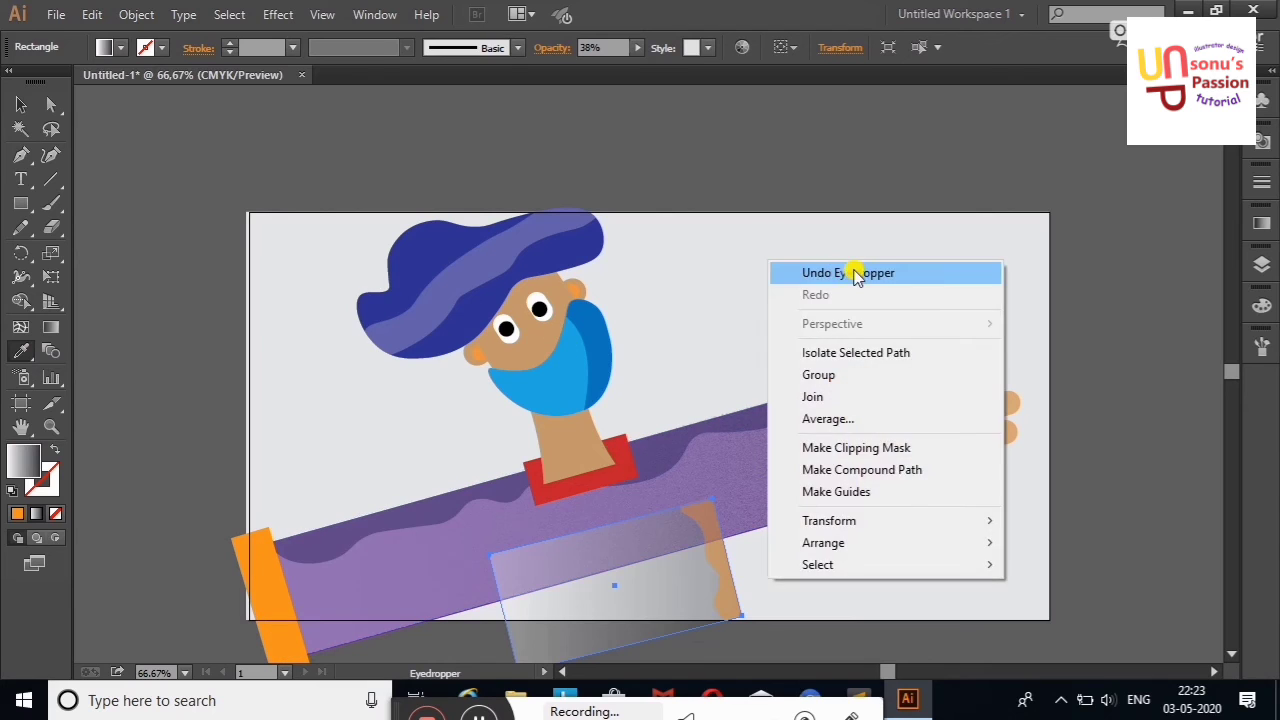
pyautogui.click(850, 273)
# Set the pocket copy exactly over the original and give it the sleeve's gradient at 38% opacity
pyautogui.click(23, 96)
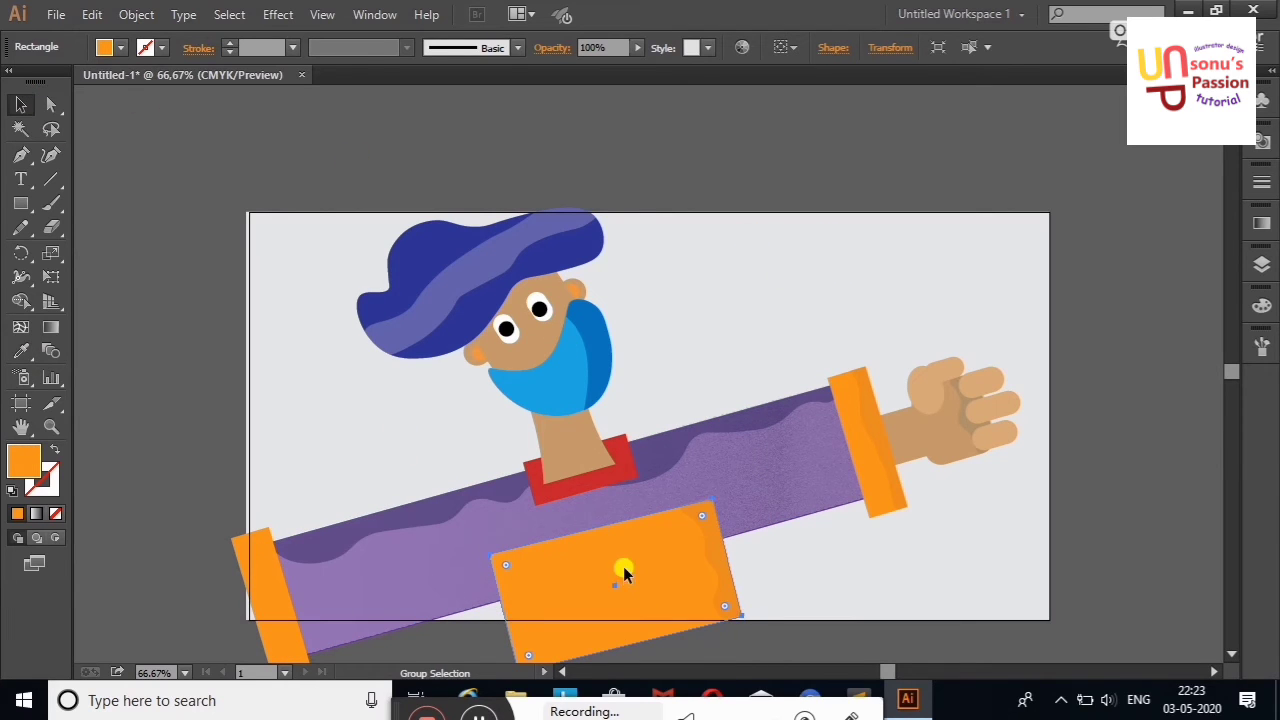
pyautogui.moveTo(623, 568); pyautogui.dragTo(617, 572)
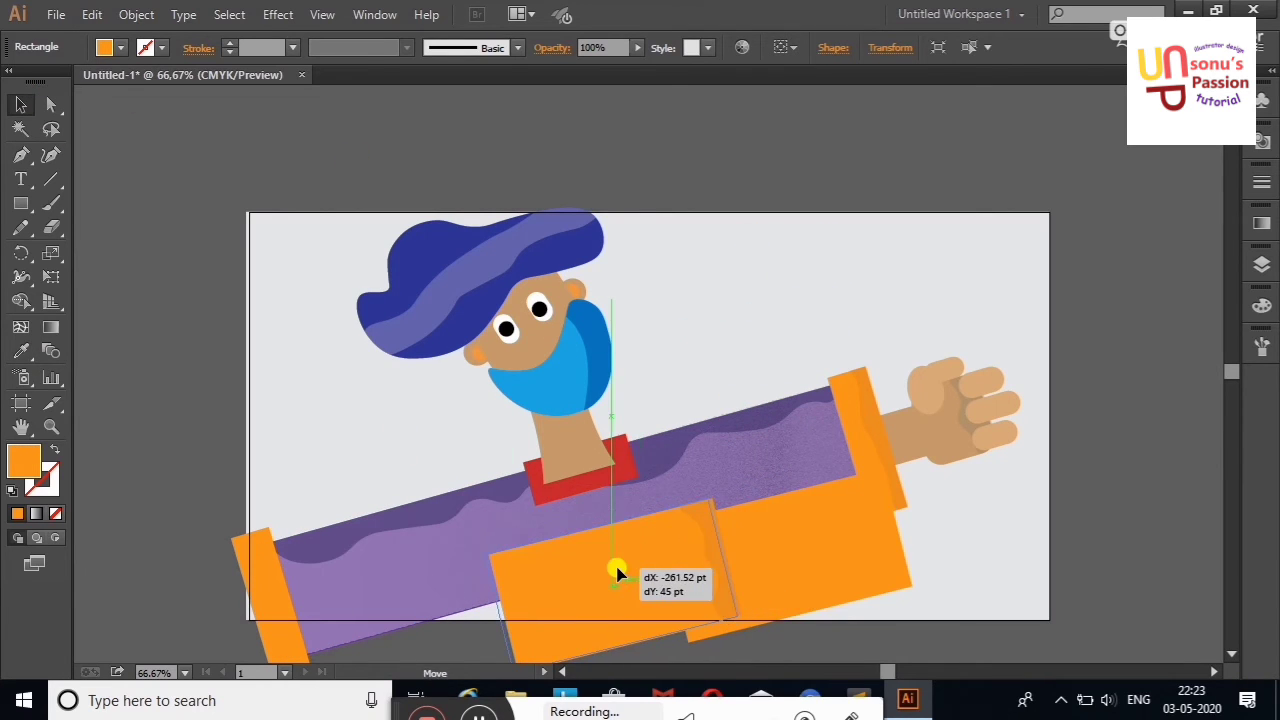
pyautogui.moveTo(617, 572); pyautogui.dragTo(619, 571)
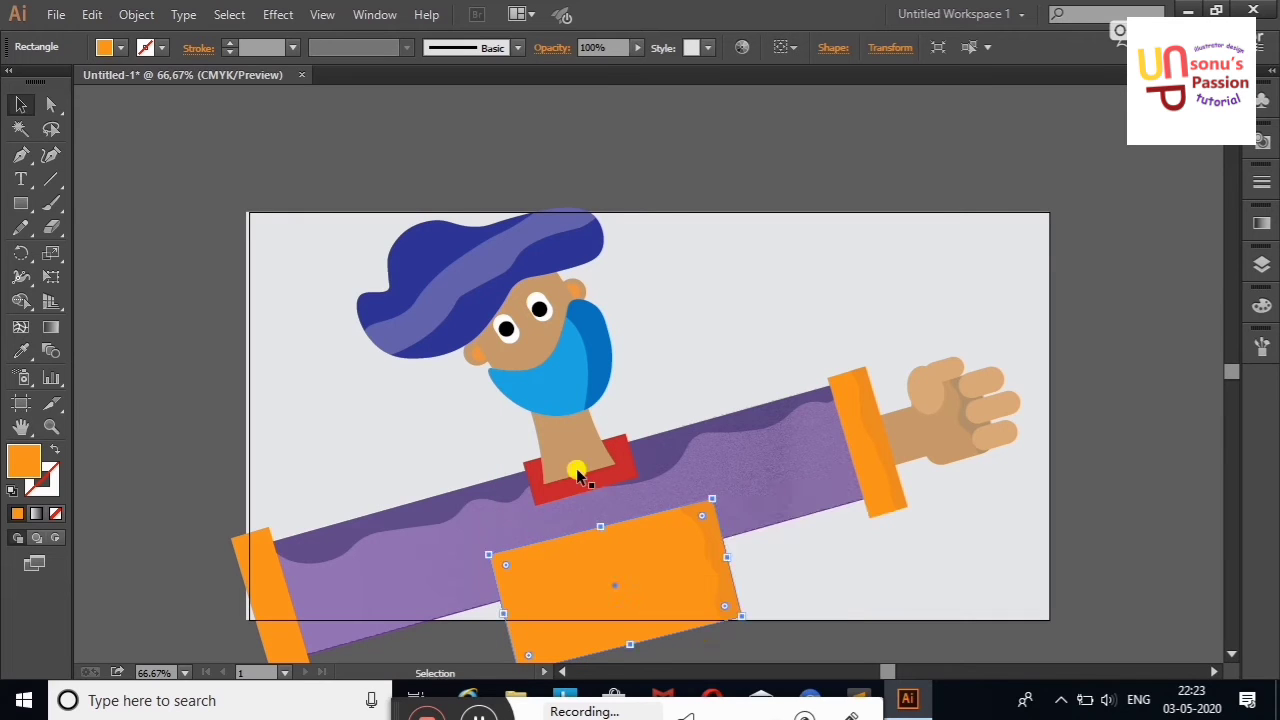
pyautogui.click(21, 360)
pyautogui.click(380, 543)
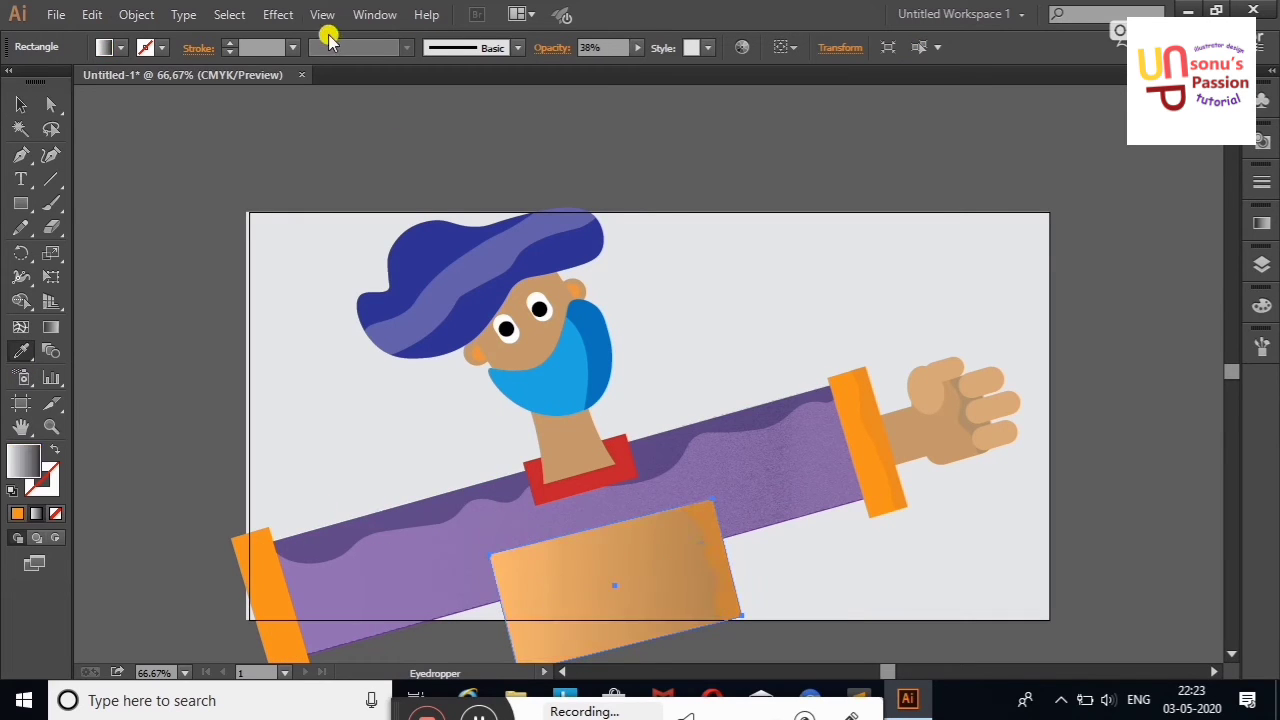
pyautogui.click(278, 14)
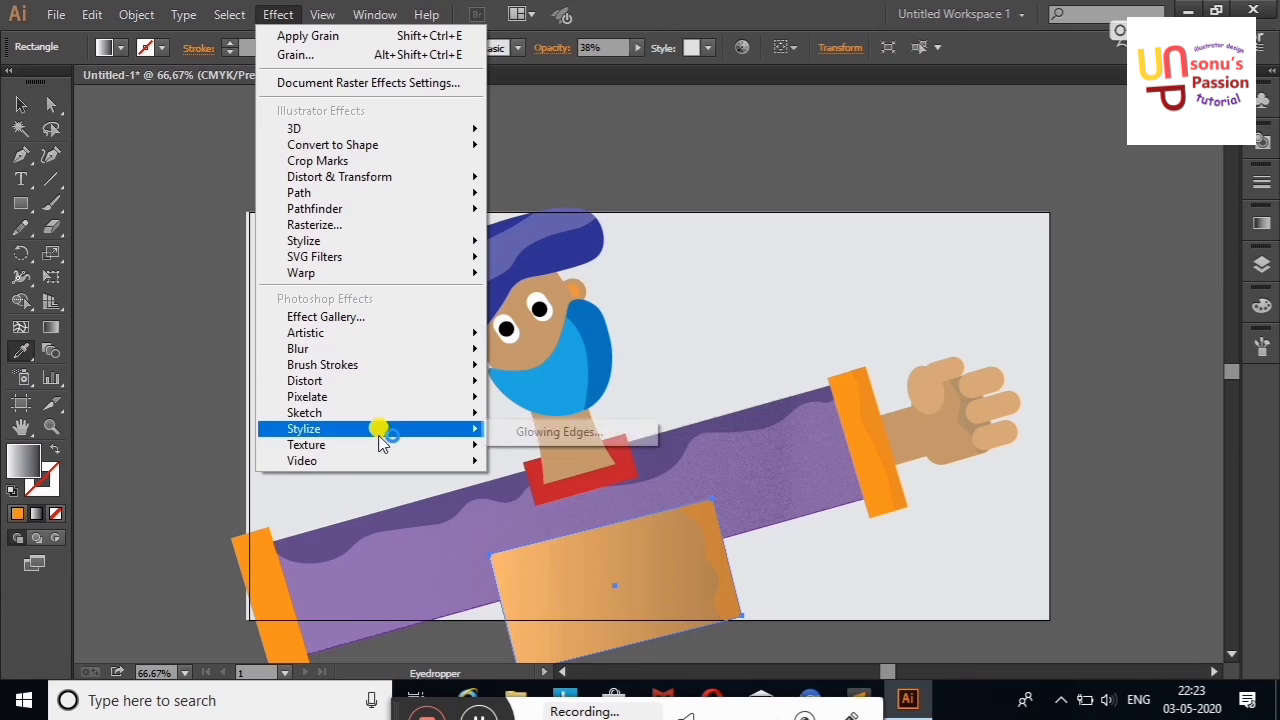
# Apply a Sprinkles Grain texture, intensity 80 and contrast 64, to the pocket overlay
pyautogui.moveTo(306, 445)
pyautogui.click(547, 470)
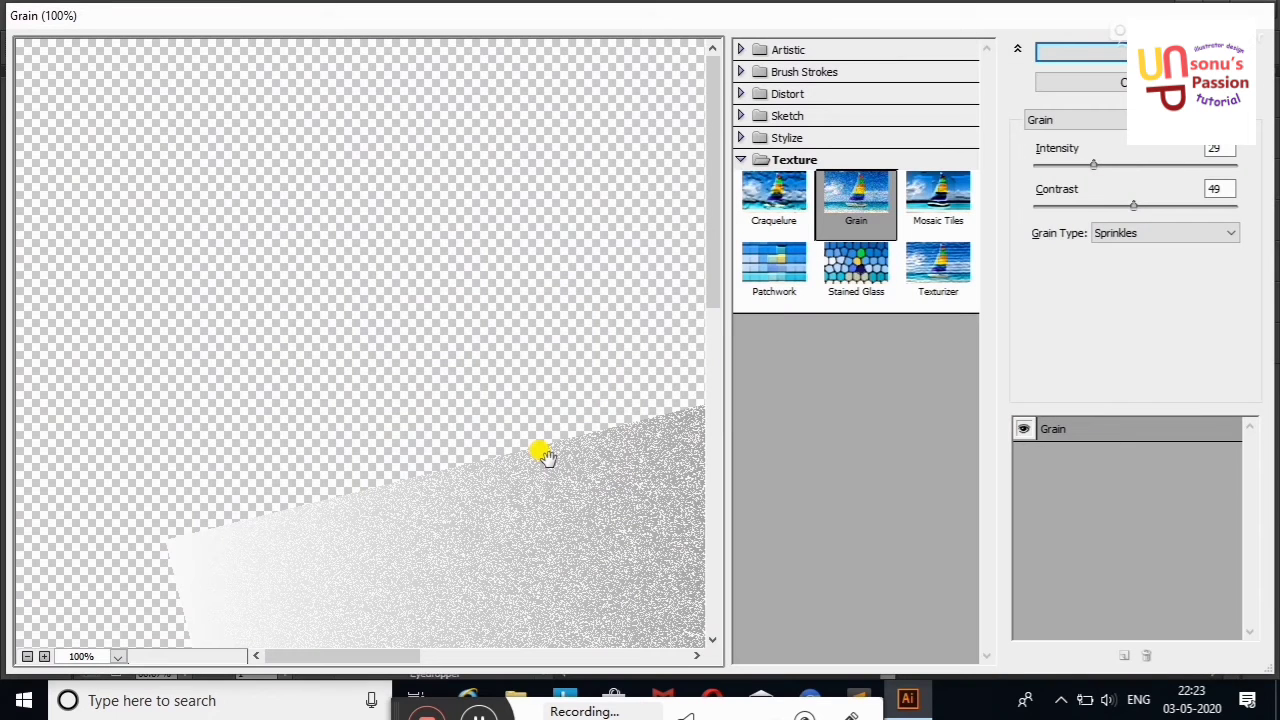
pyautogui.moveTo(1093, 165); pyautogui.dragTo(1196, 172)
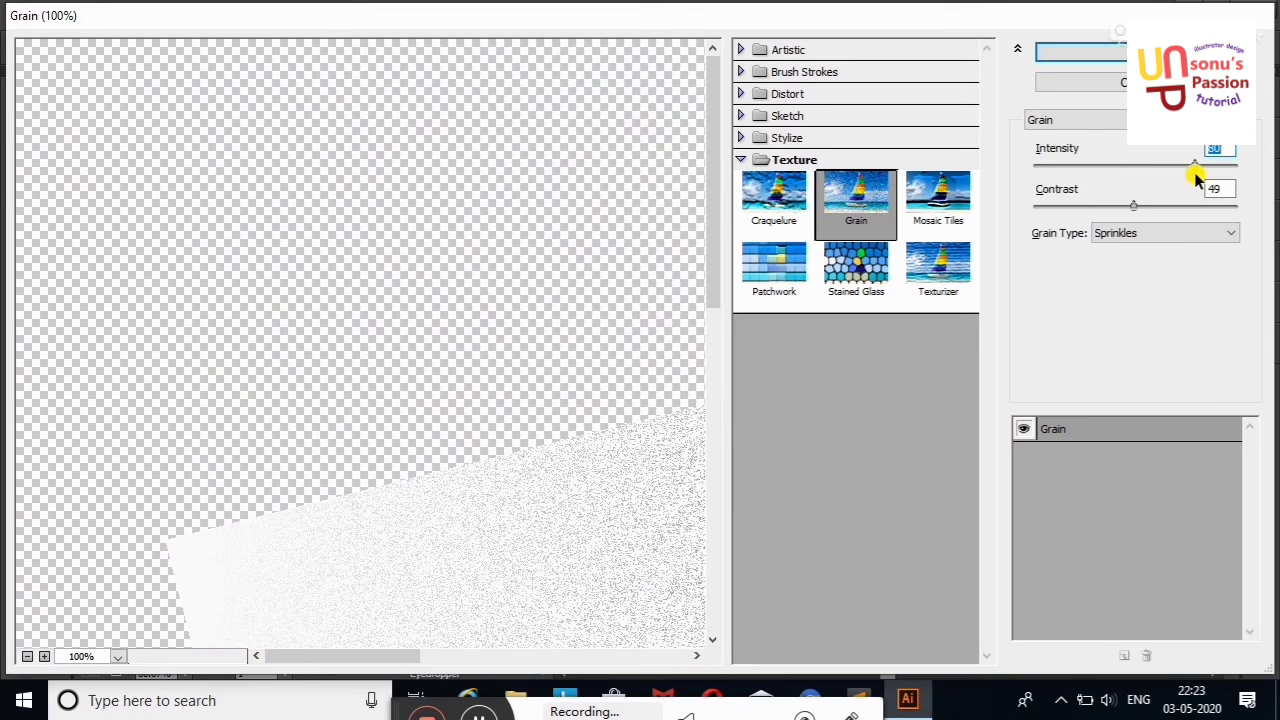
pyautogui.moveTo(1134, 205); pyautogui.dragTo(1162, 205)
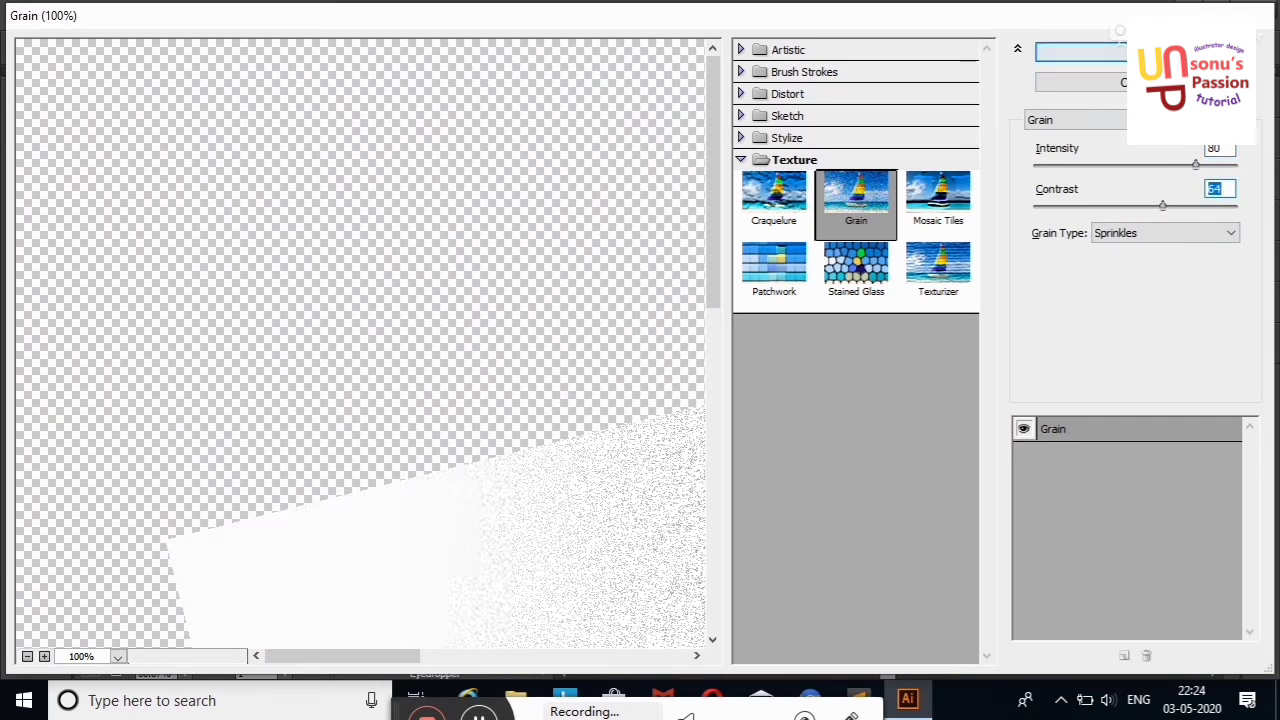
pyautogui.click(1140, 52)
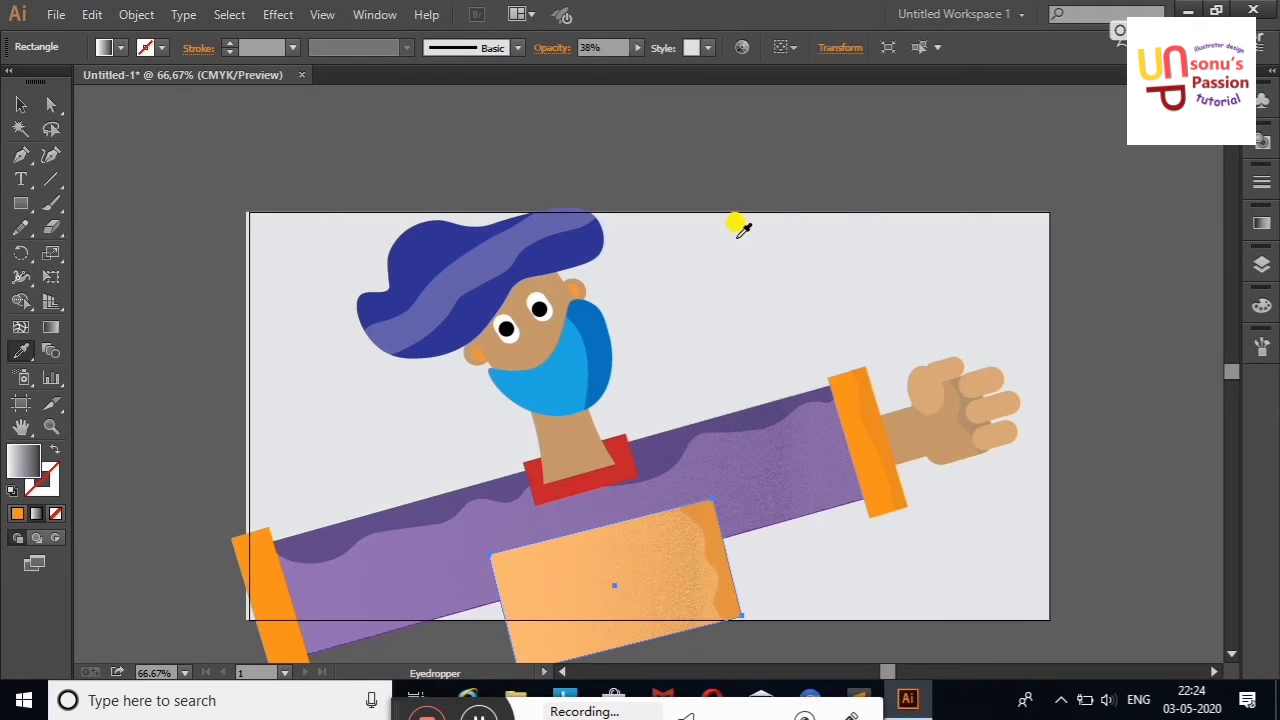
# Give the neck the skin-tone fill and clear the selection
pyautogui.click(21, 104)
pyautogui.click(142, 188)
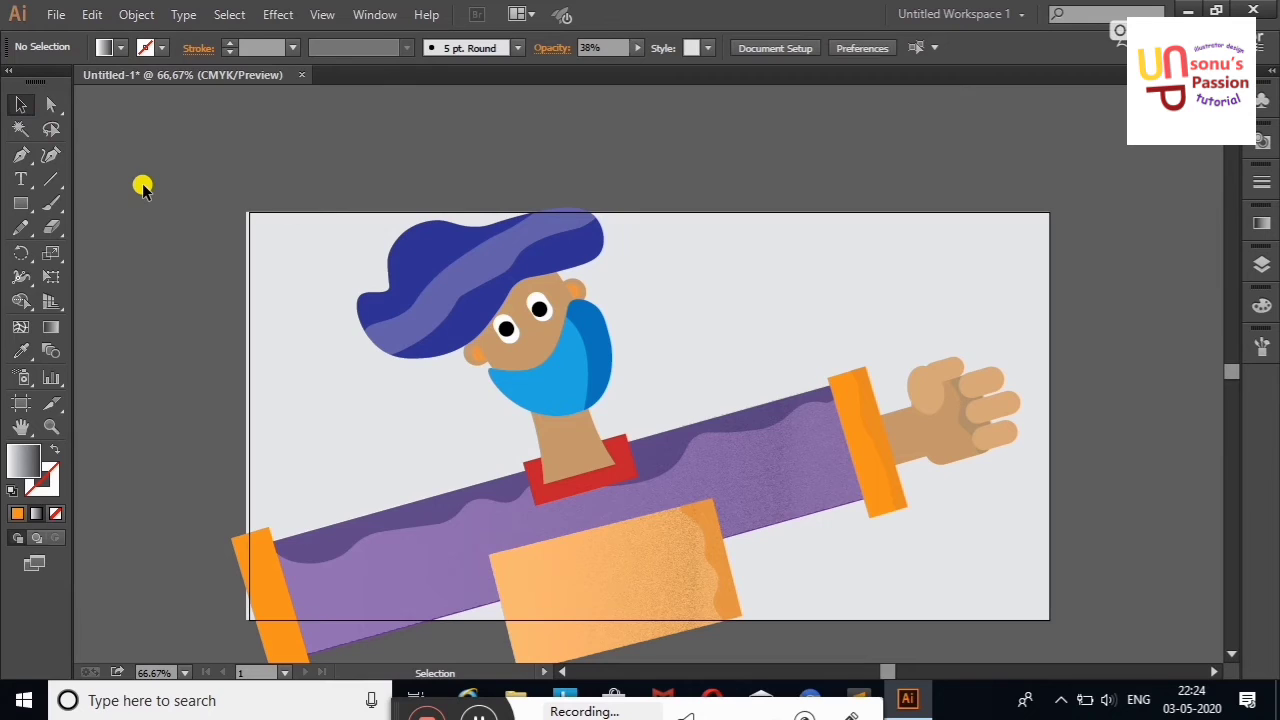
pyautogui.click(573, 429)
pyautogui.click(705, 320)
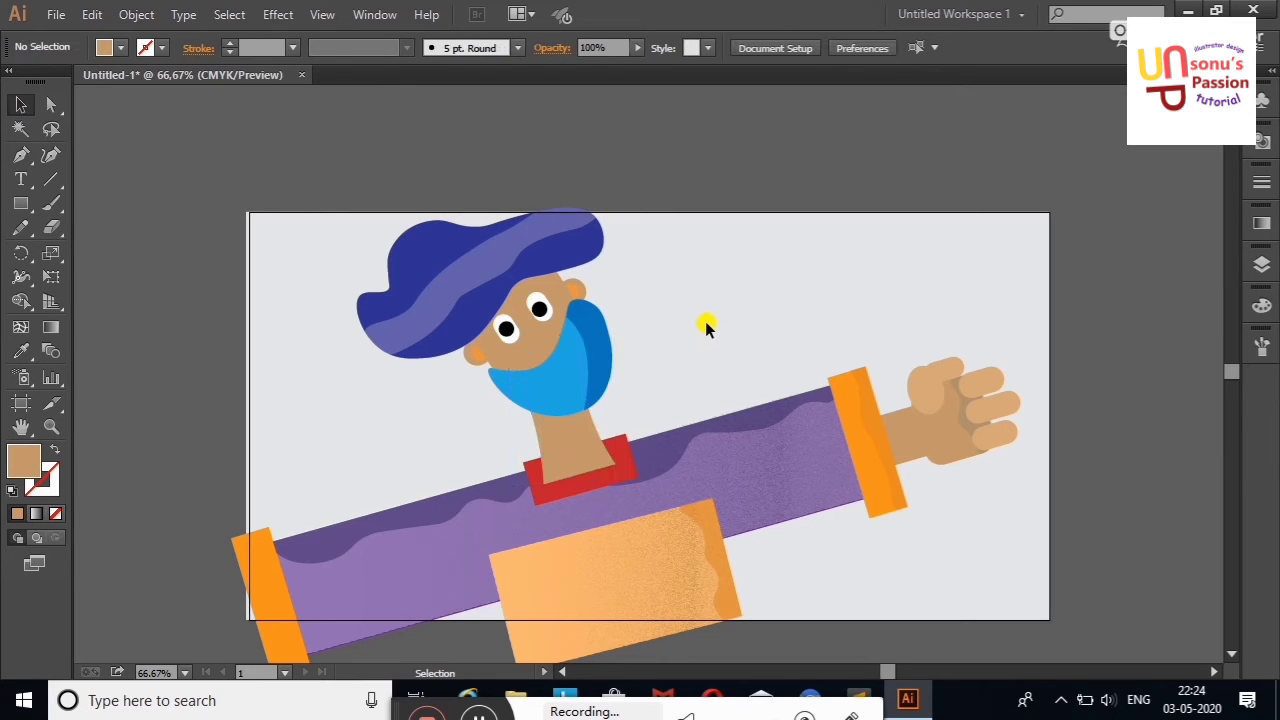
pyautogui.moveTo(20, 203); pyautogui.dragTo(80, 249)
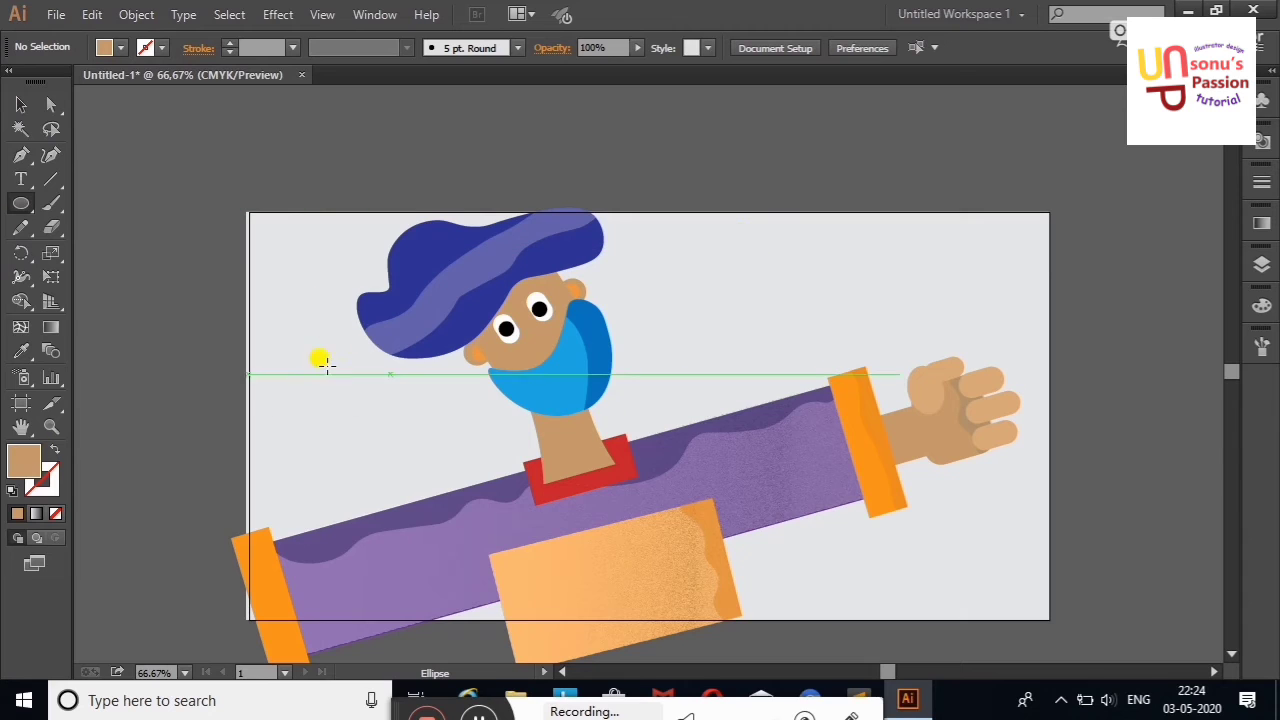
pyautogui.click(21, 104)
# Unlock Layer 2 and try blue, navy and cyan fills on the background rectangle
pyautogui.click(1262, 262)
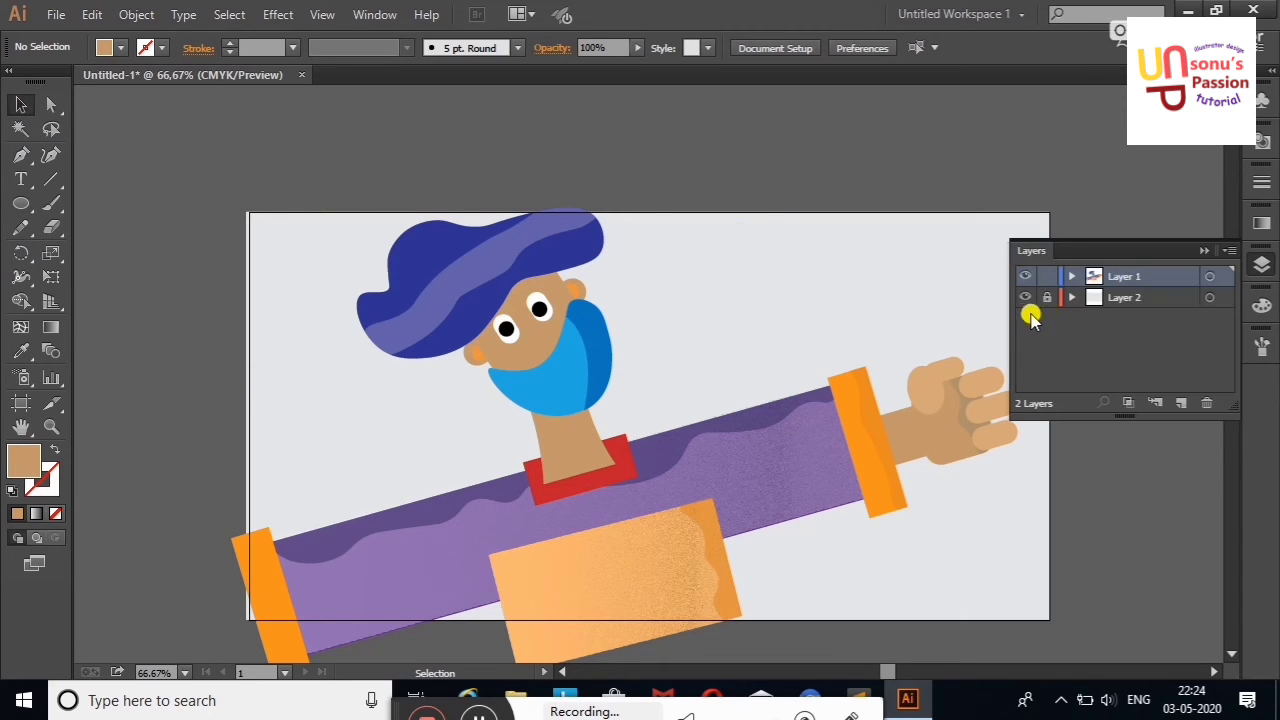
pyautogui.click(915, 284)
pyautogui.click(119, 48)
pyautogui.click(181, 95)
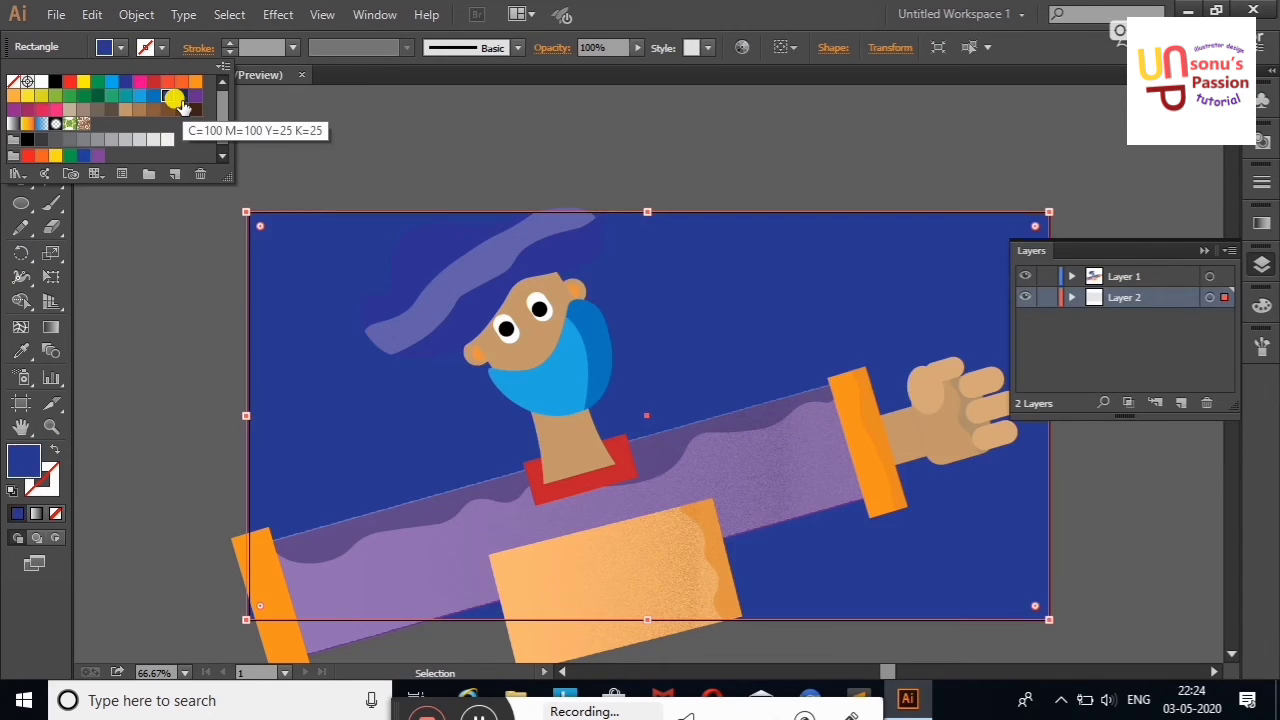
pyautogui.click(181, 108)
pyautogui.click(118, 82)
pyautogui.click(112, 82)
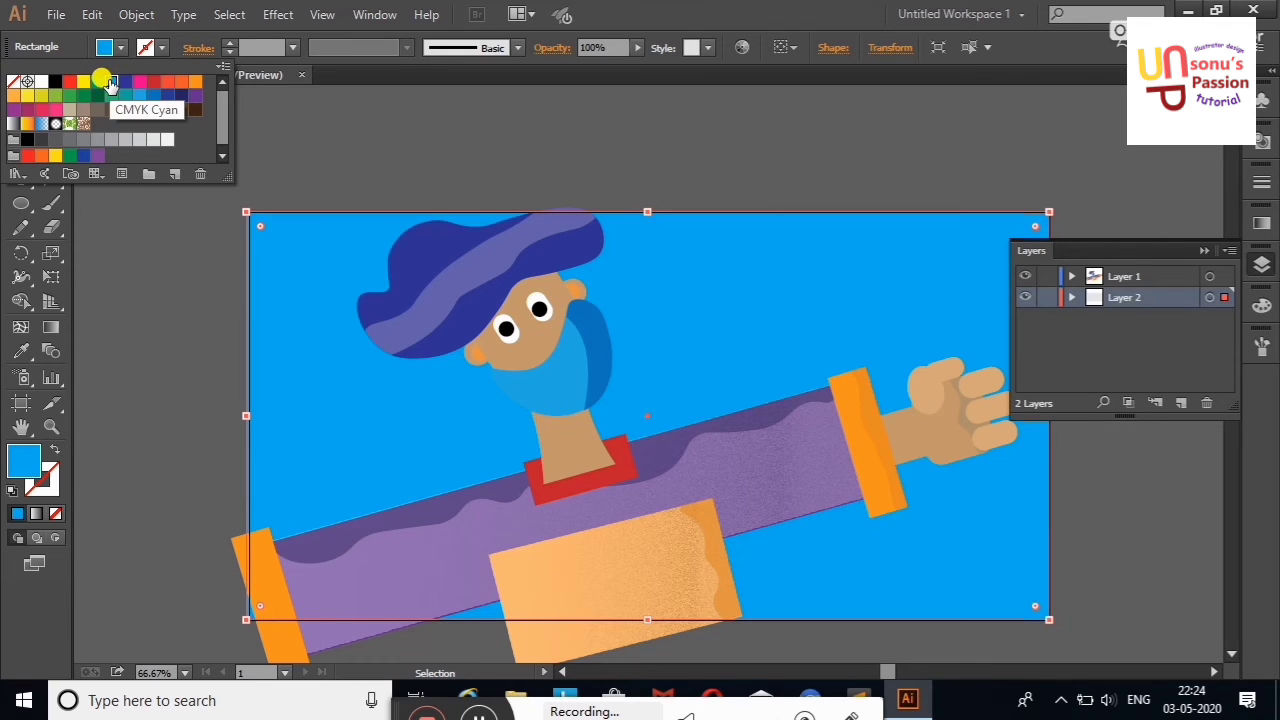
# Settle on a white background fill after trying greens and greys, then deselect
pyautogui.click(89, 94)
pyautogui.click(97, 96)
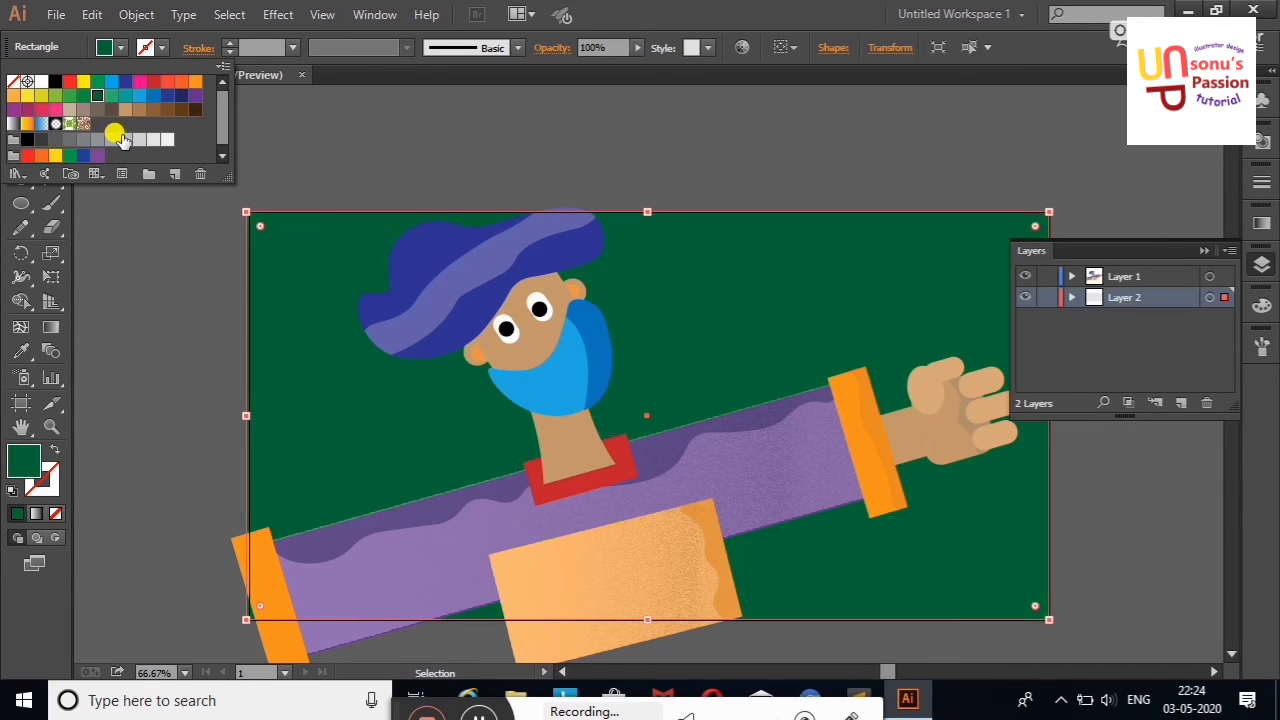
pyautogui.click(120, 139)
pyautogui.click(109, 139)
pyautogui.click(167, 139)
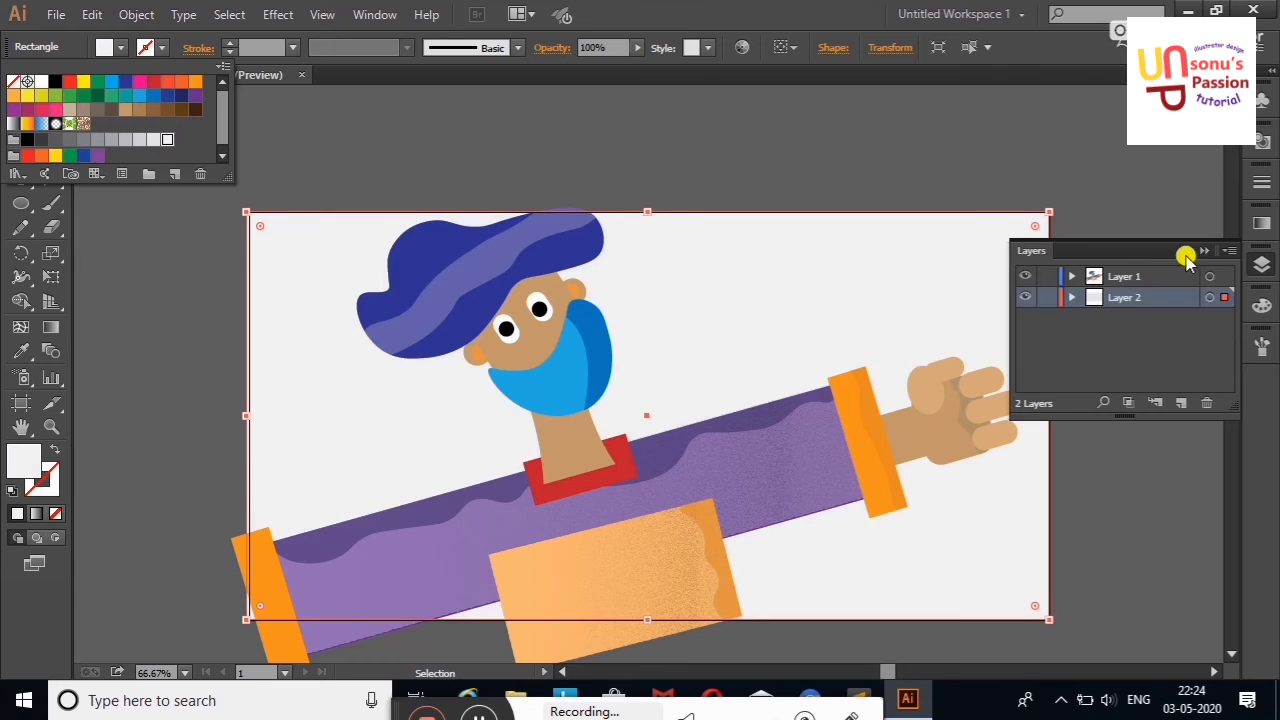
pyautogui.click(1080, 191)
pyautogui.click(1100, 205)
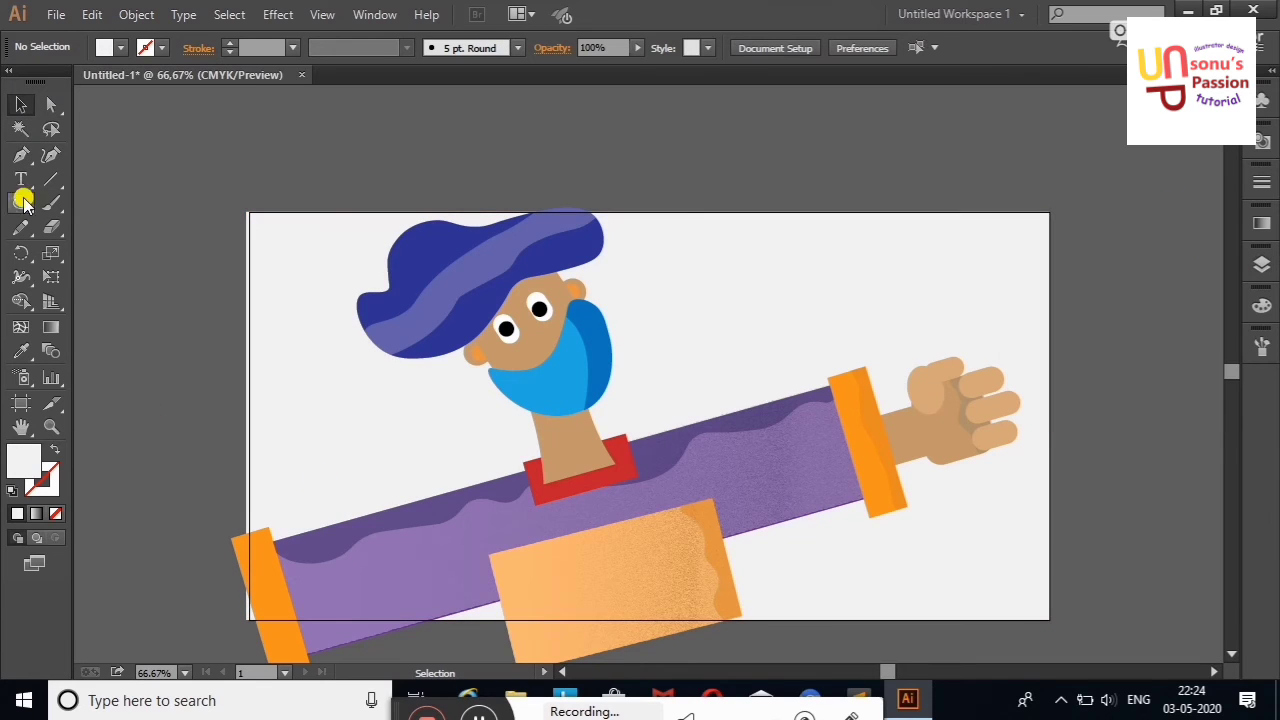
# Draw a large closed wavy blob on the right side with the Curvature tool
pyautogui.click(51, 154)
pyautogui.click(796, 158)
pyautogui.click(787, 232)
pyautogui.click(788, 269)
pyautogui.click(852, 284)
pyautogui.click(828, 341)
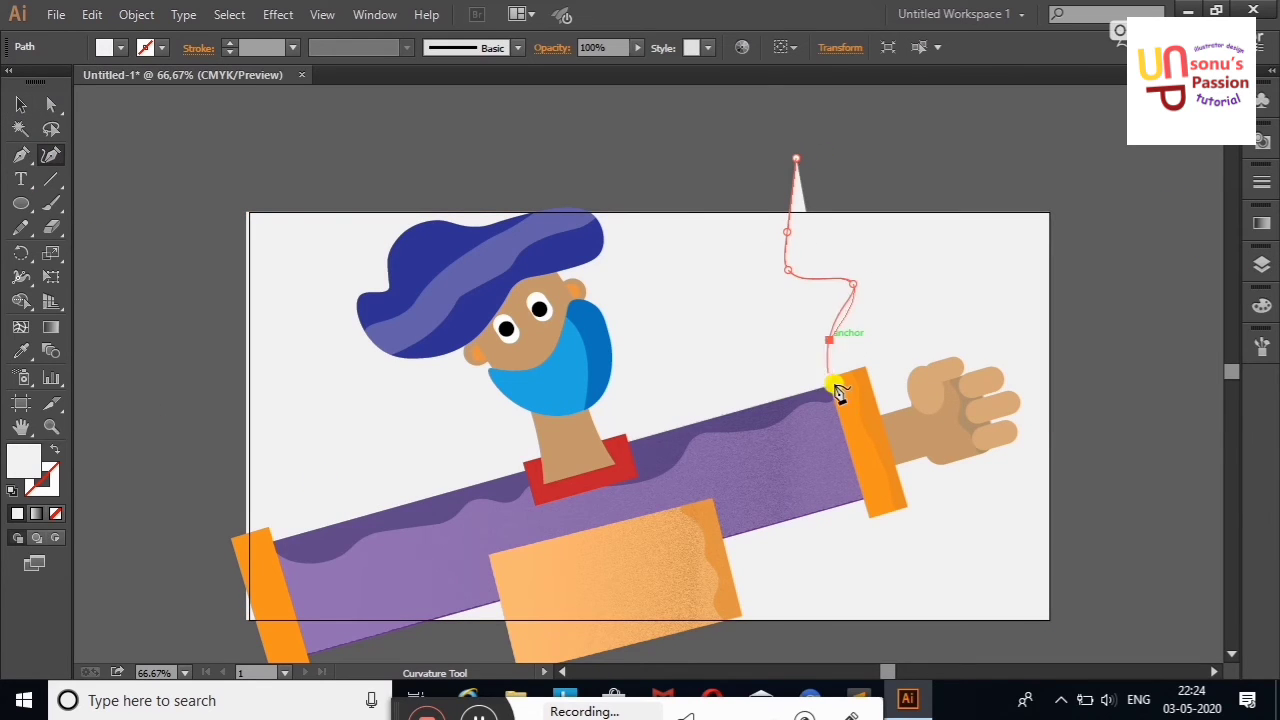
pyautogui.click(893, 490)
pyautogui.click(847, 564)
pyautogui.click(874, 613)
pyautogui.click(960, 643)
pyautogui.click(1127, 522)
pyautogui.click(1057, 328)
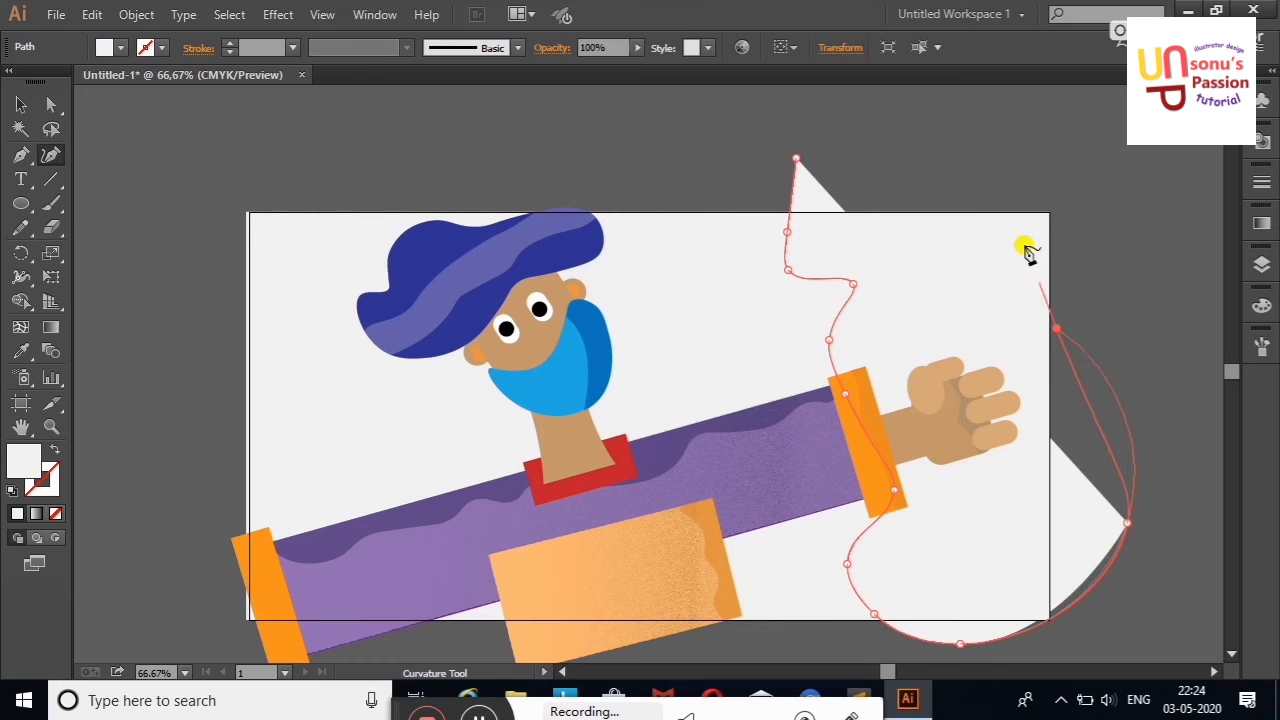
pyautogui.click(1057, 205)
pyautogui.click(1013, 168)
pyautogui.click(937, 158)
pyautogui.click(796, 158)
# Fill the new blob with grey
pyautogui.click(21, 104)
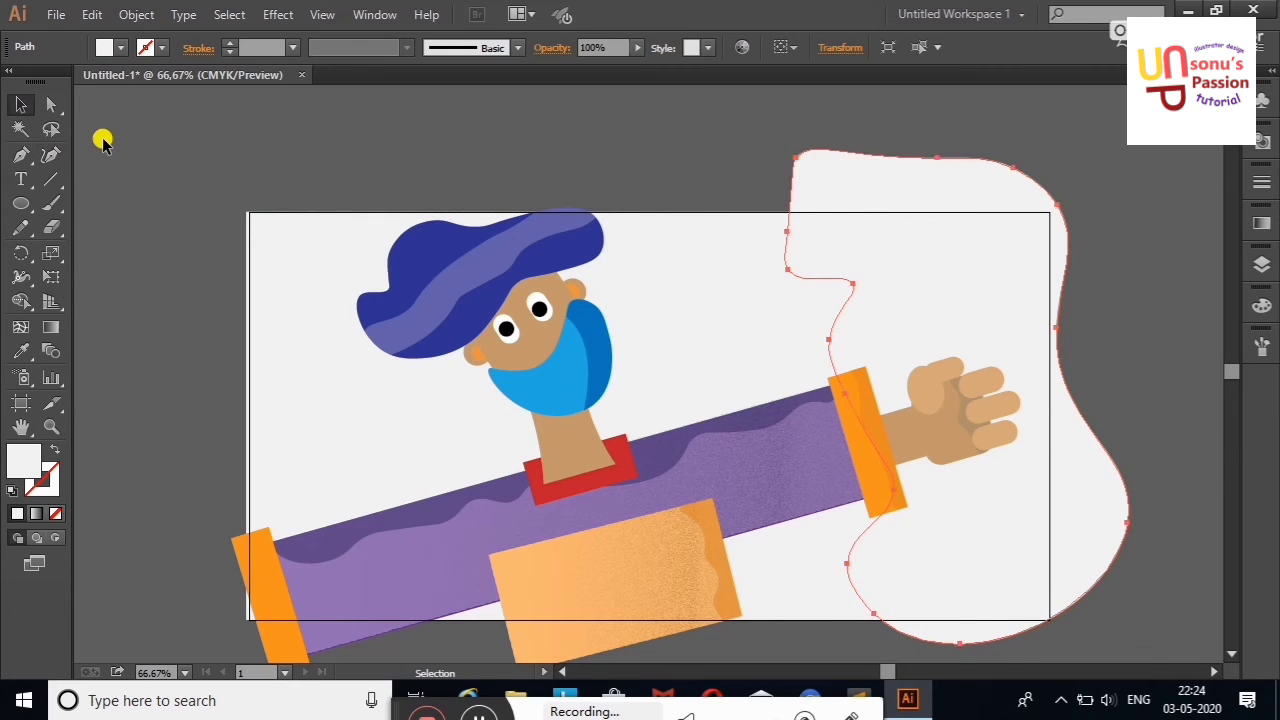
pyautogui.click(135, 50)
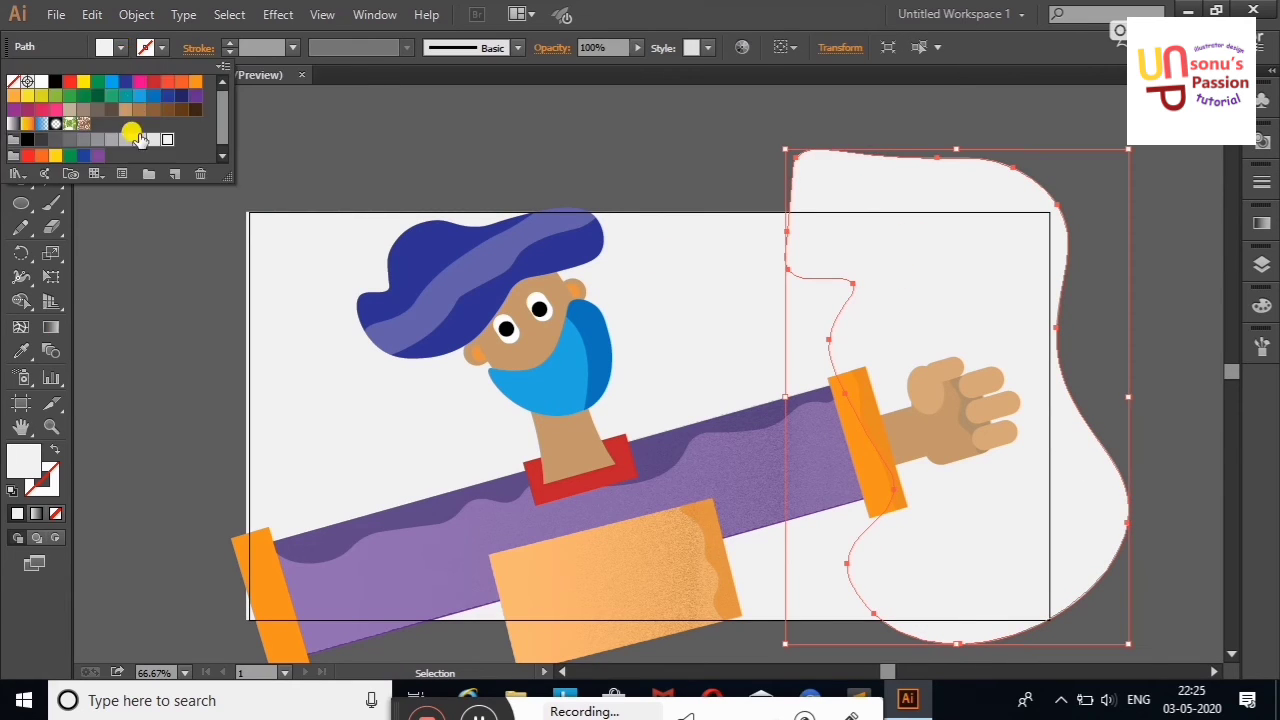
pyautogui.click(128, 142)
pyautogui.click(251, 414)
pyautogui.click(211, 350)
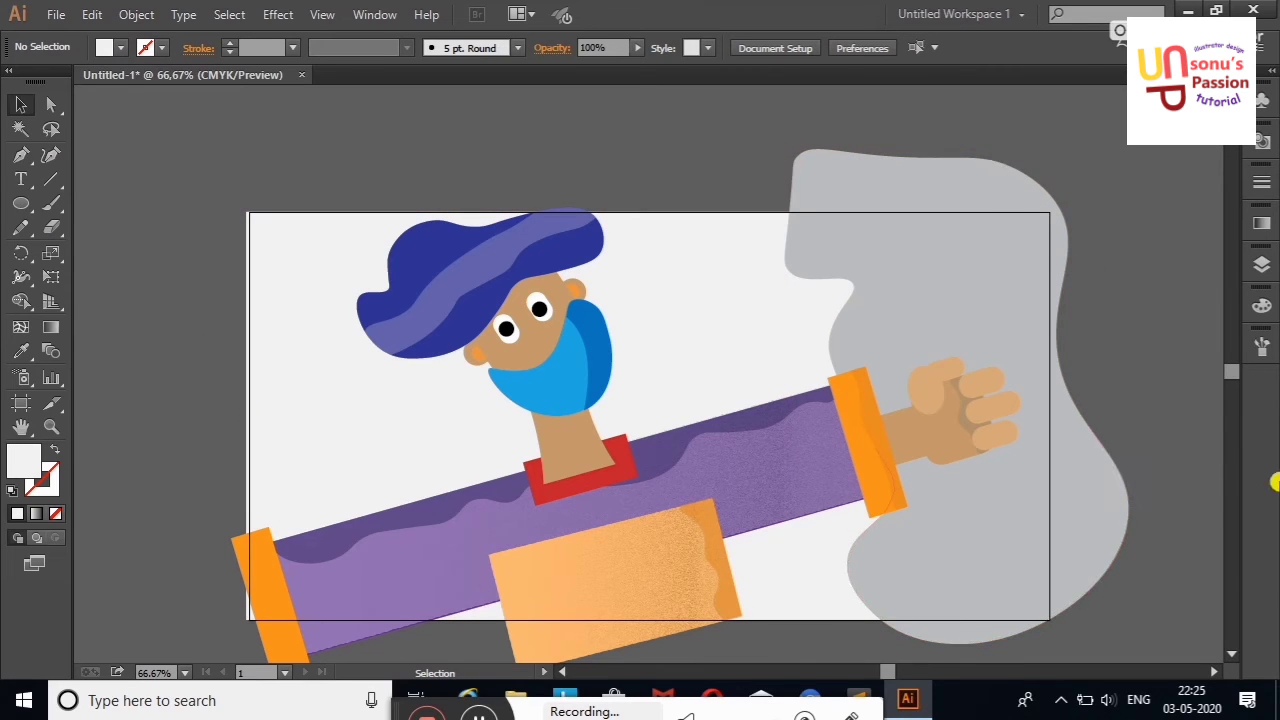
# Reflect a copy of the blob and move it to the left side
pyautogui.rightClick(1014, 262)
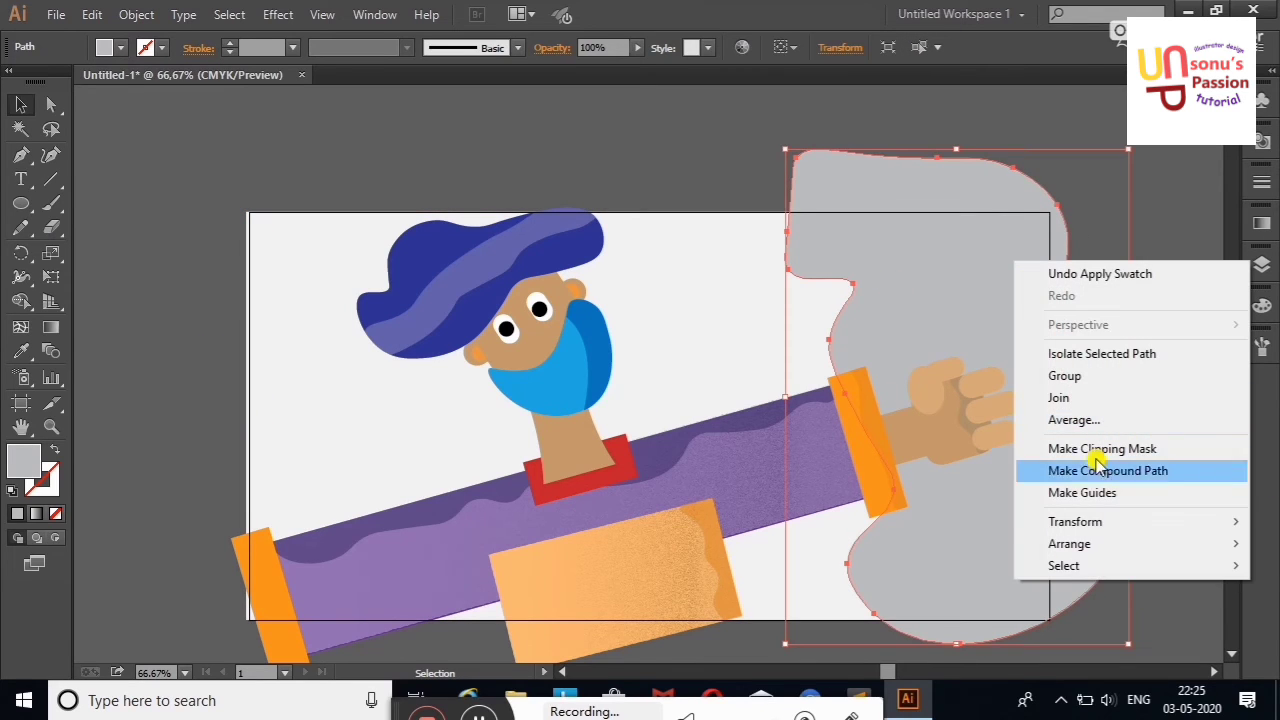
pyautogui.click(808, 600)
pyautogui.press('Escape')
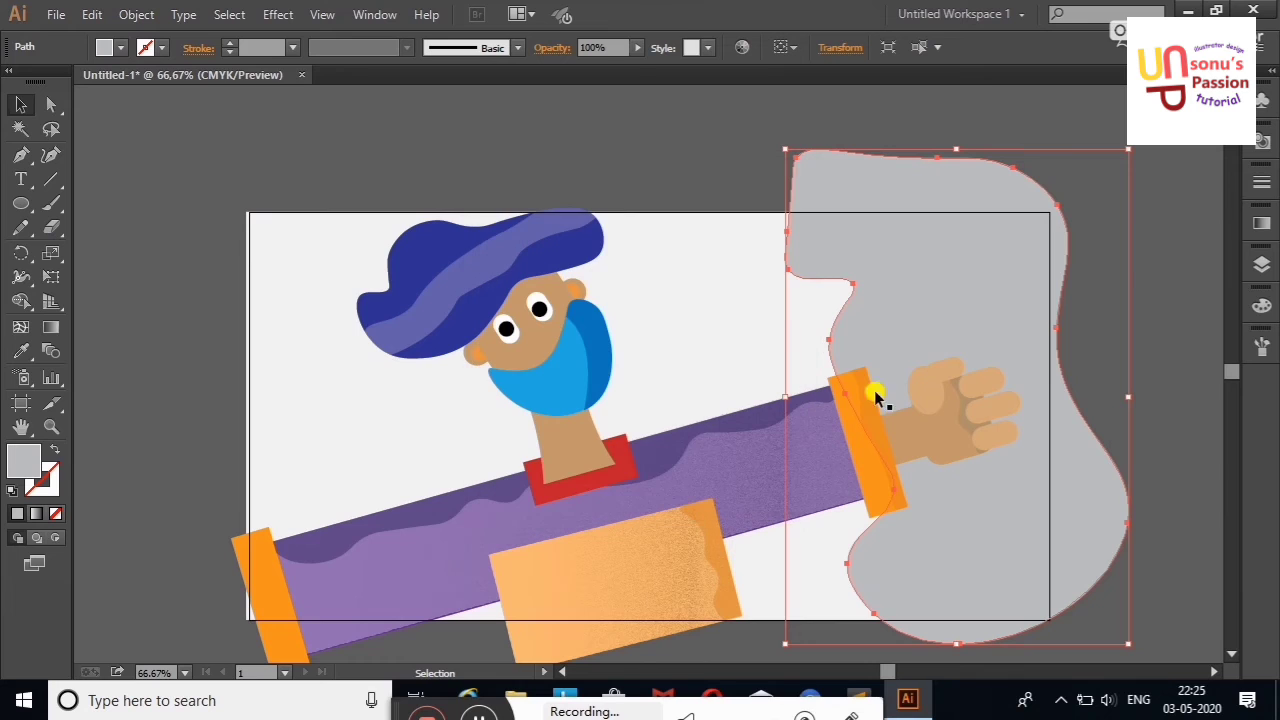
pyautogui.moveTo(985, 277); pyautogui.dragTo(286, 283)
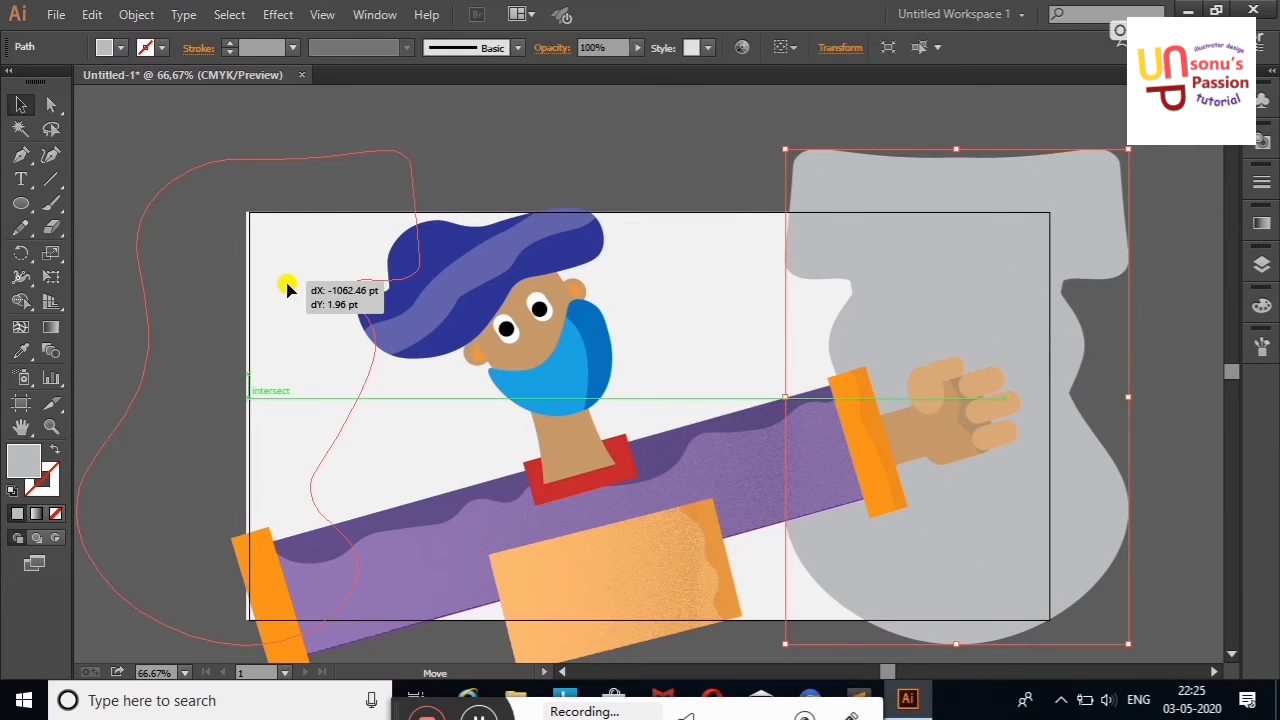
pyautogui.click(563, 150)
# Set both grey blobs to 41% opacity
pyautogui.click(968, 297)
pyautogui.keyDown('shift'); pyautogui.click(306, 243); pyautogui.keyUp('shift')
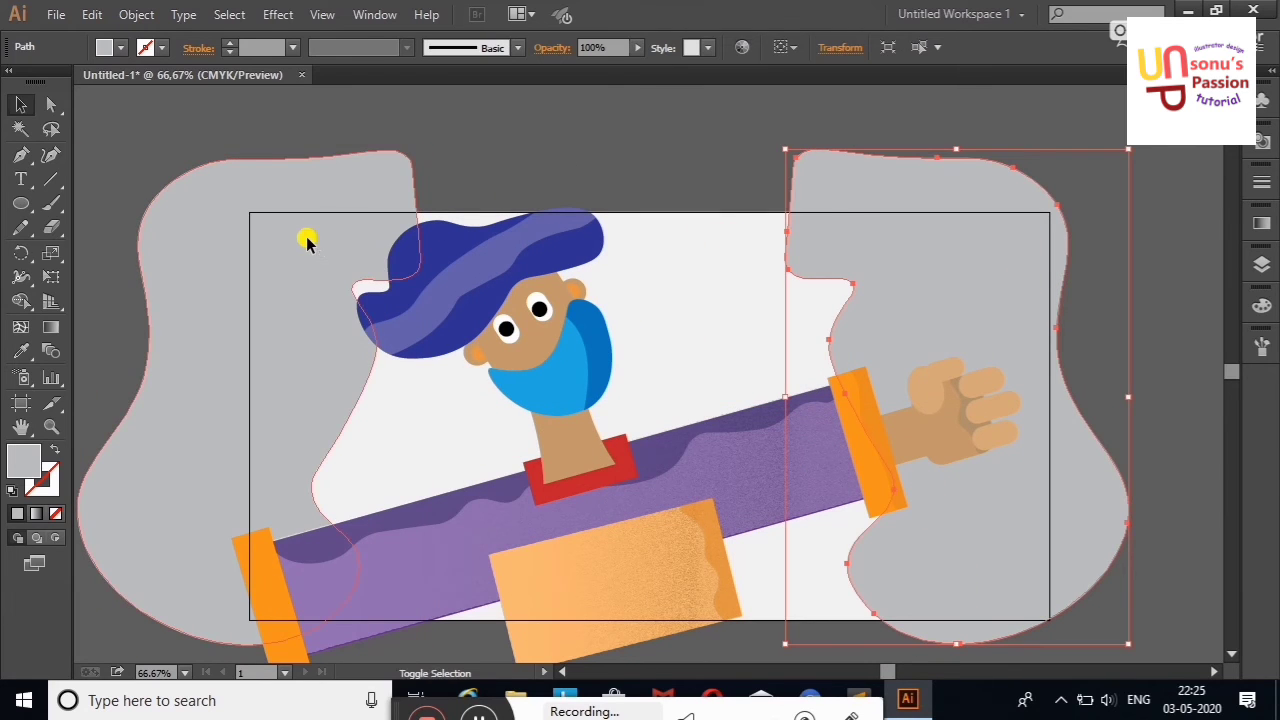
pyautogui.click(637, 47)
pyautogui.moveTo(608, 68); pyautogui.dragTo(586, 86)
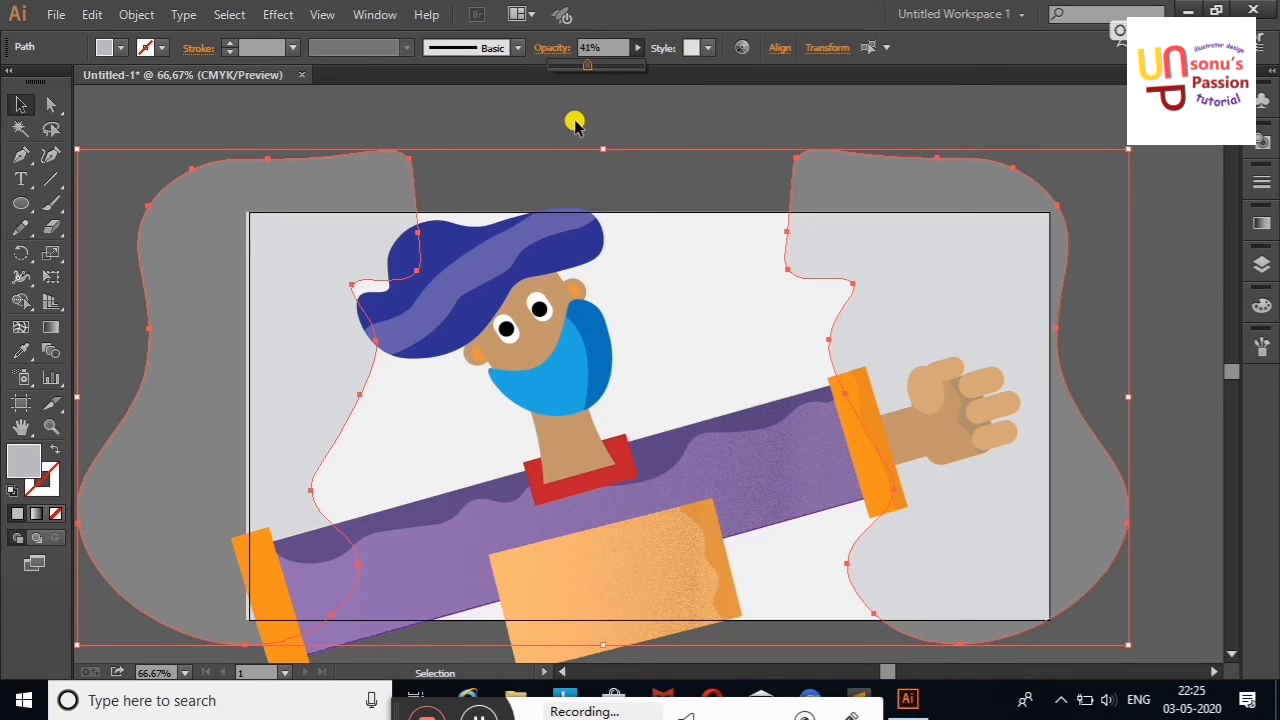
# Fill both side blobs purple after trying dark navy
pyautogui.click(214, 117)
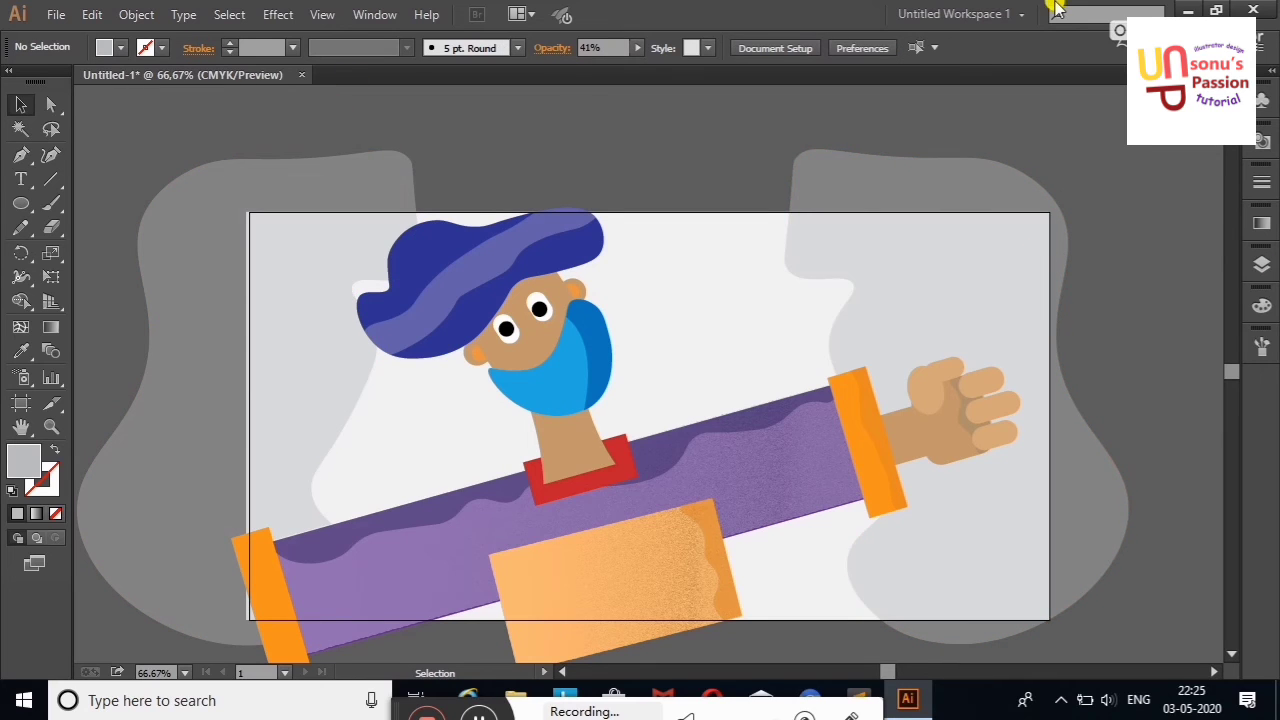
pyautogui.click(948, 248)
pyautogui.keyDown('shift'); pyautogui.click(252, 300); pyautogui.keyUp('shift')
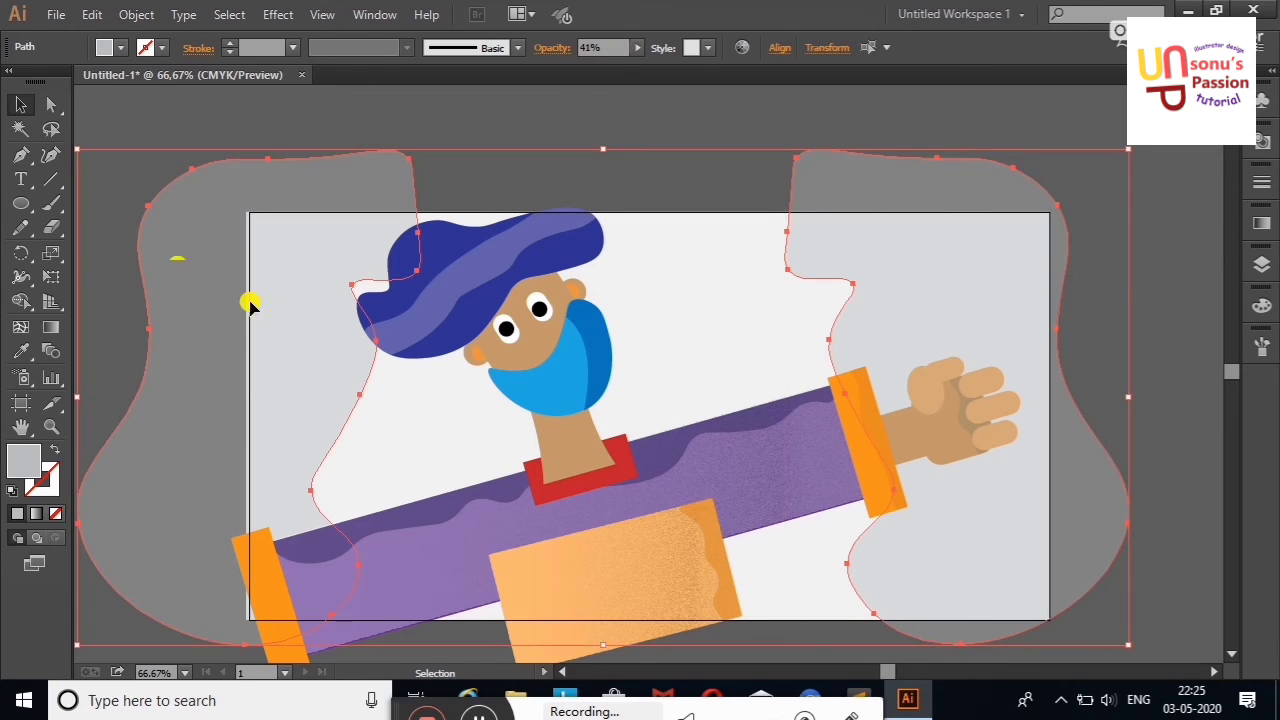
pyautogui.click(119, 48)
pyautogui.click(183, 95)
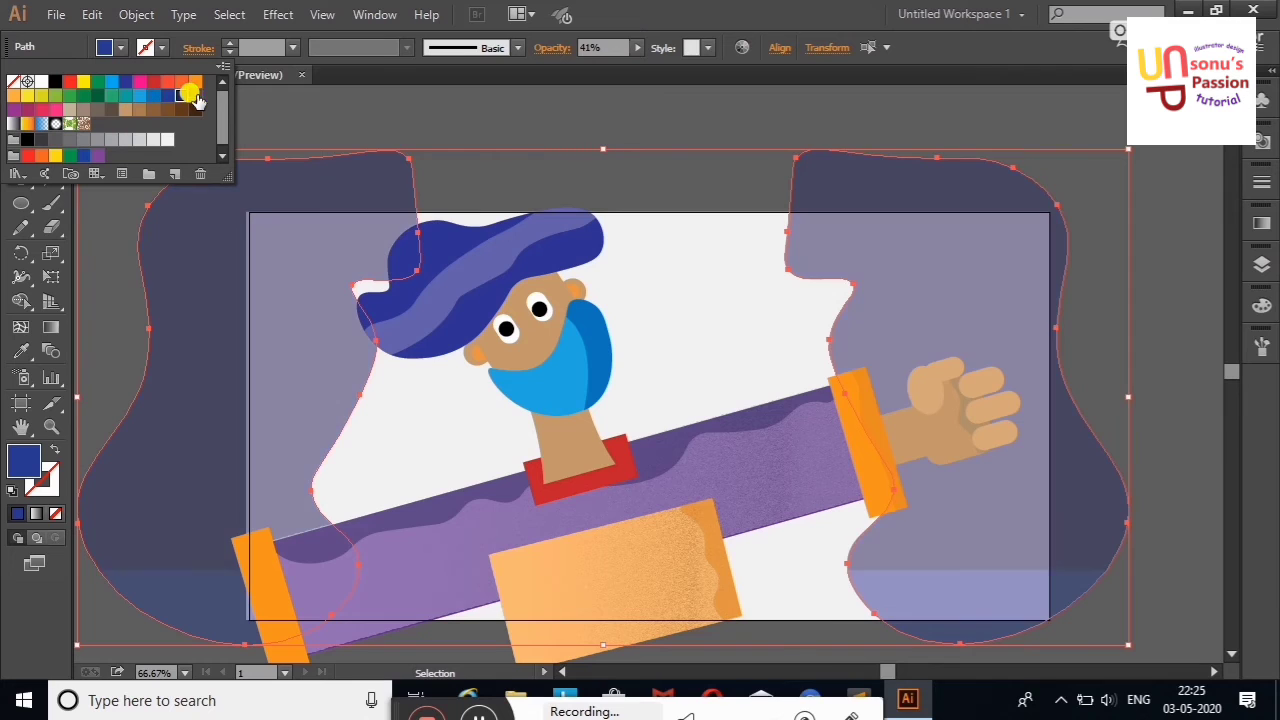
pyautogui.click(193, 98)
pyautogui.click(460, 106)
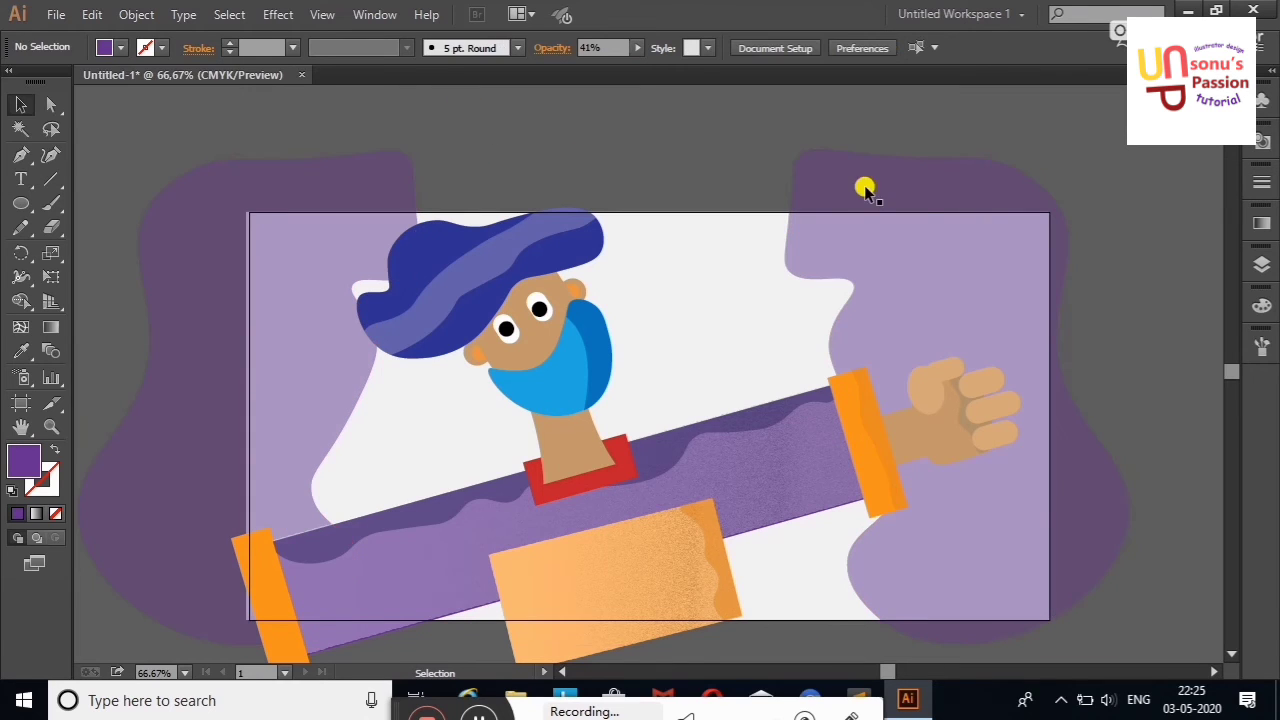
# Raise both blobs' opacity to 61%
pyautogui.click(857, 186)
pyautogui.keyDown('shift'); pyautogui.click(283, 263); pyautogui.keyUp('shift')
pyautogui.click(637, 47)
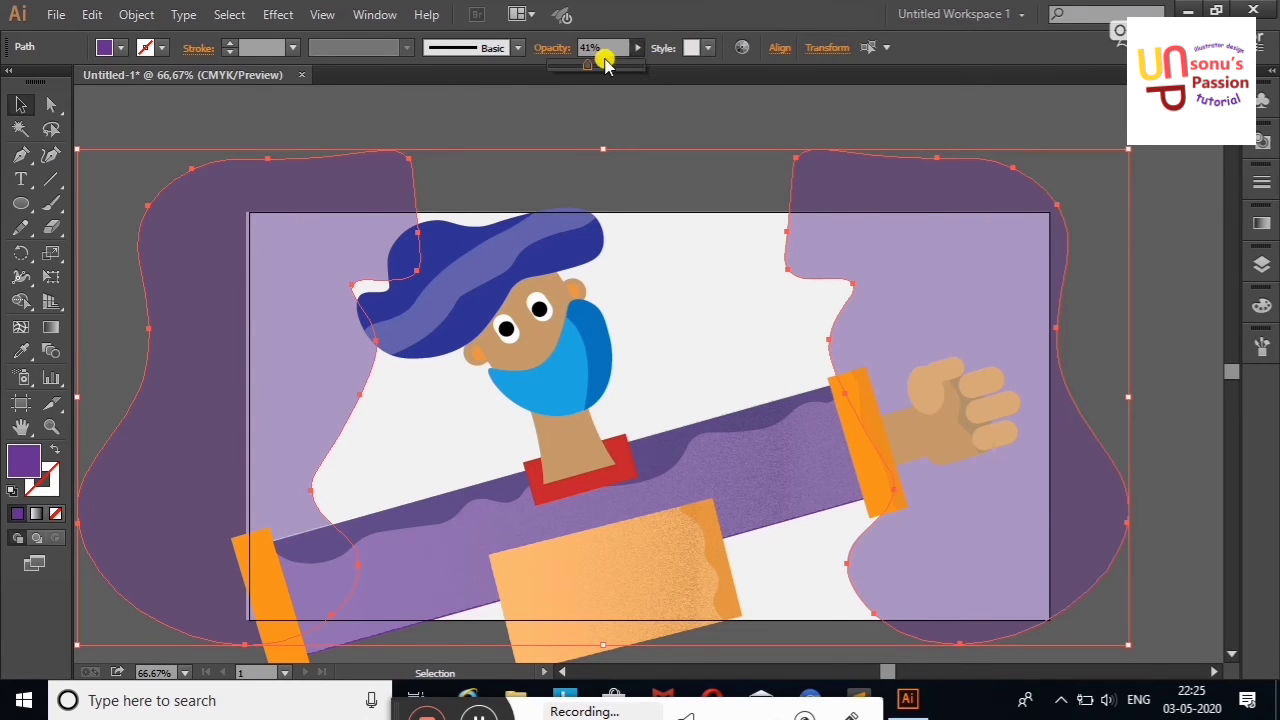
pyautogui.click(637, 100)
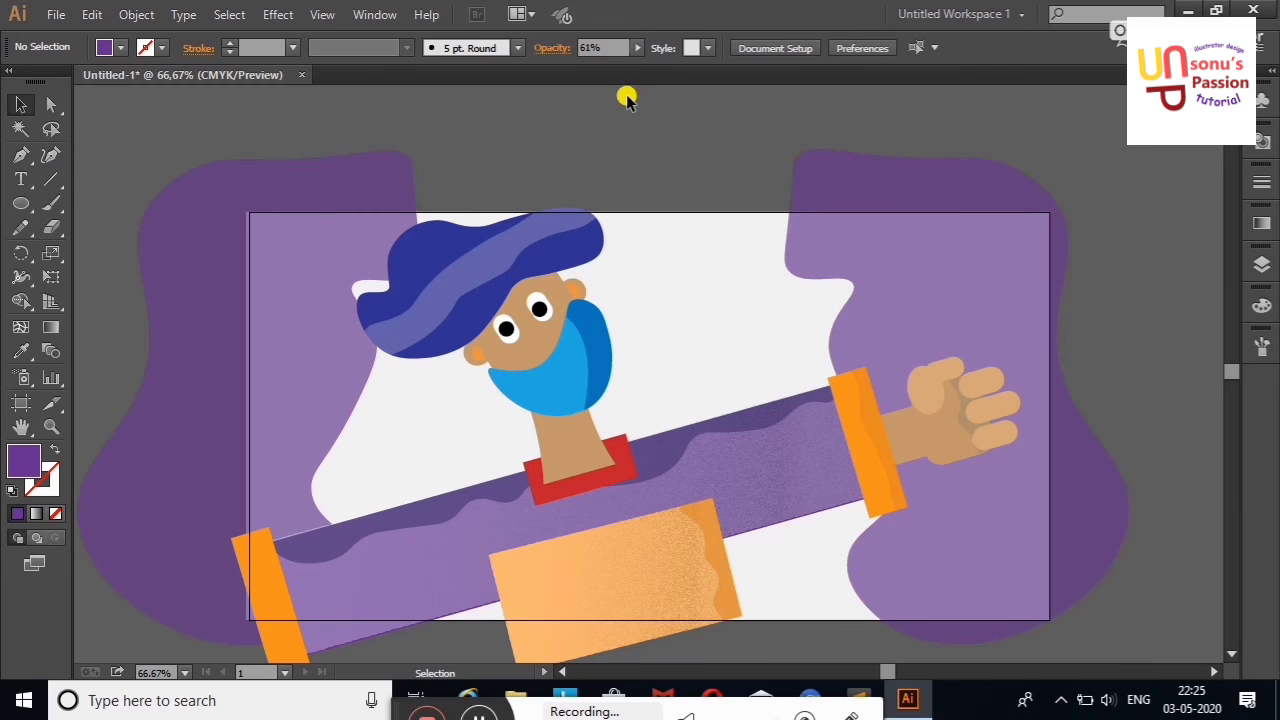
# Fill both blobs red after trying brown, indigo, blue and yellow
pyautogui.click(899, 245)
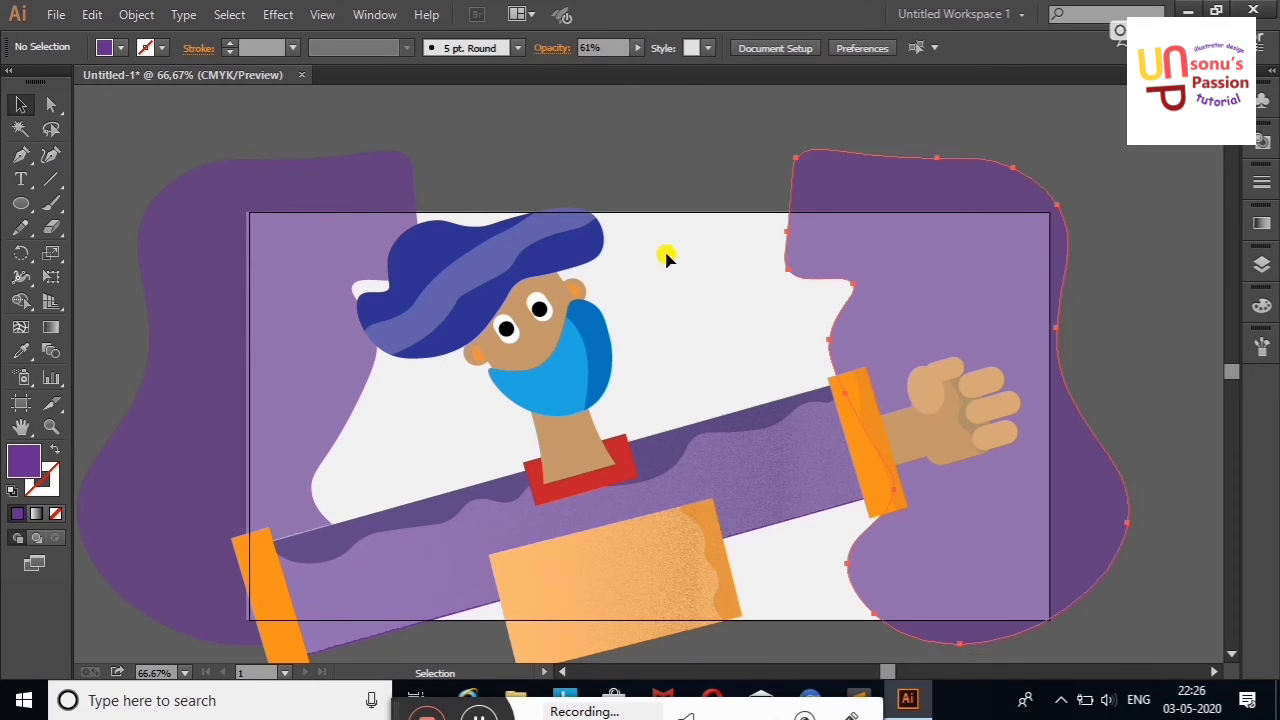
pyautogui.keyDown('shift'); pyautogui.click(306, 297); pyautogui.keyUp('shift')
pyautogui.click(121, 48)
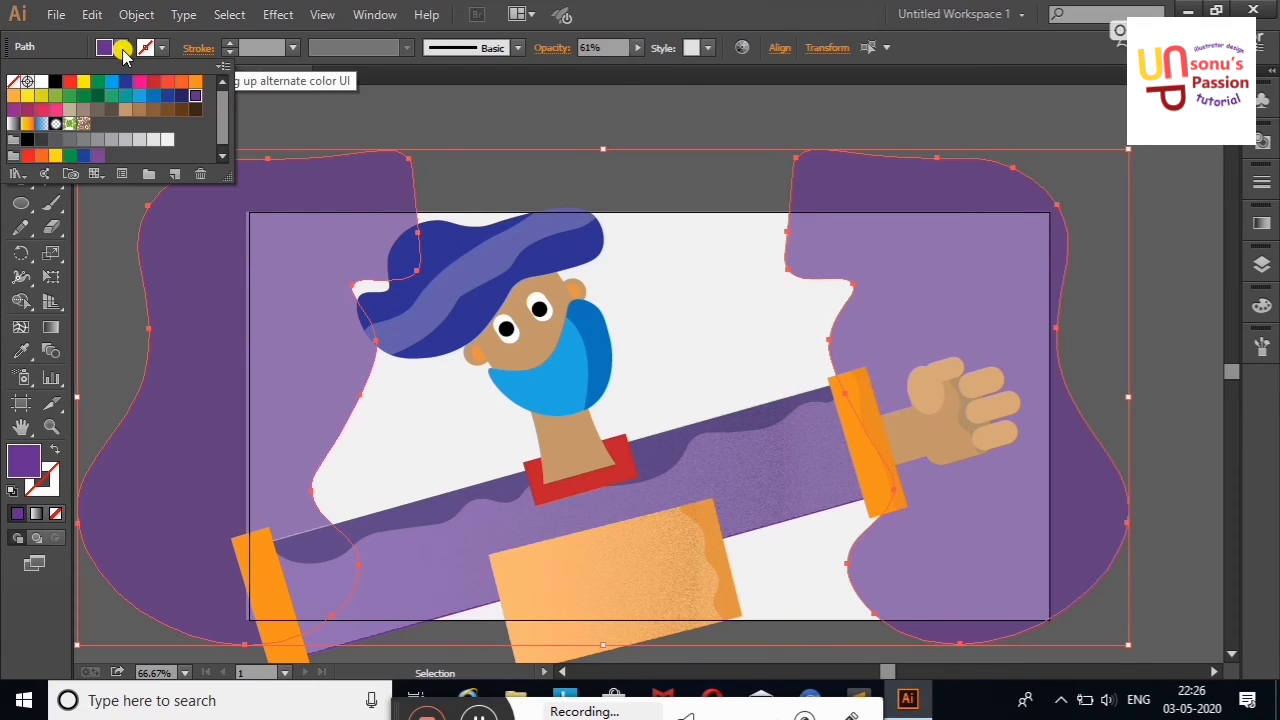
pyautogui.click(193, 108)
pyautogui.click(166, 95)
pyautogui.click(151, 95)
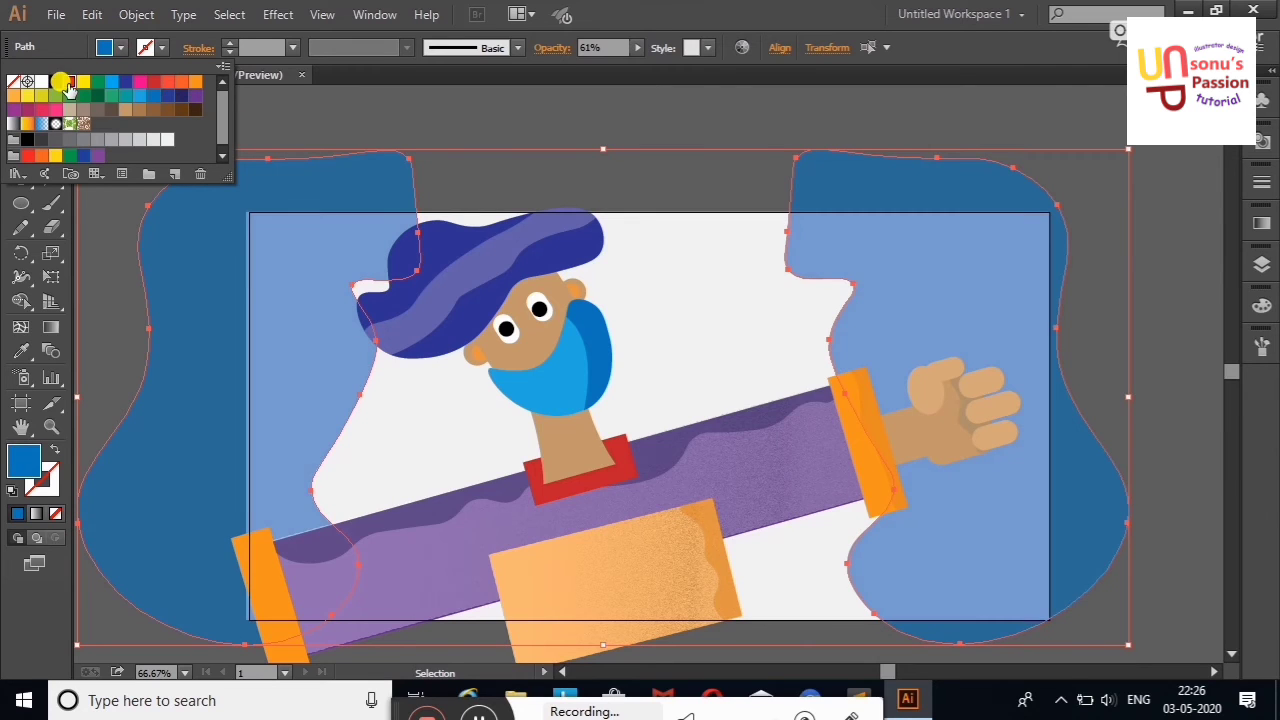
pyautogui.click(82, 82)
pyautogui.click(70, 82)
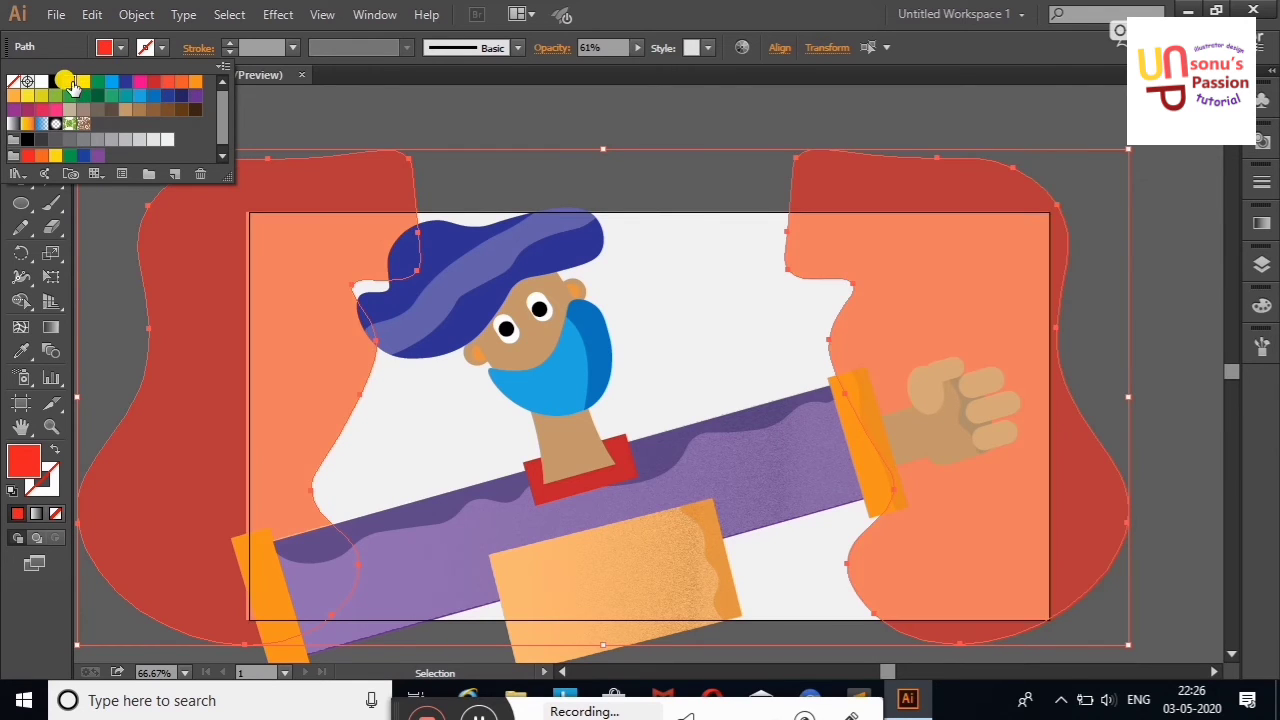
pyautogui.click(636, 47)
# Enter 100 as the red blobs' opacity, then deselect
pyautogui.click(637, 47)
pyautogui.click(637, 47)
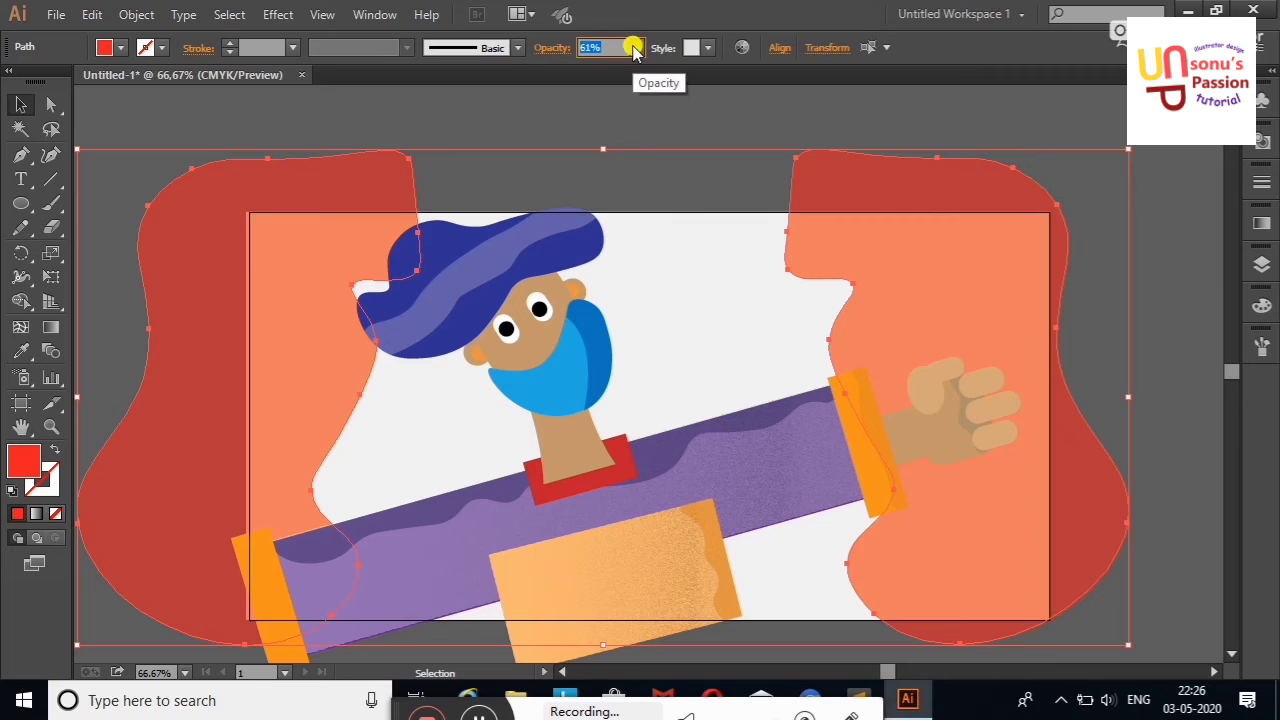
pyautogui.write('100')
pyautogui.press('Return')
pyautogui.click(698, 103)
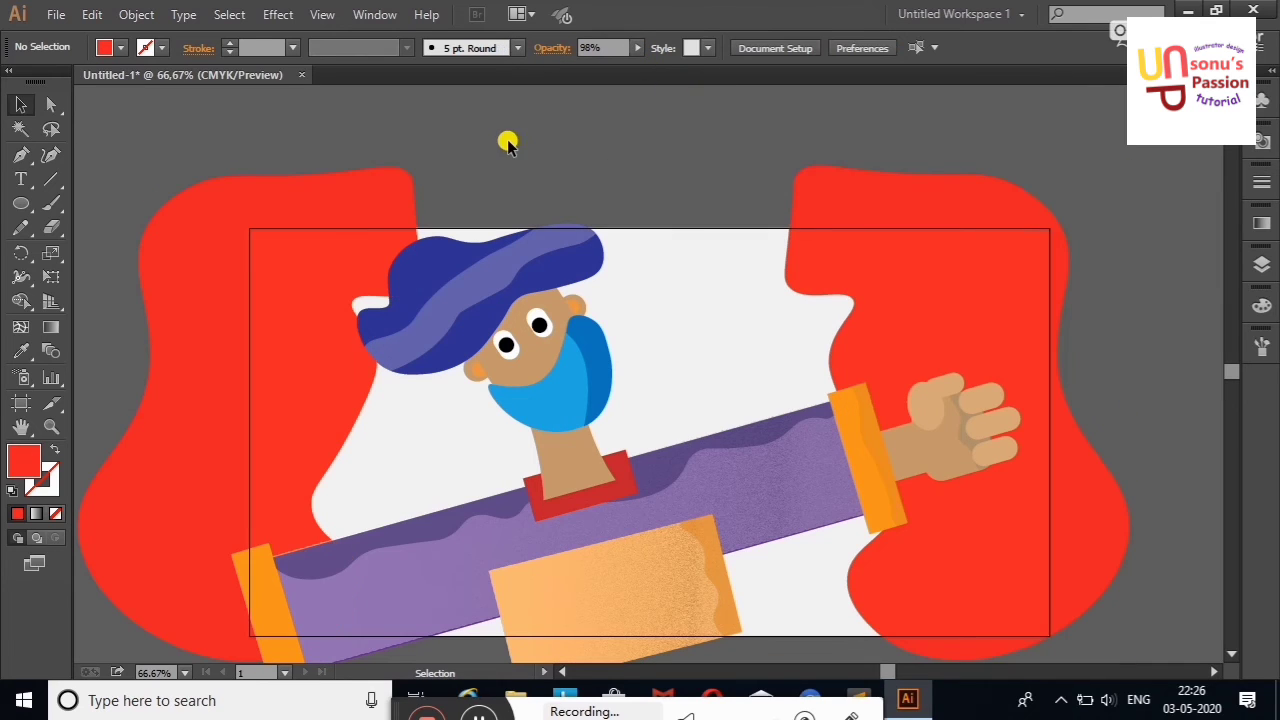
# Push the left blob's inner curve toward the character with the Curvature tool
pyautogui.click(295, 360)
pyautogui.click(51, 154)
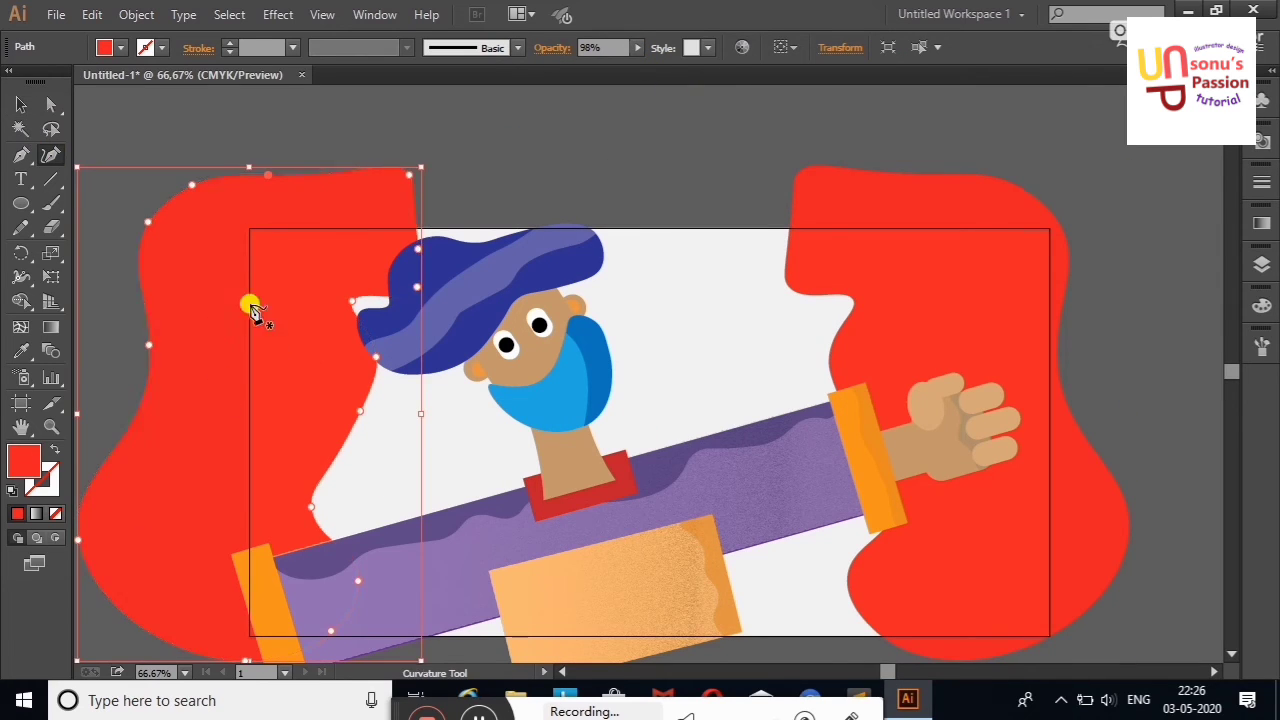
pyautogui.moveTo(357, 409); pyautogui.dragTo(476, 437)
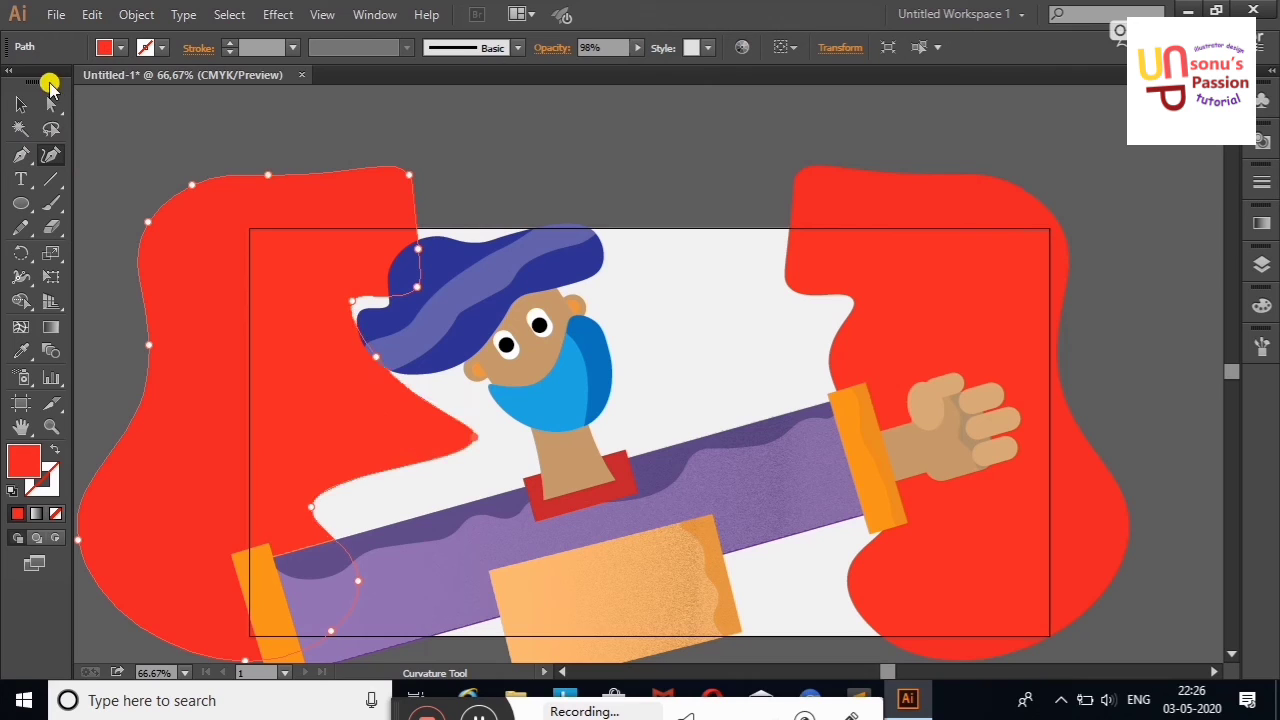
pyautogui.click(21, 104)
pyautogui.click(111, 127)
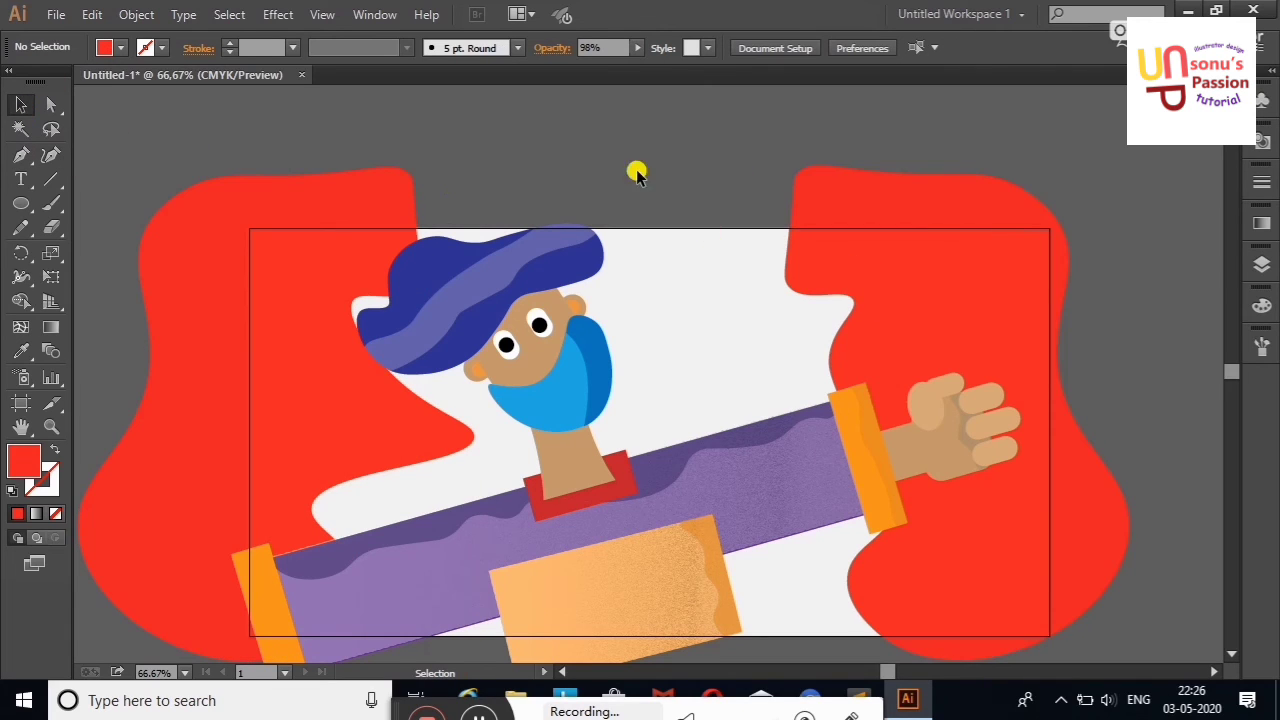
# Recolour the left blob orange, then delete it
pyautogui.click(286, 251)
pyautogui.click(107, 48)
pyautogui.click(175, 87)
pyautogui.click(308, 120)
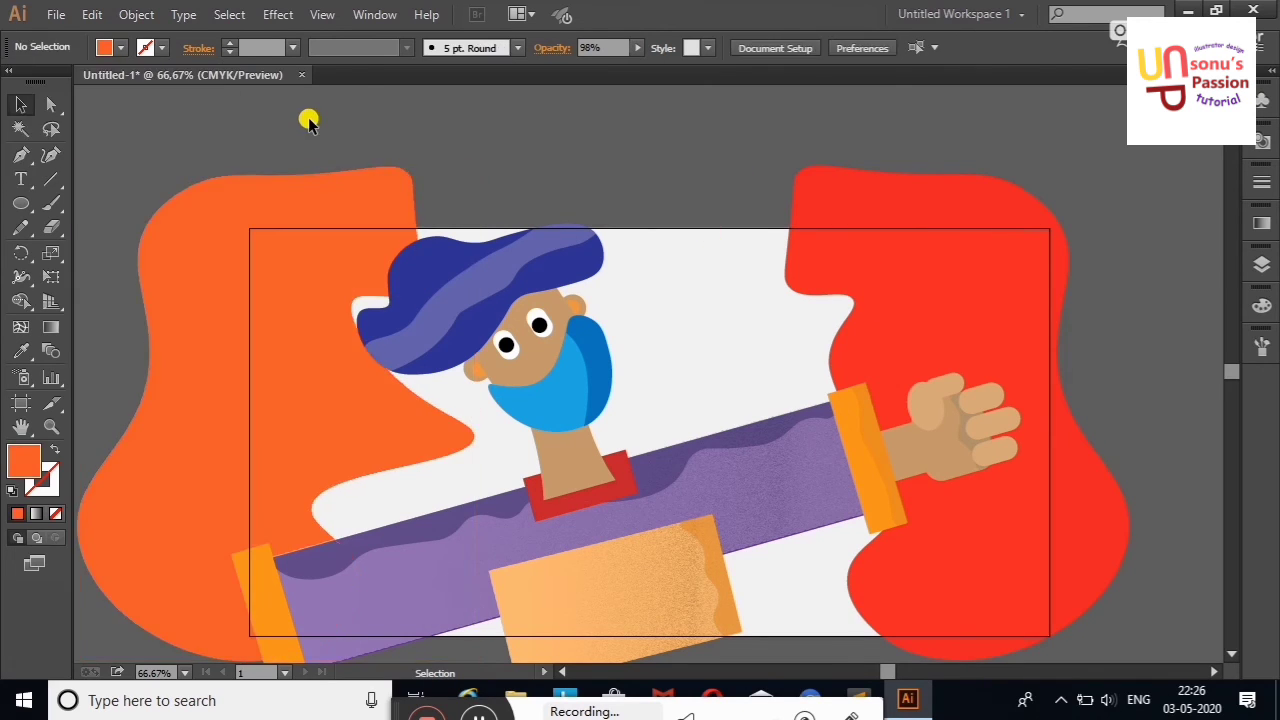
pyautogui.click(296, 283)
pyautogui.press('Delete')
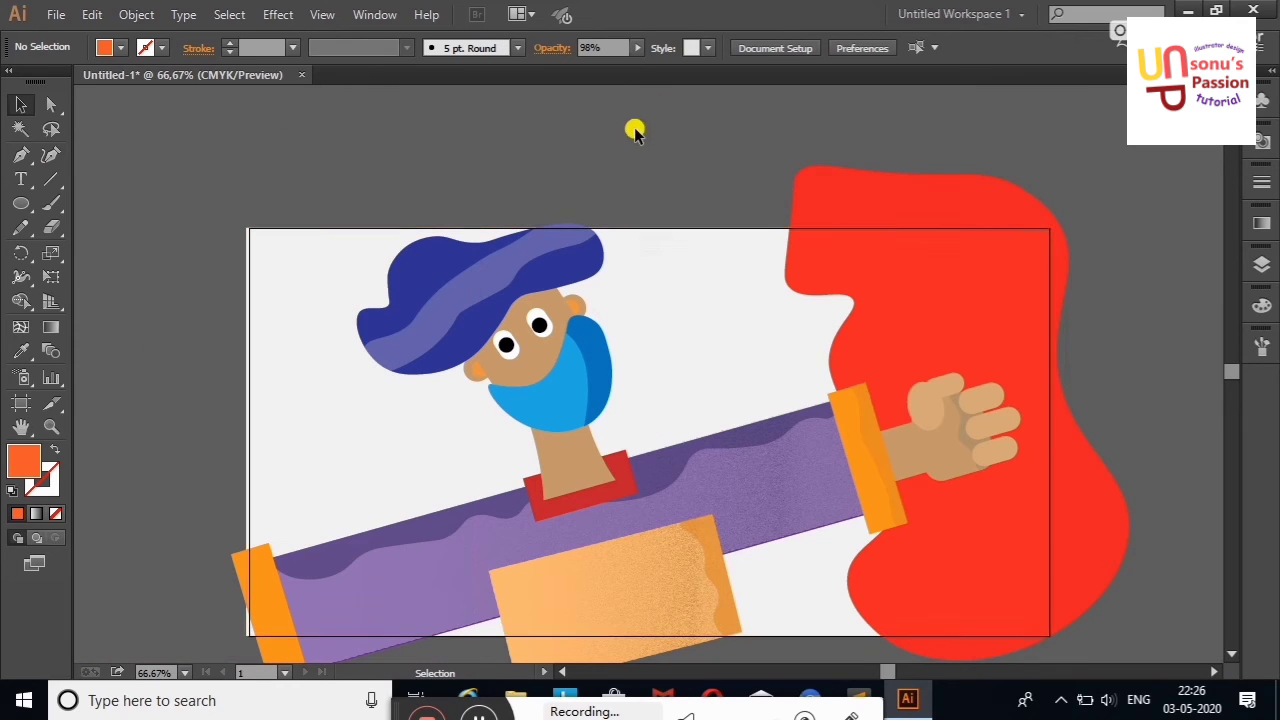
pyautogui.click(934, 257)
pyautogui.click(1163, 157)
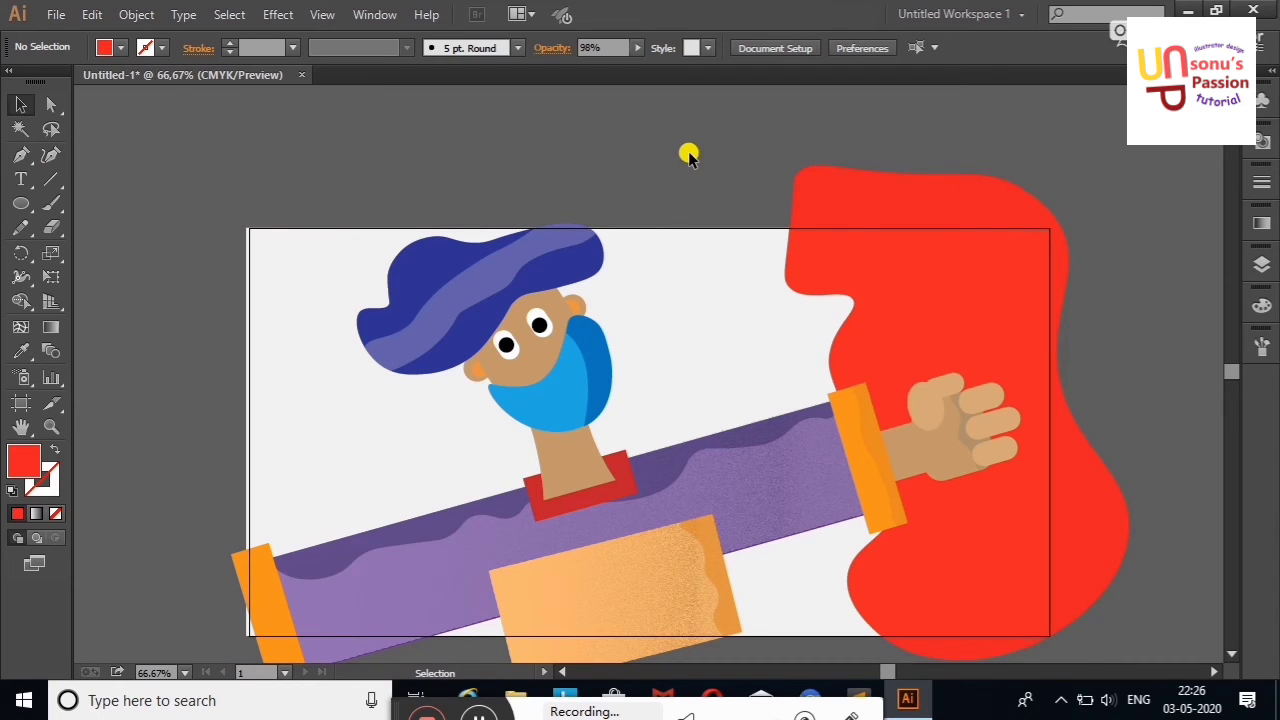
# Try a black background fill, then restore the white background
pyautogui.click(640, 325)
pyautogui.click(120, 49)
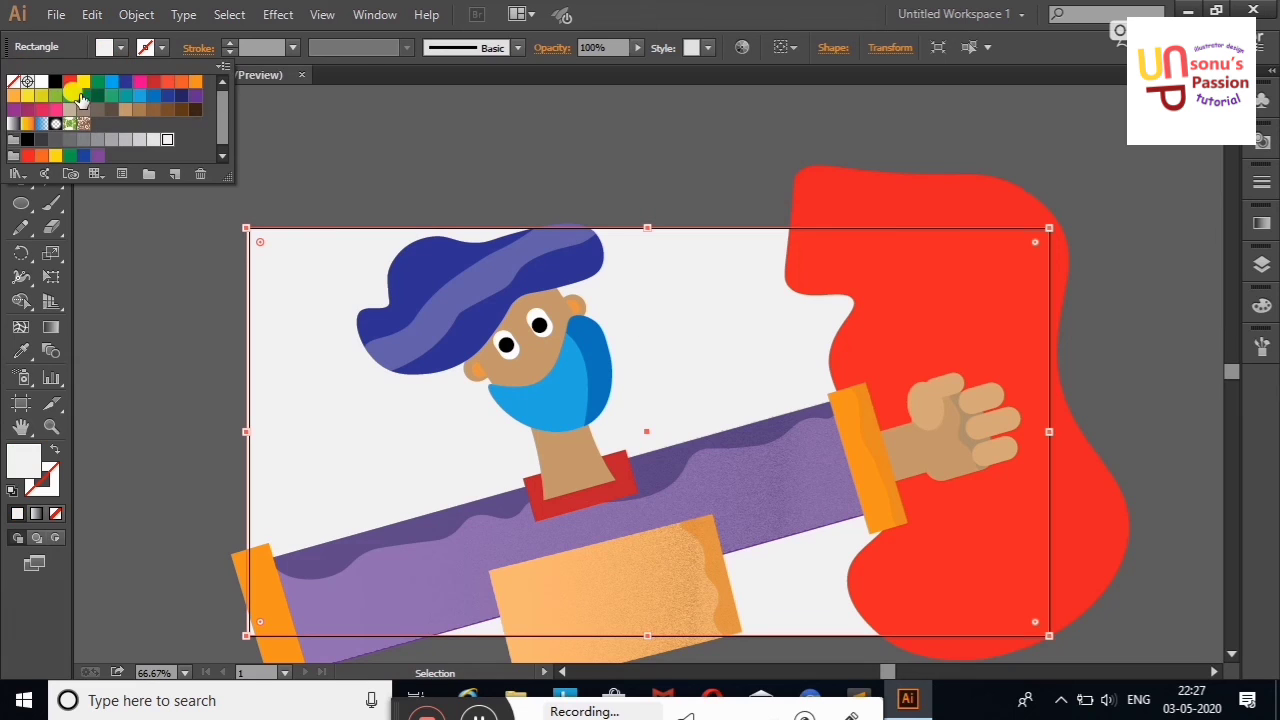
pyautogui.click(55, 81)
pyautogui.click(368, 116)
pyautogui.rightClick(366, 122)
pyautogui.click(400, 126)
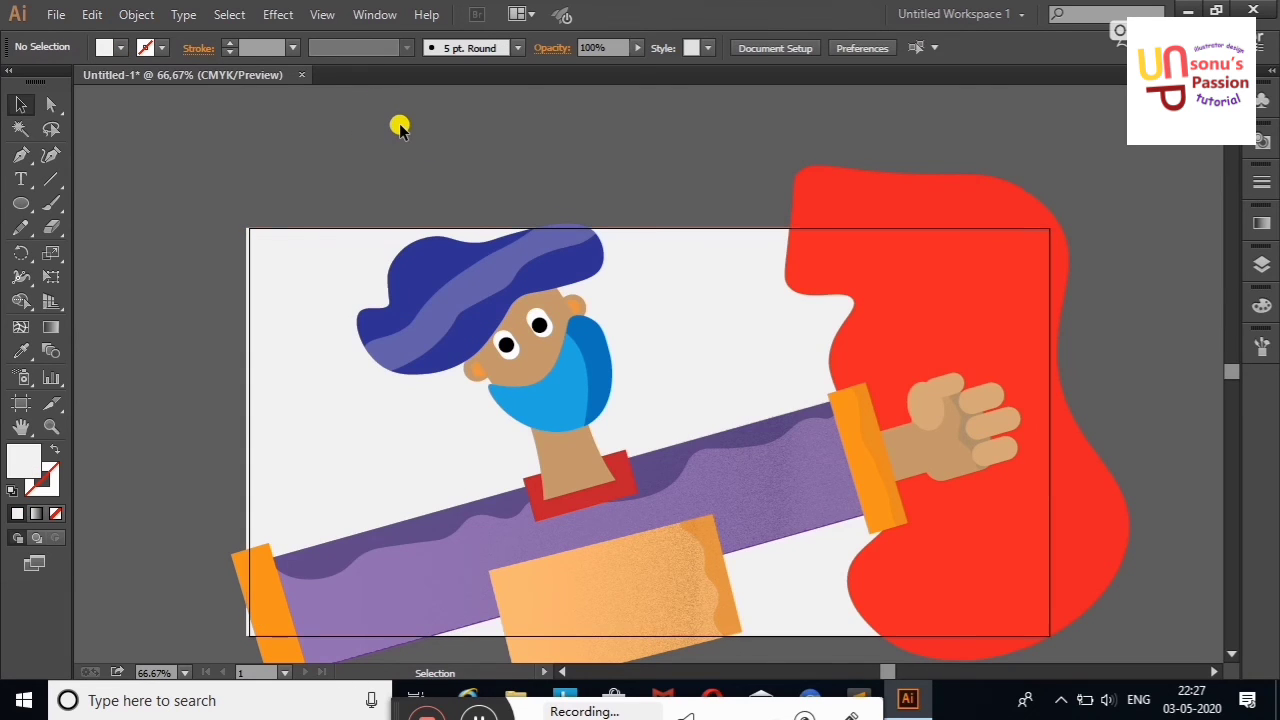
# Make a vertically reflected copy of the red blob and place it on the left
pyautogui.rightClick(1030, 320)
pyautogui.moveTo(1086, 579)
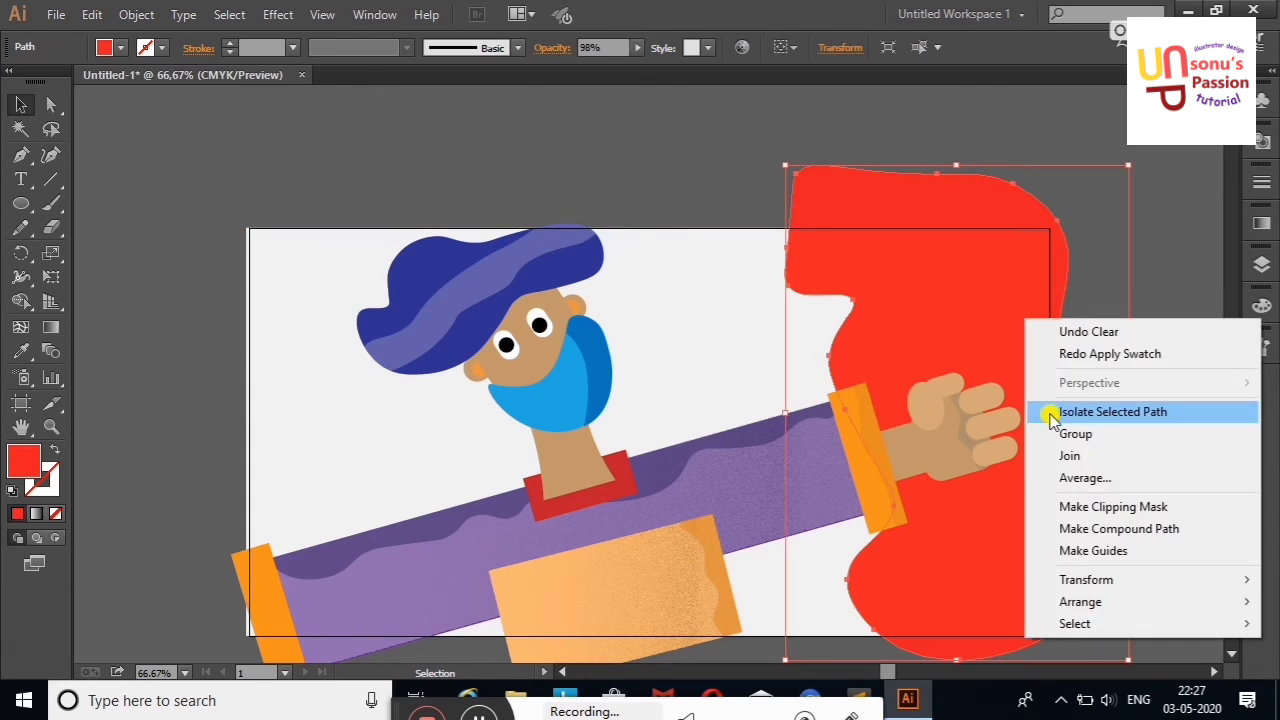
pyautogui.click(861, 477)
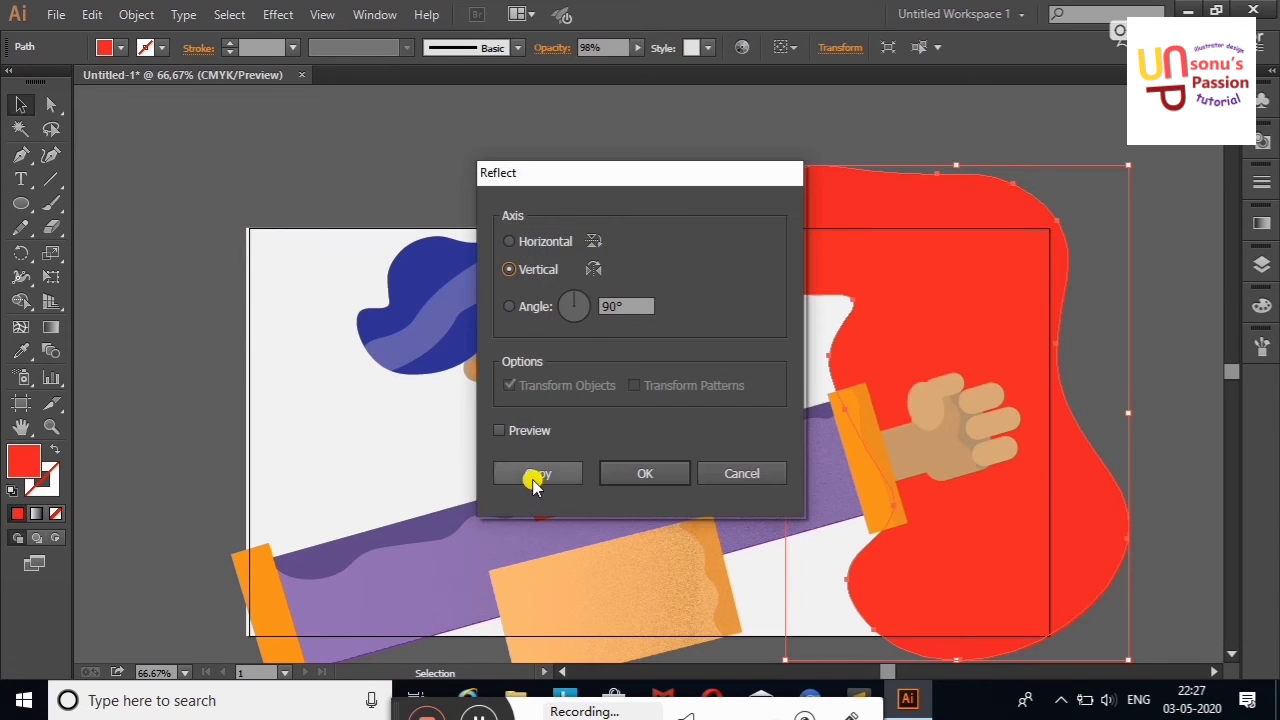
pyautogui.click(529, 477)
pyautogui.moveTo(890, 330); pyautogui.dragTo(278, 320)
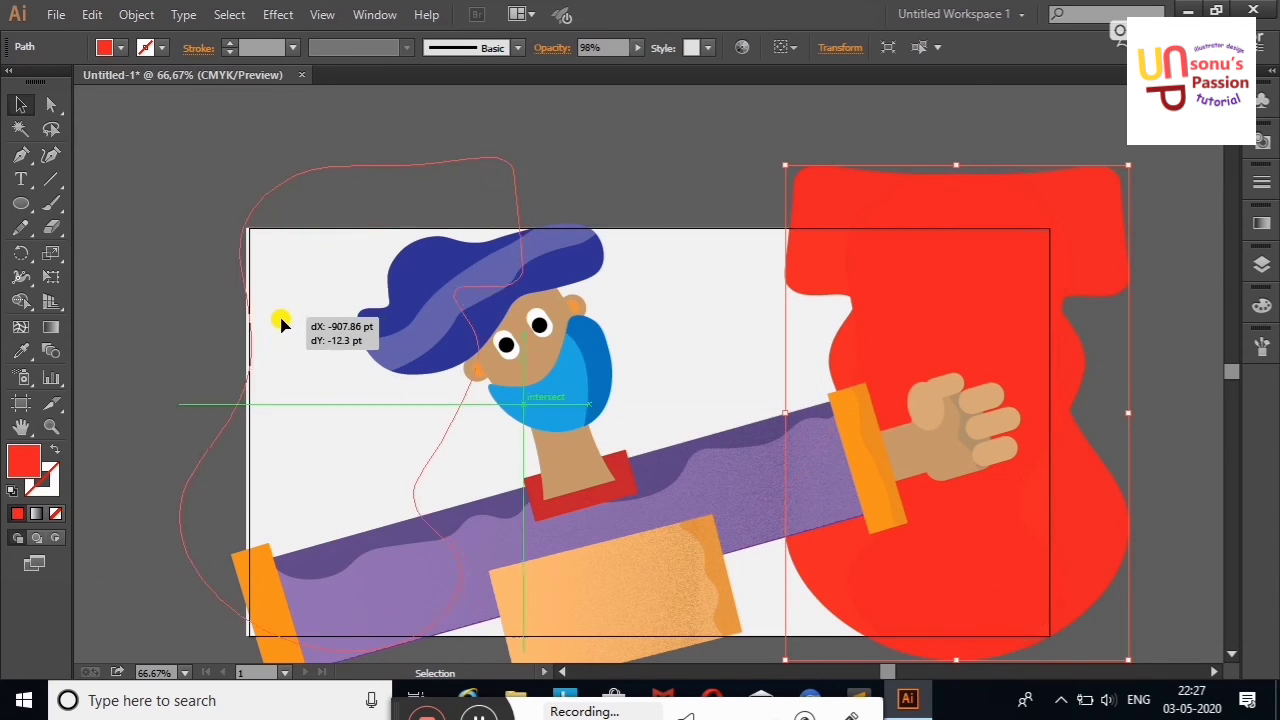
pyautogui.click(167, 230)
pyautogui.moveTo(357, 423); pyautogui.dragTo(307, 433)
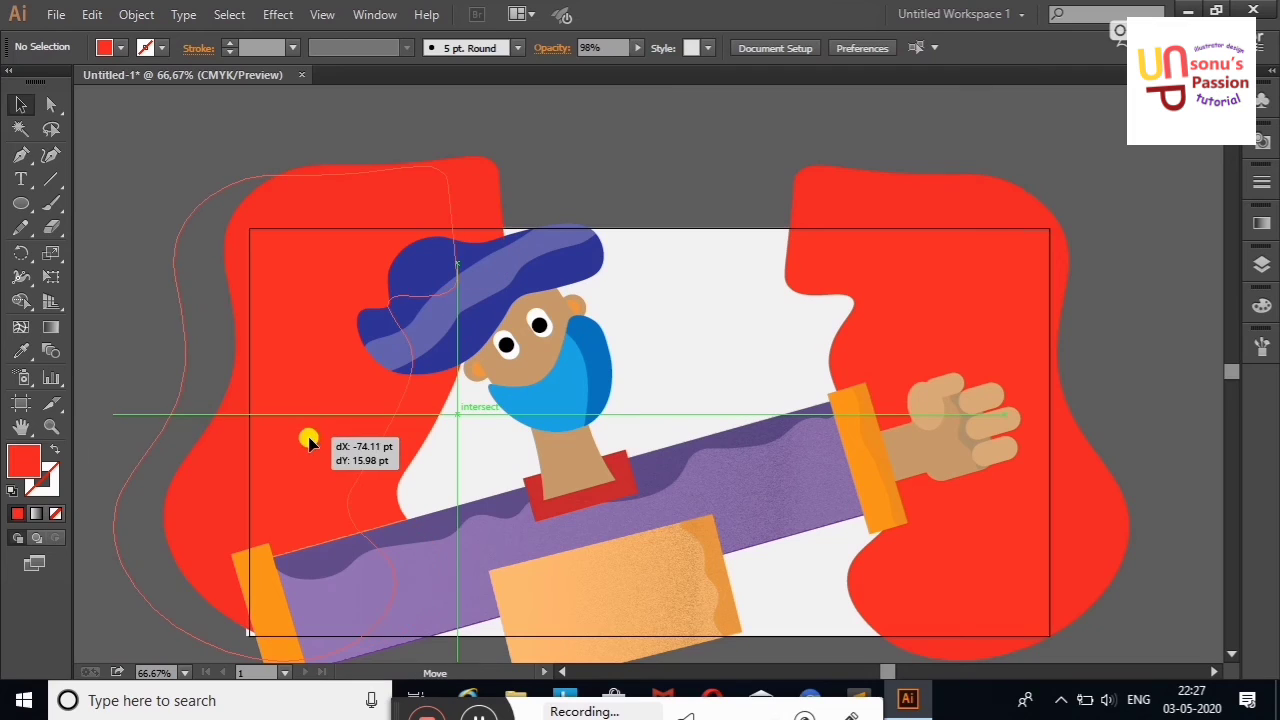
pyautogui.click(328, 136)
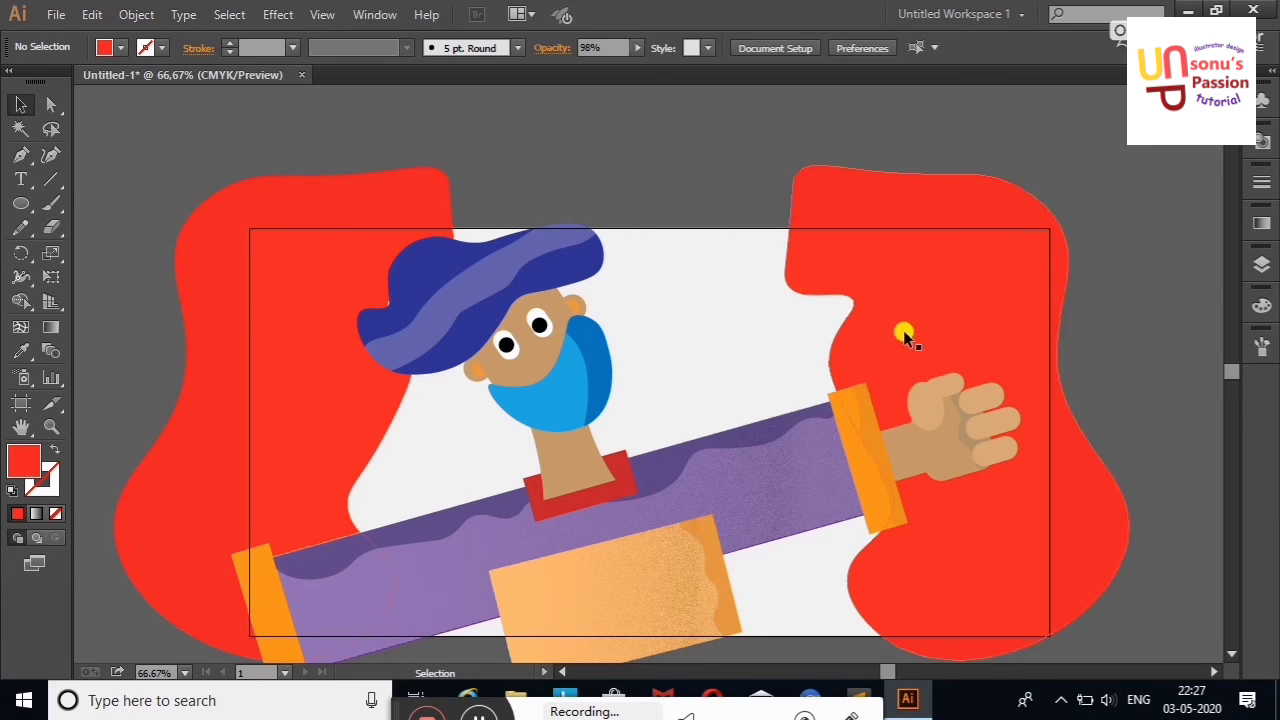
# Shift the right blob up and outward and the left blob further left
pyautogui.moveTo(903, 332); pyautogui.dragTo(1025, 307)
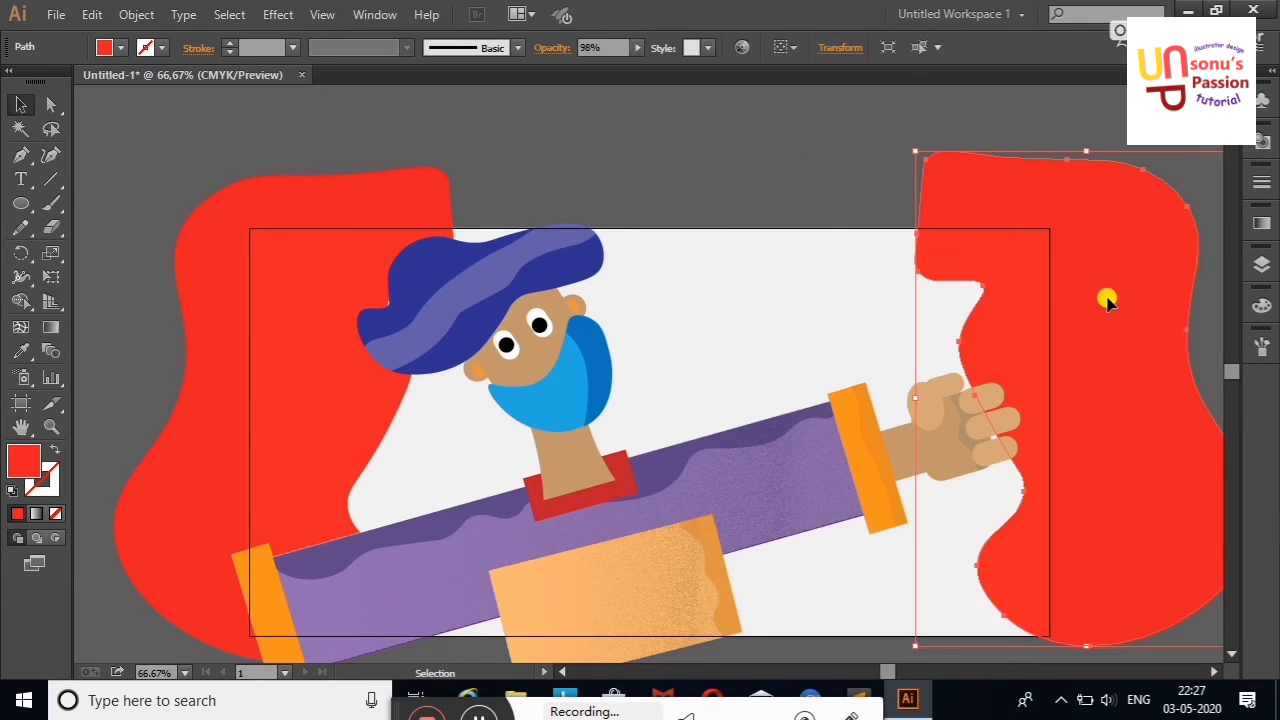
pyautogui.moveTo(1107, 300); pyautogui.dragTo(957, 326)
pyautogui.moveTo(887, 283)
pyautogui.mouseDown()
pyautogui.moveTo(729, 305)
pyautogui.moveTo(1070, 248)
pyautogui.mouseUp()
pyautogui.click(829, 146)
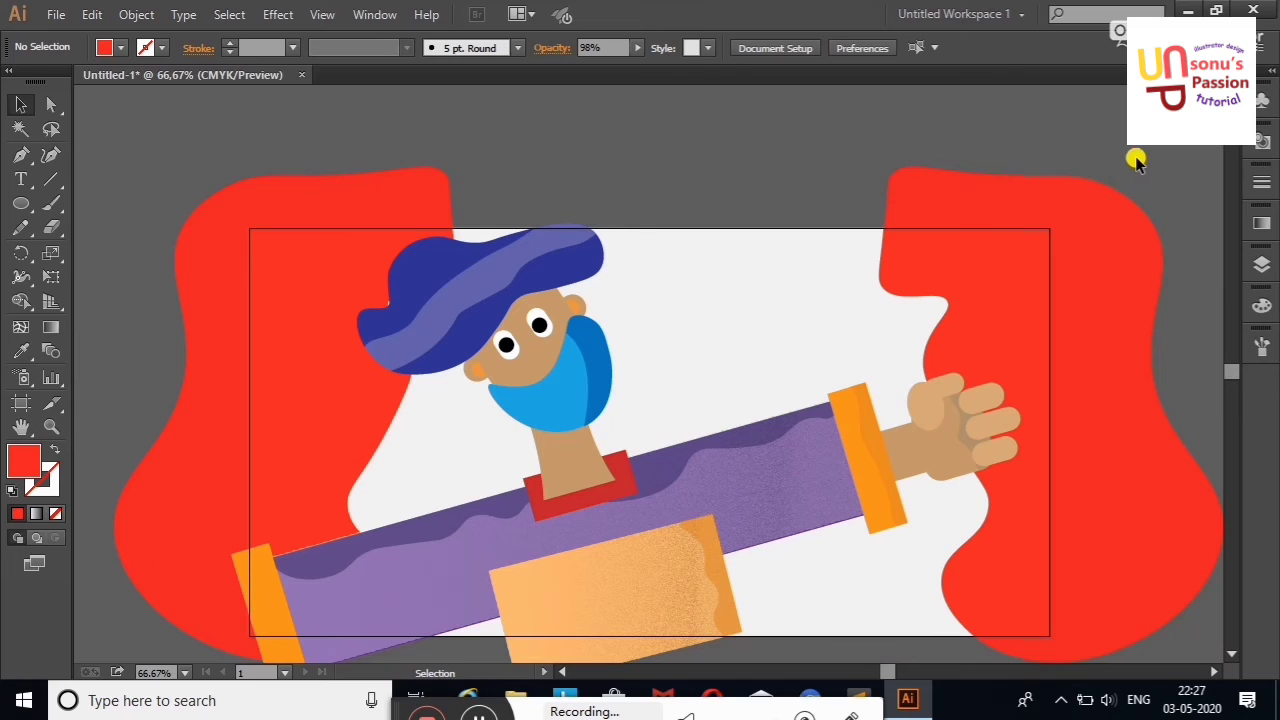
pyautogui.moveTo(325, 389); pyautogui.dragTo(250, 374)
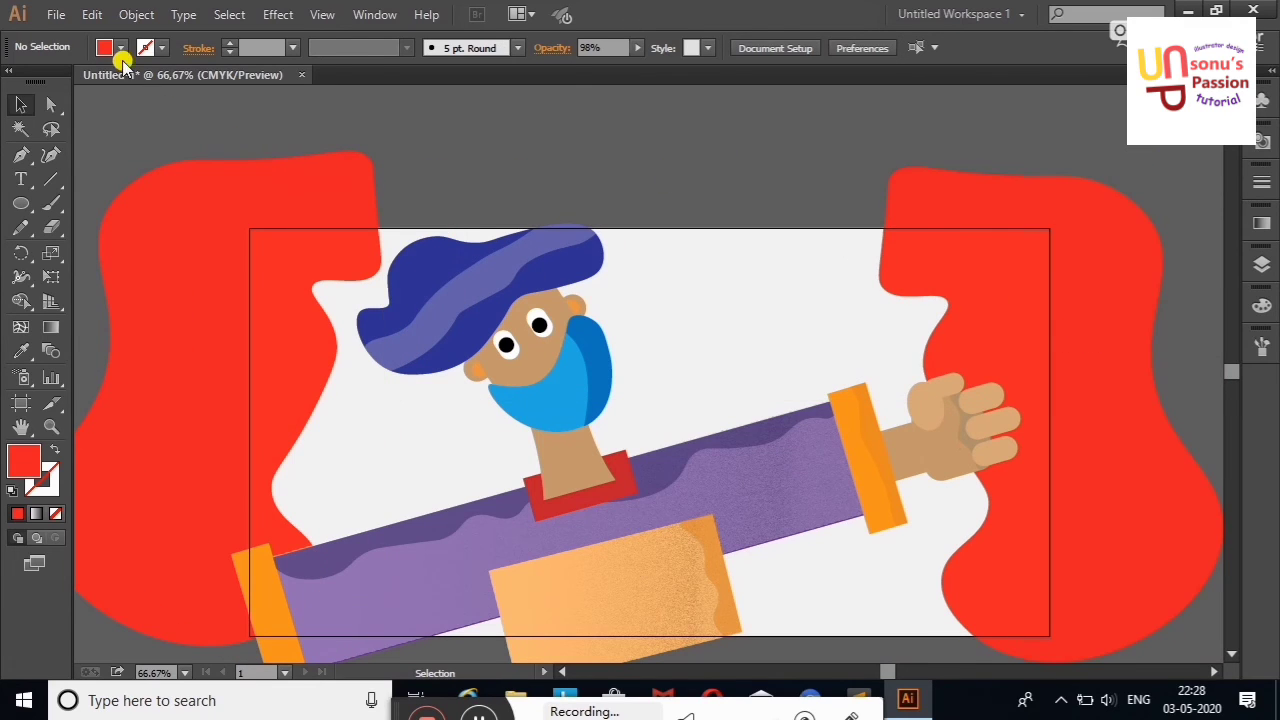
# Enlarge the COVID-19 text to about 117.84 pt and move it onto the artboard's right
pyautogui.click(20, 179)
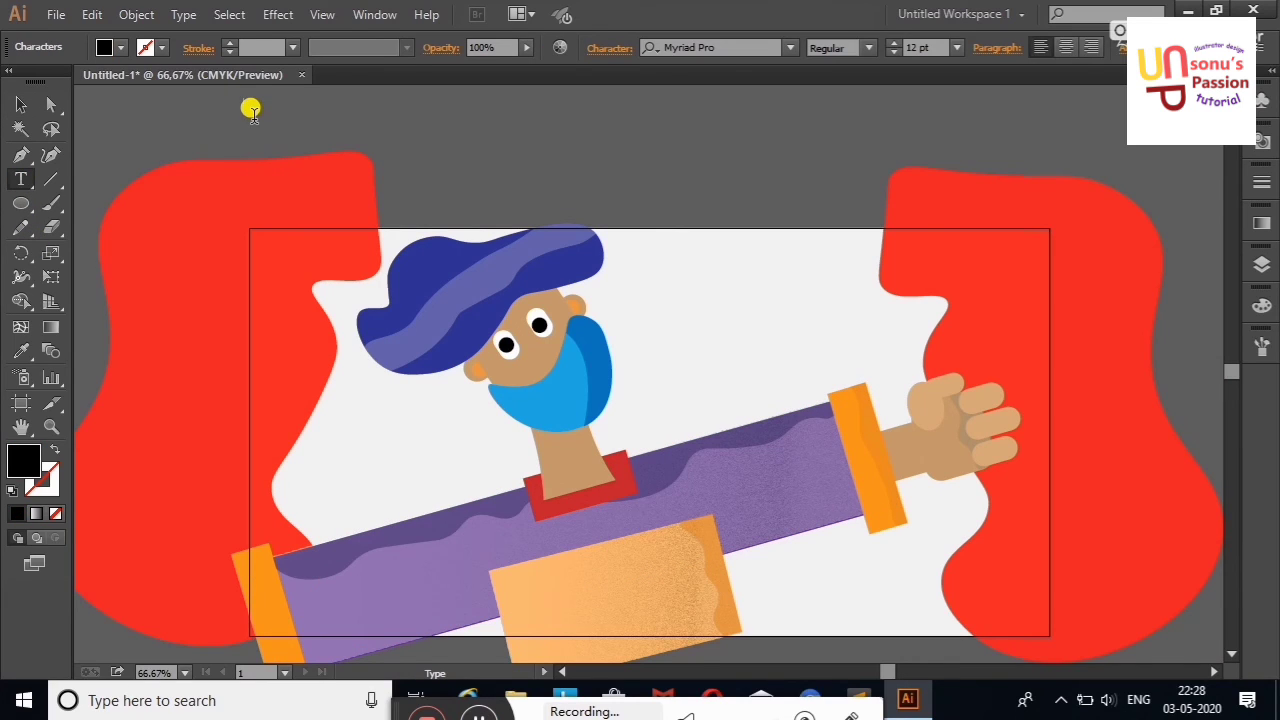
pyautogui.scroll(1, 251, 112)
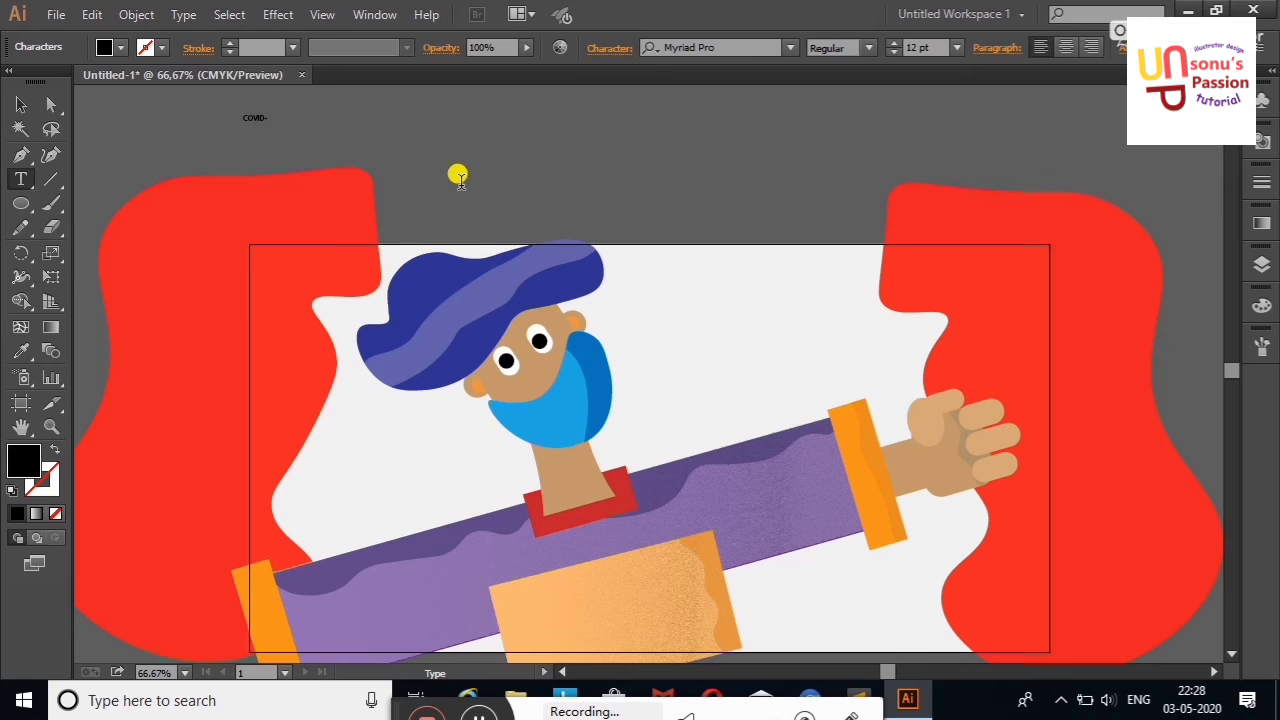
pyautogui.click(21, 104)
pyautogui.click(262, 118)
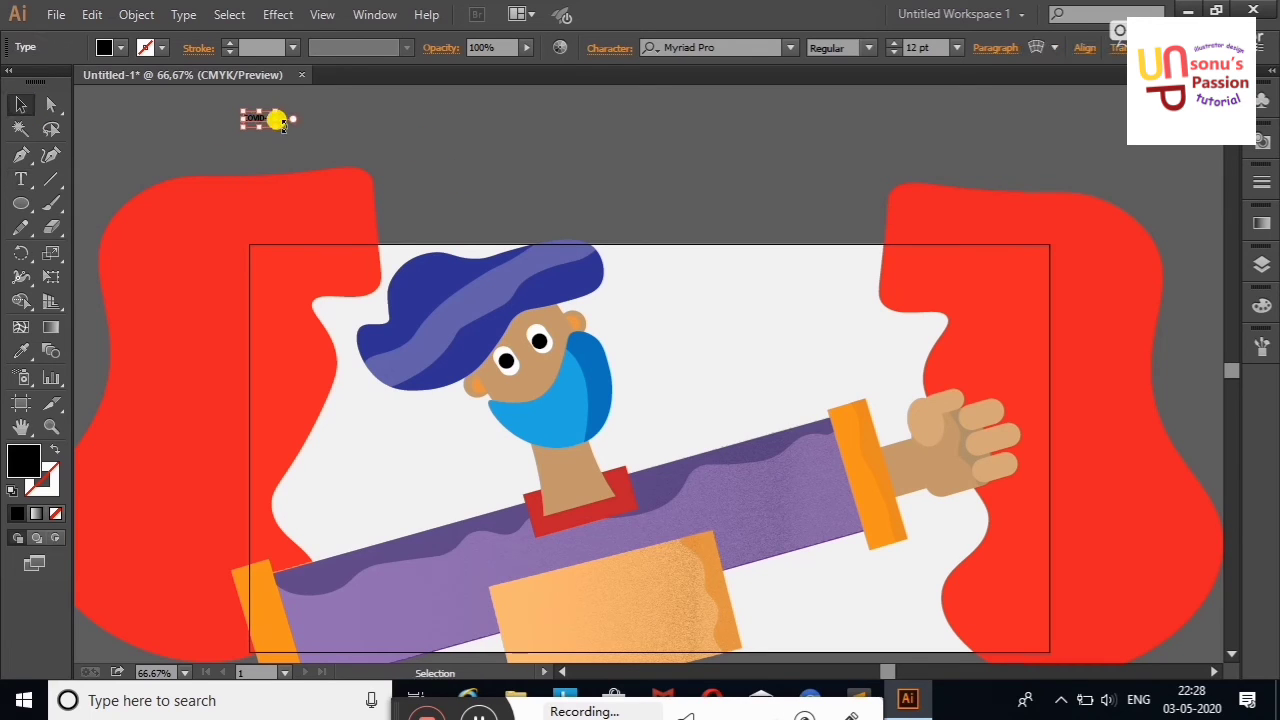
pyautogui.moveTo(276, 122)
pyautogui.mouseDown()
pyautogui.moveTo(540, 293)
pyautogui.moveTo(560, 290)
pyautogui.mouseUp()
pyautogui.moveTo(391, 183); pyautogui.dragTo(806, 312)
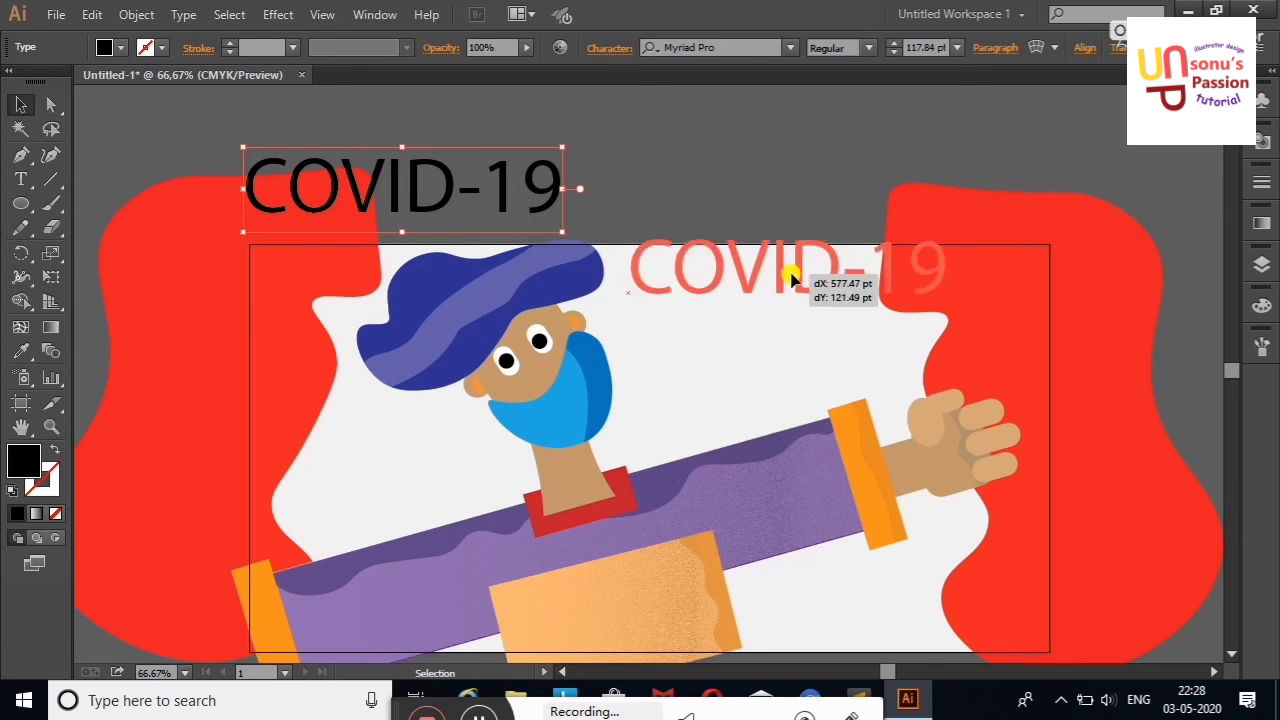
# Fade the COVID-19 heading to 46% opacity and place it beside the character's head
pyautogui.click(526, 47)
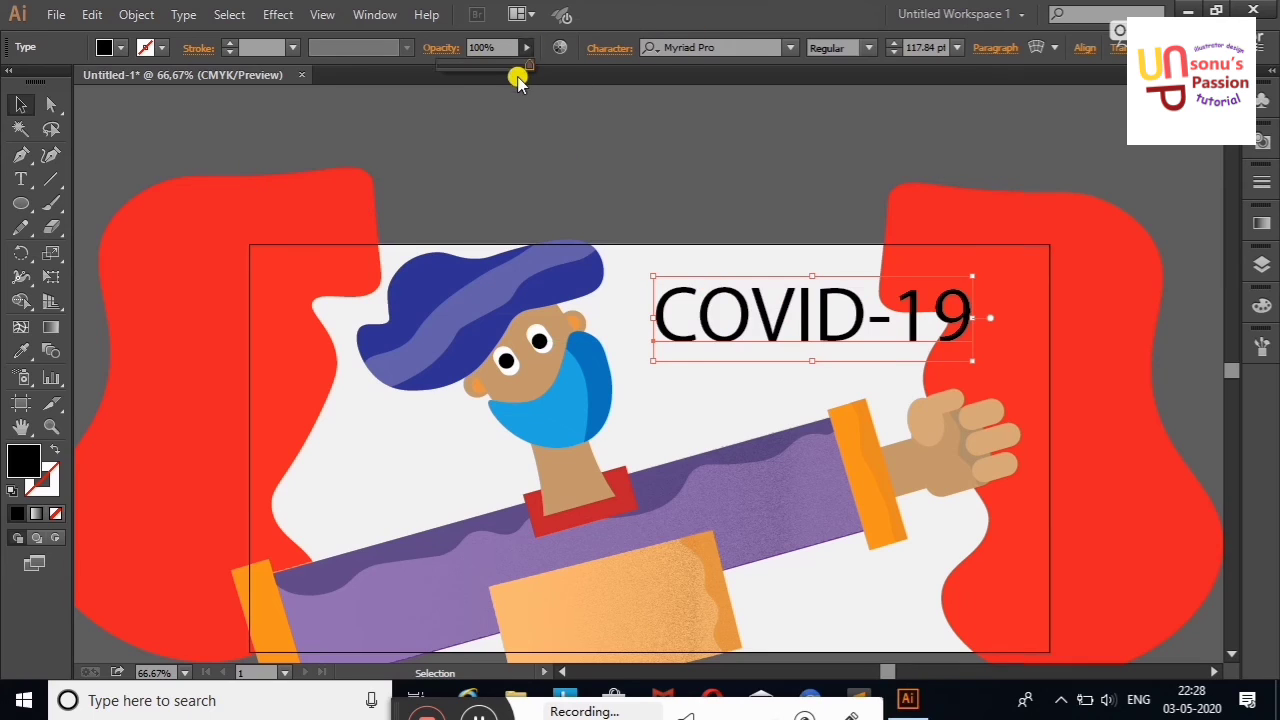
pyautogui.moveTo(517, 77); pyautogui.dragTo(497, 80)
pyautogui.moveTo(766, 311)
pyautogui.mouseDown()
pyautogui.moveTo(740, 306)
pyautogui.moveTo(822, 289)
pyautogui.moveTo(820, 374)
pyautogui.mouseUp()
pyautogui.click(615, 618)
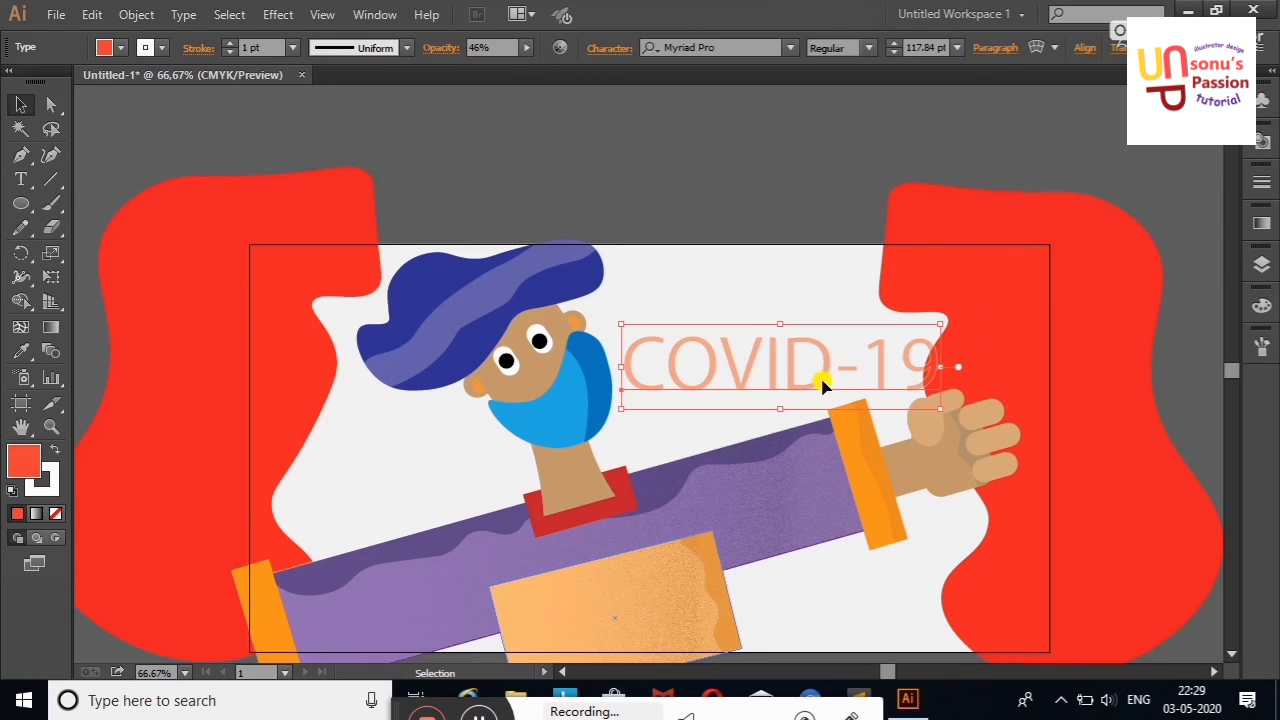
pyautogui.moveTo(874, 323); pyautogui.dragTo(884, 364)
pyautogui.click(838, 190)
pyautogui.click(794, 215)
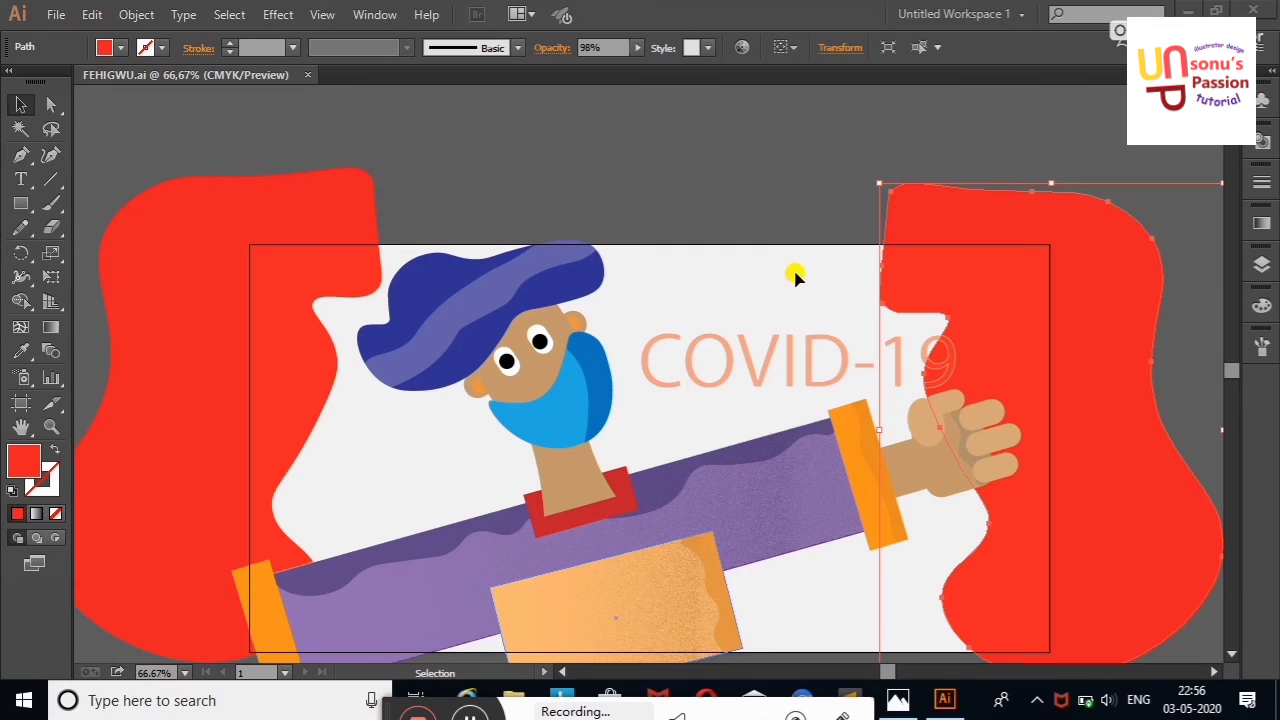
# Try yellow and then green swatch fills on the right side blob
pyautogui.click(120, 47)
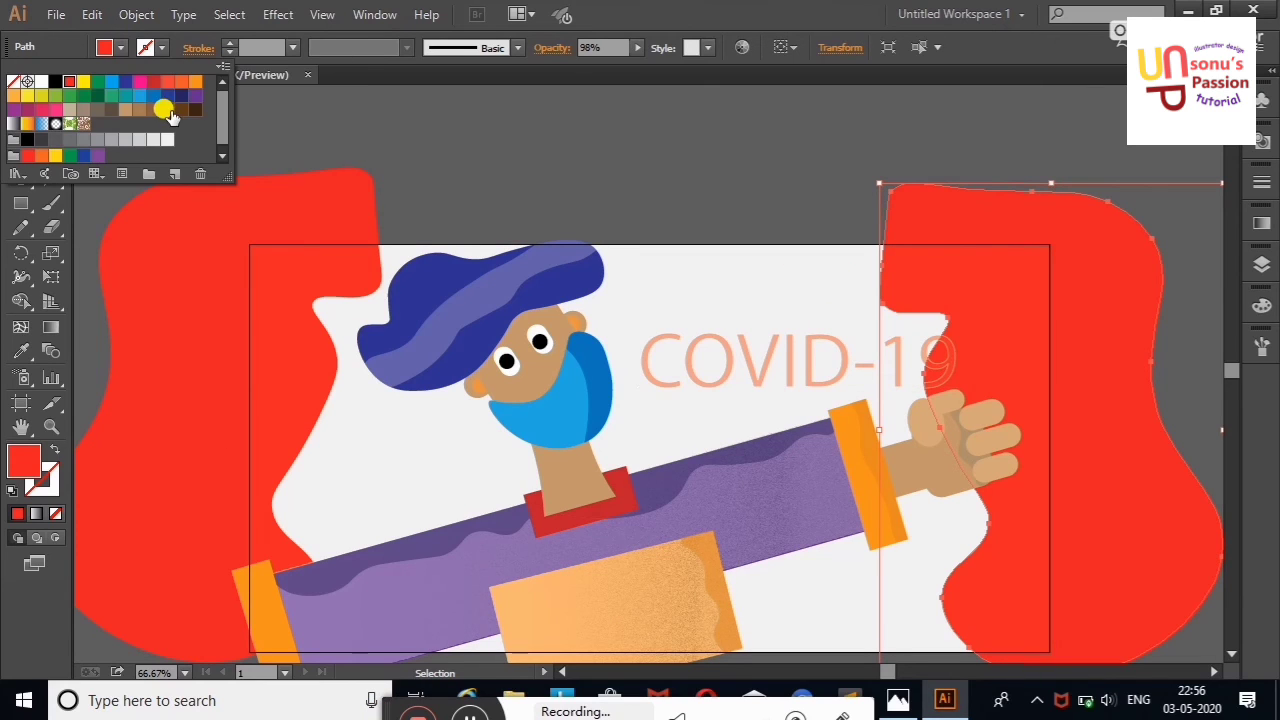
pyautogui.click(84, 81)
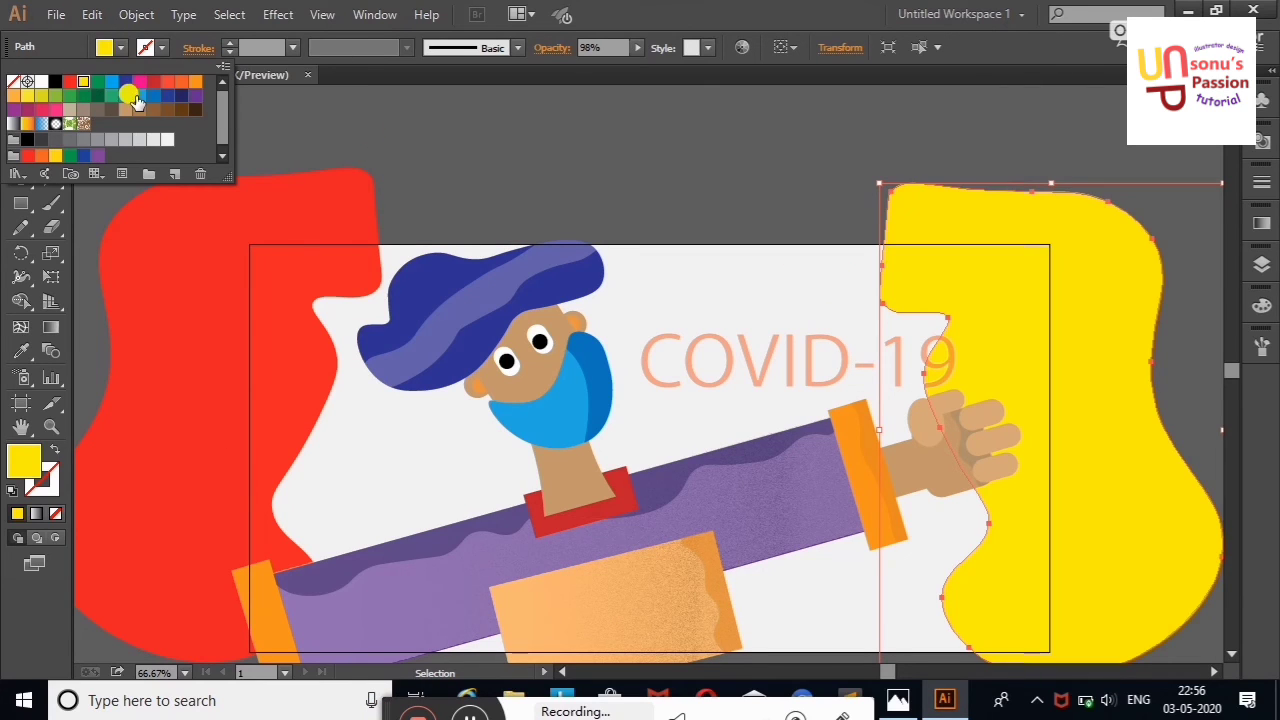
pyautogui.click(655, 155)
pyautogui.click(1116, 300)
pyautogui.click(120, 47)
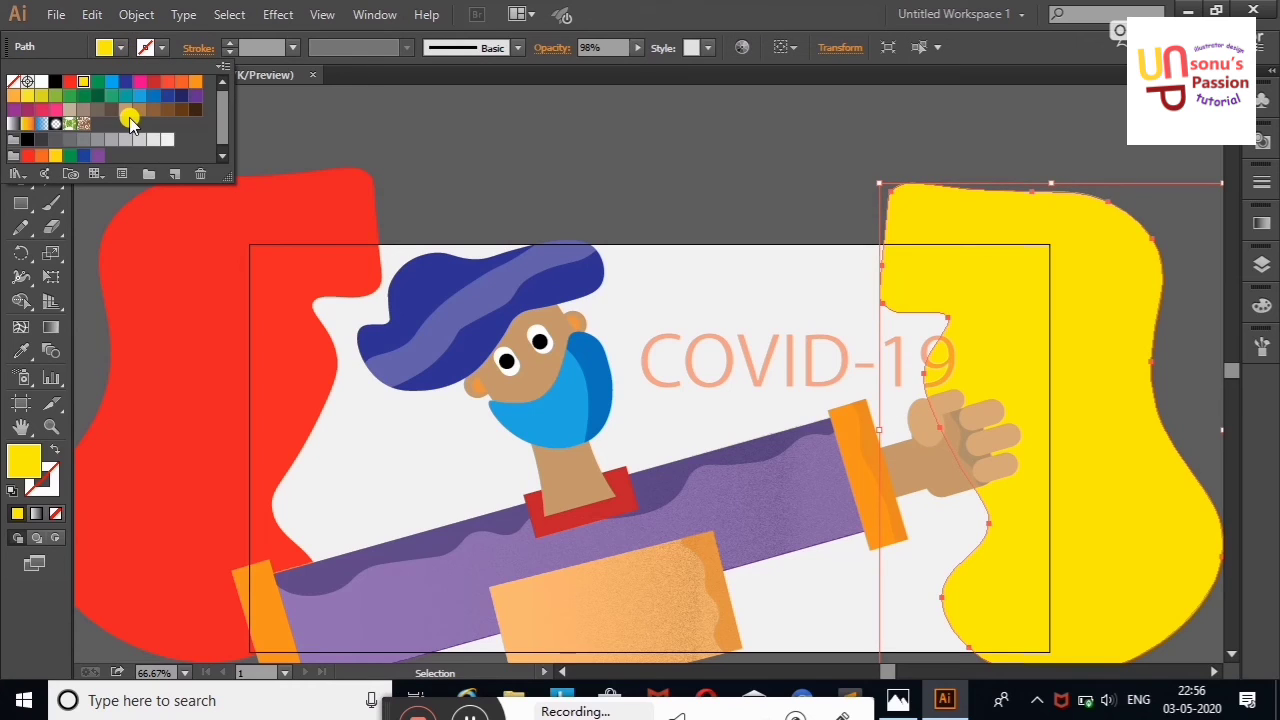
pyautogui.click(110, 97)
pyautogui.click(457, 137)
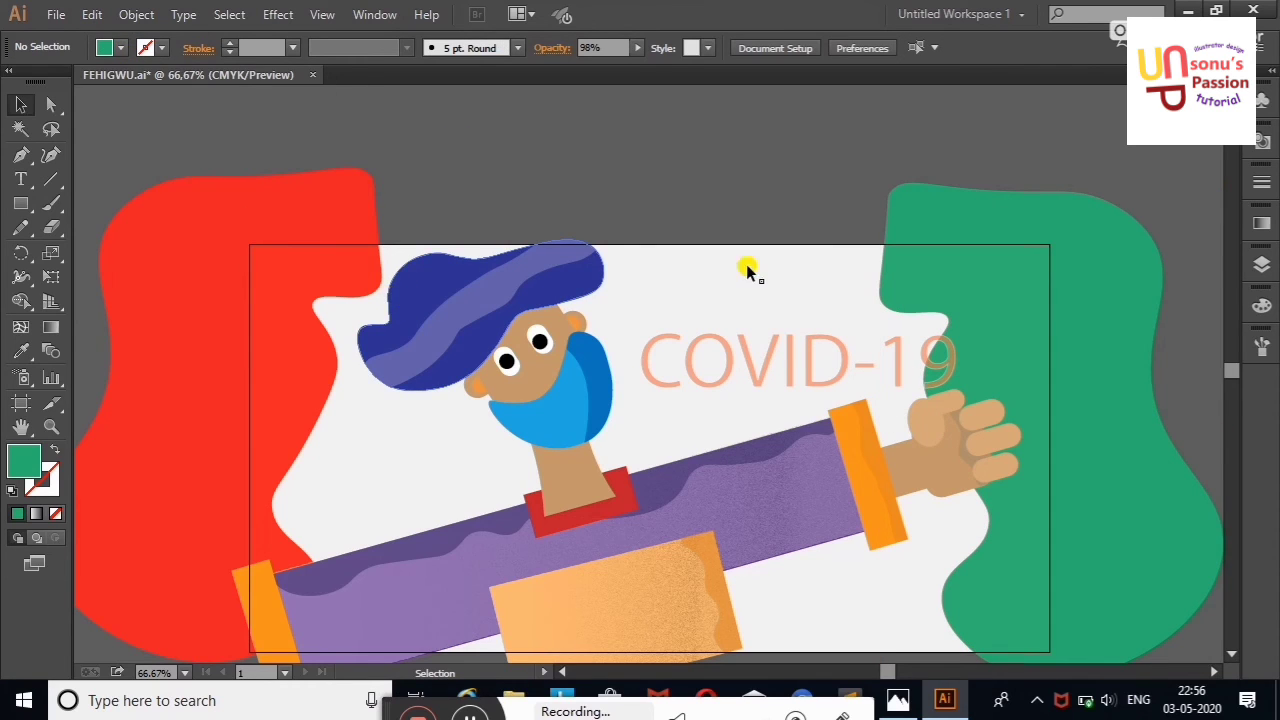
# Eyedrop the mask's blue onto the right side blob
pyautogui.click(1063, 269)
pyautogui.click(21, 351)
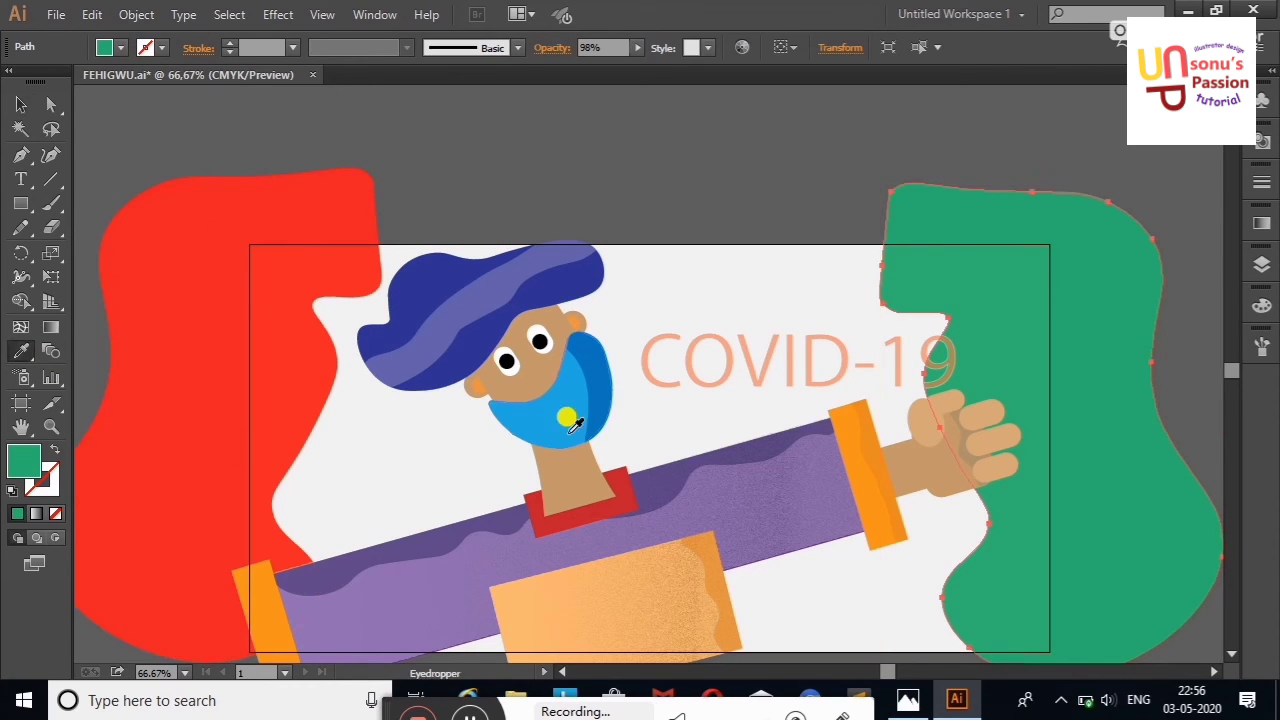
pyautogui.click(567, 418)
pyautogui.click(21, 104)
pyautogui.click(130, 130)
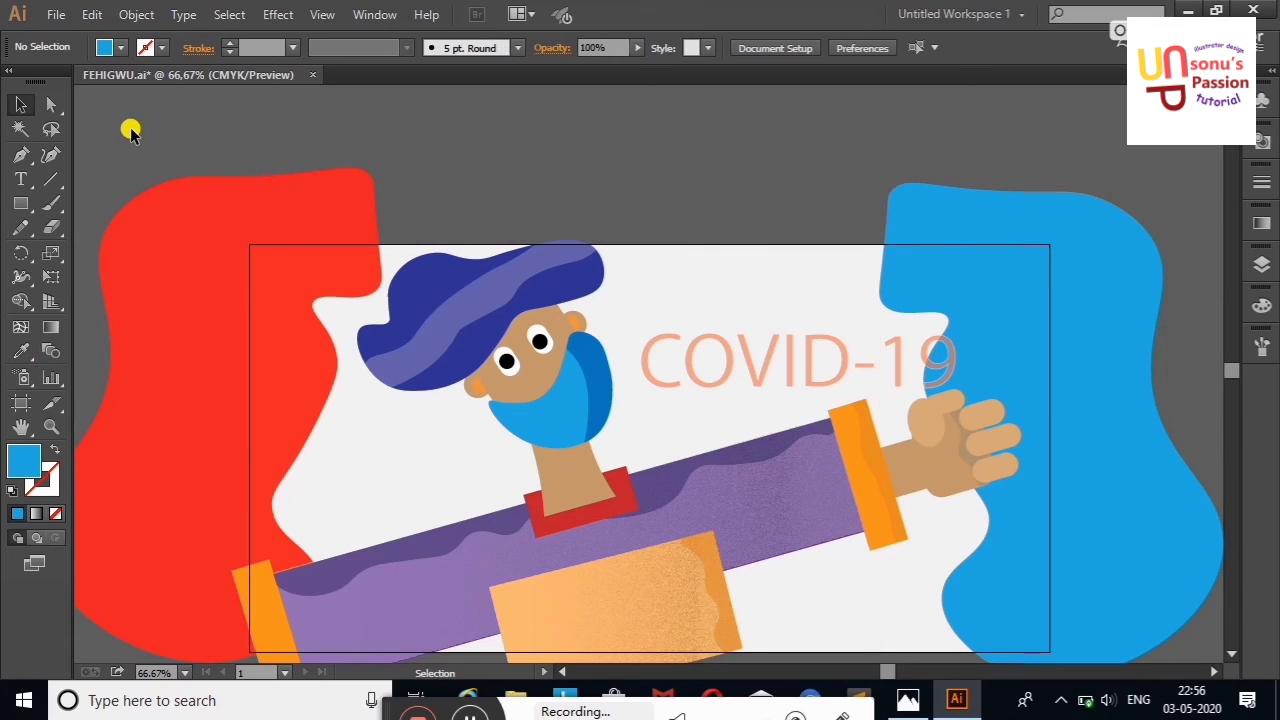
# Eyedrop blue from the artwork onto the red left side blob
pyautogui.click(177, 490)
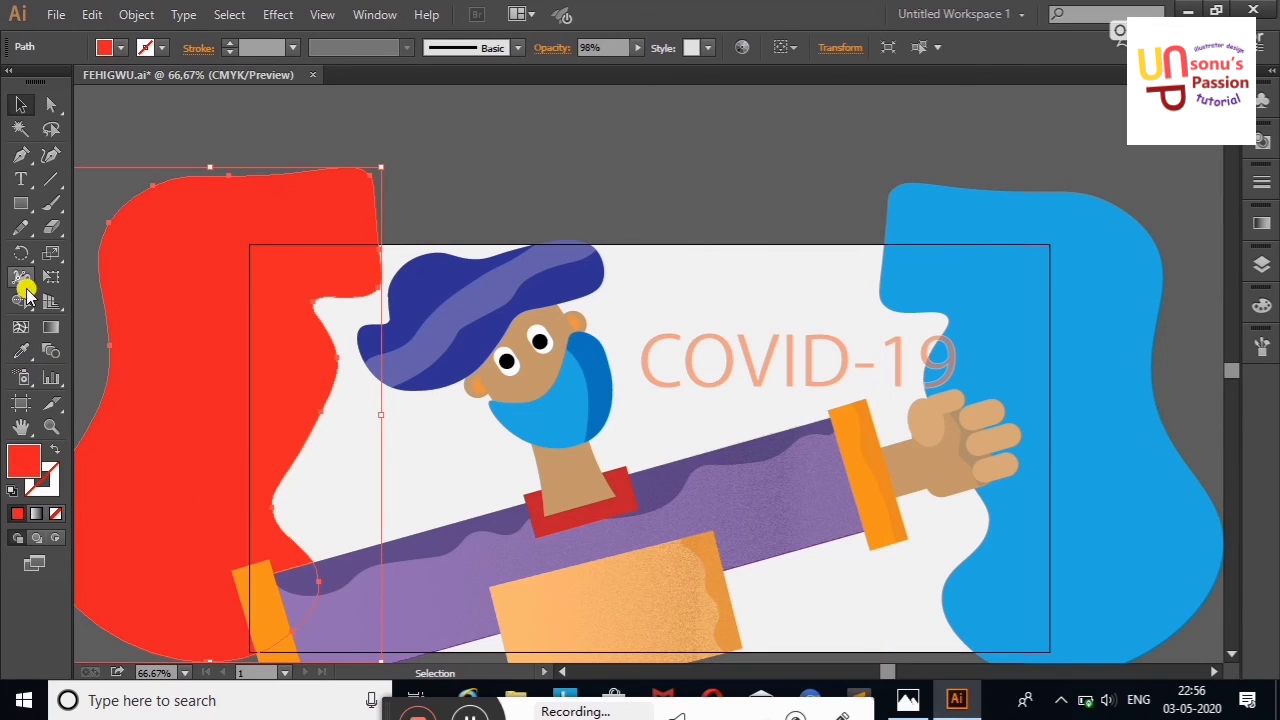
pyautogui.click(21, 351)
pyautogui.click(597, 365)
pyautogui.click(21, 104)
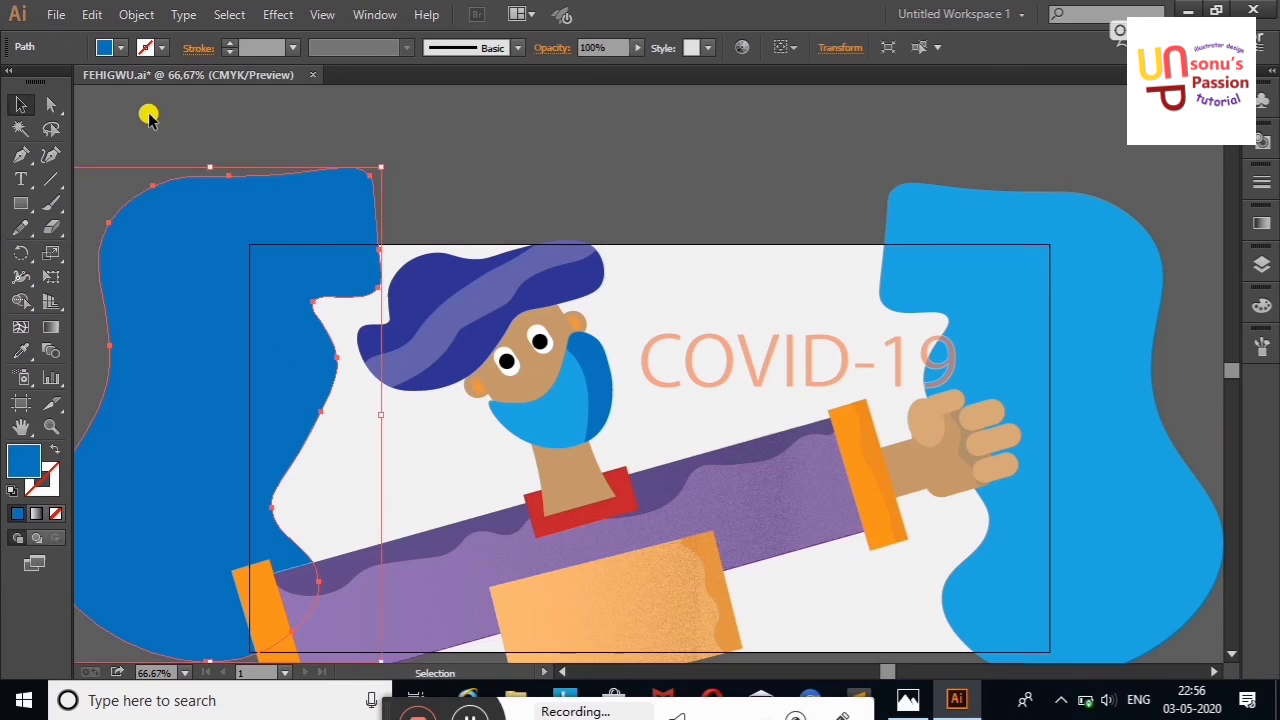
pyautogui.click(148, 117)
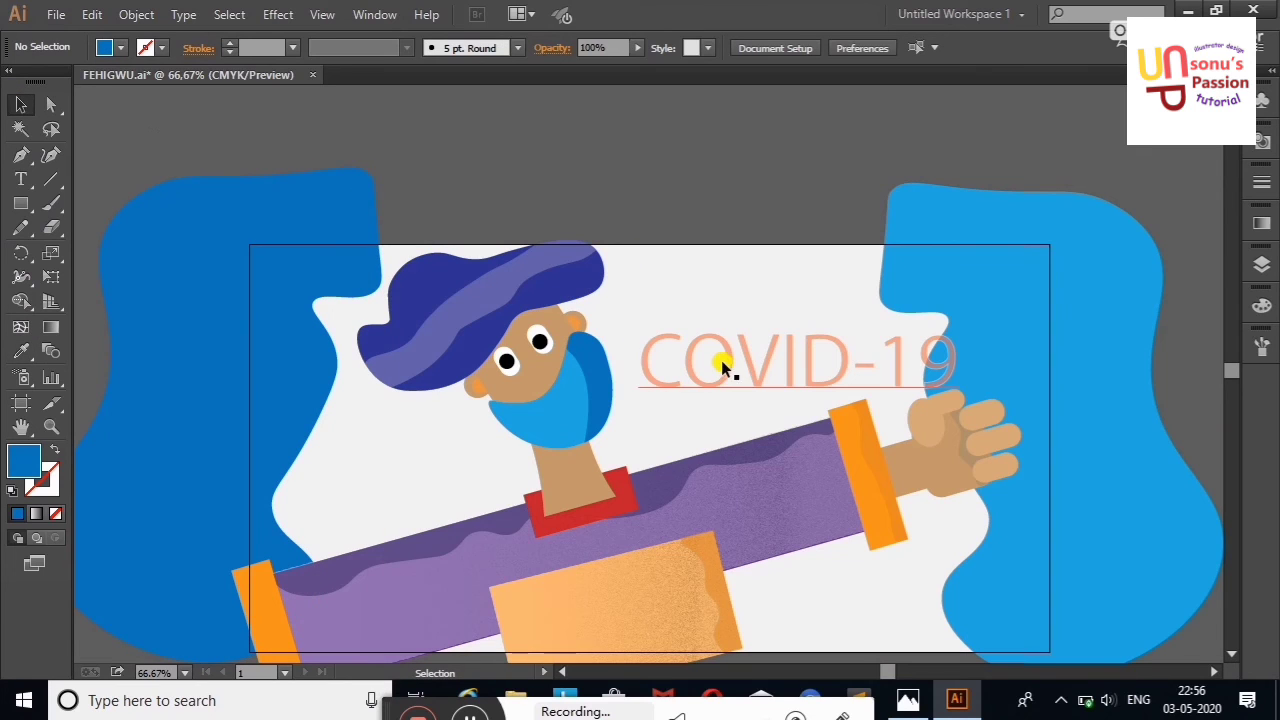
# Give the COVID-19 heading a purple outline and raise it to full opacity
pyautogui.click(723, 363)
pyautogui.click(145, 48)
pyautogui.click(153, 82)
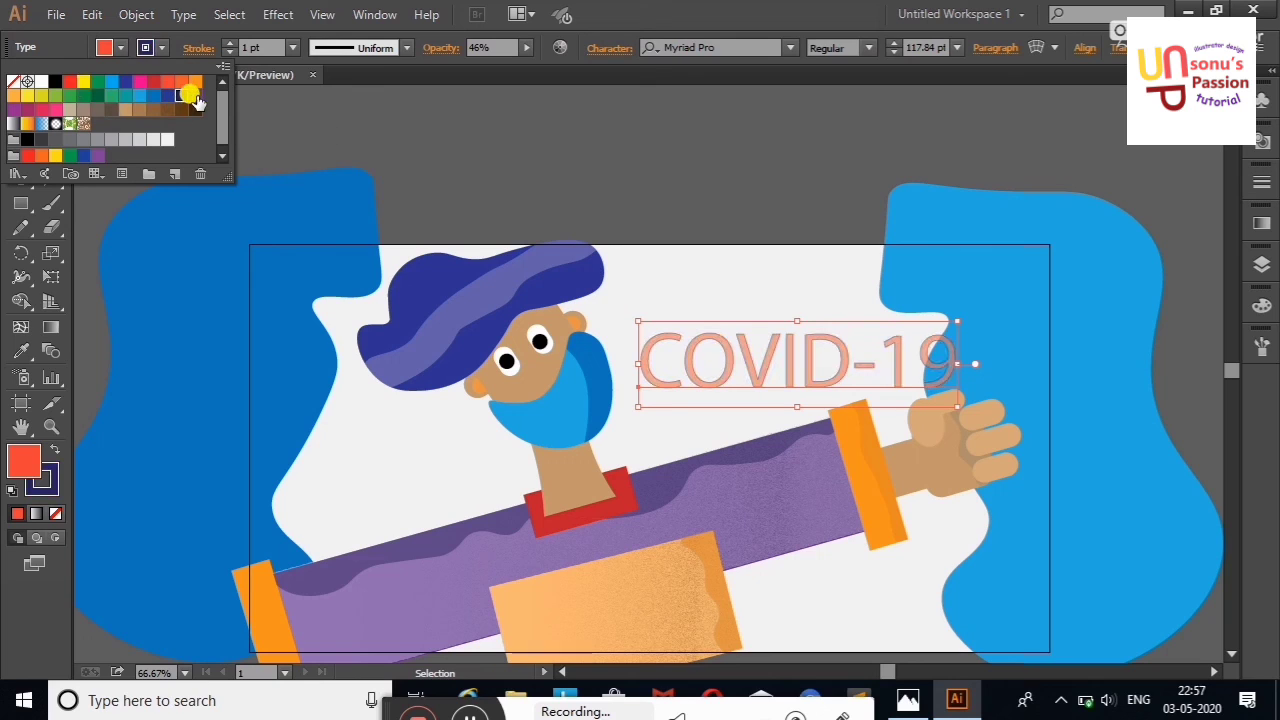
pyautogui.click(195, 95)
pyautogui.click(229, 43)
pyautogui.click(229, 43)
pyautogui.click(229, 43)
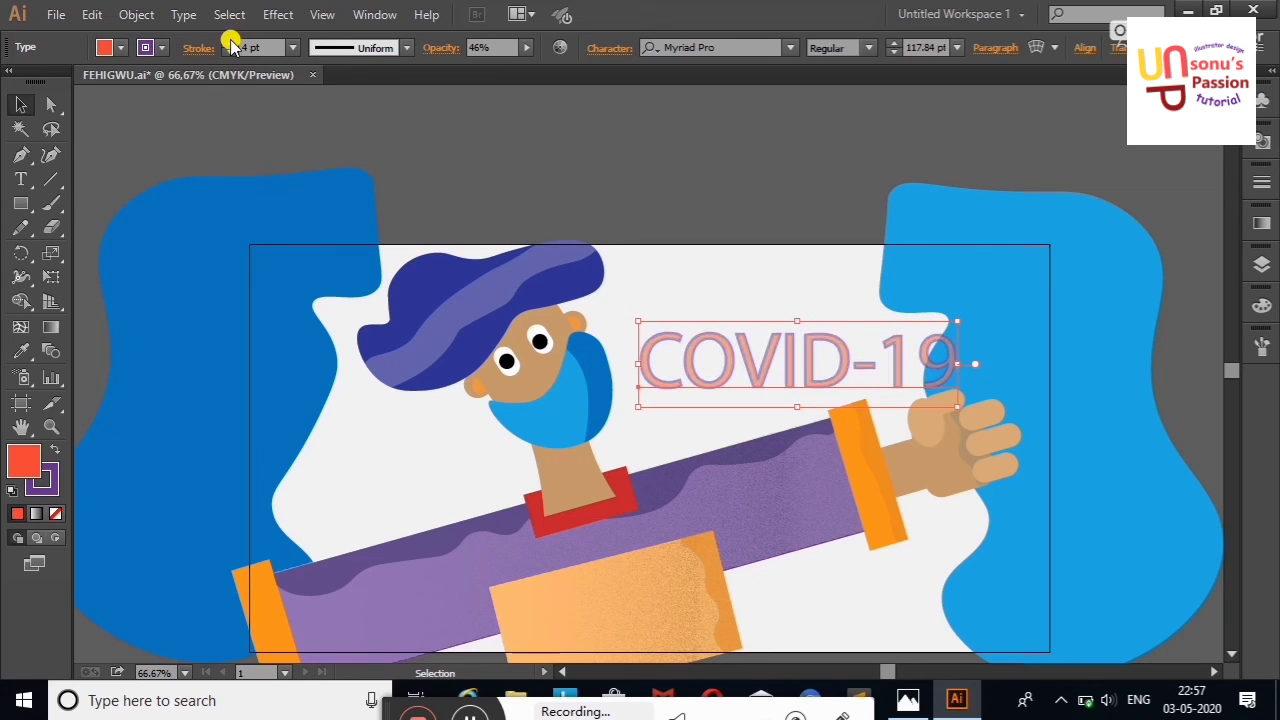
pyautogui.click(526, 47)
pyautogui.moveTo(481, 65); pyautogui.dragTo(540, 75)
# Thin the heading's purple outline to 2 pt
pyautogui.click(652, 160)
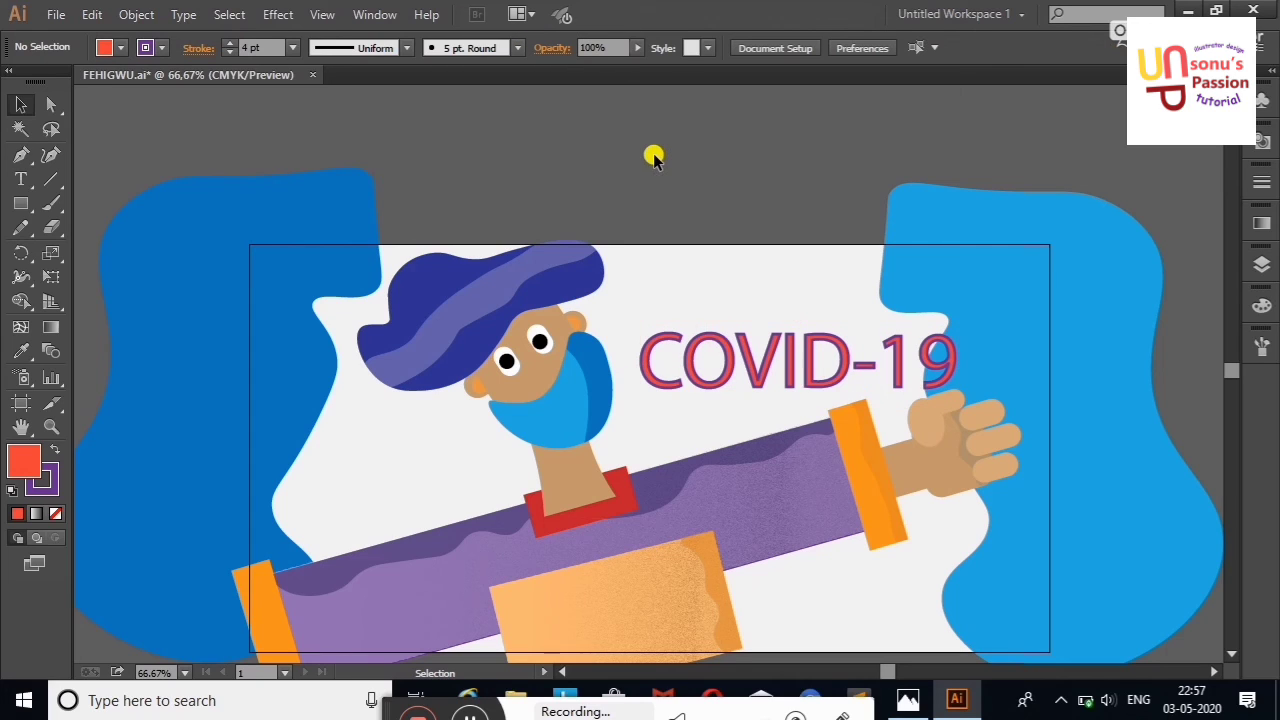
pyautogui.click(800, 370)
pyautogui.click(161, 47)
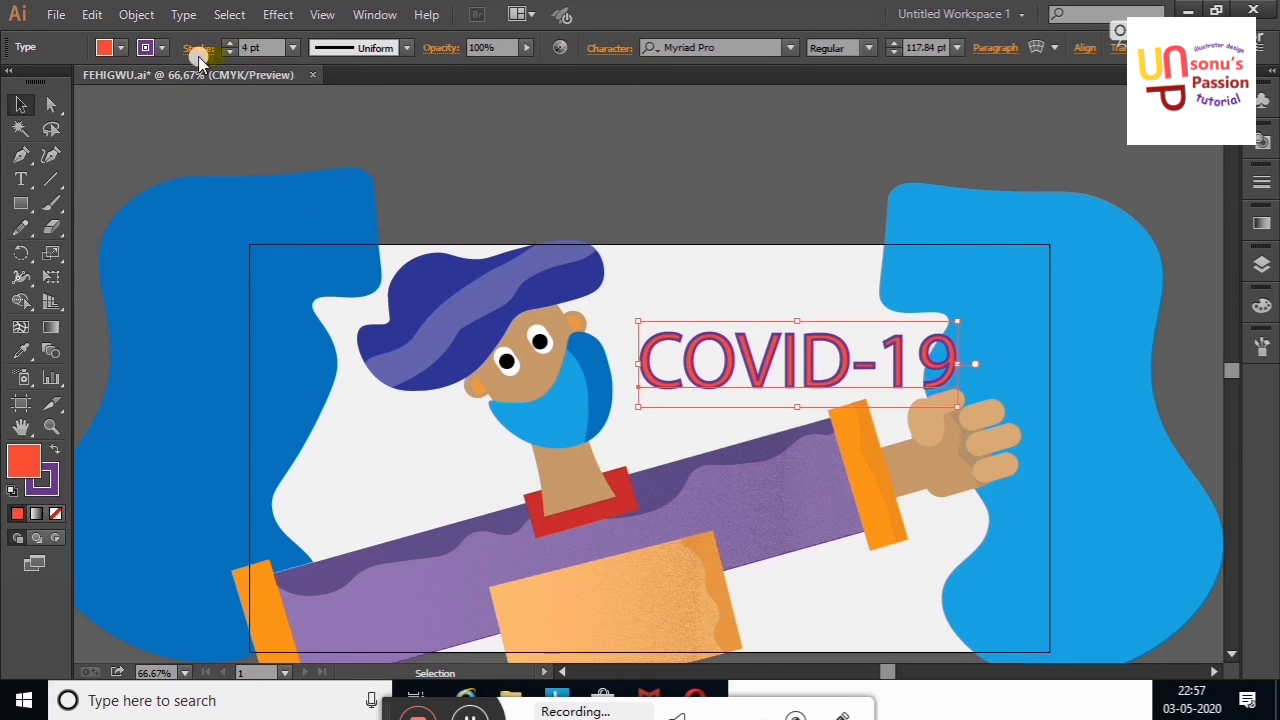
pyautogui.click(229, 52)
pyautogui.click(229, 52)
pyautogui.click(294, 120)
# Fill the heading navy blue and nudge it slightly up and left
pyautogui.click(790, 378)
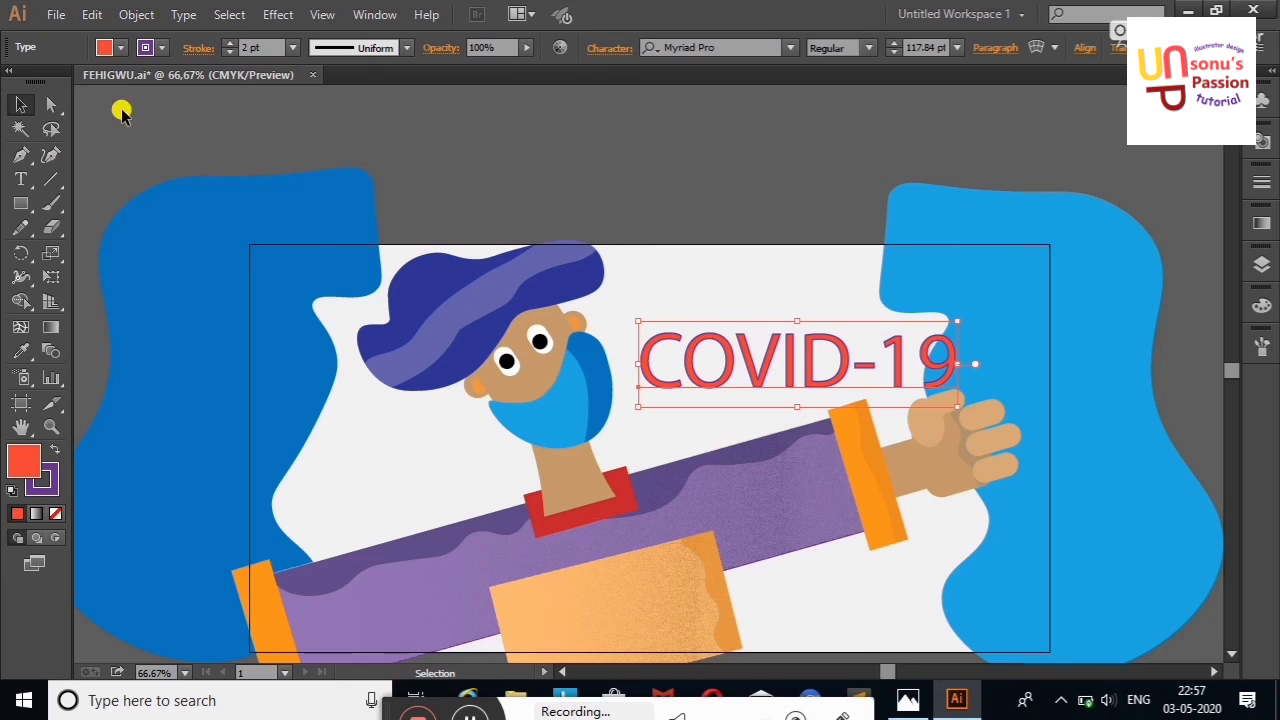
pyautogui.click(120, 47)
pyautogui.click(139, 82)
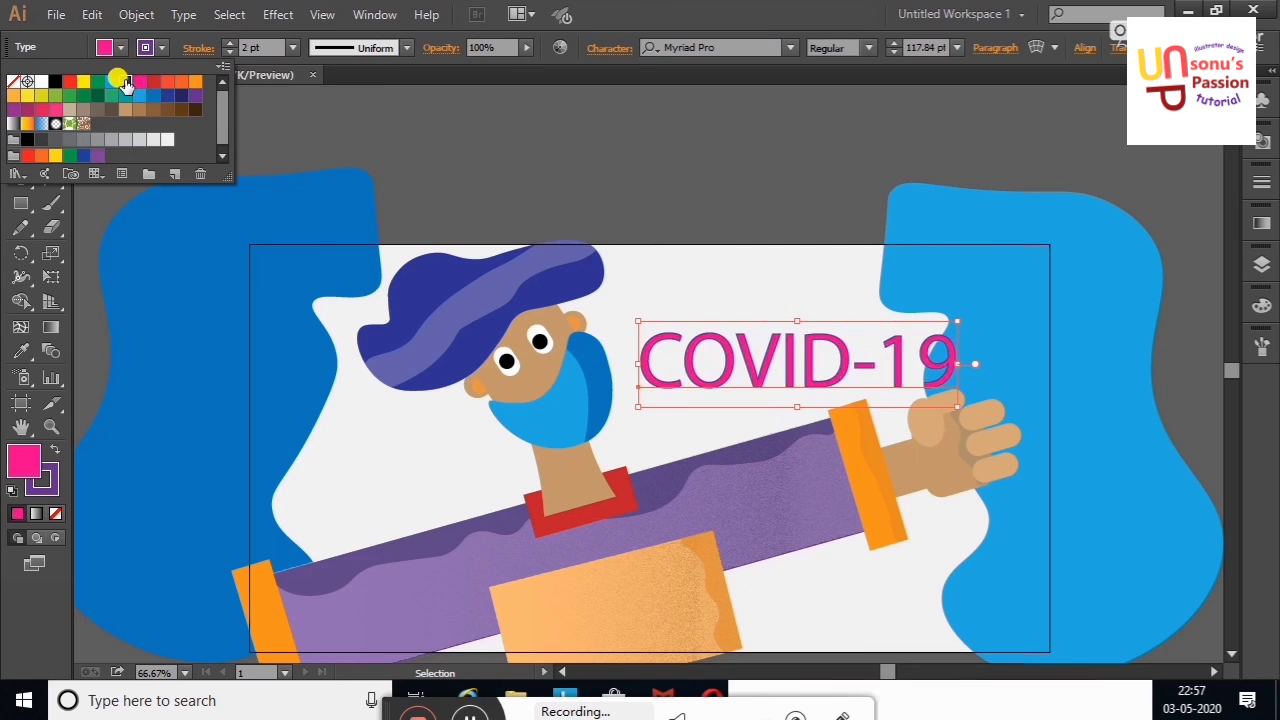
pyautogui.click(124, 82)
pyautogui.click(298, 116)
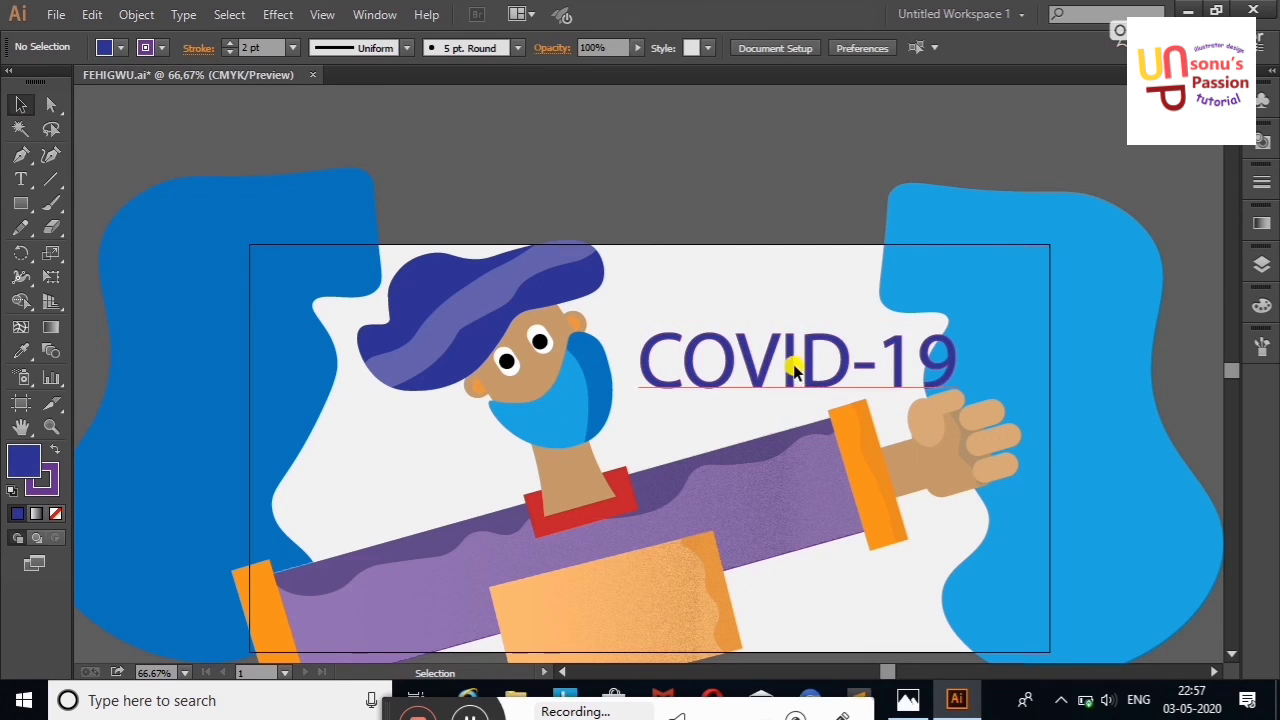
pyautogui.moveTo(793, 370); pyautogui.dragTo(781, 358)
pyautogui.click(768, 193)
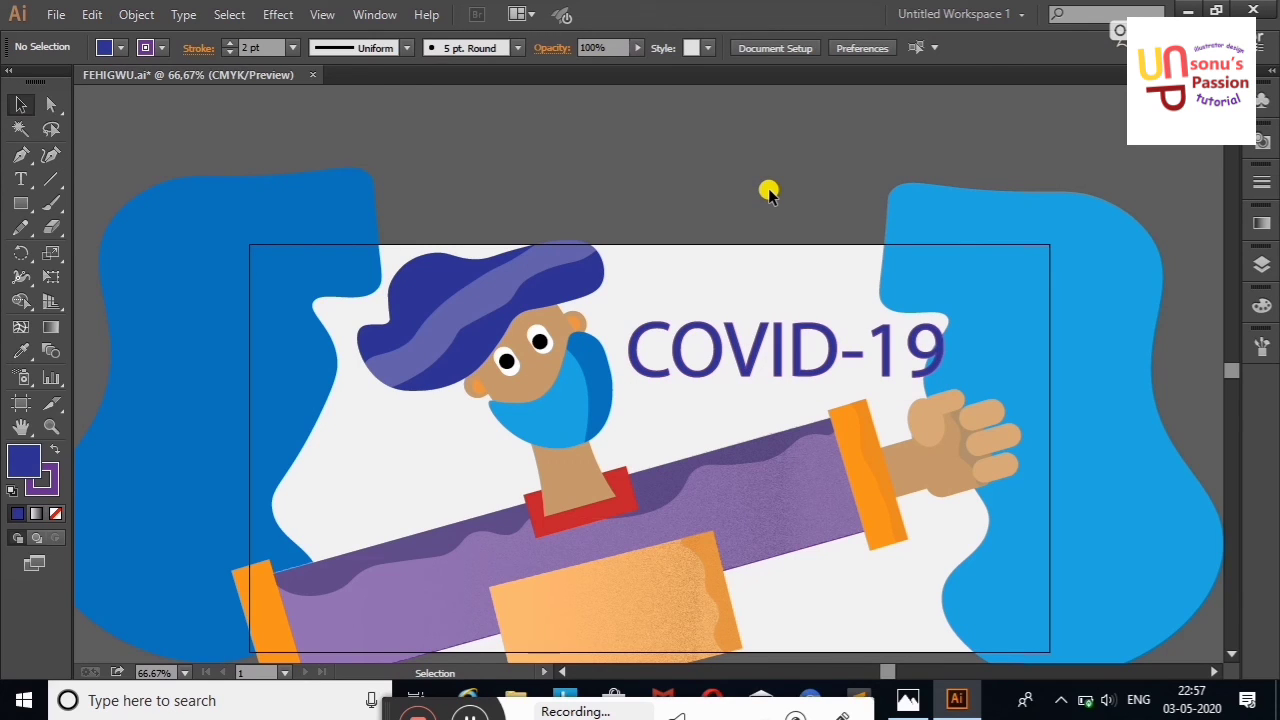
pyautogui.scroll(-3, 1223, 363)
pyautogui.scroll(1, 1226, 368)
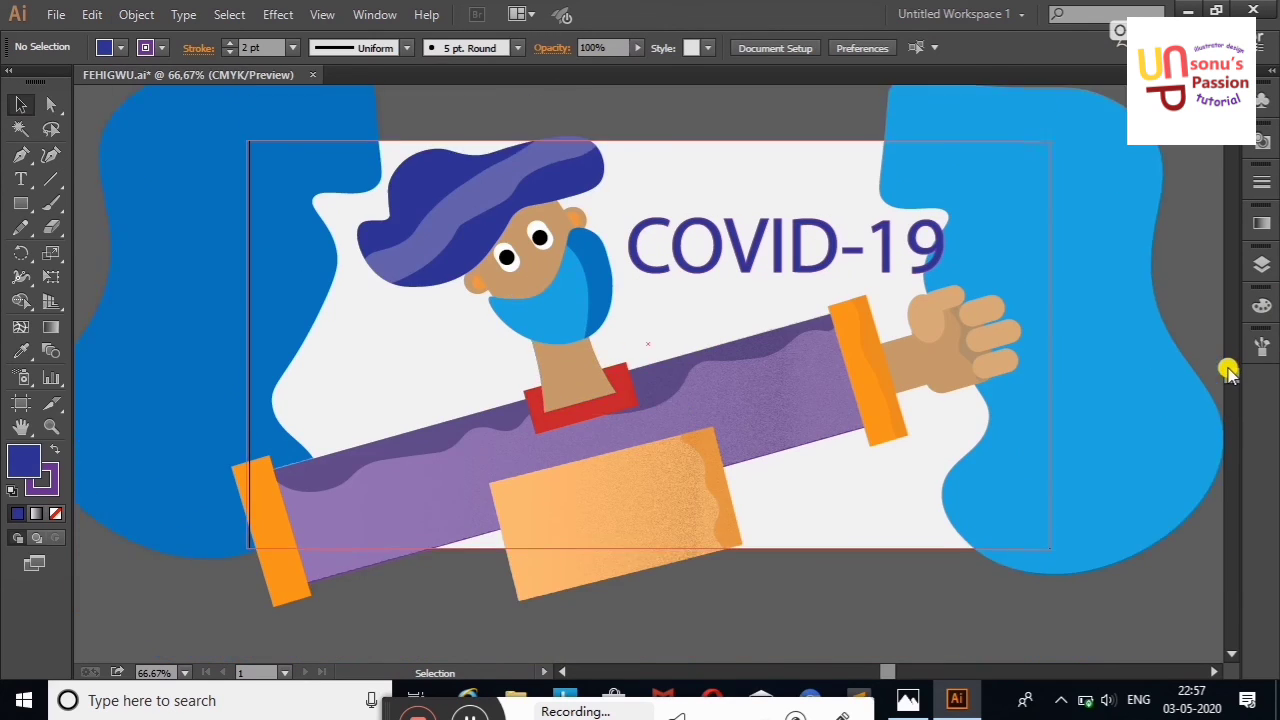
pyautogui.click(923, 480)
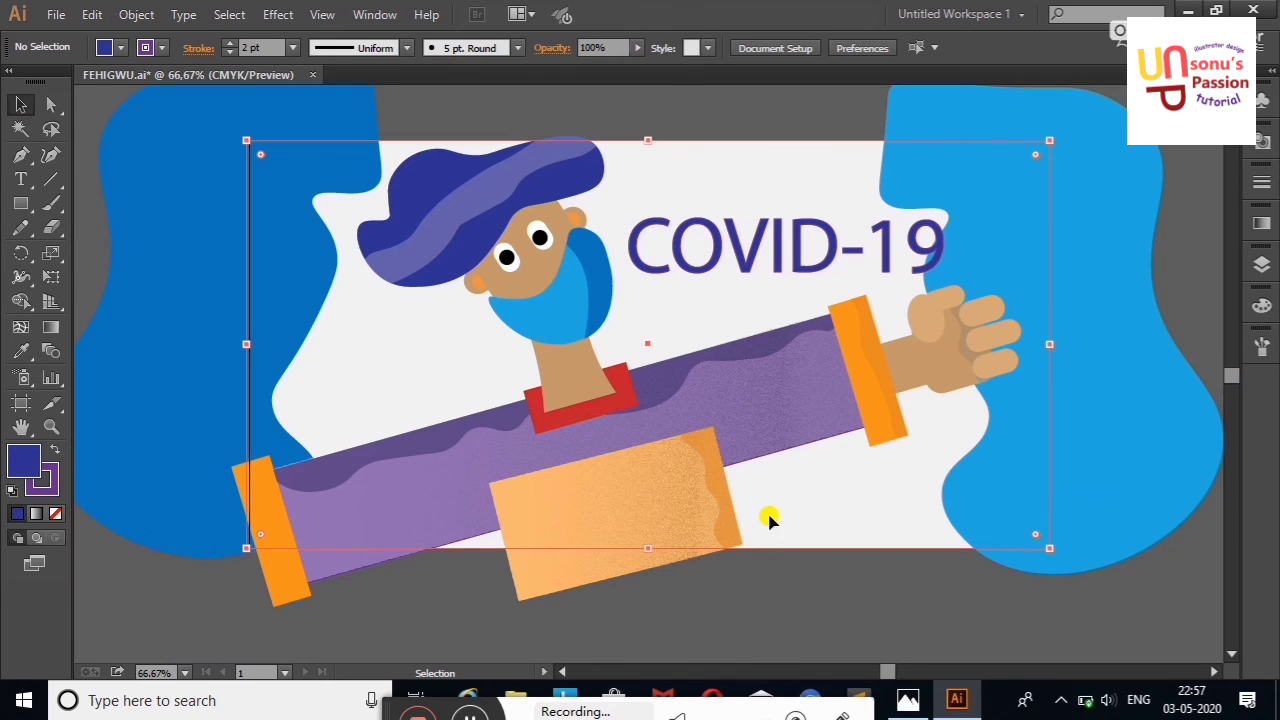
pyautogui.click(118, 45)
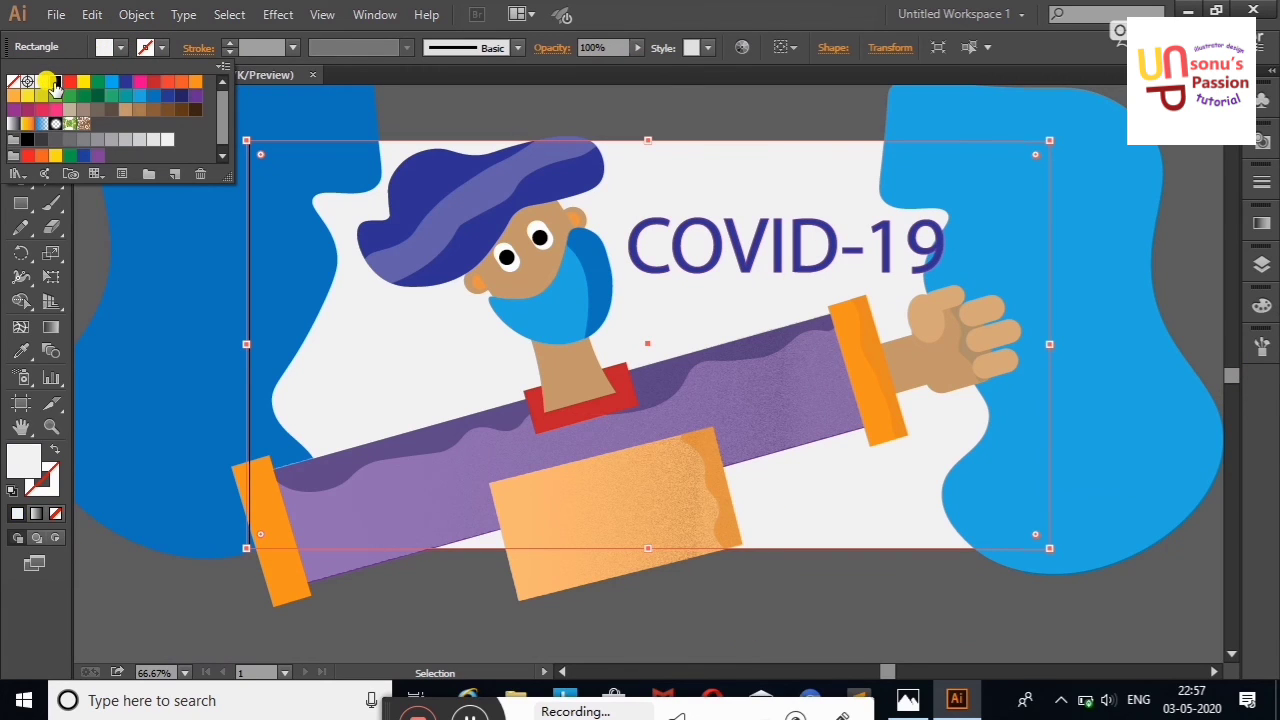
pyautogui.click(54, 84)
pyautogui.click(150, 82)
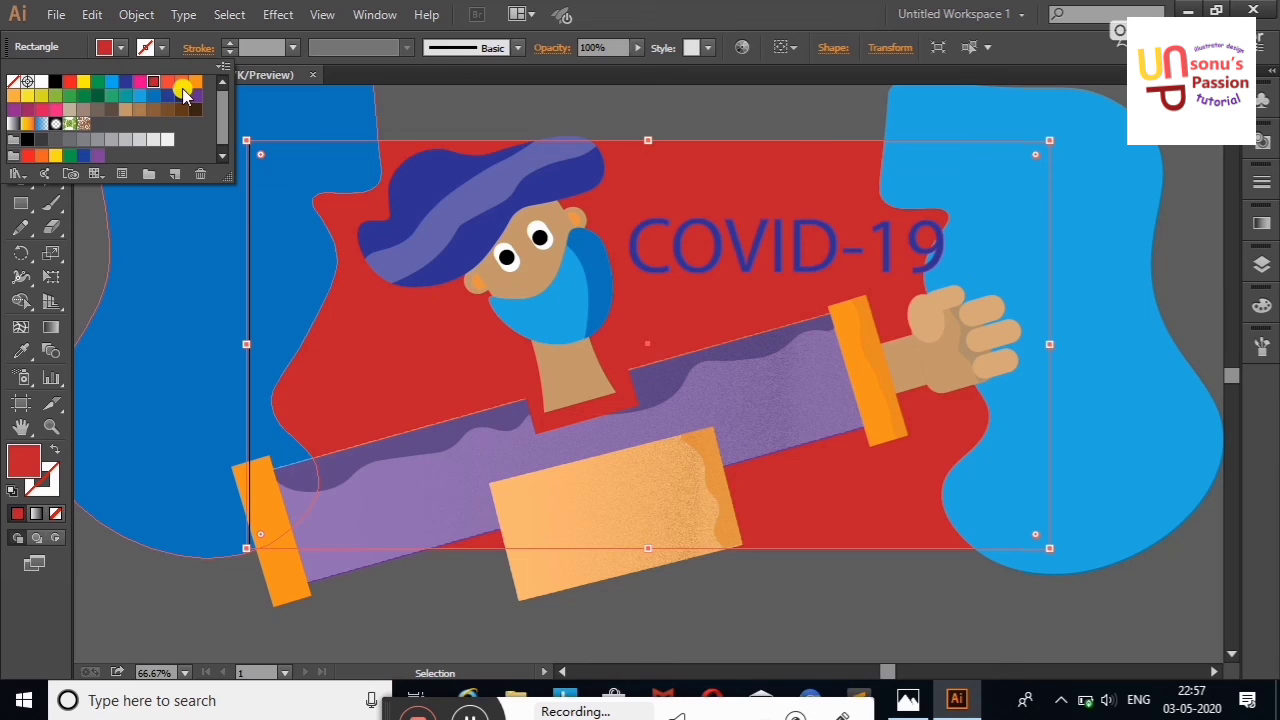
pyautogui.click(185, 84)
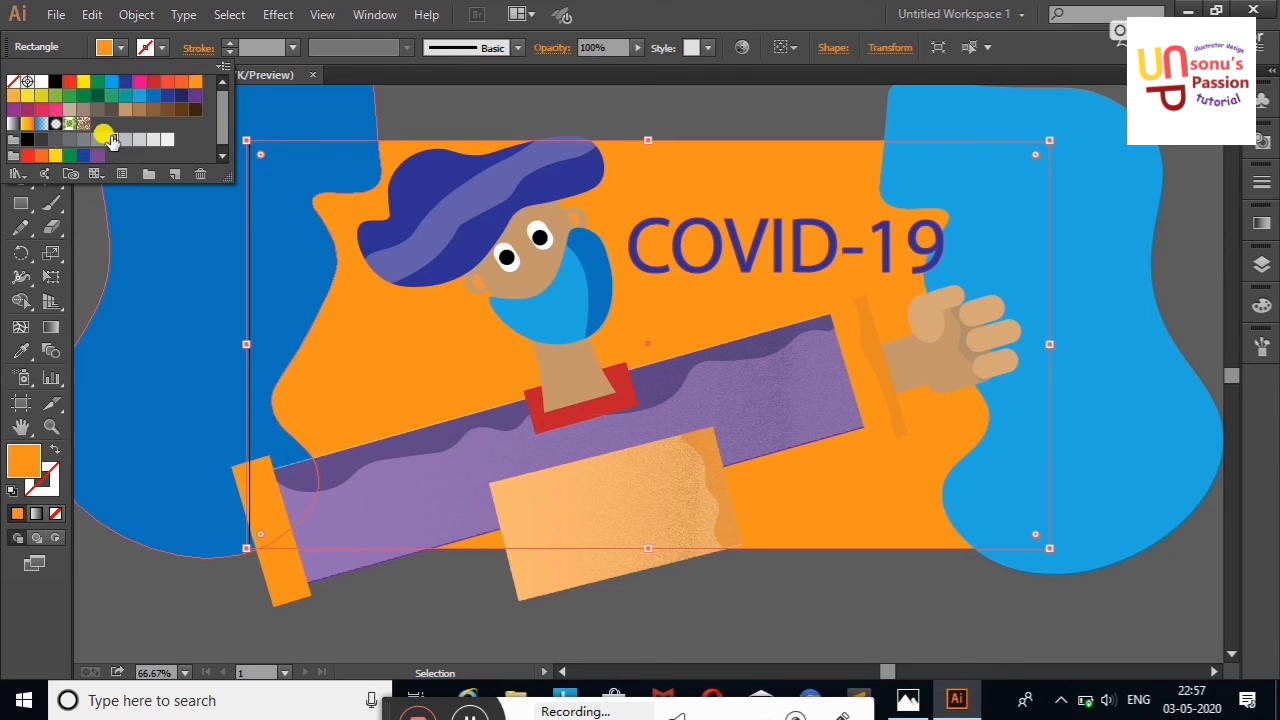
pyautogui.click(126, 139)
pyautogui.click(160, 139)
pyautogui.click(435, 95)
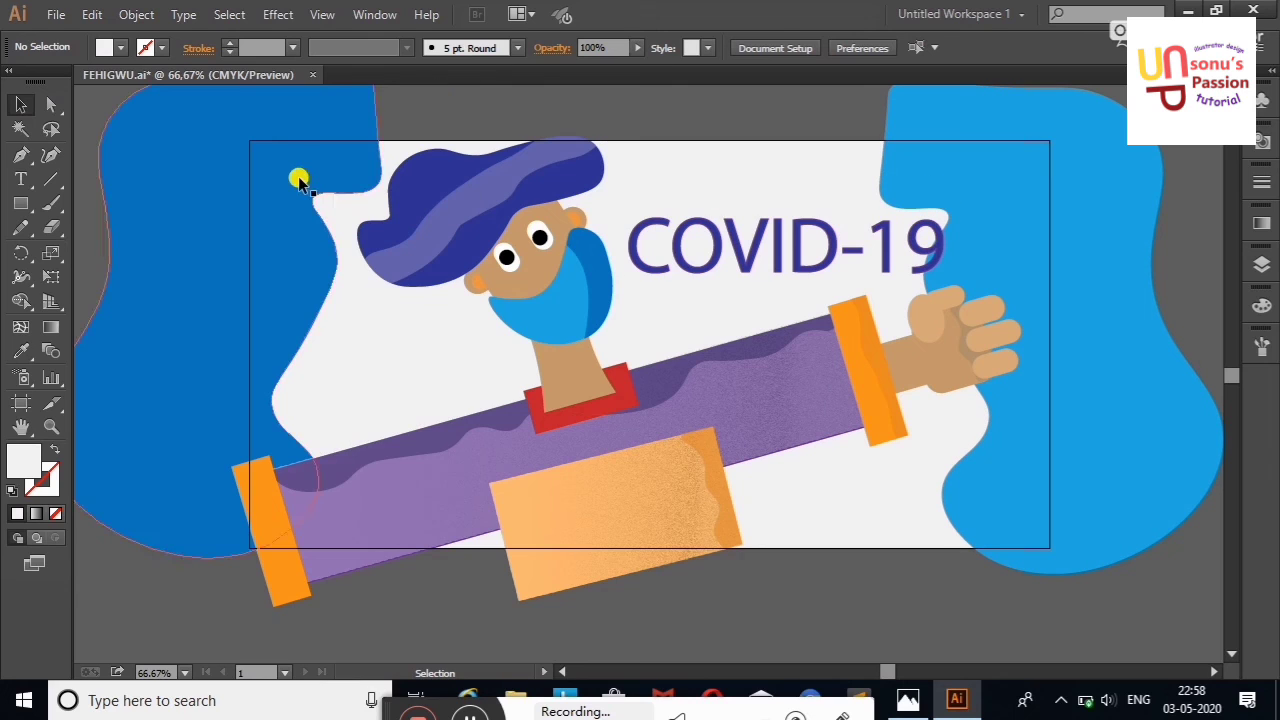
pyautogui.click(298, 178)
pyautogui.click(87, 117)
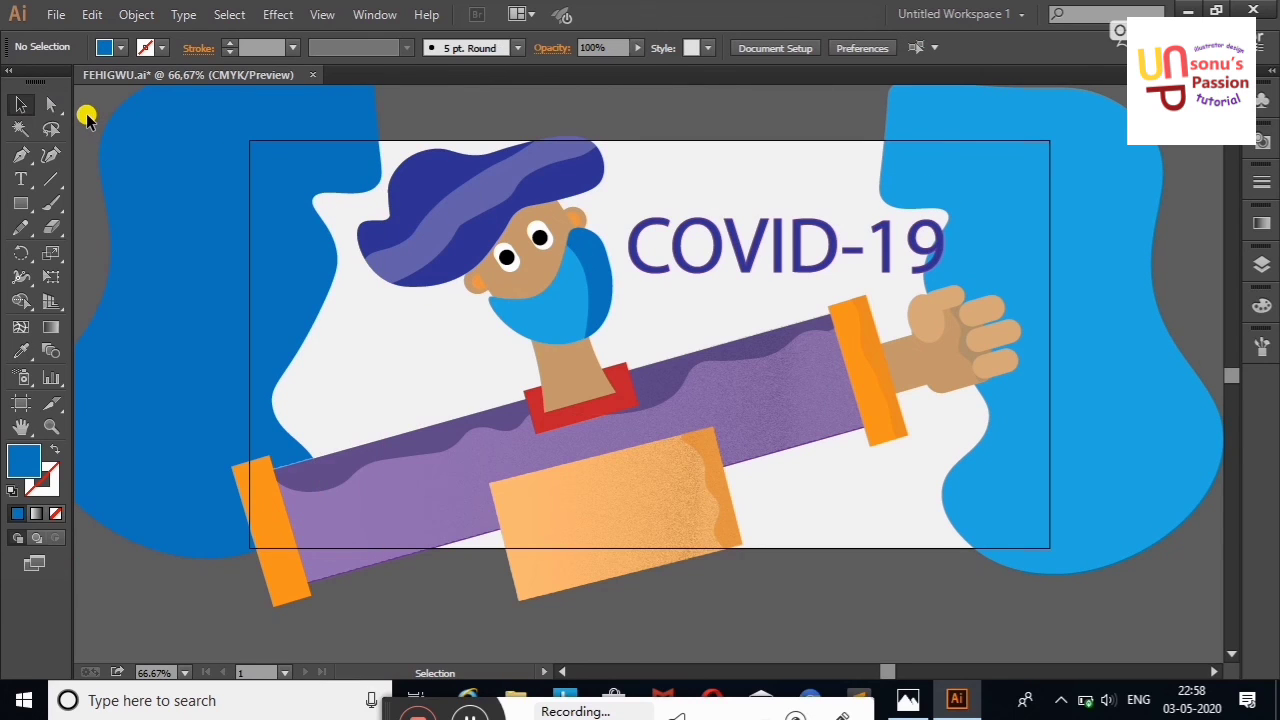
# Fade the hair stripe to 44% opacity and try reshaping its edges with curves
pyautogui.click(430, 148)
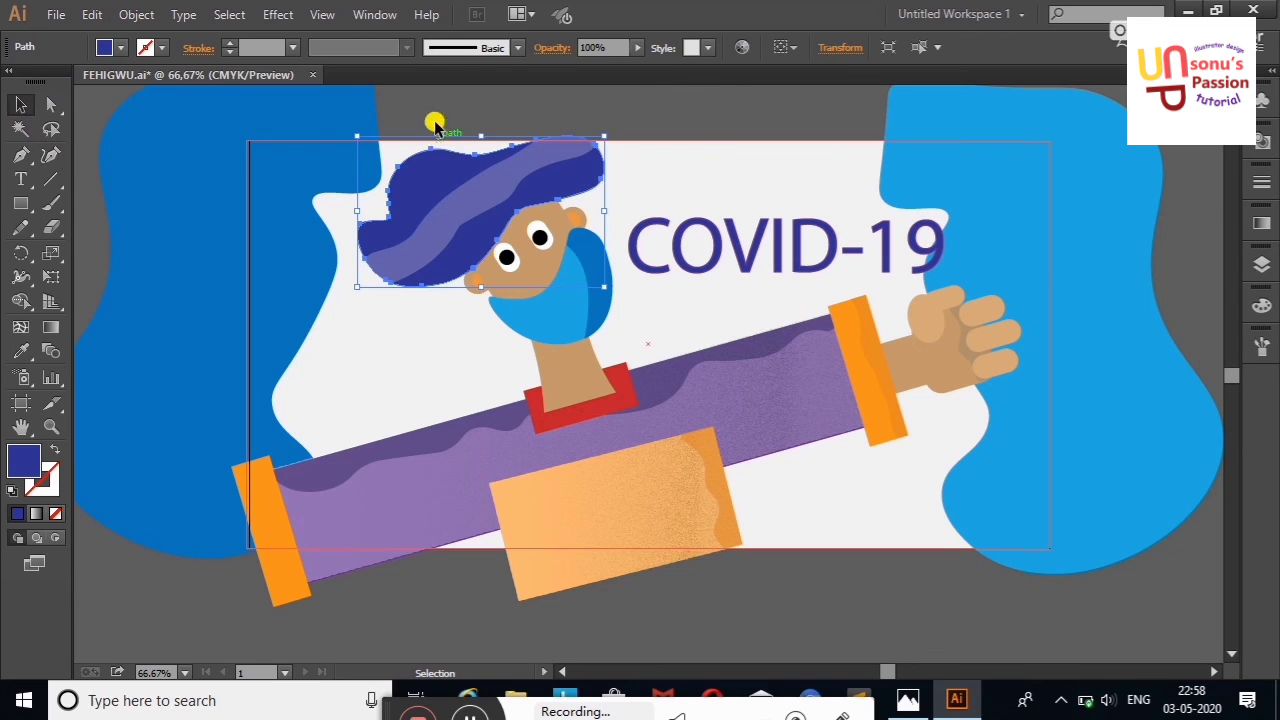
pyautogui.click(637, 47)
pyautogui.moveTo(620, 66); pyautogui.dragTo(589, 66)
pyautogui.click(632, 105)
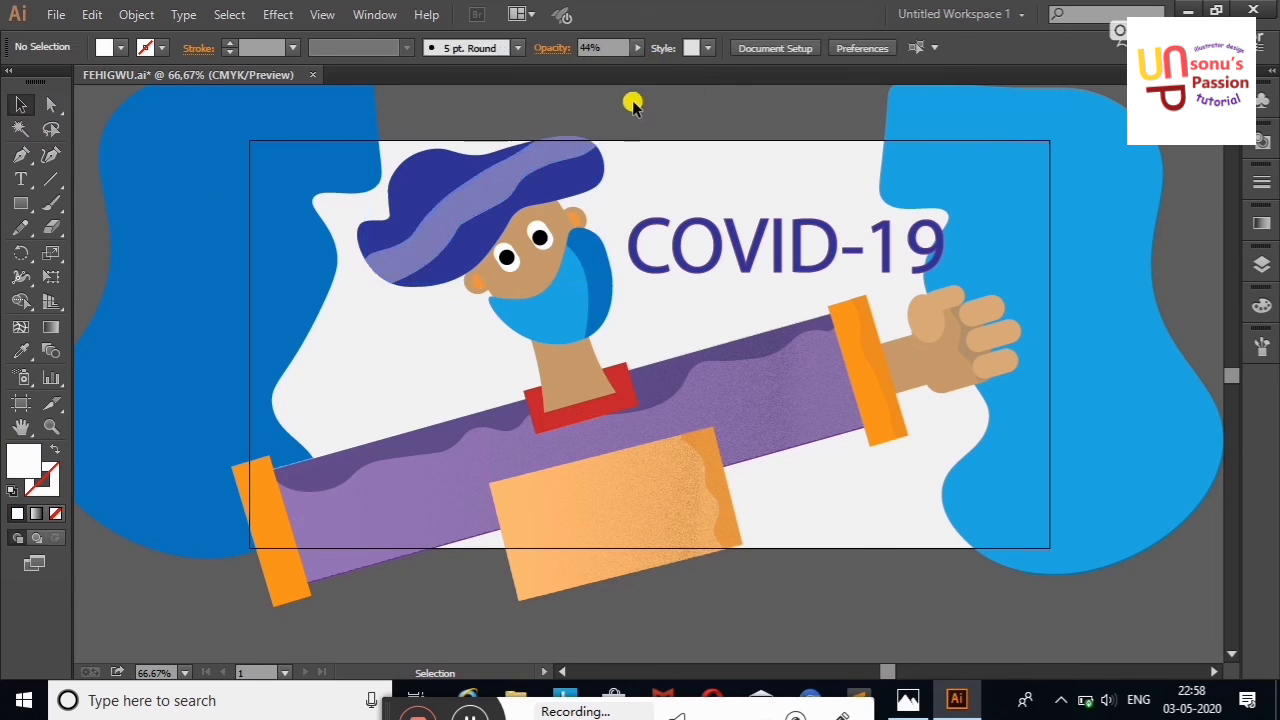
pyautogui.click(528, 180)
pyautogui.click(51, 154)
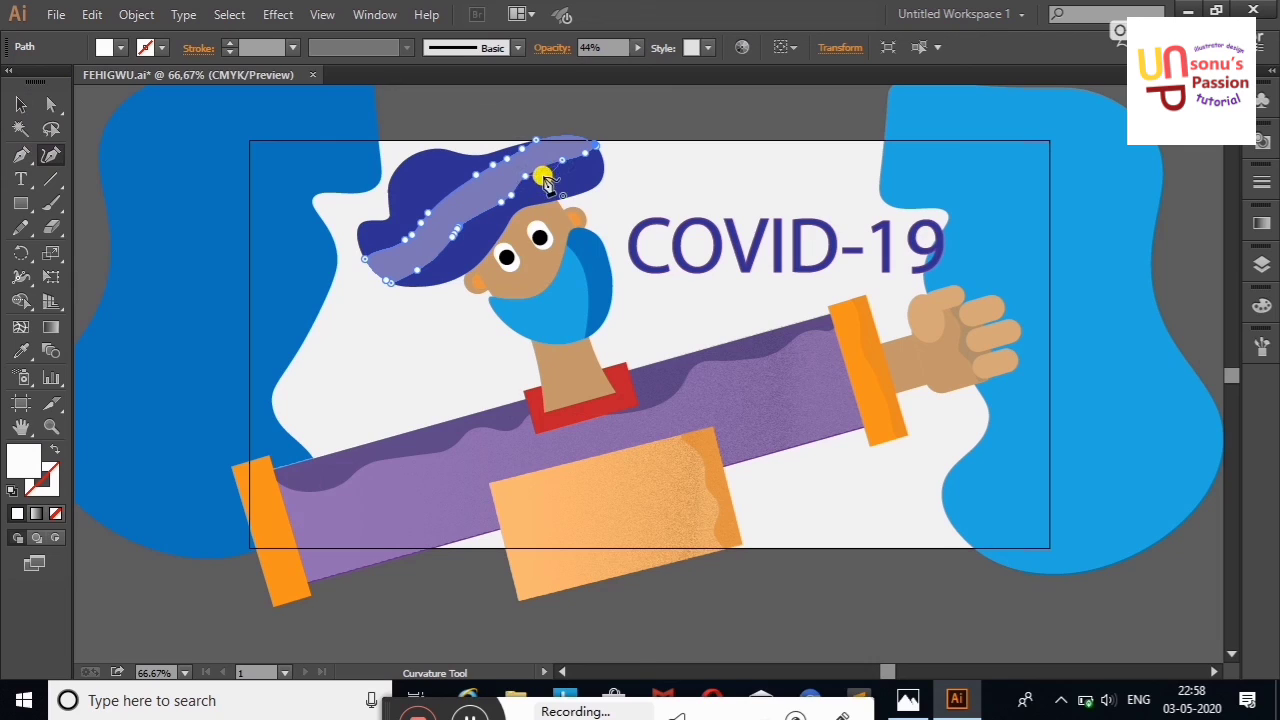
pyautogui.moveTo(545, 182); pyautogui.dragTo(527, 178)
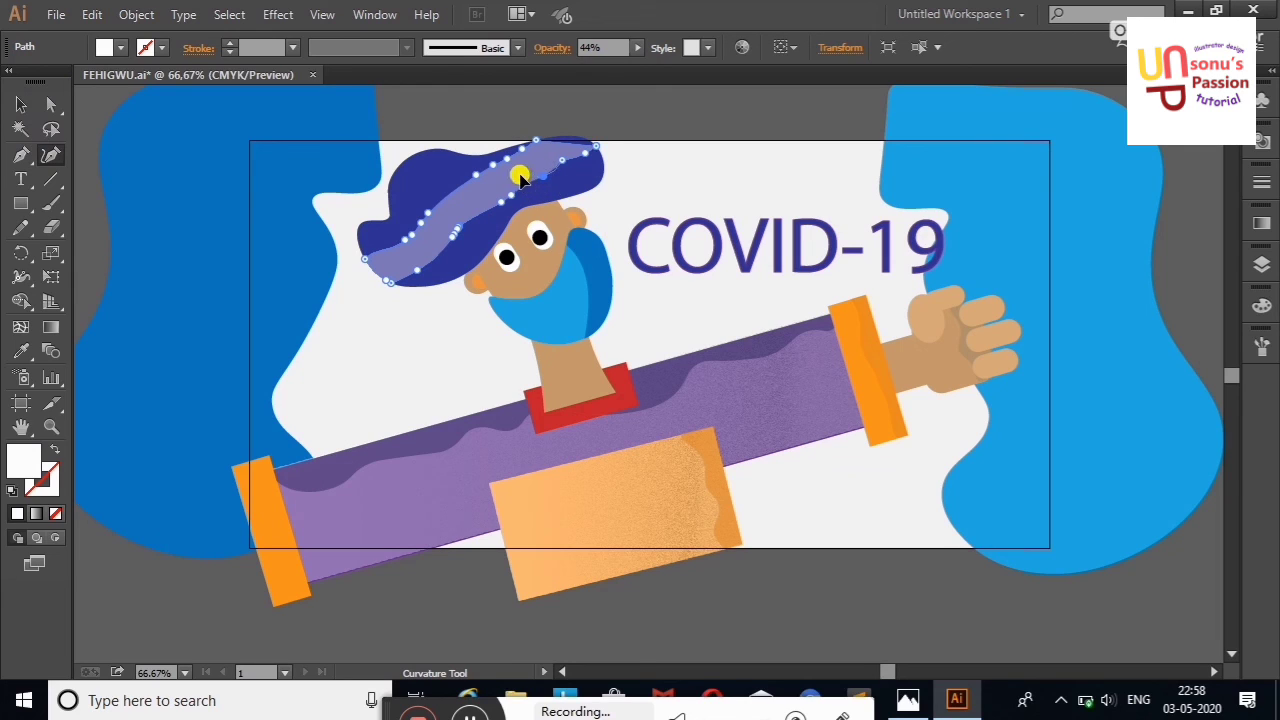
pyautogui.moveTo(575, 135); pyautogui.dragTo(600, 109)
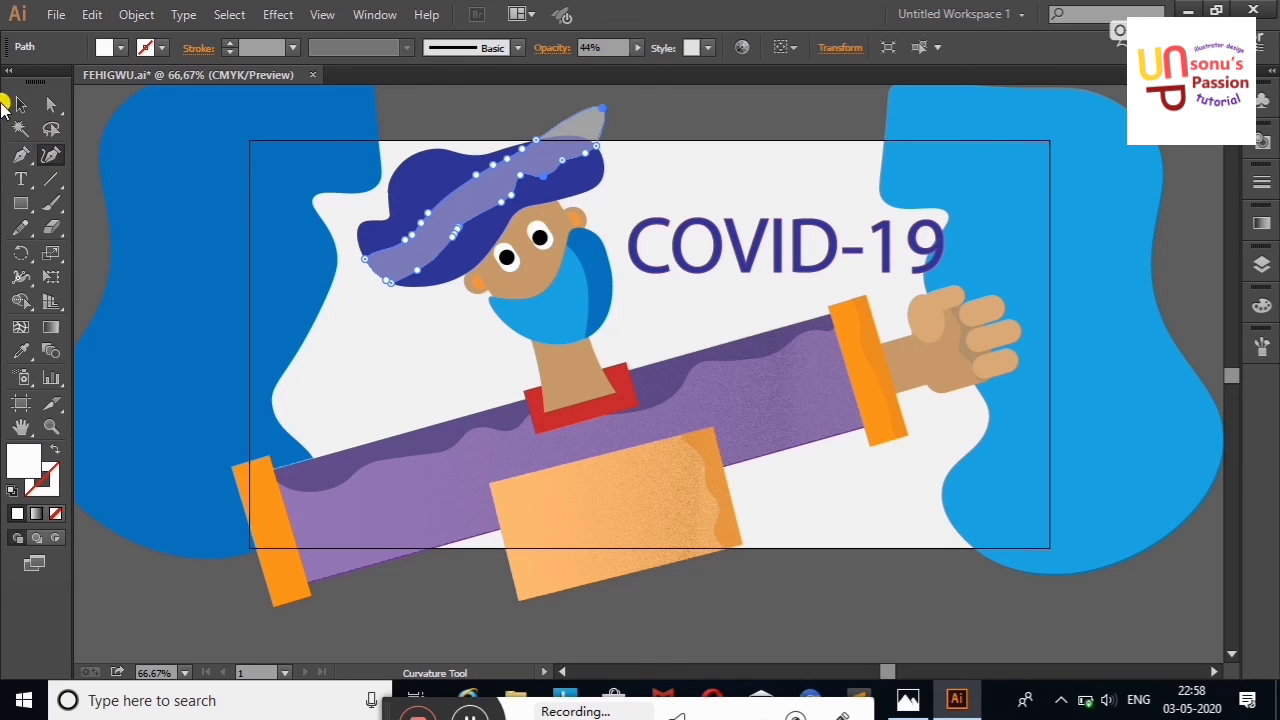
# Select and delete the old light hair stripe
pyautogui.click(21, 104)
pyautogui.click(557, 109)
pyautogui.click(568, 133)
pyautogui.press('Delete')
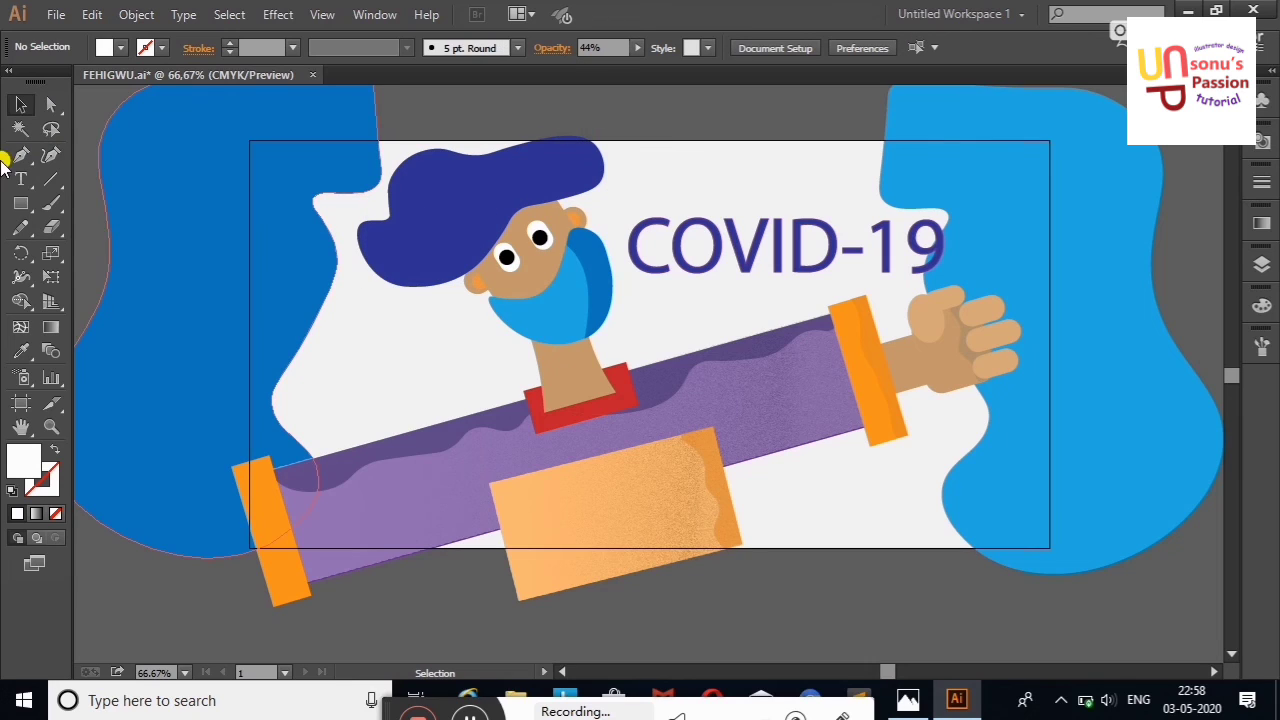
# Draw a new closed wavy stripe across the hair with the Curvature Tool
pyautogui.click(51, 154)
pyautogui.click(621, 116)
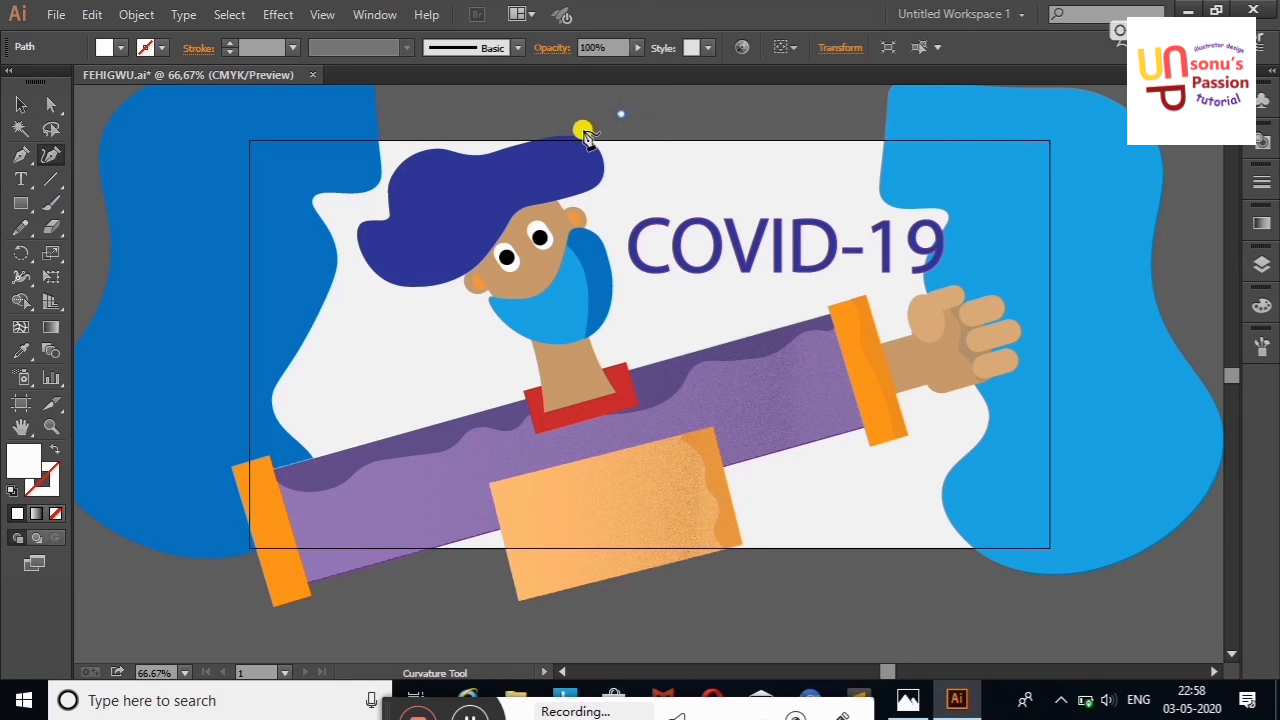
pyautogui.click(583, 130)
pyautogui.click(540, 152)
pyautogui.click(475, 188)
pyautogui.click(423, 214)
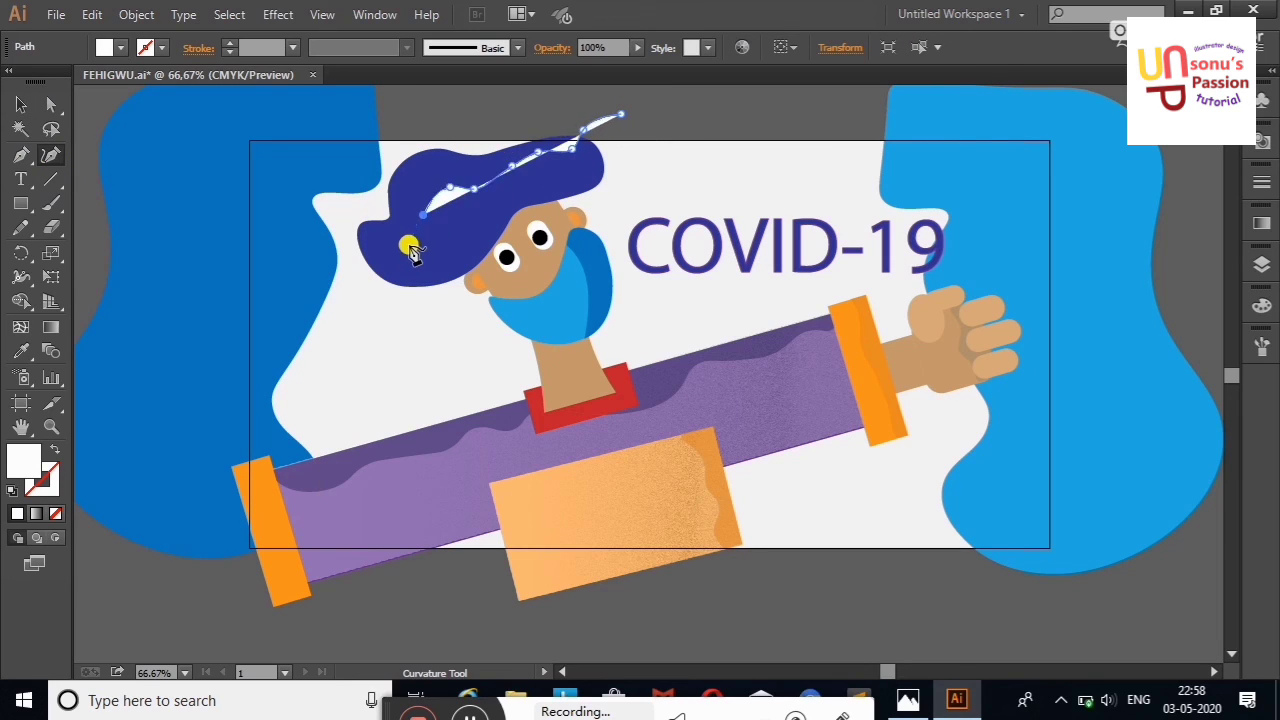
pyautogui.click(408, 243)
pyautogui.click(359, 248)
pyautogui.click(365, 290)
pyautogui.click(429, 272)
pyautogui.click(443, 247)
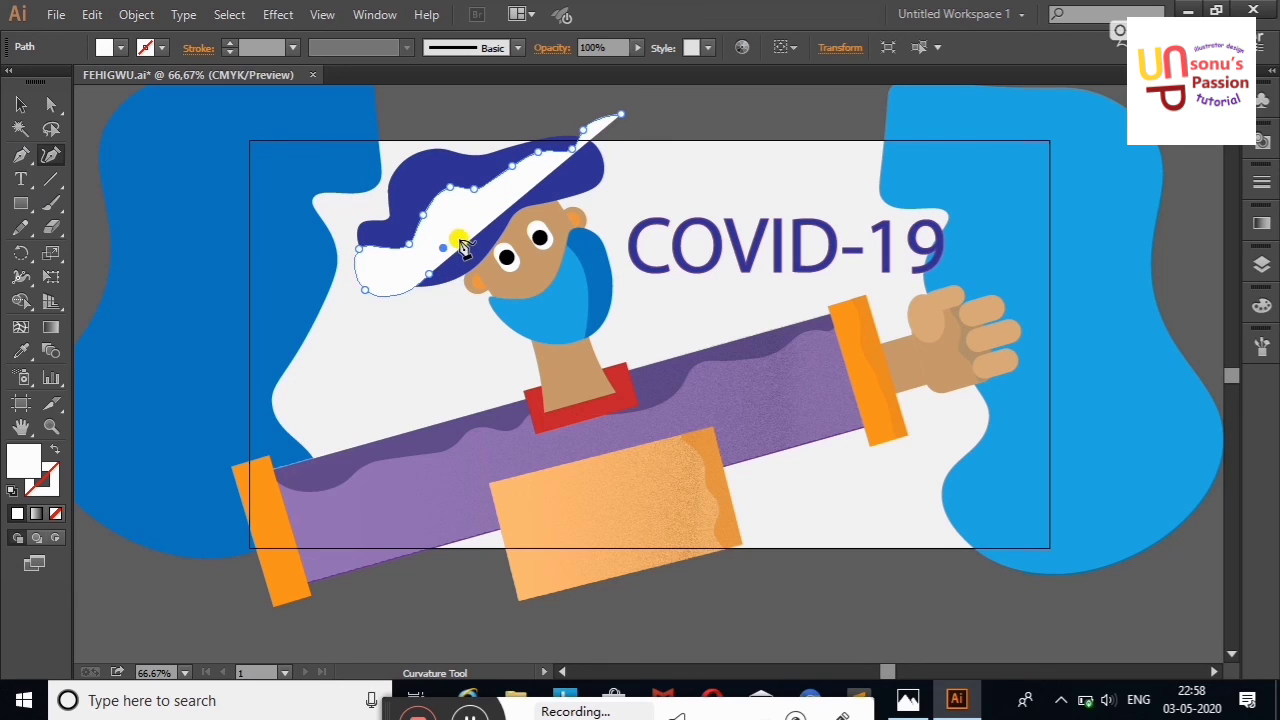
pyautogui.click(470, 236)
pyautogui.click(495, 212)
pyautogui.click(526, 196)
pyautogui.click(564, 175)
pyautogui.click(621, 116)
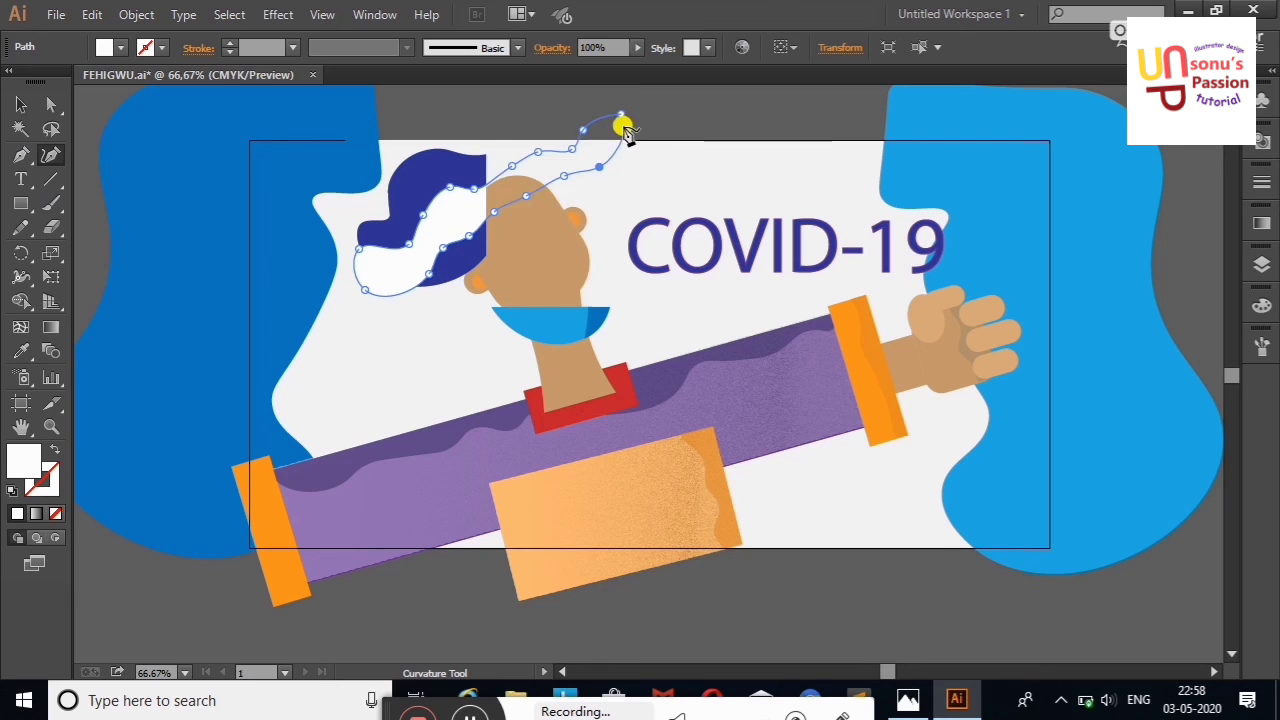
# Trim the new stripe to the hair's outline with Shape Builder
pyautogui.click(21, 104)
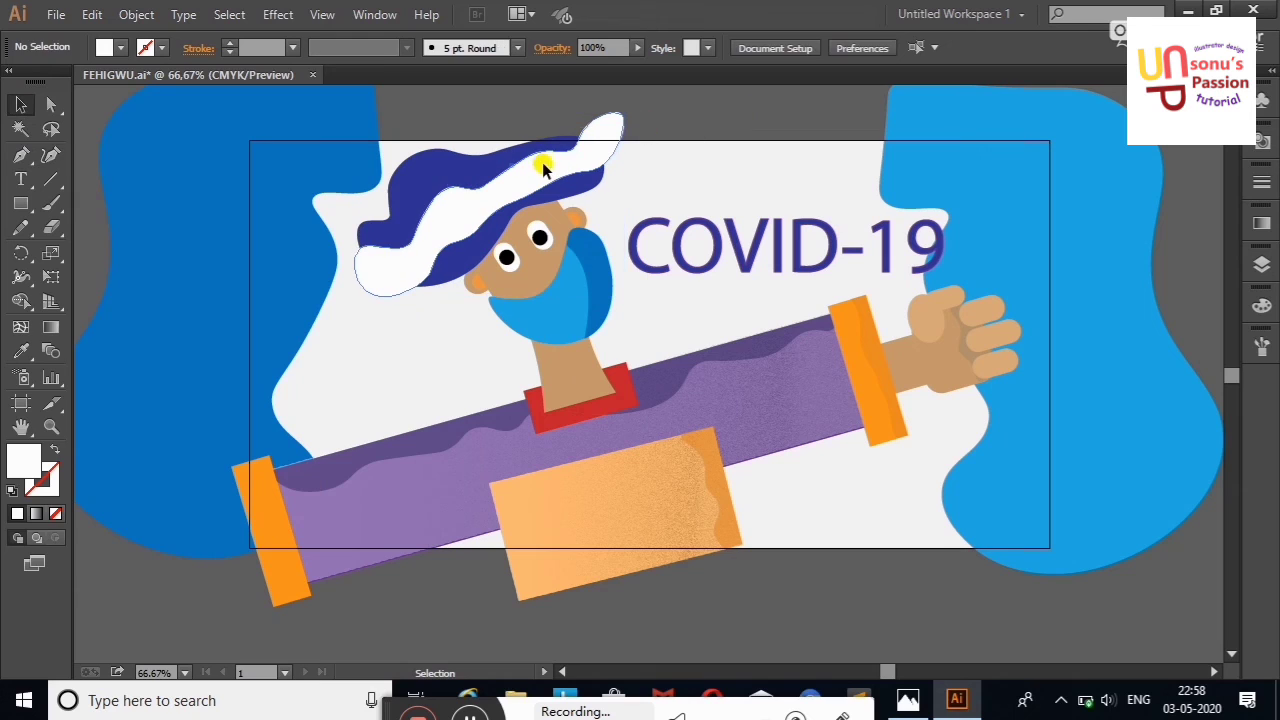
pyautogui.keyDown('shift'); pyautogui.click(543, 166); pyautogui.keyUp('shift')
pyautogui.click(21, 301)
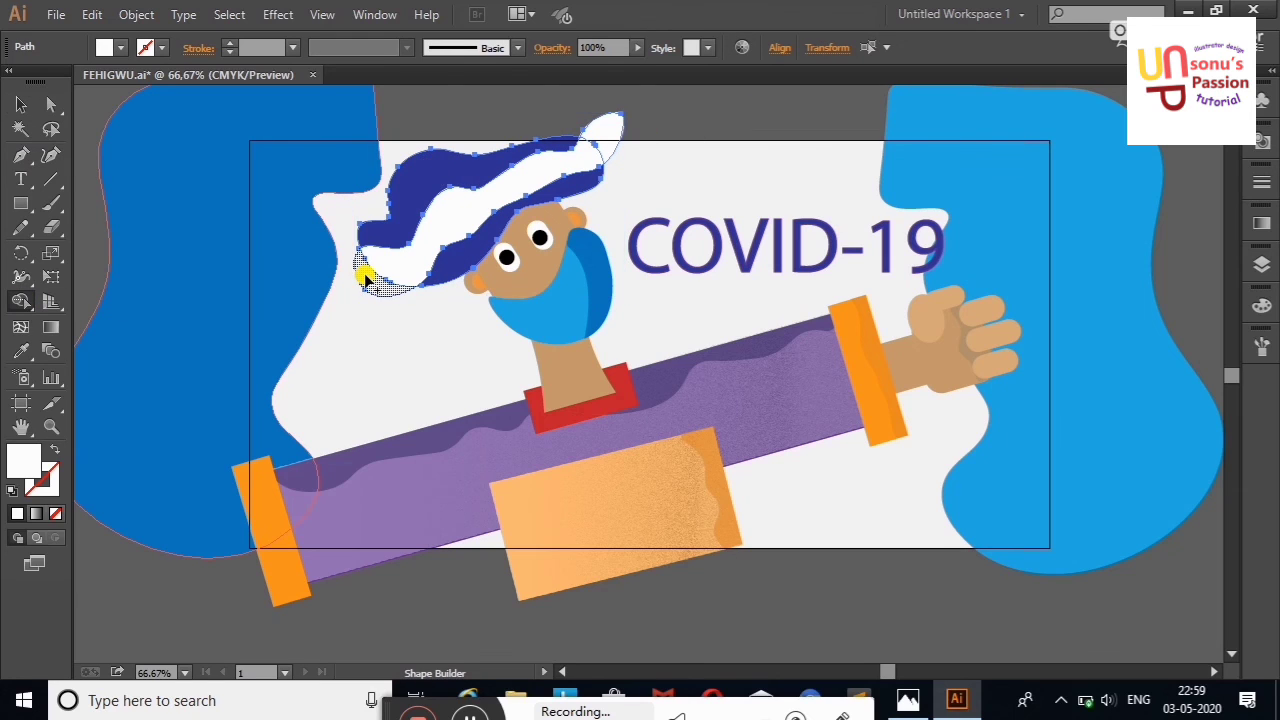
pyautogui.moveTo(357, 257); pyautogui.dragTo(571, 163)
pyautogui.keyDown('alt'); pyautogui.click(608, 128); pyautogui.keyUp('alt')
pyautogui.click(21, 104)
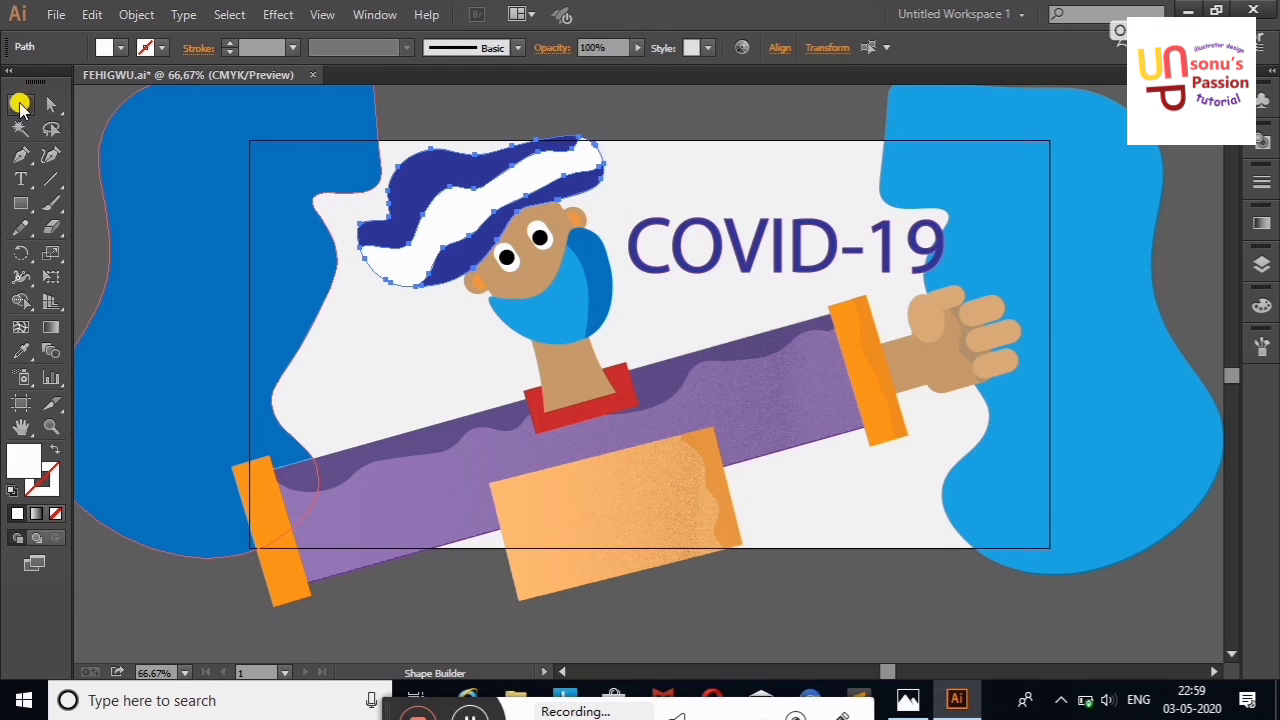
pyautogui.click(674, 106)
# Try 67% and then 47% opacity on the new hair stripe
pyautogui.click(520, 176)
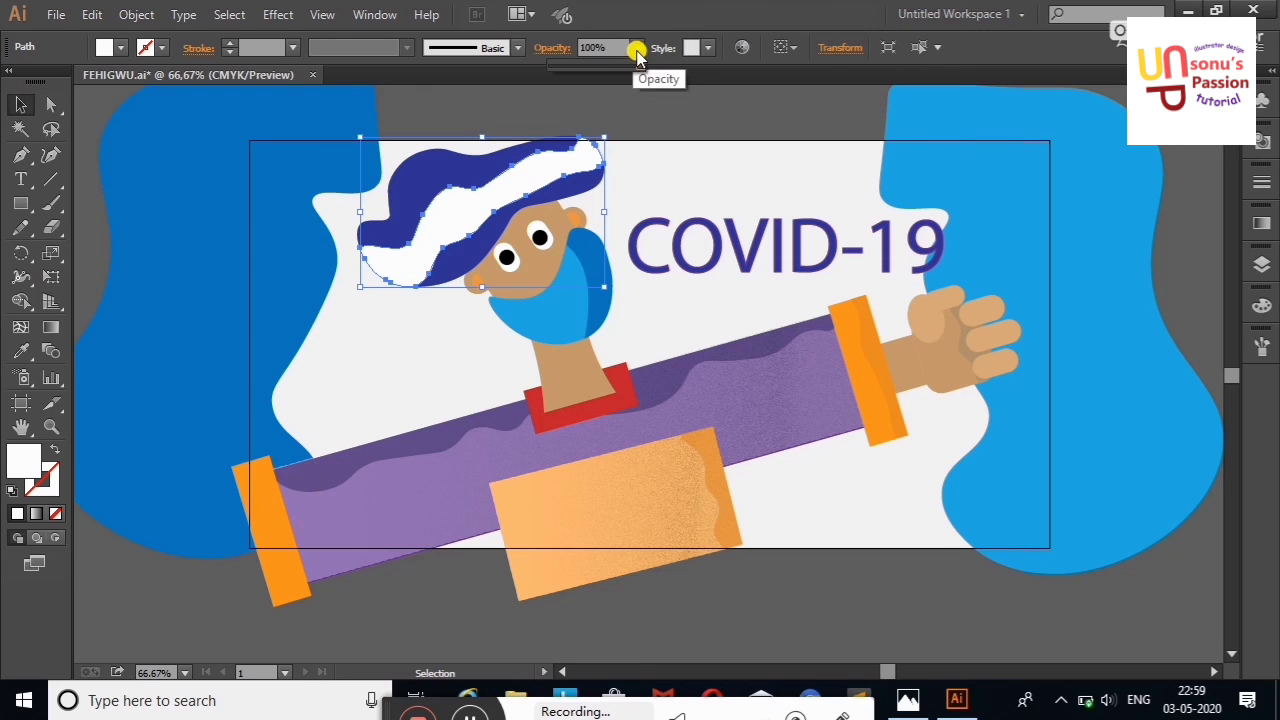
pyautogui.click(637, 47)
pyautogui.moveTo(637, 63); pyautogui.dragTo(608, 63)
pyautogui.click(663, 97)
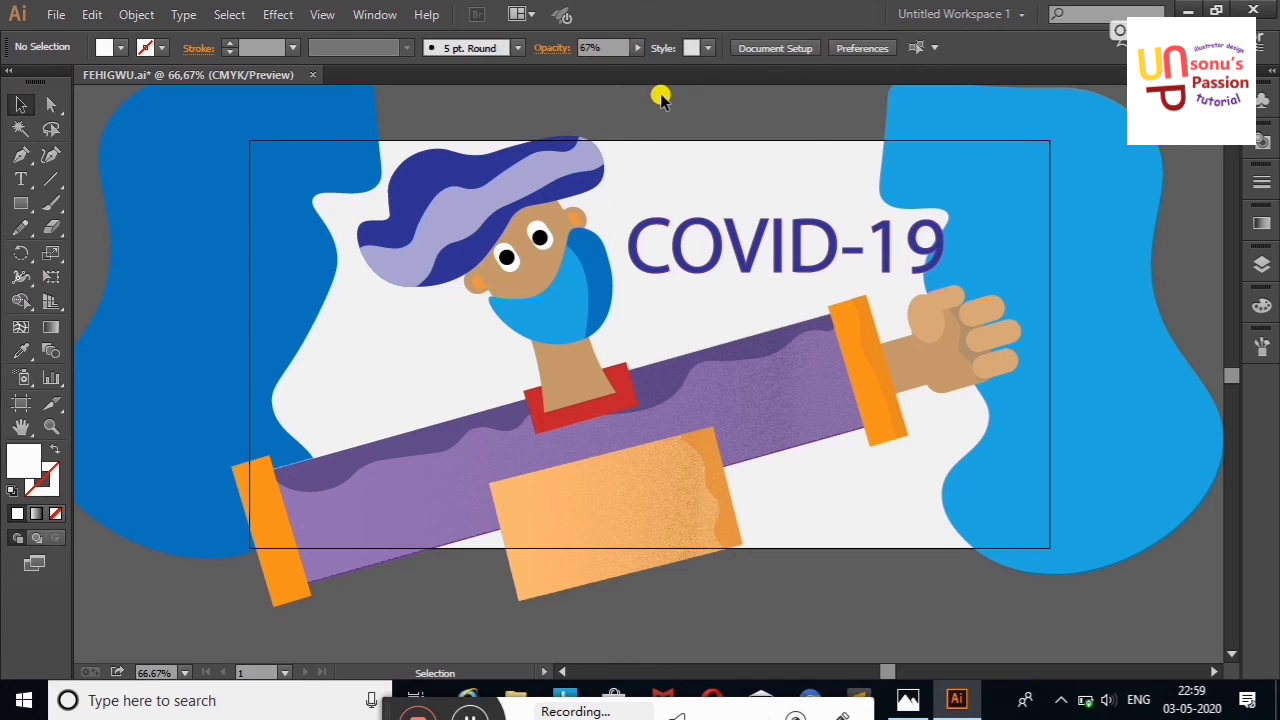
pyautogui.click(460, 200)
pyautogui.click(637, 47)
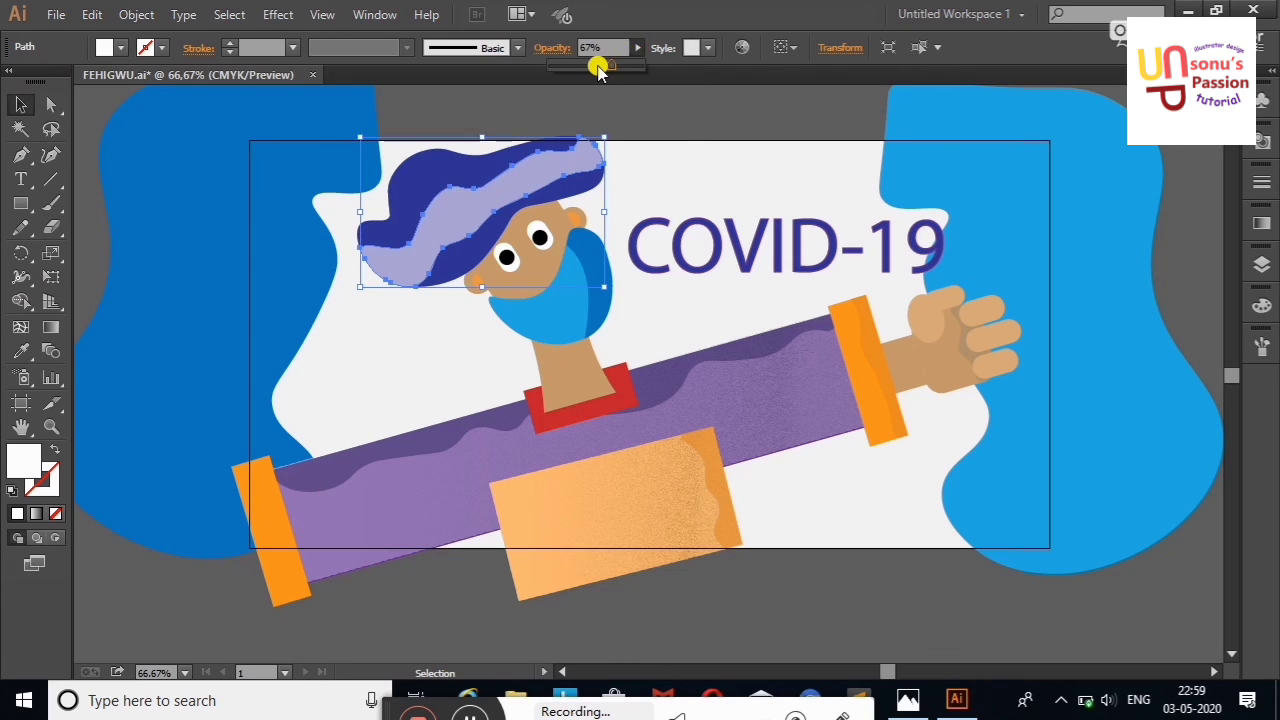
pyautogui.moveTo(637, 63); pyautogui.dragTo(600, 63)
pyautogui.click(694, 106)
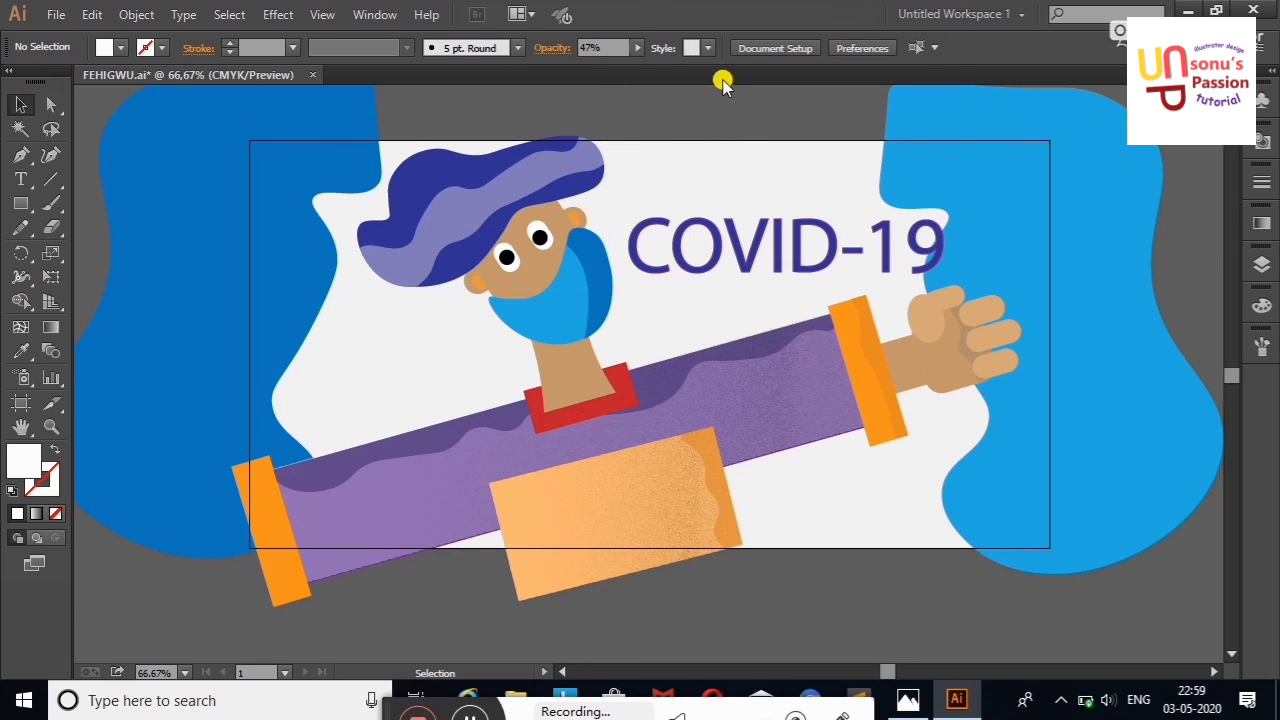
# Settle the hair stripe at 17% opacity, undoing a 48% trial
pyautogui.click(550, 168)
pyautogui.click(637, 47)
pyautogui.moveTo(586, 60)
pyautogui.mouseDown()
pyautogui.moveTo(560, 60)
pyautogui.moveTo(596, 63)
pyautogui.mouseUp()
pyautogui.click(623, 97)
pyautogui.click(553, 168)
pyautogui.click(637, 47)
pyautogui.click(637, 116)
pyautogui.hotkey('ctrl', 'z')
pyautogui.hotkey('ctrl', 'z')
pyautogui.click(637, 94)
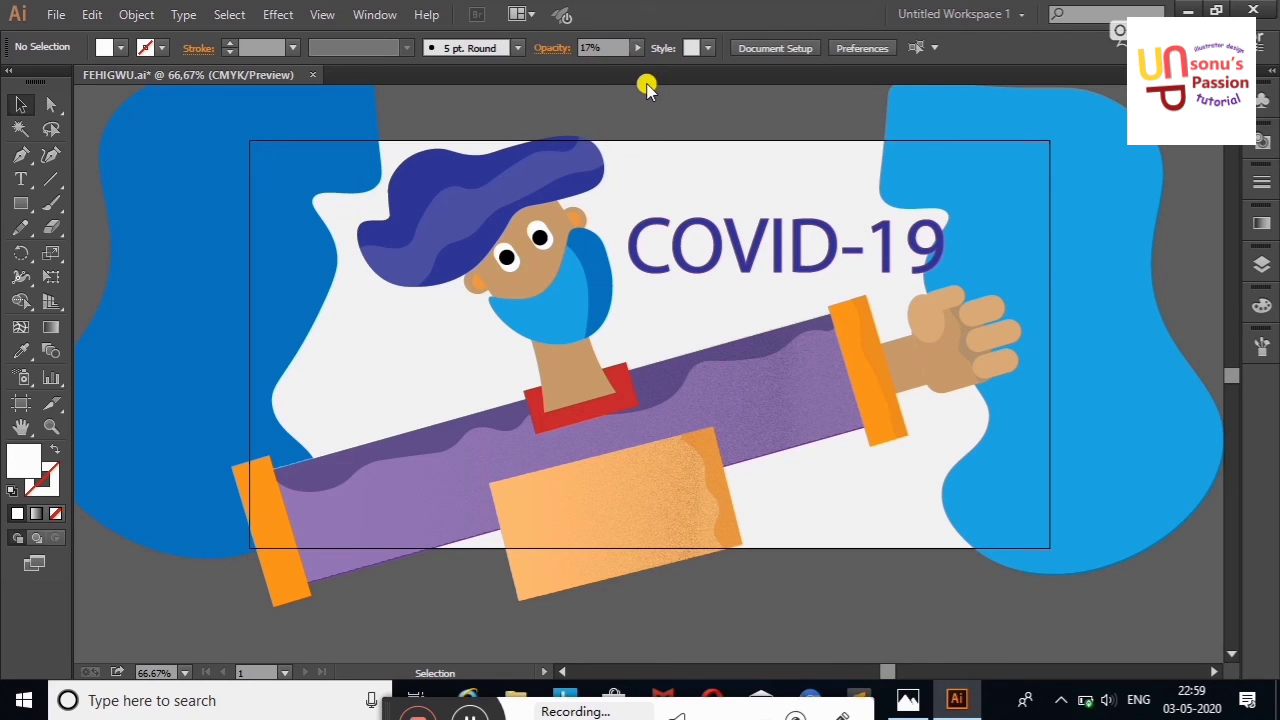
# Try moving a finger and stroking the hand brown, then undo both edits
pyautogui.moveTo(920, 306)
pyautogui.mouseDown()
pyautogui.moveTo(980, 314)
pyautogui.moveTo(994, 357)
pyautogui.mouseUp()
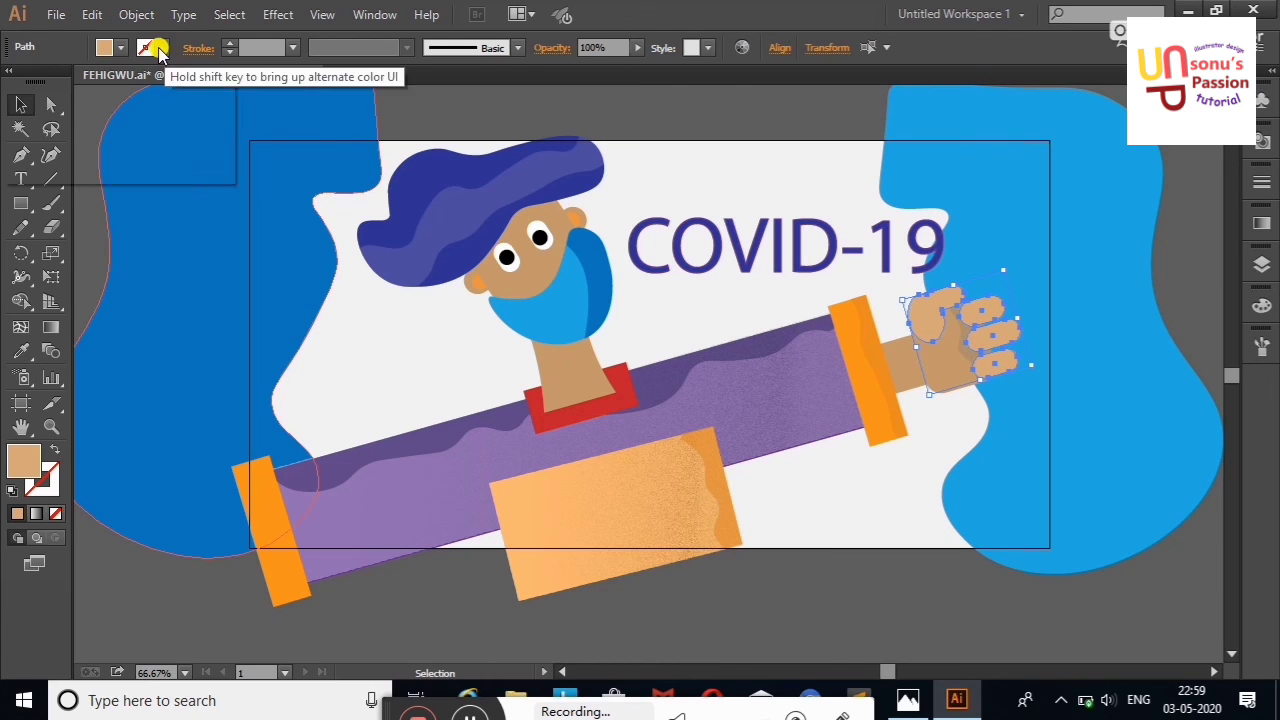
pyautogui.click(120, 47)
pyautogui.click(163, 110)
pyautogui.click(445, 113)
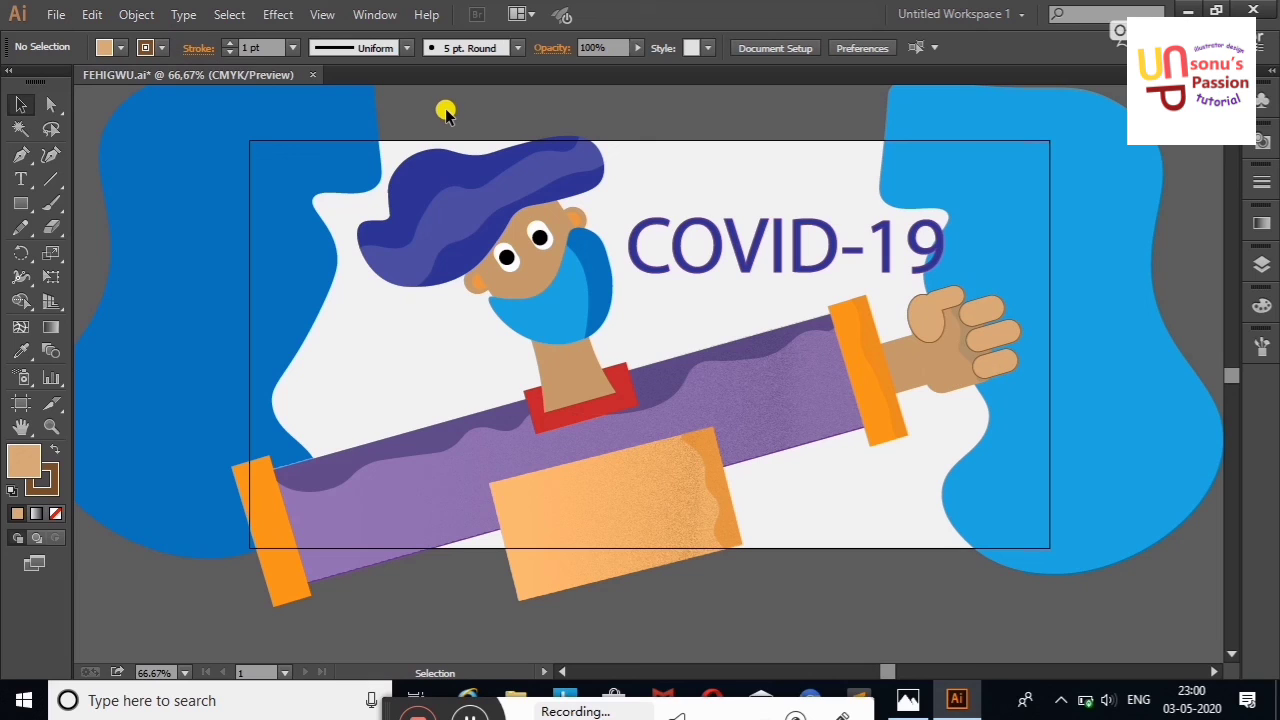
pyautogui.rightClick(445, 113)
pyautogui.click(460, 118)
pyautogui.rightClick(509, 115)
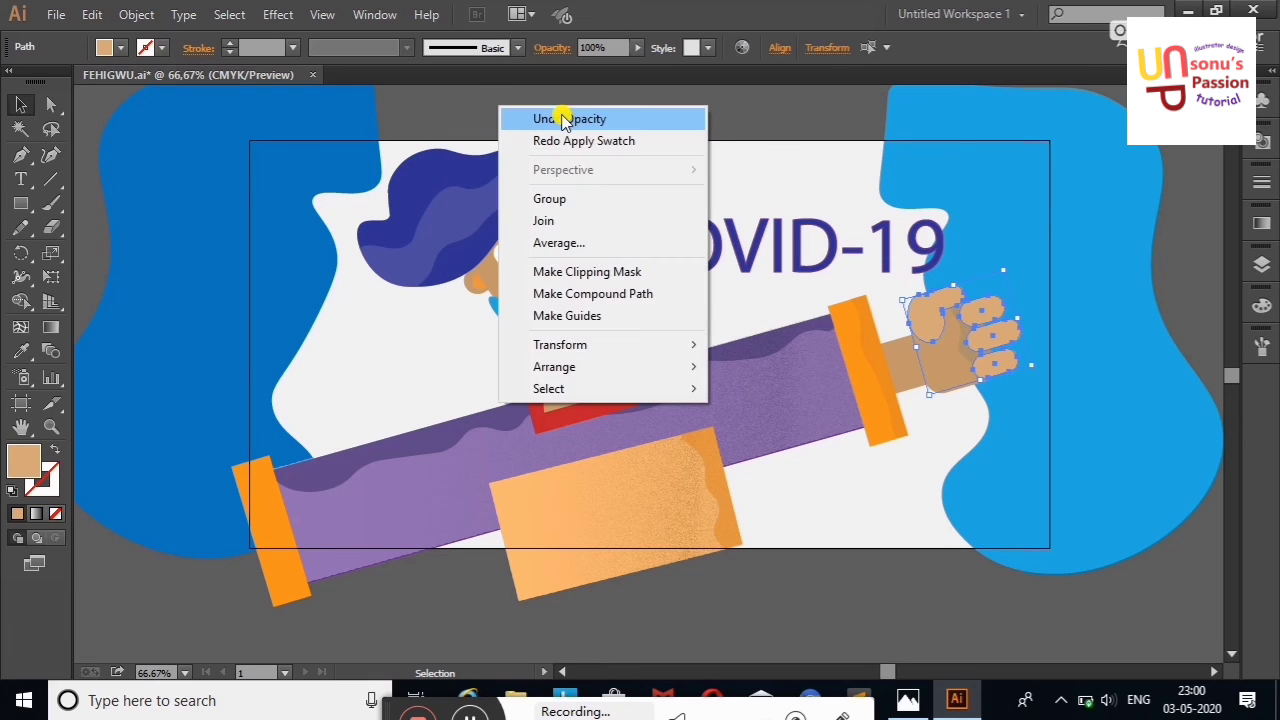
pyautogui.click(515, 118)
pyautogui.click(780, 114)
# Shift the right blue blob further right and the left blob right and down
pyautogui.moveTo(1047, 218)
pyautogui.mouseDown()
pyautogui.moveTo(1110, 210)
pyautogui.moveTo(1065, 193)
pyautogui.mouseUp()
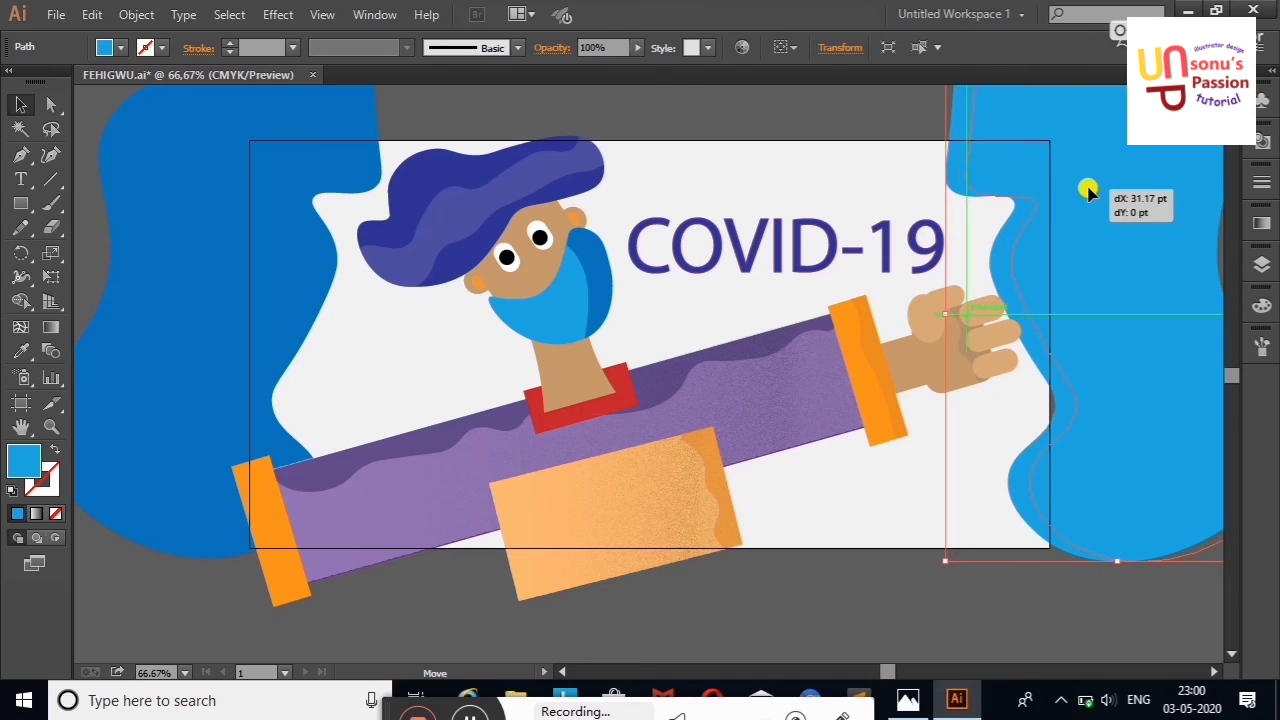
pyautogui.moveTo(1116, 330); pyautogui.dragTo(1094, 331)
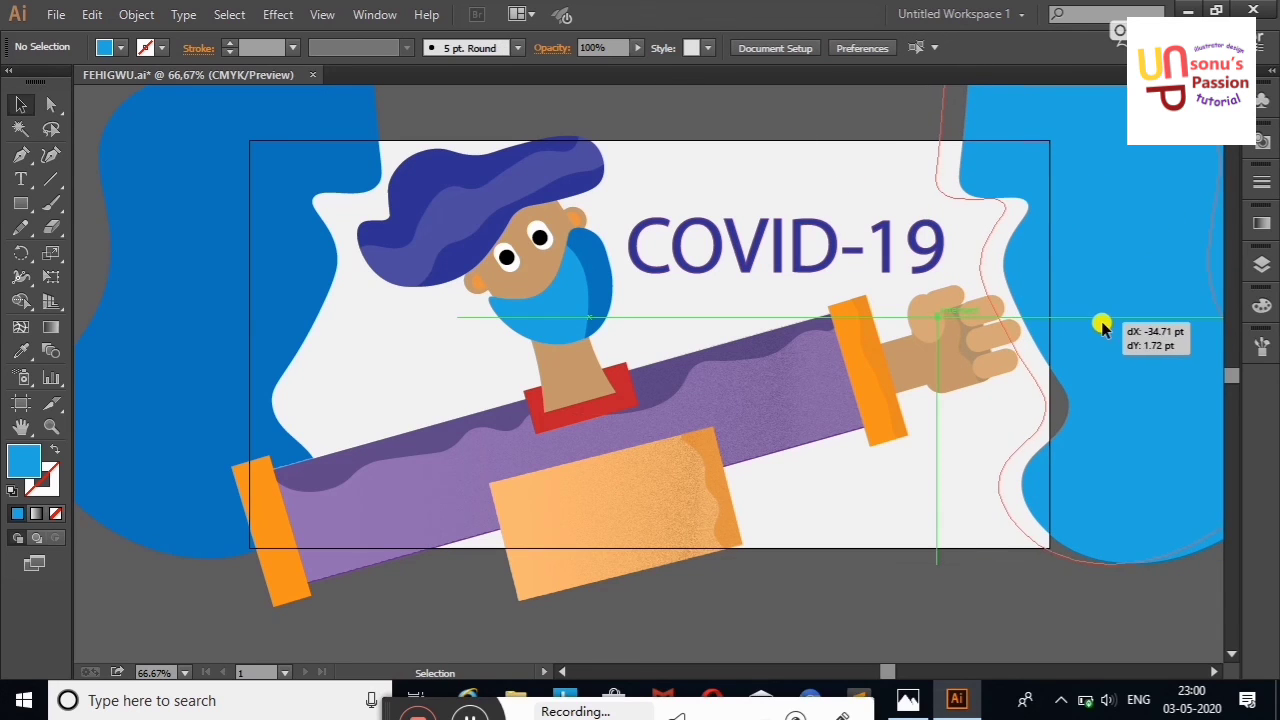
pyautogui.click(855, 117)
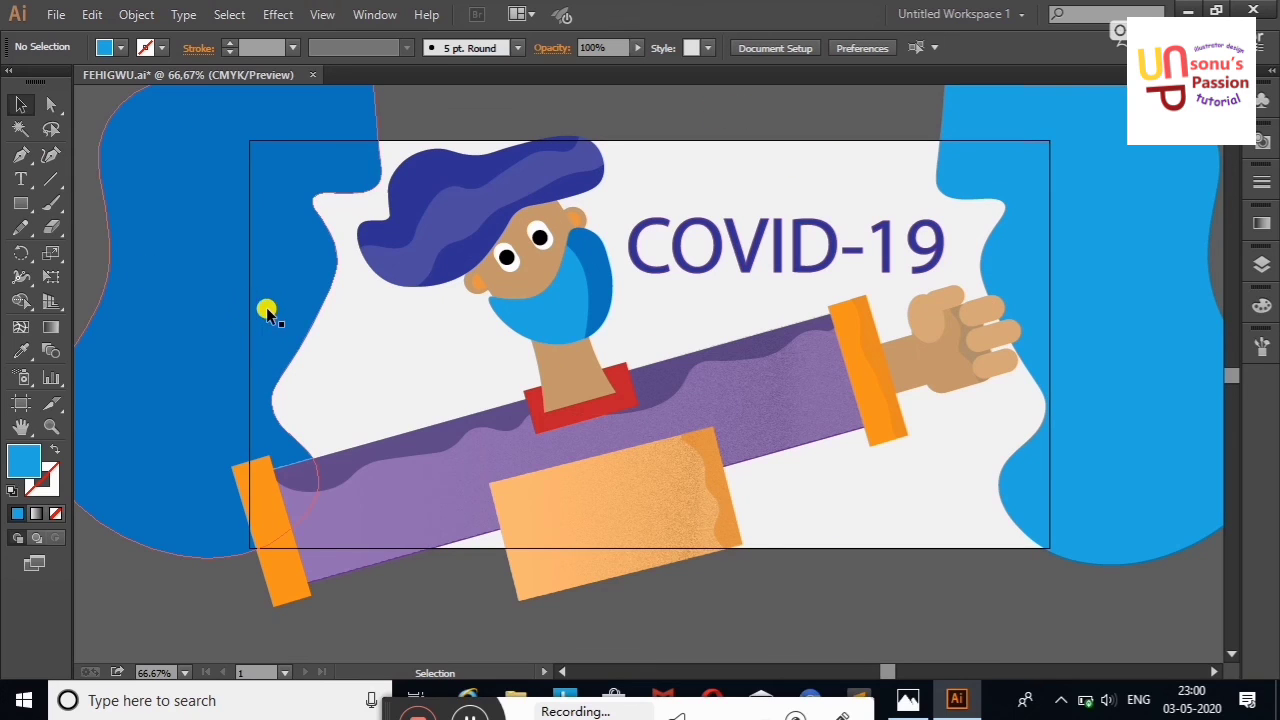
pyautogui.moveTo(265, 310); pyautogui.dragTo(302, 320)
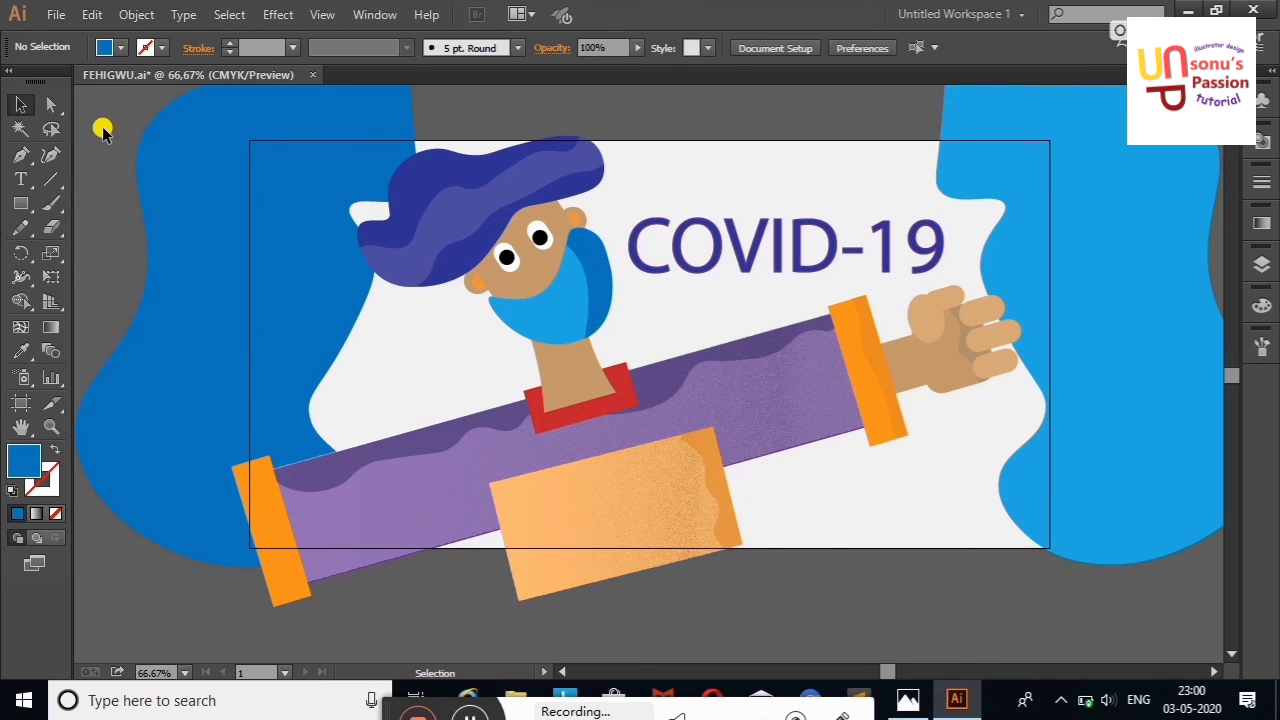
# Open Save for Web and close it without exporting
pyautogui.click(56, 14)
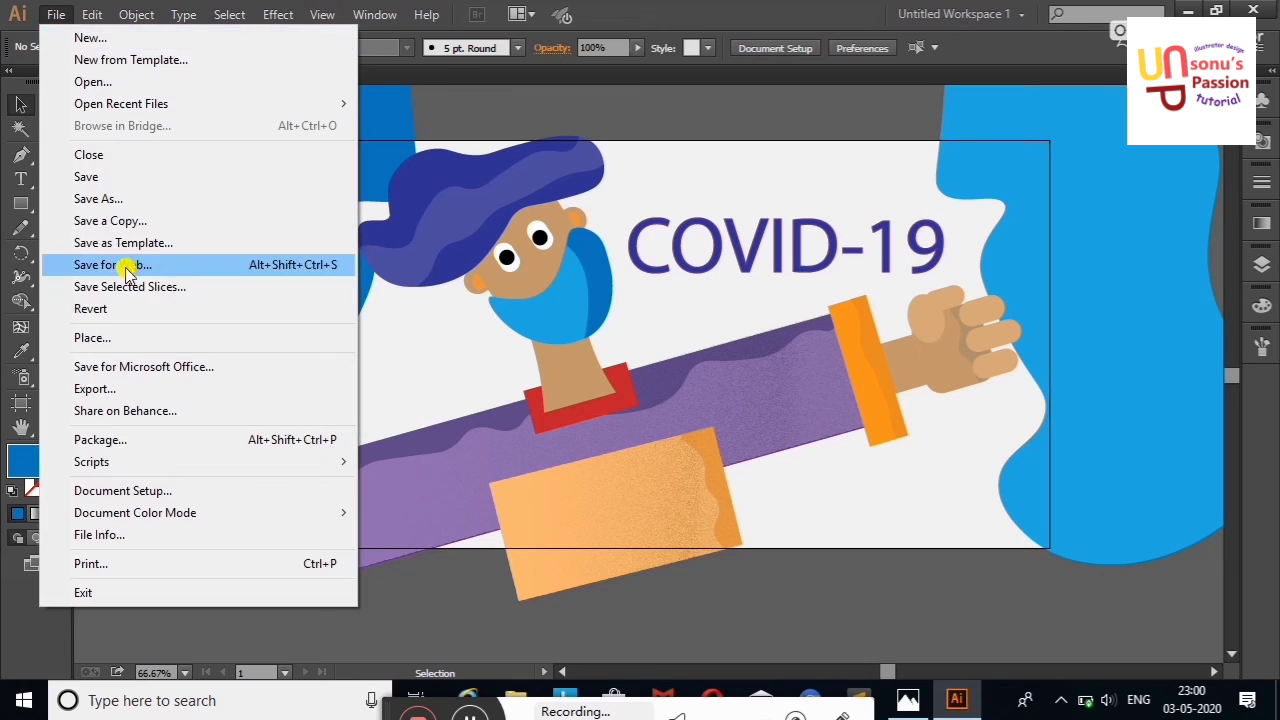
pyautogui.click(335, 181)
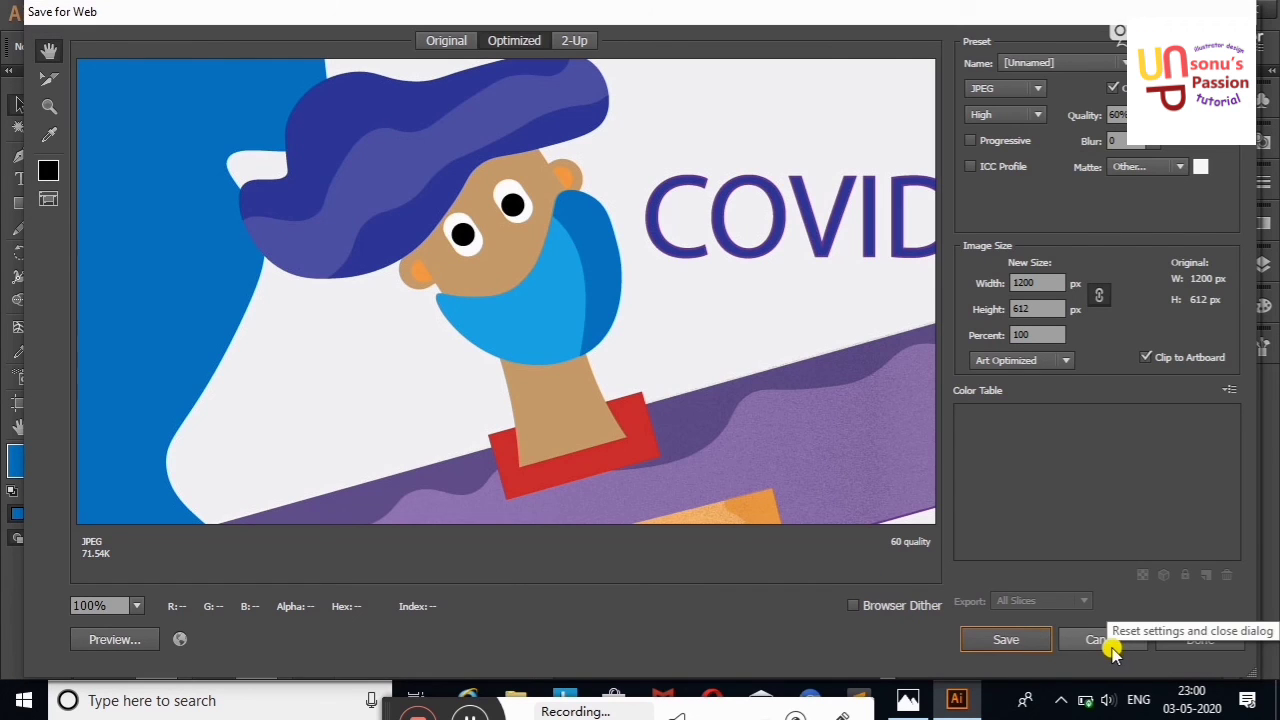
pyautogui.click(1103, 639)
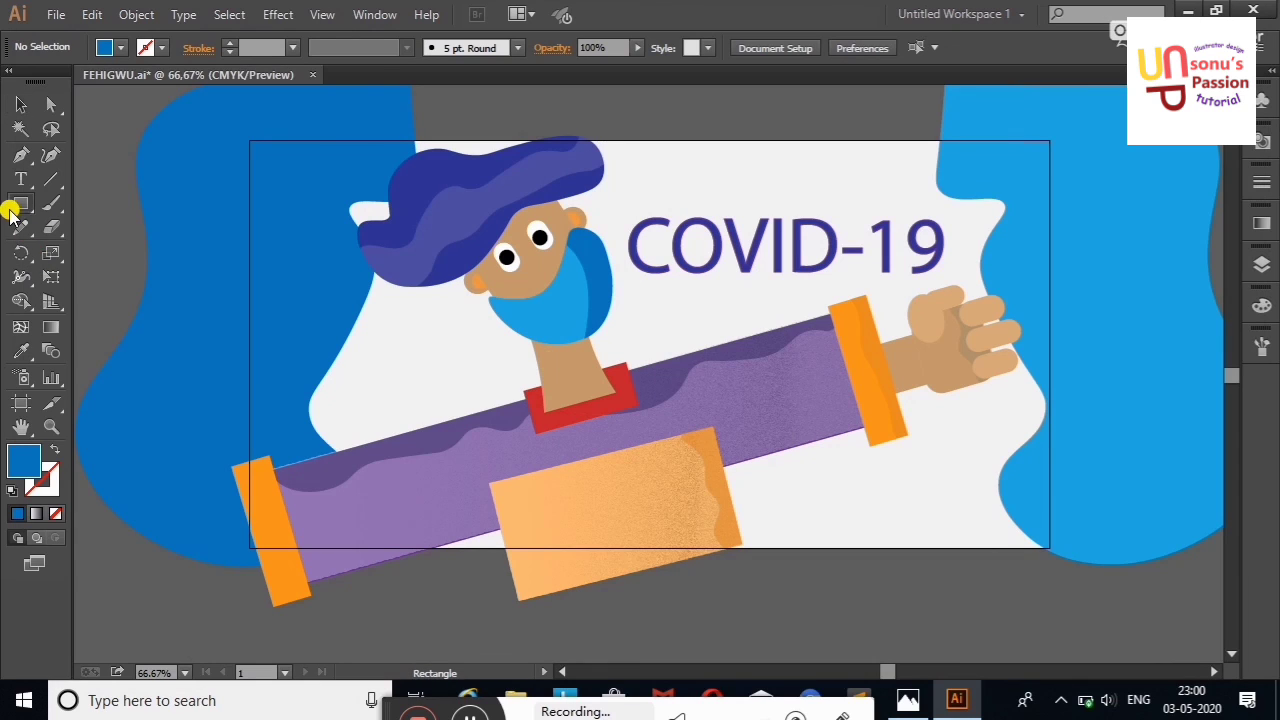
pyautogui.moveTo(16, 210); pyautogui.dragTo(91, 245)
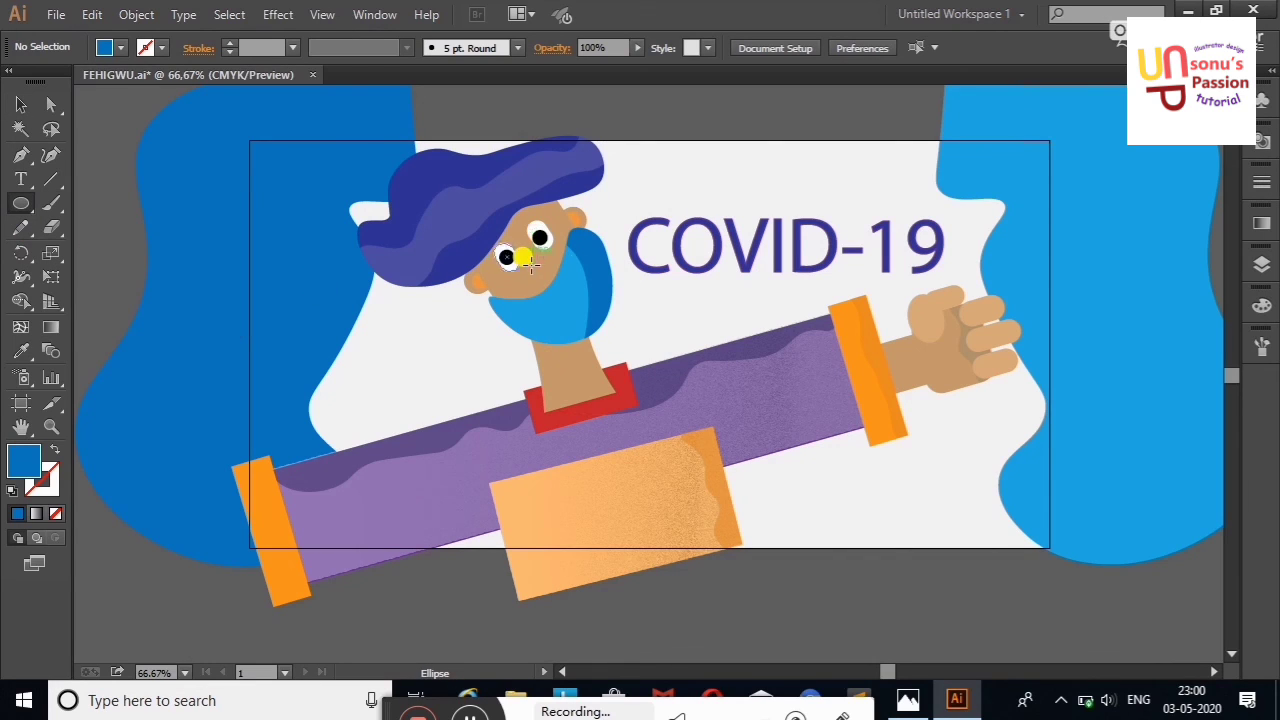
pyautogui.click(21, 104)
# Reopen Save for Web with Ctrl+Alt+Shift+S and save the JPEG to the Desktop
pyautogui.click(56, 14)
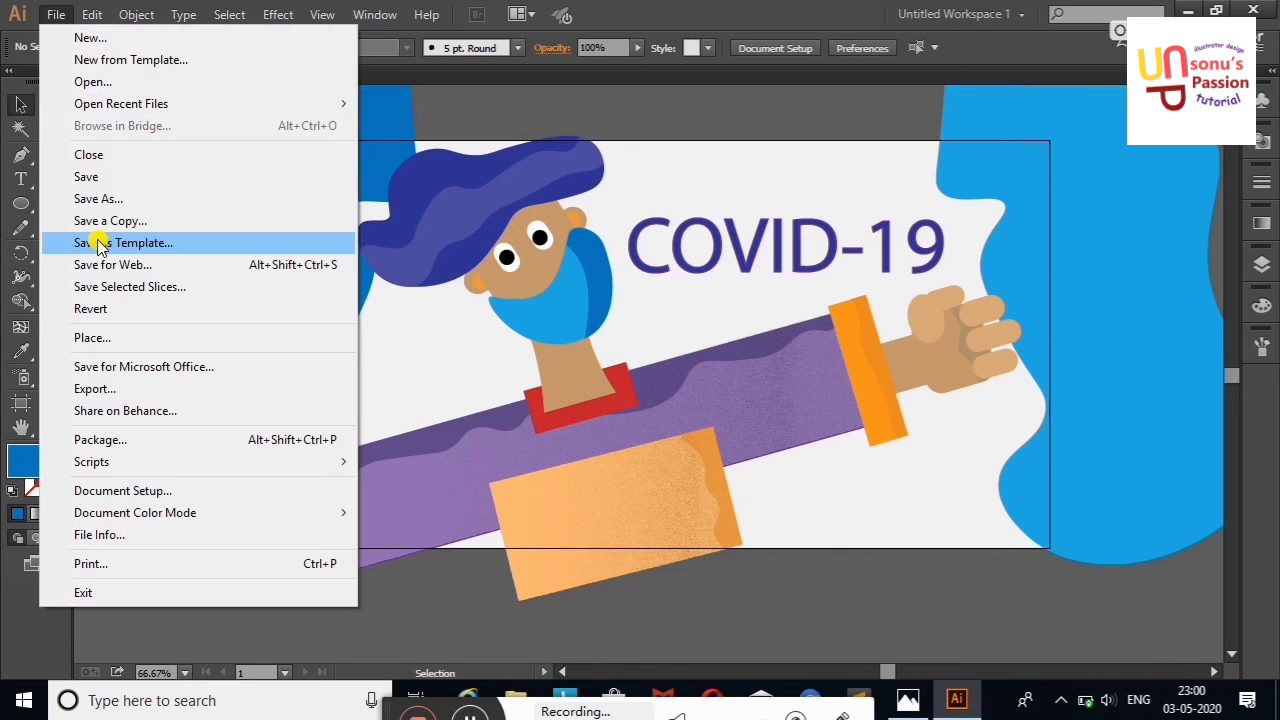
pyautogui.press('Escape')
pyautogui.hotkey('ctrl', 'alt', 'shift', 's')
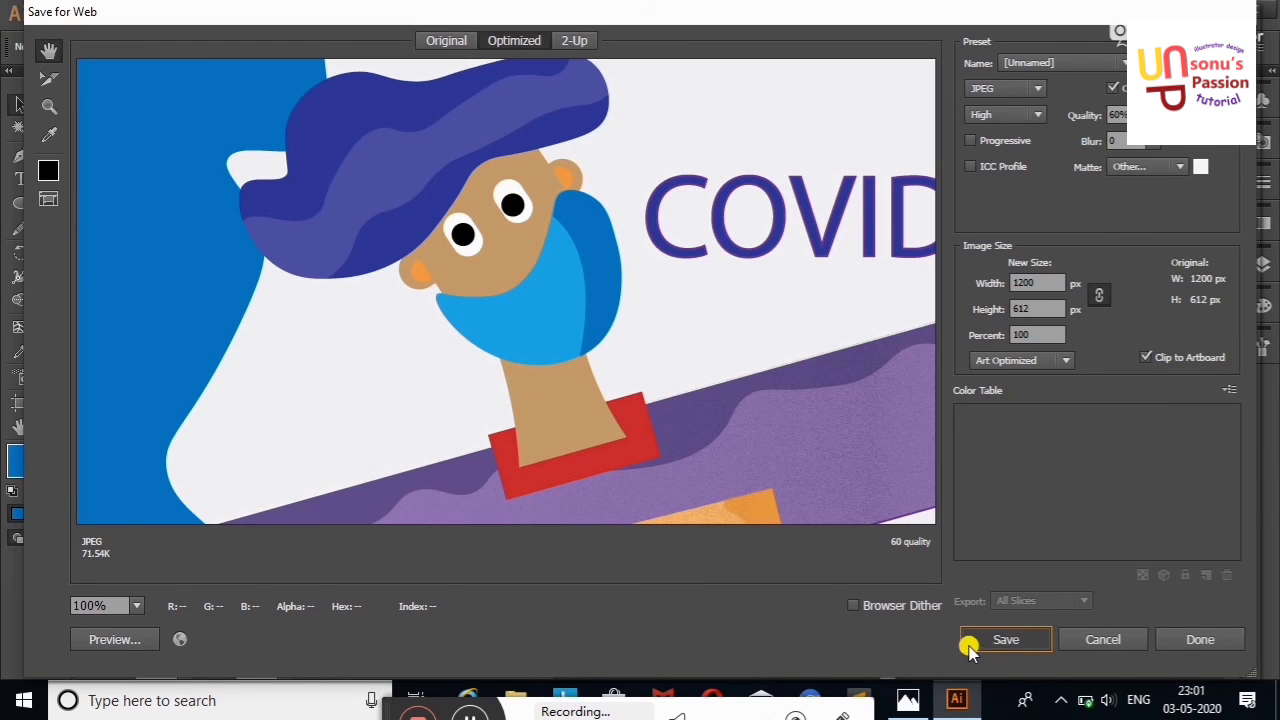
pyautogui.click(963, 641)
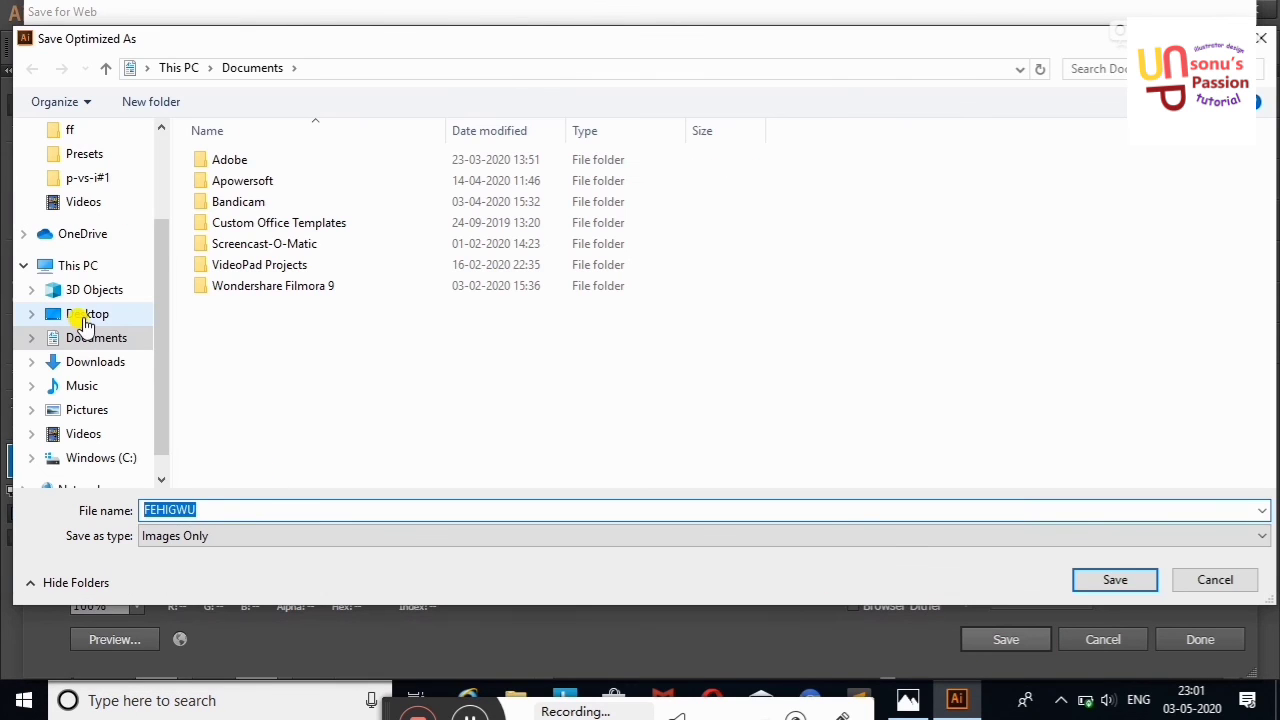
pyautogui.click(87, 314)
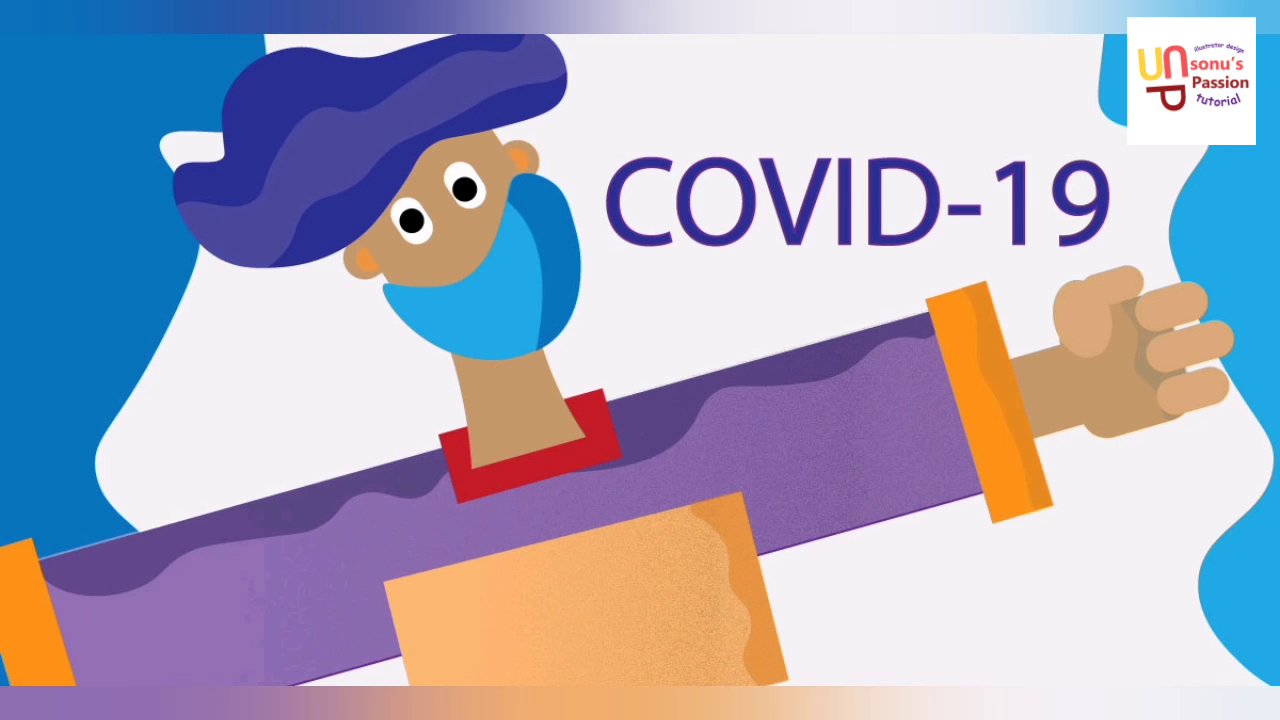